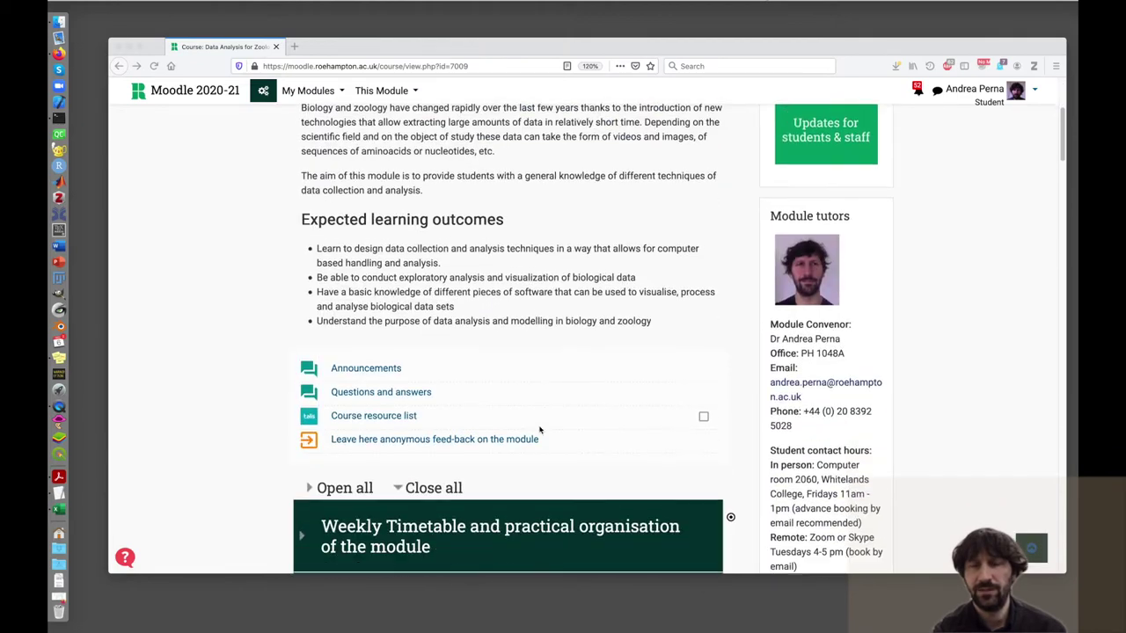
- Find the Week 4 practical session materials and download the Tsaobis GPS complete 2005 CSV file to the Desktop
{"action": "scroll", "coordinate": [540, 429], "scroll_direction": "down", "scroll_amount": 3}
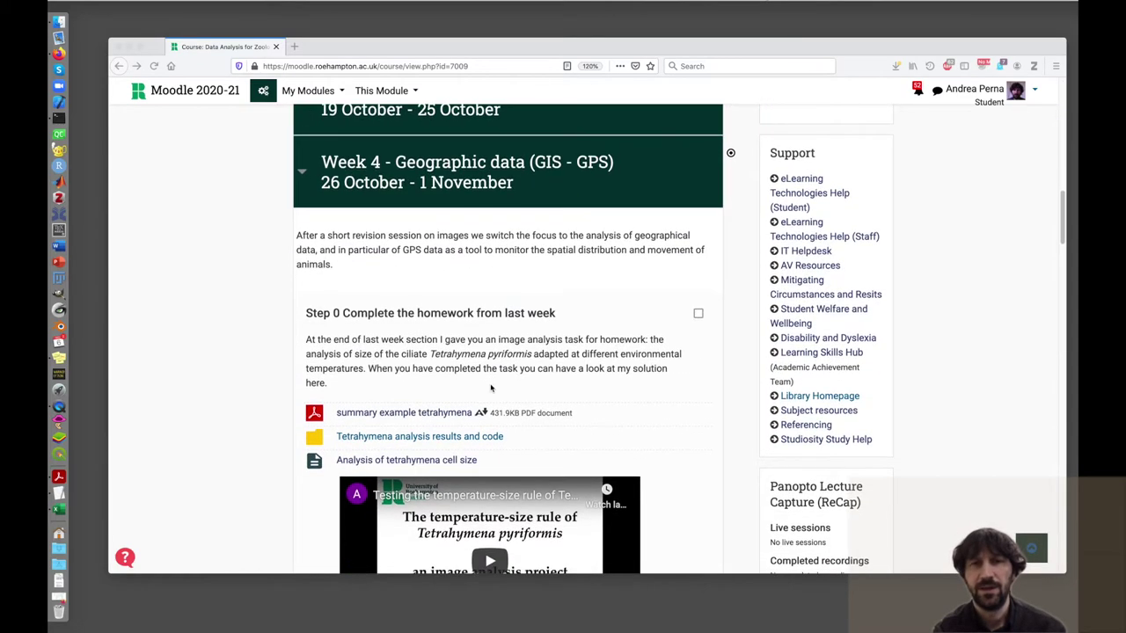
{"action": "scroll", "coordinate": [491, 388], "scroll_direction": "down", "scroll_amount": 10}
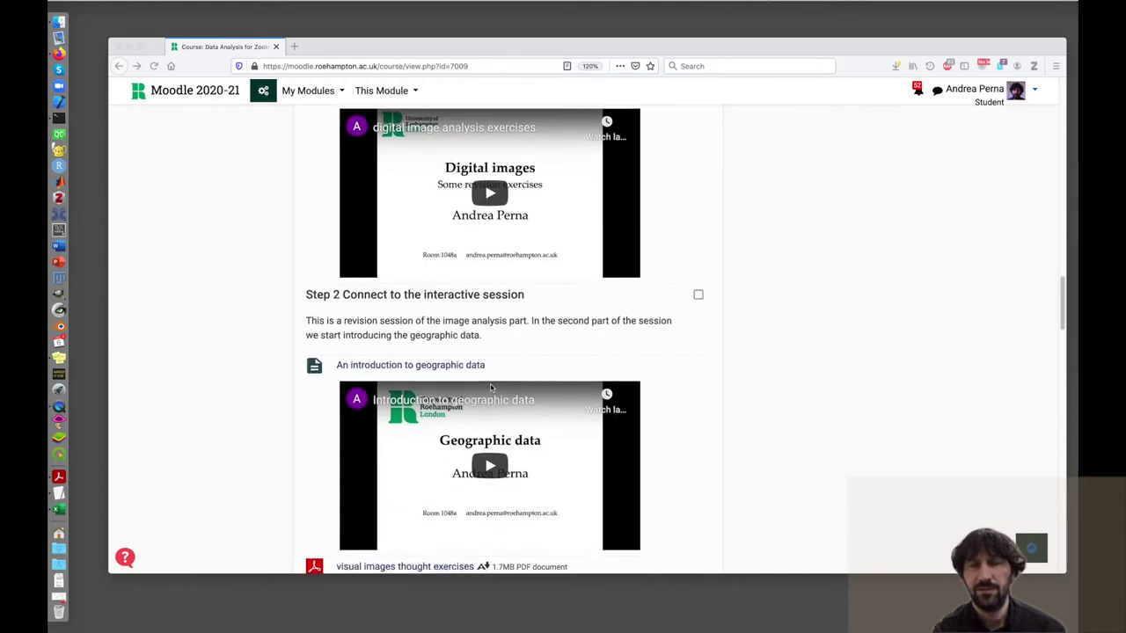
{"action": "scroll", "coordinate": [491, 388], "scroll_direction": "down", "scroll_amount": 10}
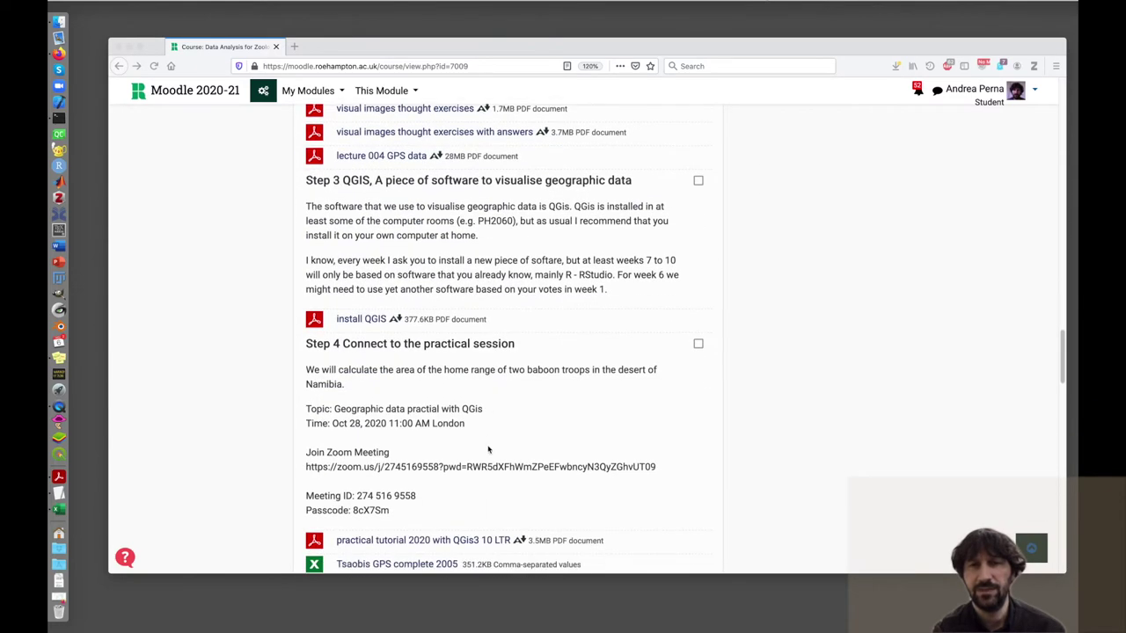
{"action": "scroll", "coordinate": [488, 451], "scroll_direction": "down", "scroll_amount": 2}
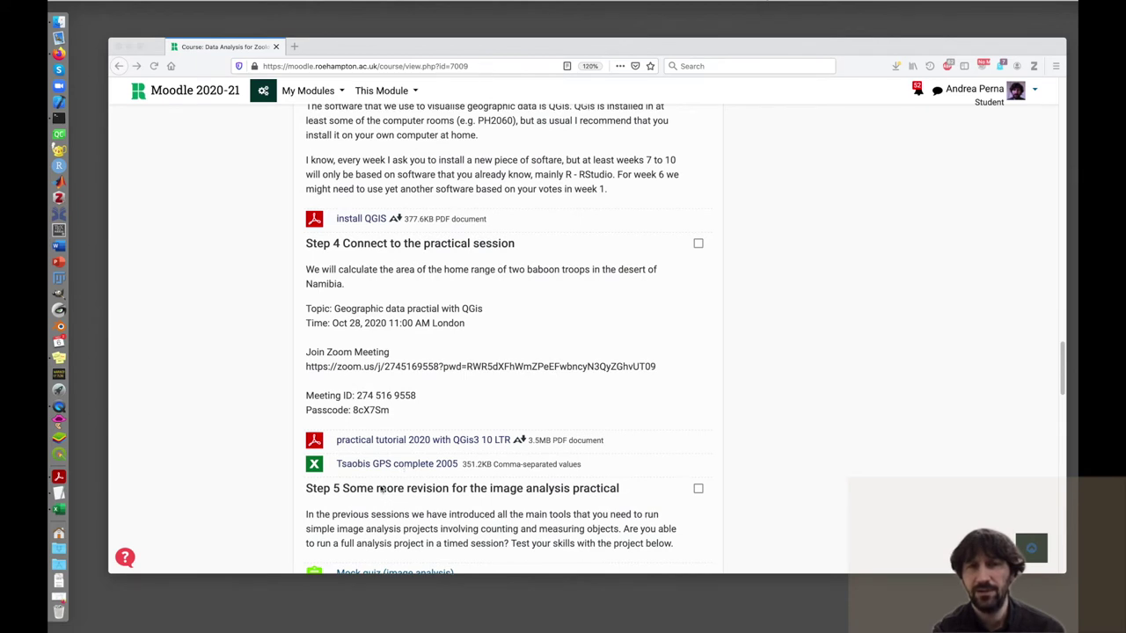
{"action": "scroll", "coordinate": [382, 491], "scroll_direction": "down", "scroll_amount": 1}
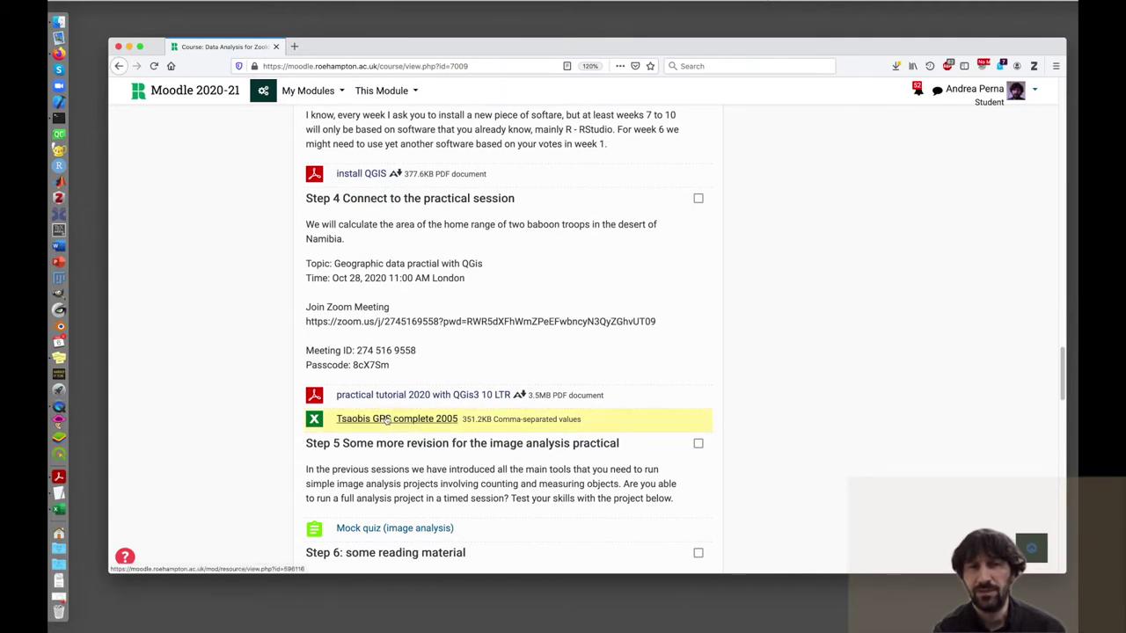
{"action": "left_click", "coordinate": [387, 421]}
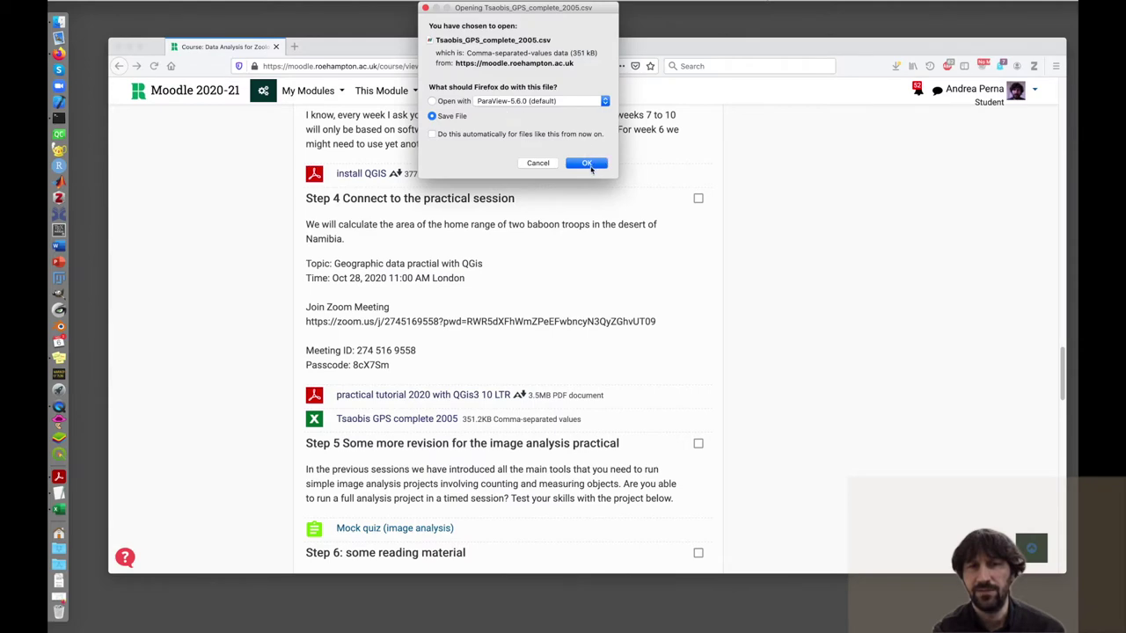
{"action": "left_click", "coordinate": [588, 165]}
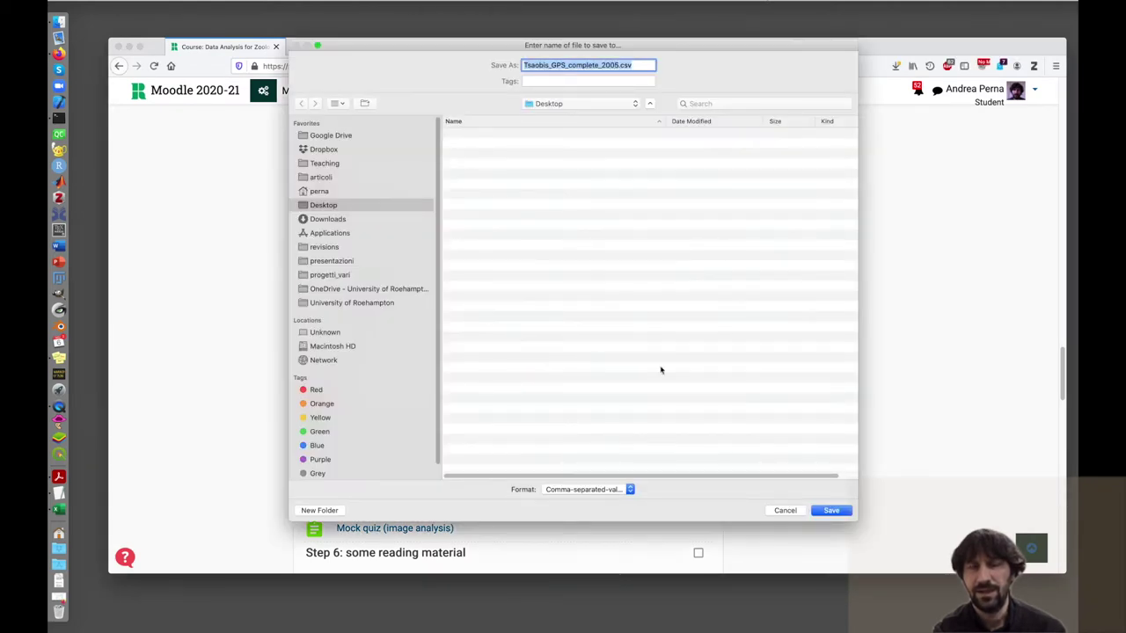
{"action": "left_click", "coordinate": [831, 510]}
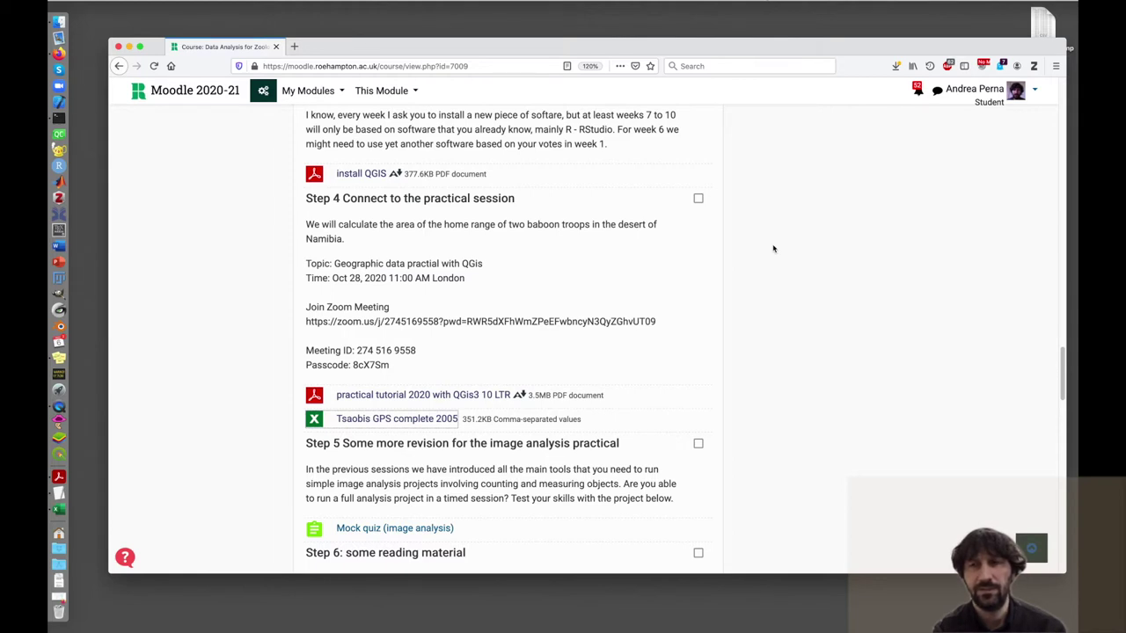
{"action": "scroll", "coordinate": [724, 339], "scroll_direction": "down", "scroll_amount": 1}
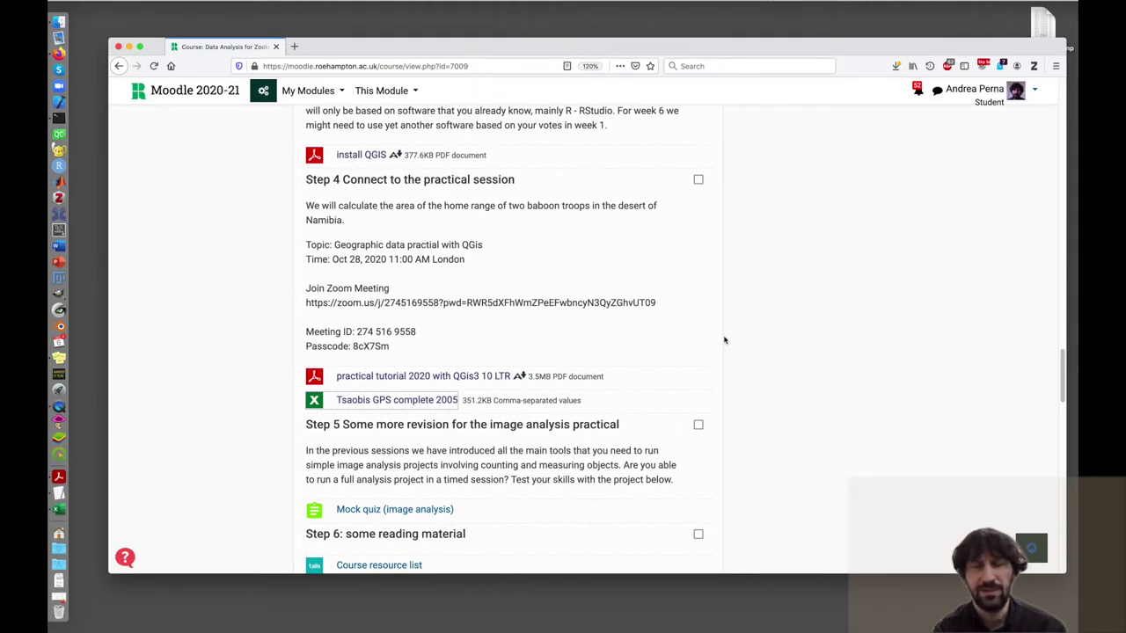
{"action": "left_click", "coordinate": [896, 5]}
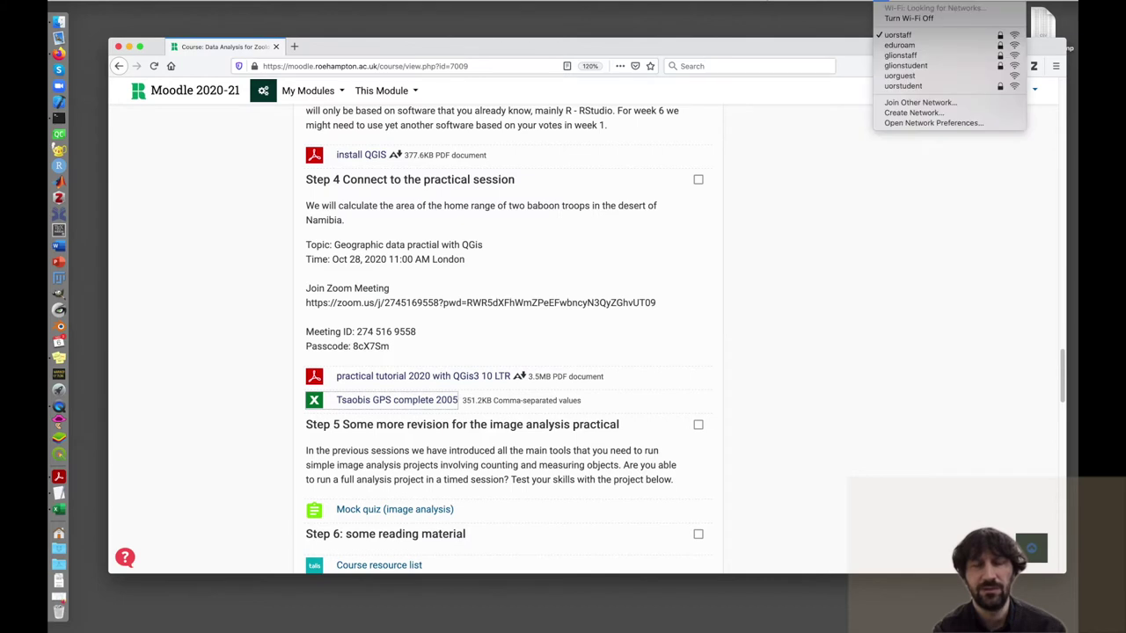
{"action": "left_click", "coordinate": [896, 23]}
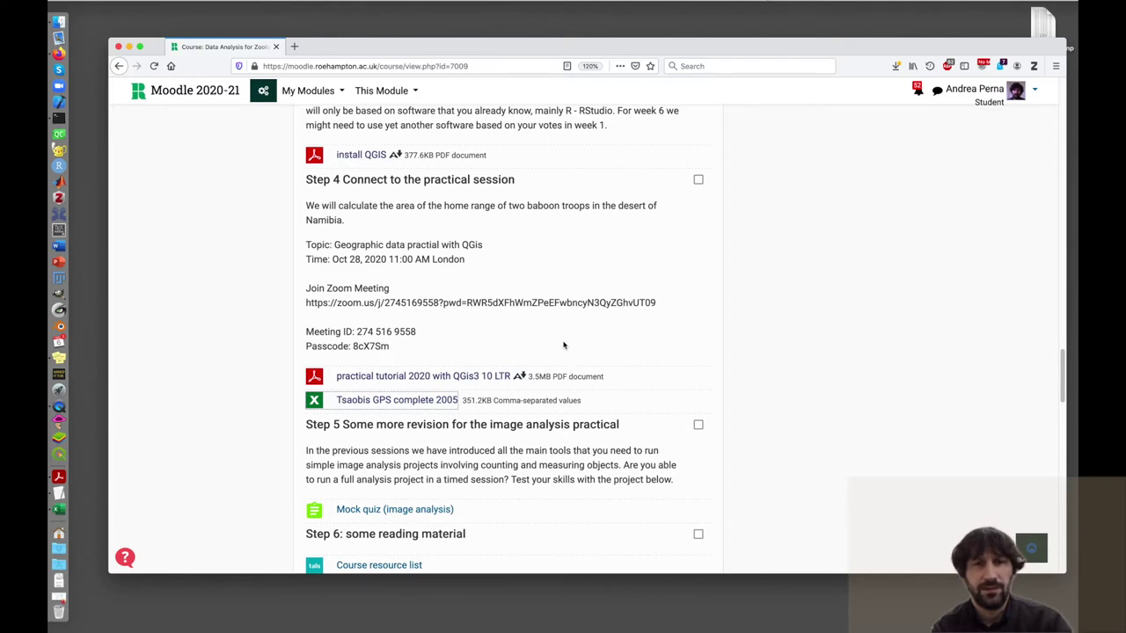
- Close the browser window, move Tsaobis_GPS_complete_2005.csv to a clear area of the desktop and open it in Excel
{"action": "left_click", "coordinate": [119, 47]}
{"action": "left_click_drag", "start_coordinate": [1044, 32], "coordinate": [752, 125]}
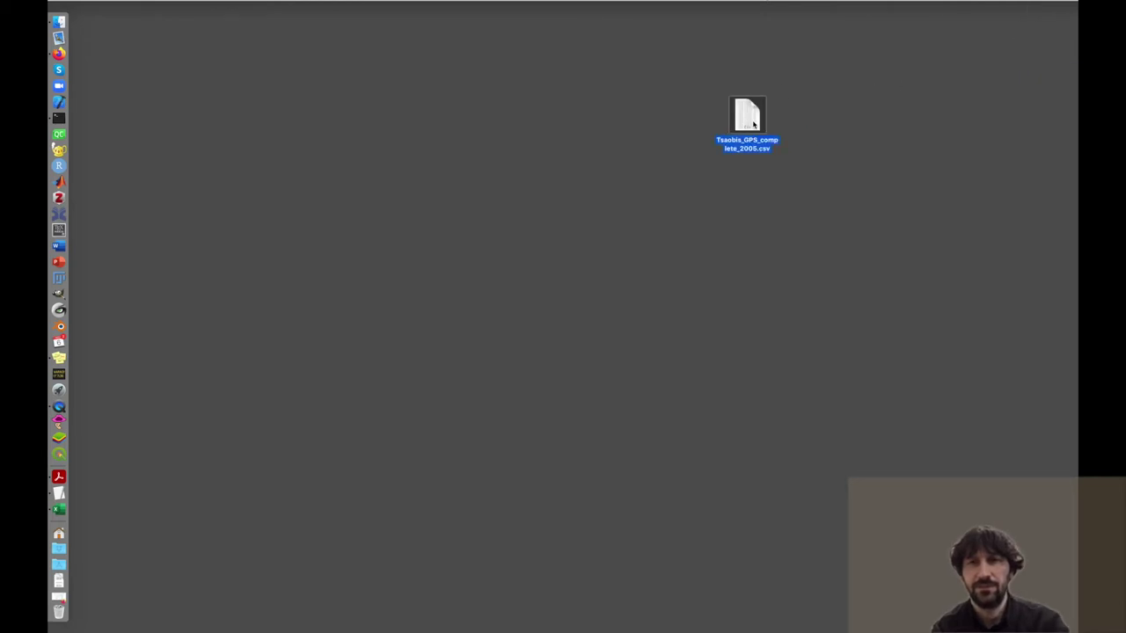
{"action": "right_click", "coordinate": [752, 125]}
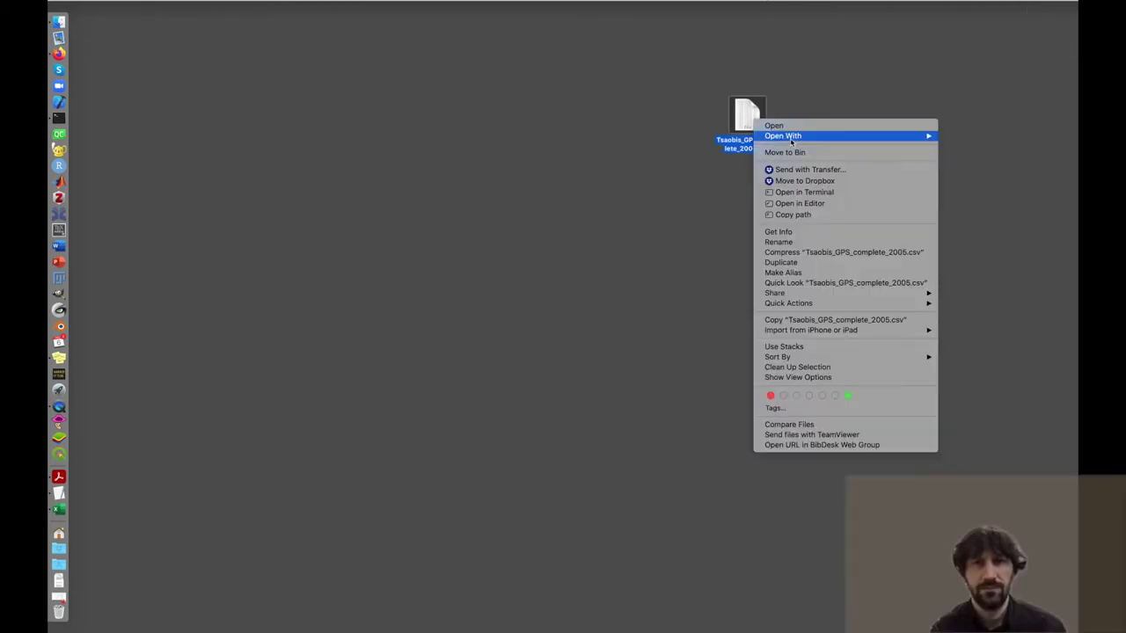
{"action": "mouse_move", "coordinate": [794, 138]}
{"action": "left_click", "coordinate": [992, 165]}
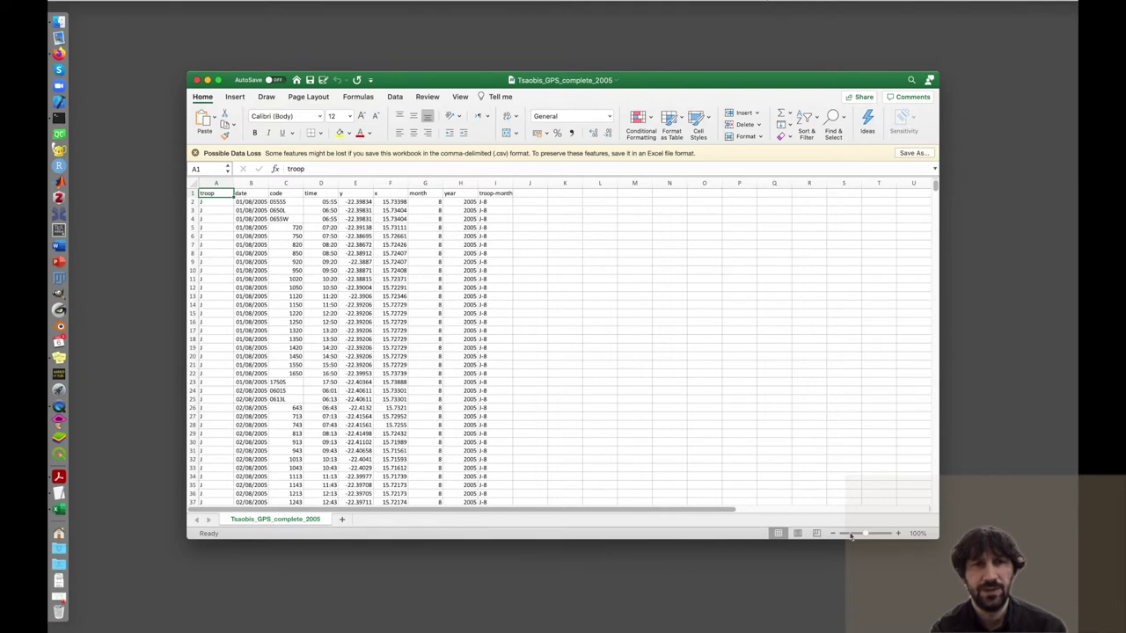
- Enlarge the sheet to 267% and examine the rows and the troop, date, code, time, coordinate, month, year and troop-month columns
{"action": "scroll", "coordinate": [621, 443], "scroll_direction": "up", "scroll_amount": 10}
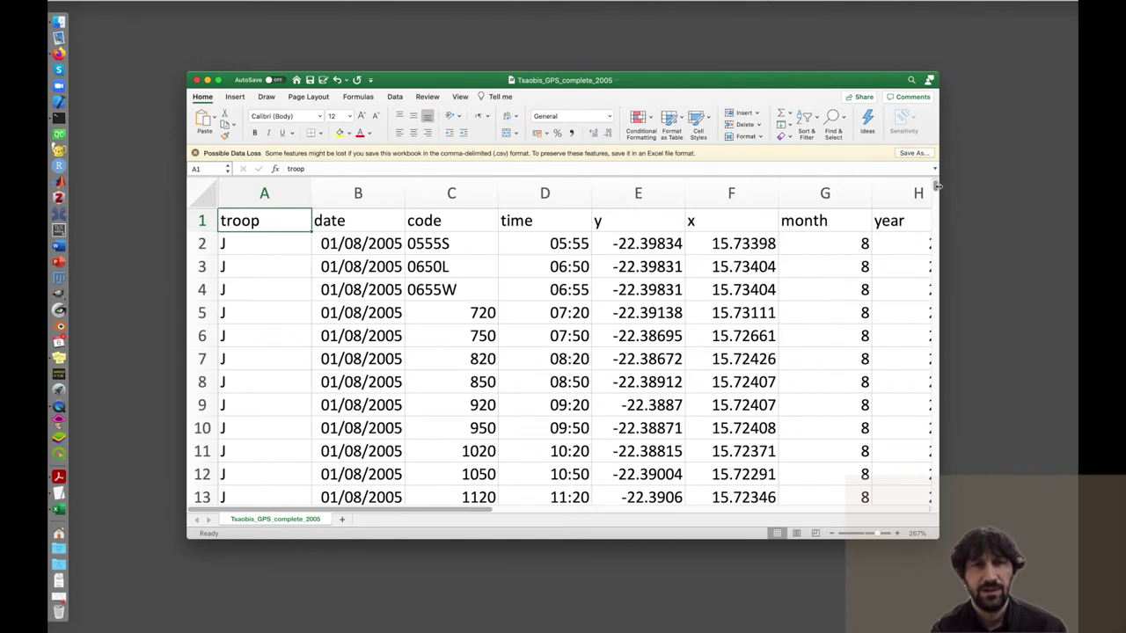
{"action": "left_click_drag", "start_coordinate": [935, 187], "coordinate": [935, 398]}
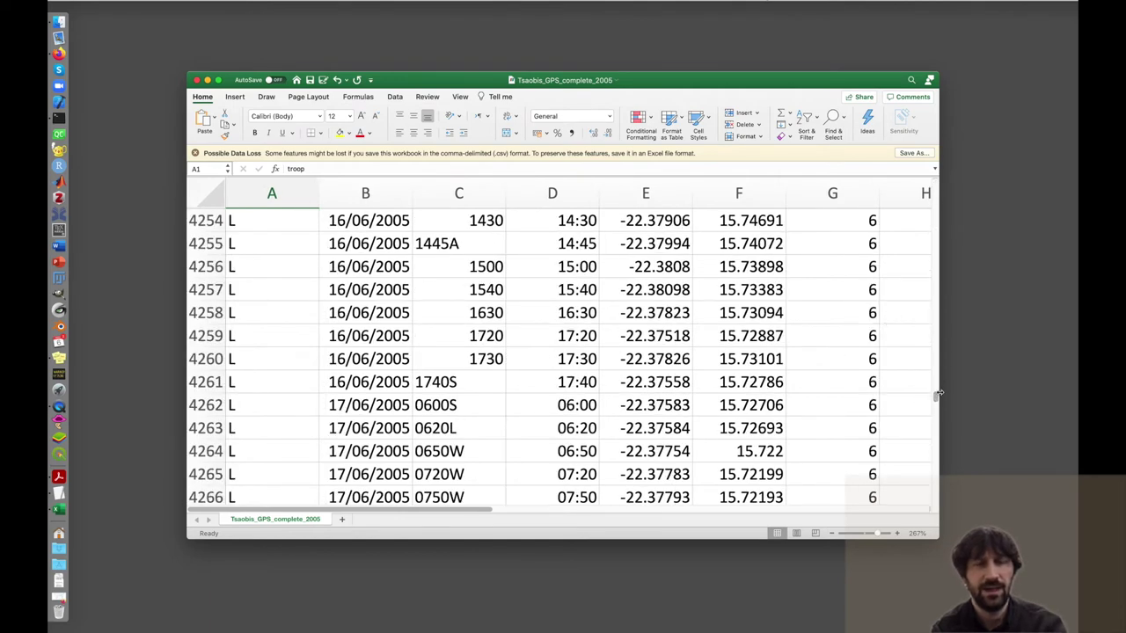
{"action": "left_click_drag", "start_coordinate": [936, 397], "coordinate": [934, 182]}
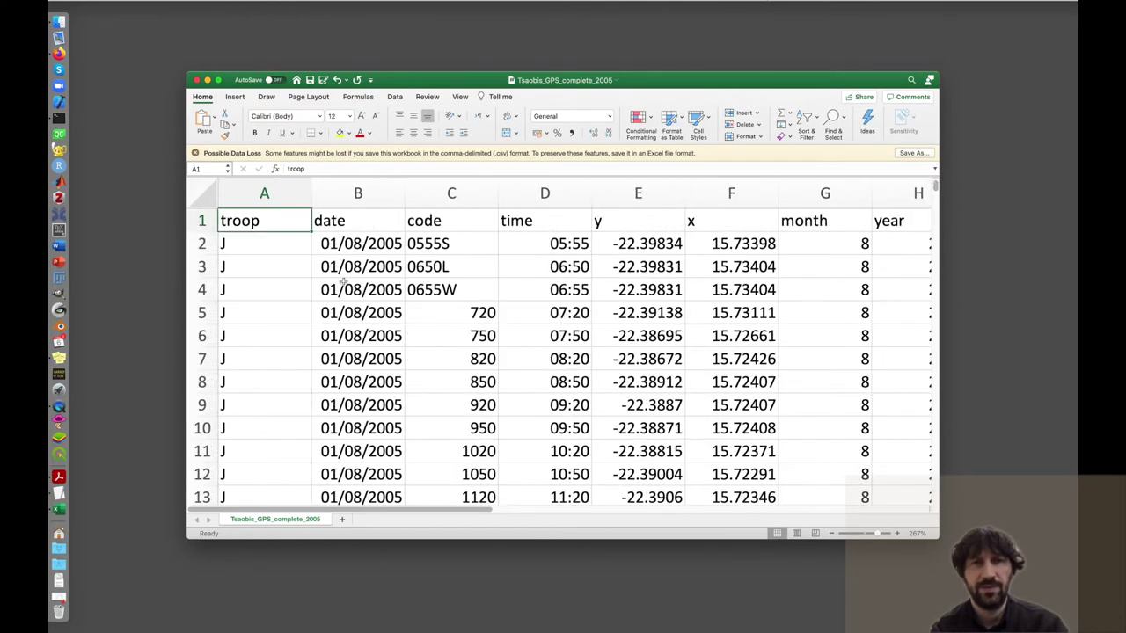
{"action": "scroll", "coordinate": [346, 407], "scroll_direction": "down", "scroll_amount": 1}
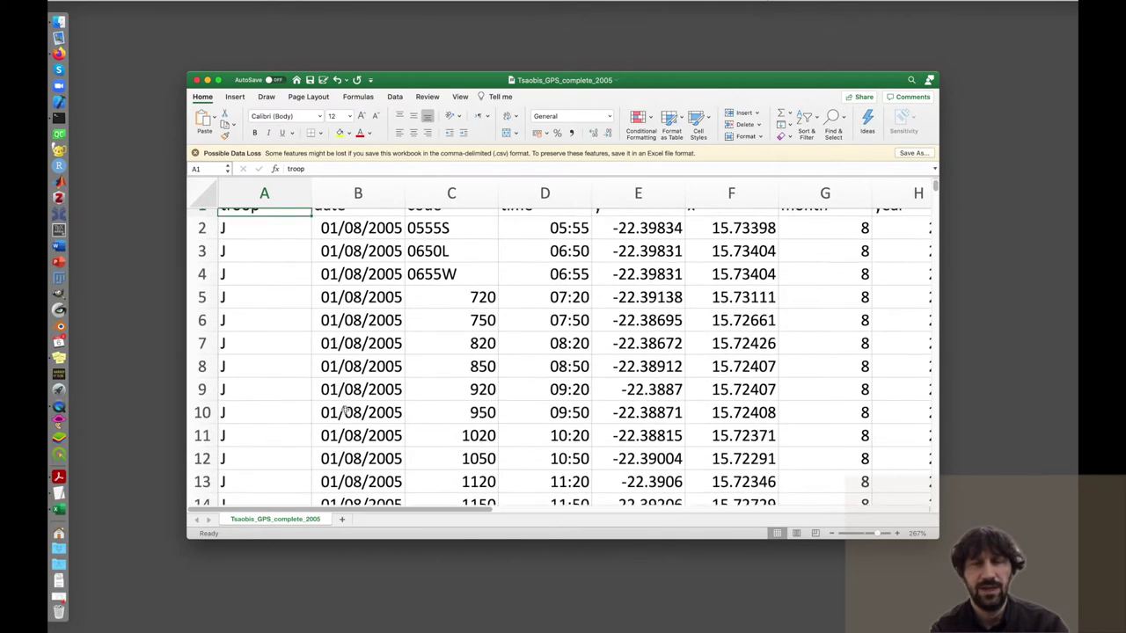
{"action": "scroll", "coordinate": [346, 406], "scroll_direction": "down", "scroll_amount": 6}
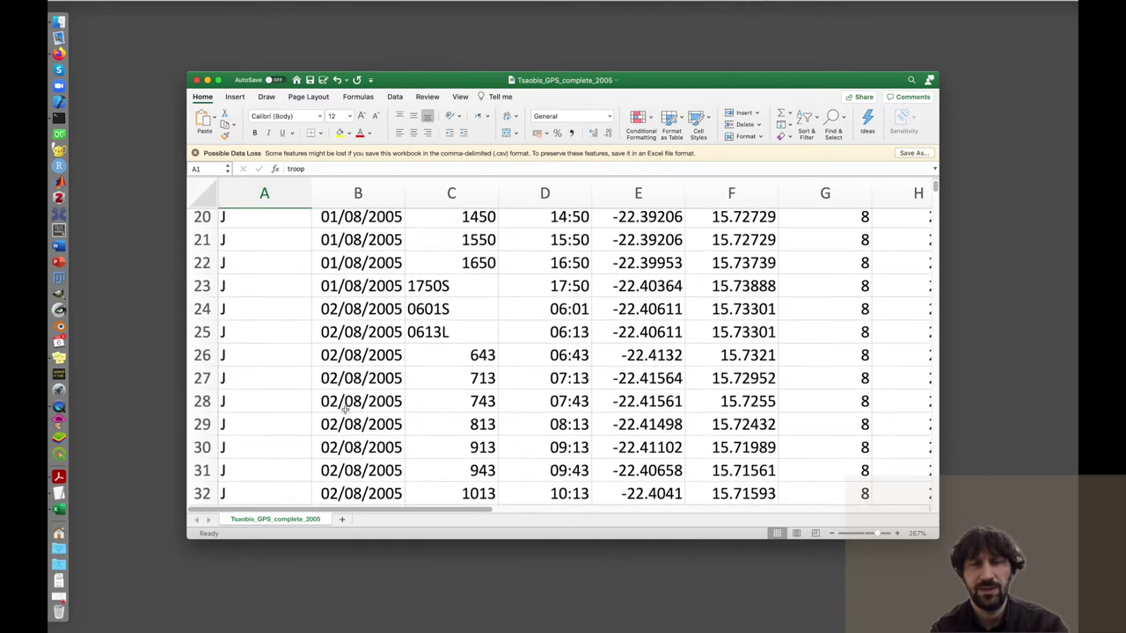
{"action": "scroll", "coordinate": [349, 310], "scroll_direction": "up", "scroll_amount": 6}
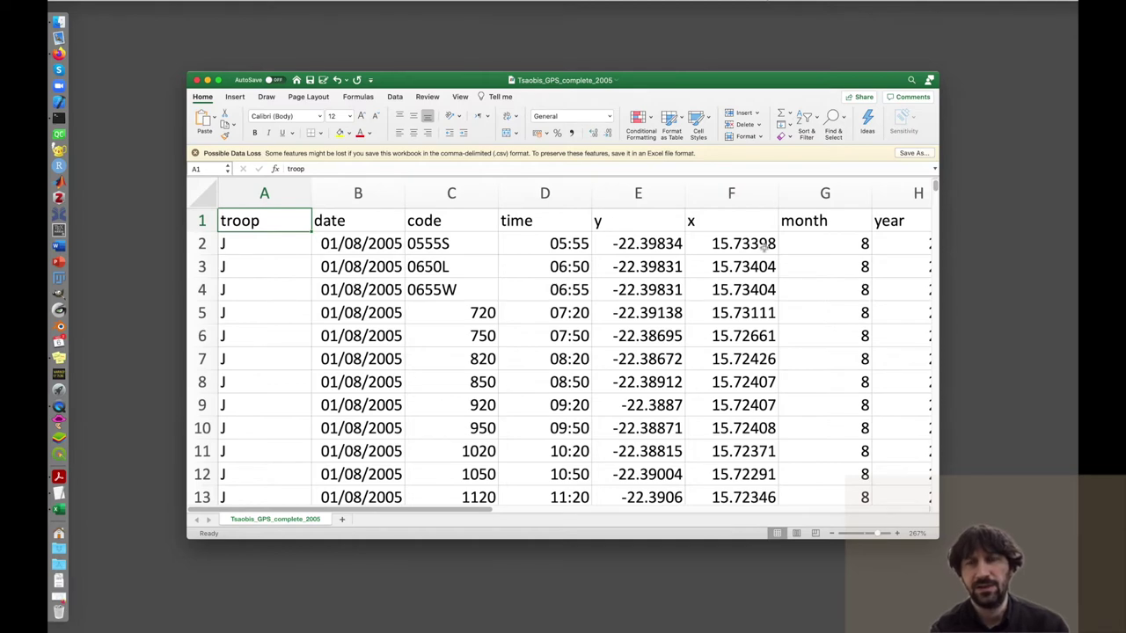
{"action": "scroll", "coordinate": [758, 255], "scroll_direction": "right", "scroll_amount": 3}
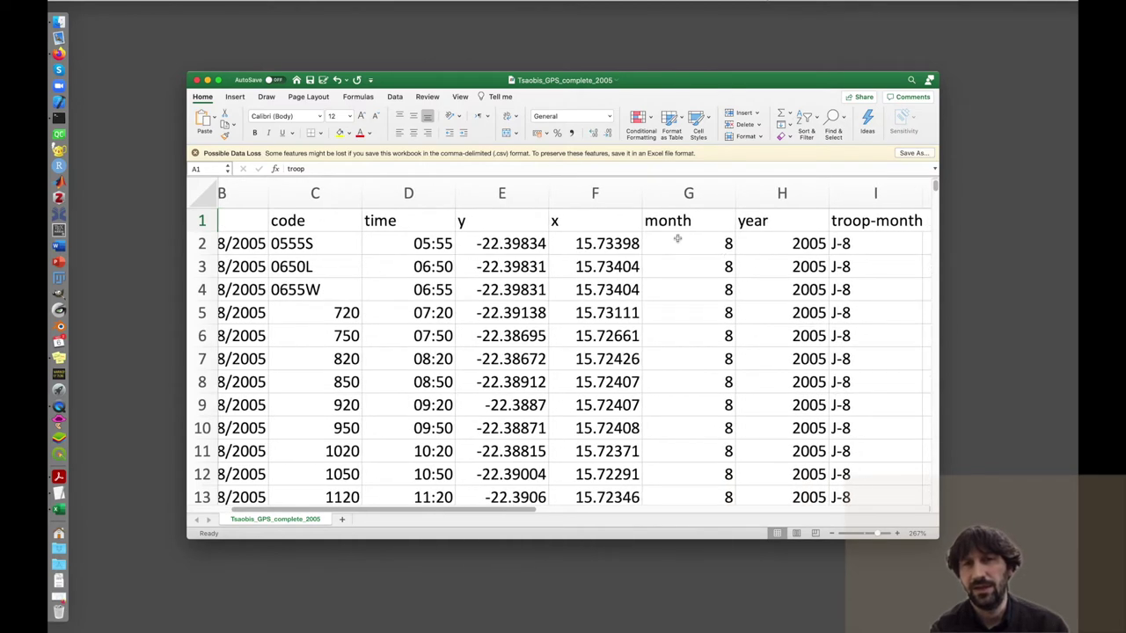
{"action": "scroll", "coordinate": [663, 250], "scroll_direction": "right", "scroll_amount": 2}
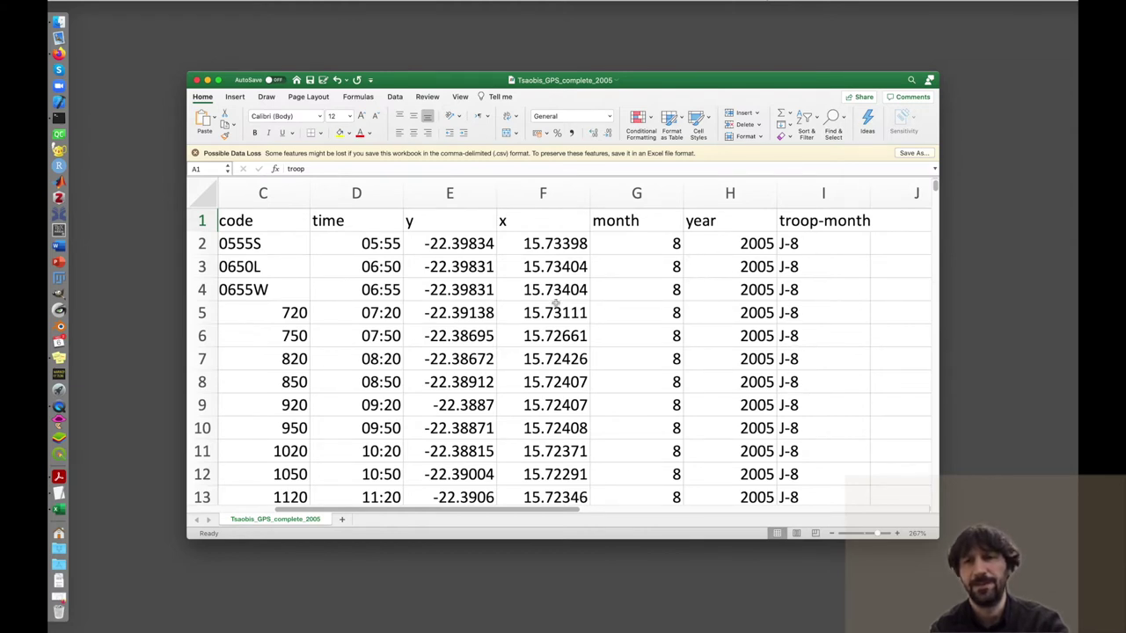
{"action": "scroll", "coordinate": [575, 293], "scroll_direction": "left", "scroll_amount": 5}
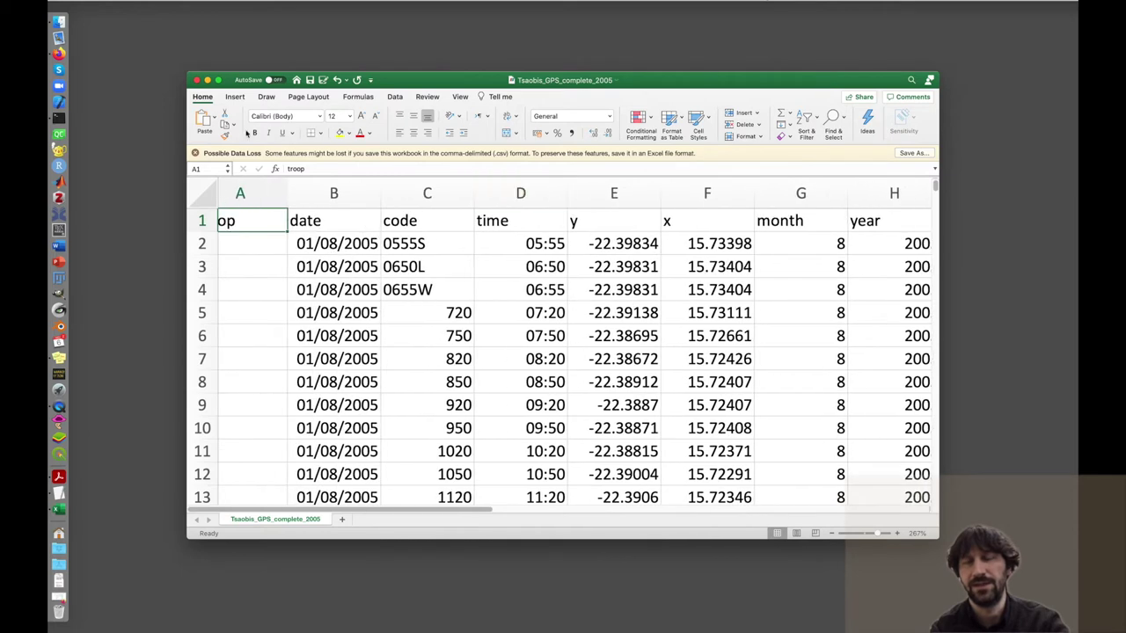
- Close the spreadsheet, switch to QGIS and create a new empty project
{"action": "left_click", "coordinate": [198, 81]}
{"action": "left_click", "coordinate": [79, 466]}
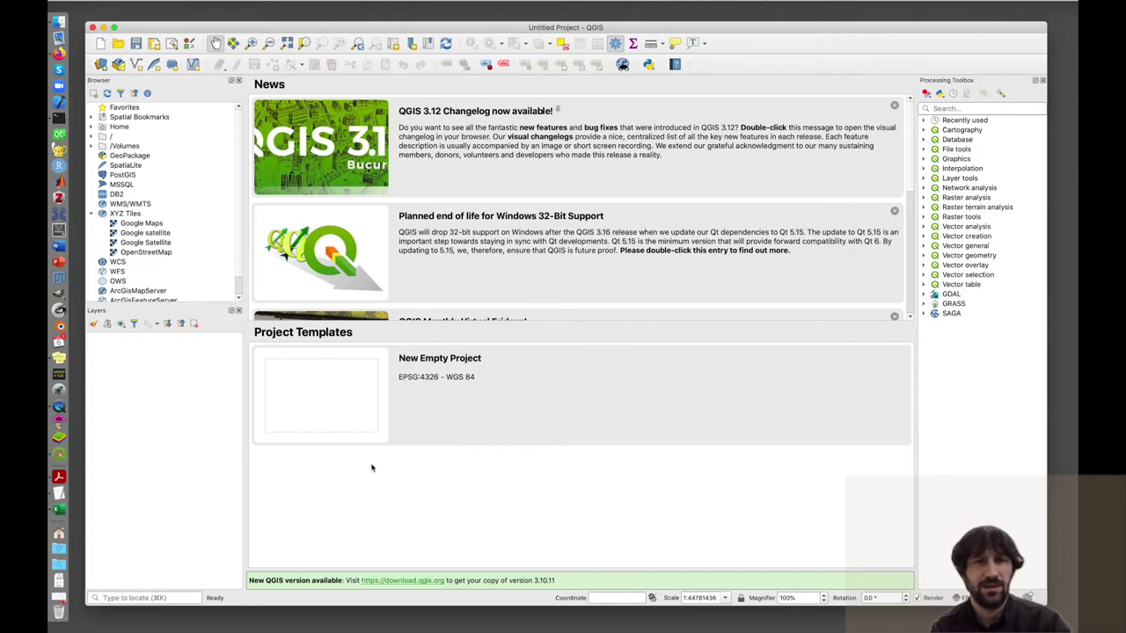
{"action": "double_click", "coordinate": [343, 397]}
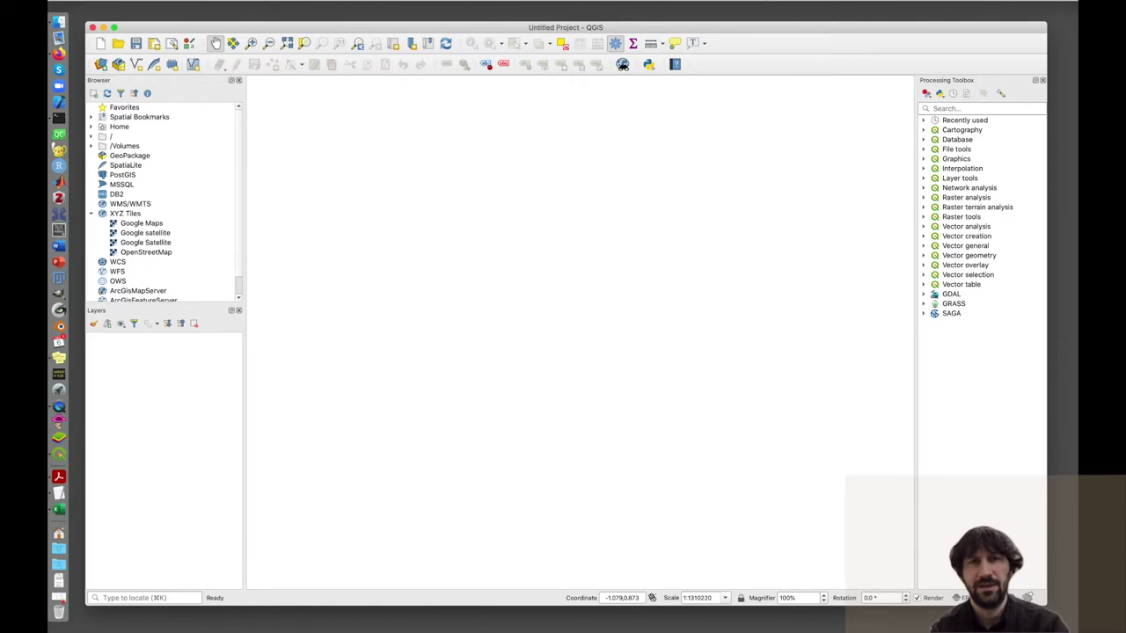
- Start adding a delimited text layer and load Tsaobis_GPS_complete_2005.csv from the Desktop as its source file
{"action": "left_click", "coordinate": [211, 1]}
{"action": "mouse_move", "coordinate": [204, 20]}
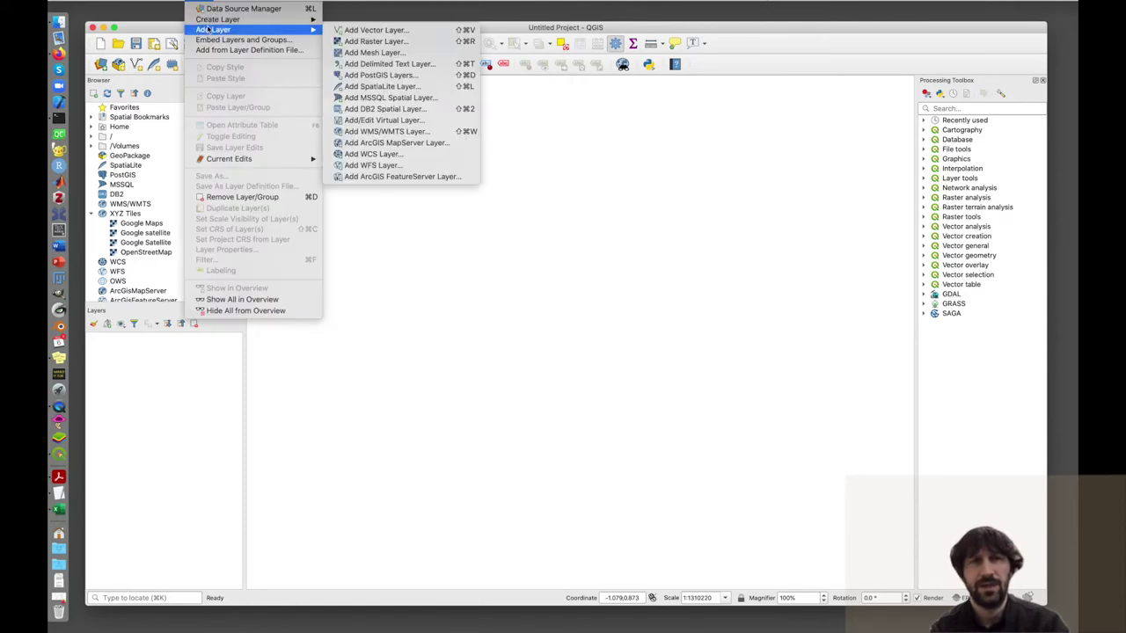
{"action": "mouse_move", "coordinate": [317, 33]}
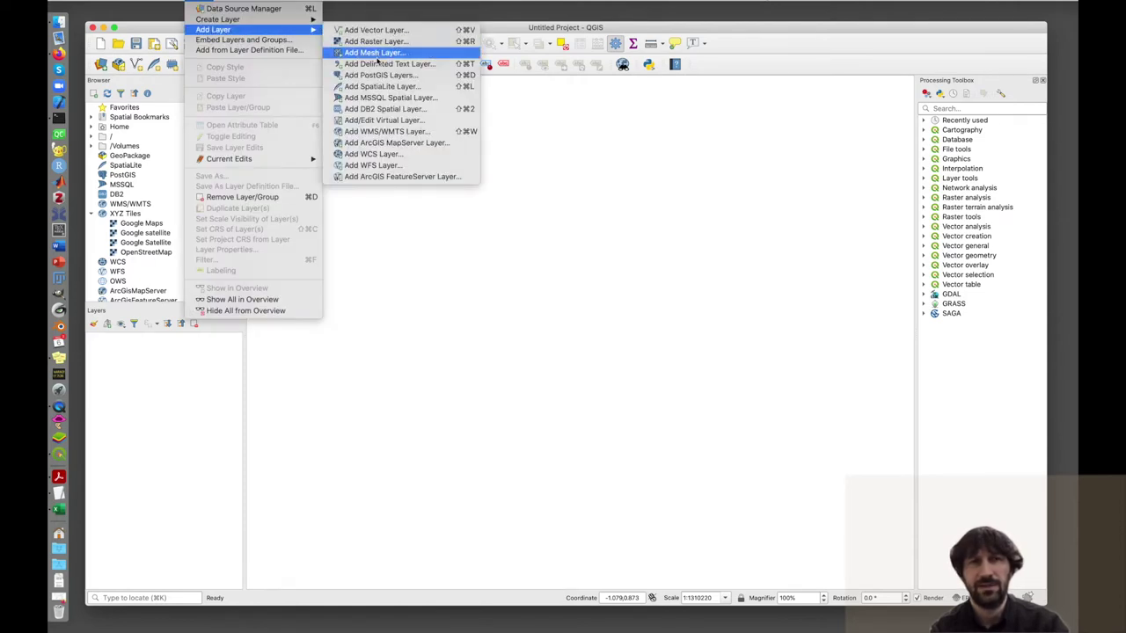
{"action": "left_click", "coordinate": [378, 64]}
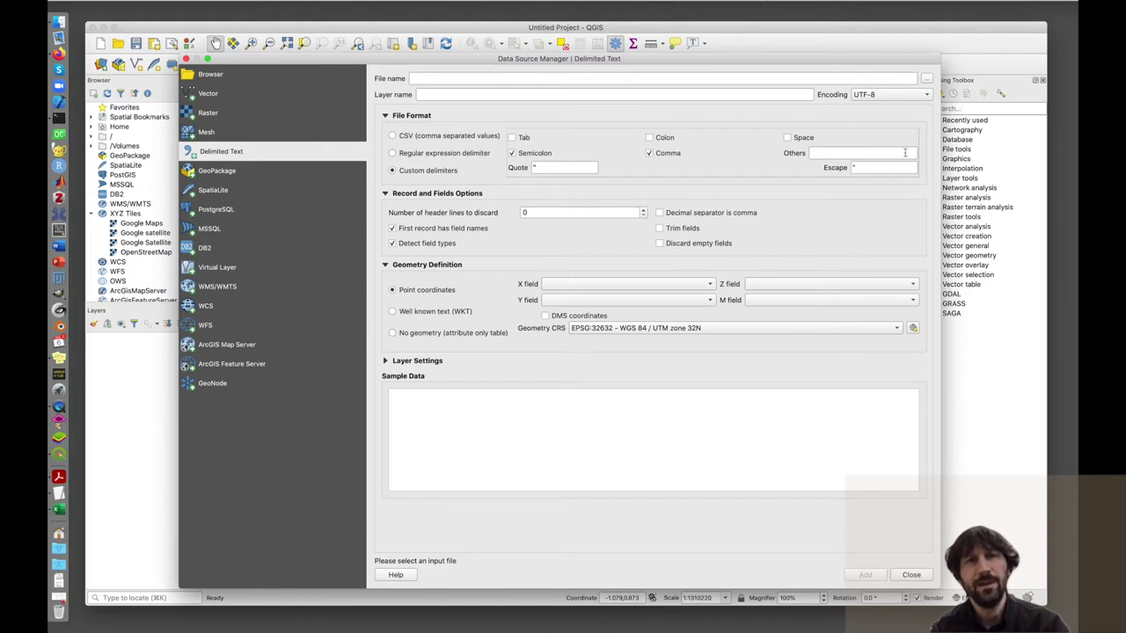
{"action": "left_click", "coordinate": [926, 79]}
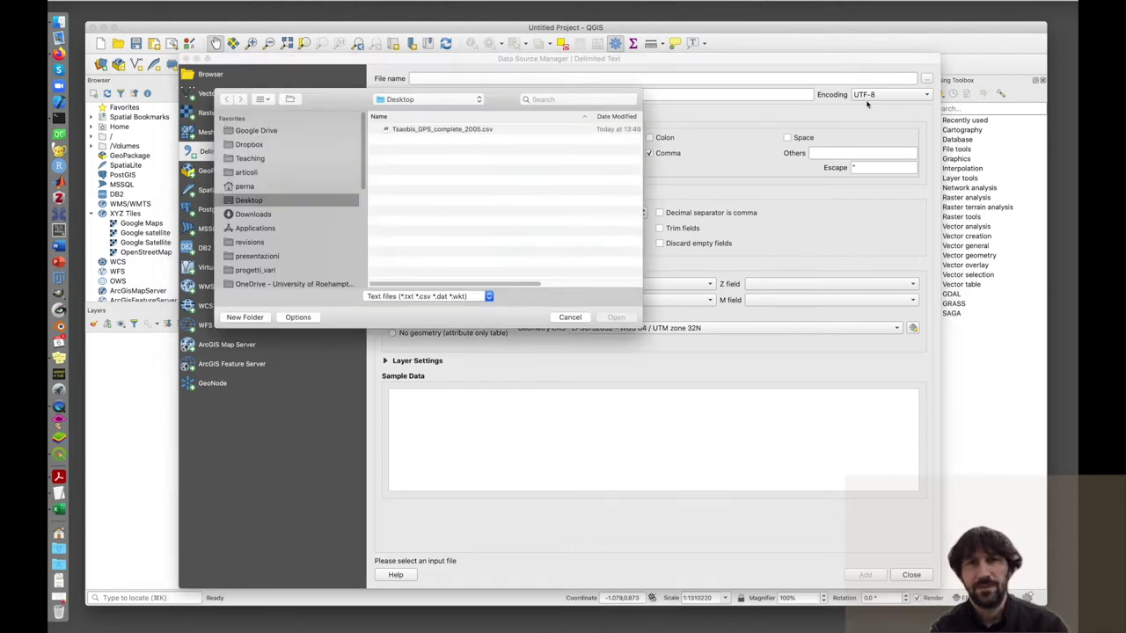
{"action": "left_click", "coordinate": [447, 130]}
{"action": "double_click", "coordinate": [447, 130]}
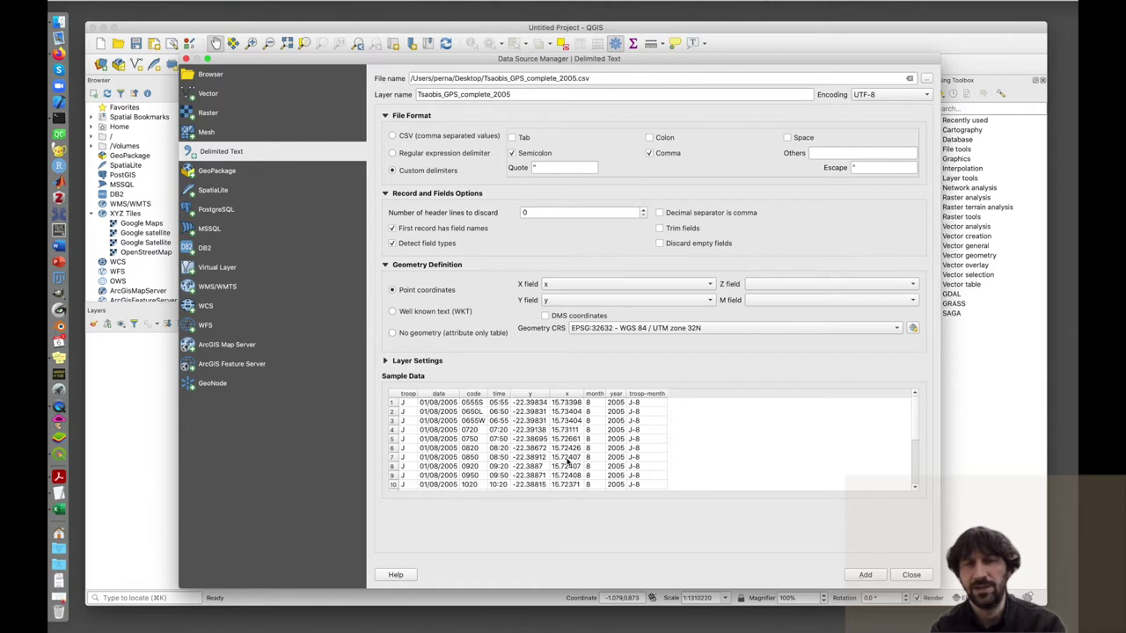
- Switch the comma delimiter off and back on to compare how the sample data is split into columns
{"action": "left_click", "coordinate": [650, 153]}
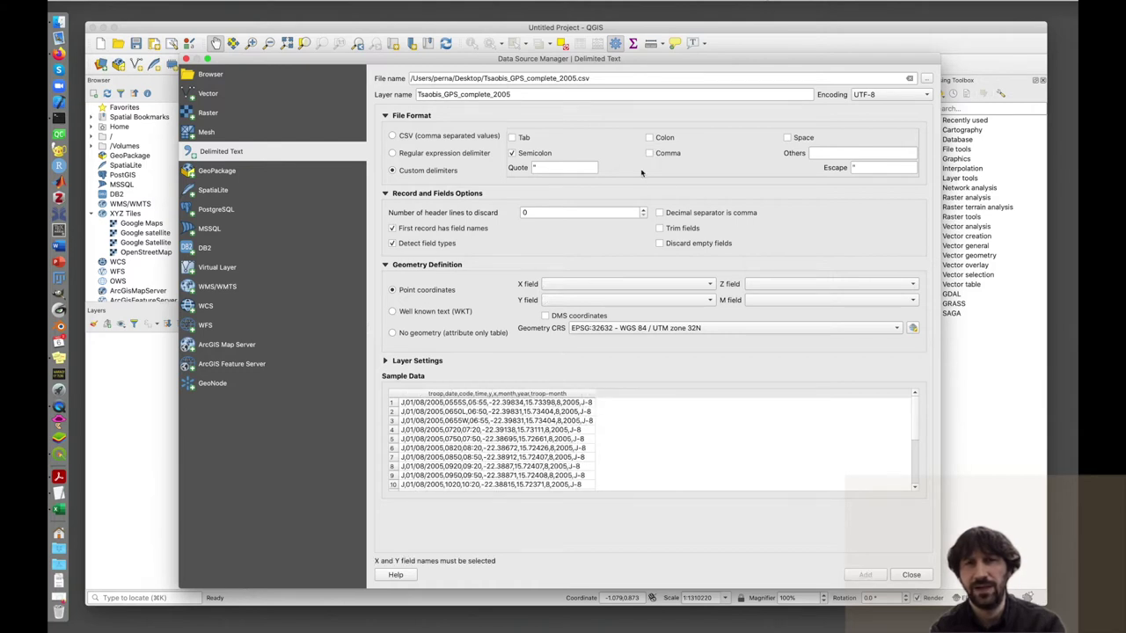
{"action": "left_click", "coordinate": [650, 153]}
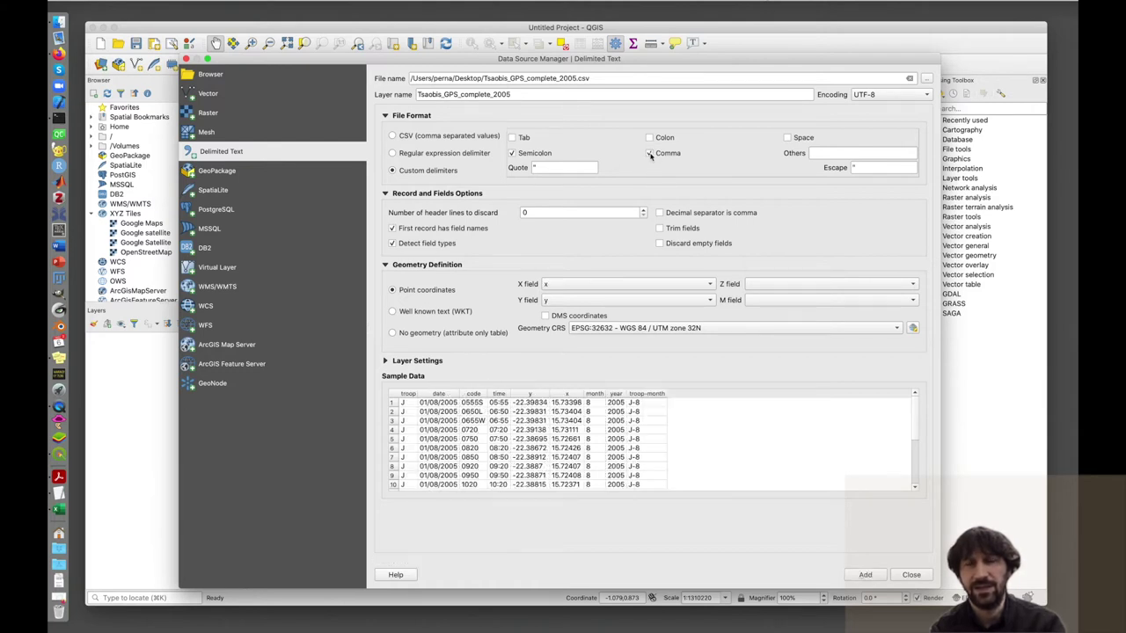
{"action": "left_click", "coordinate": [650, 153]}
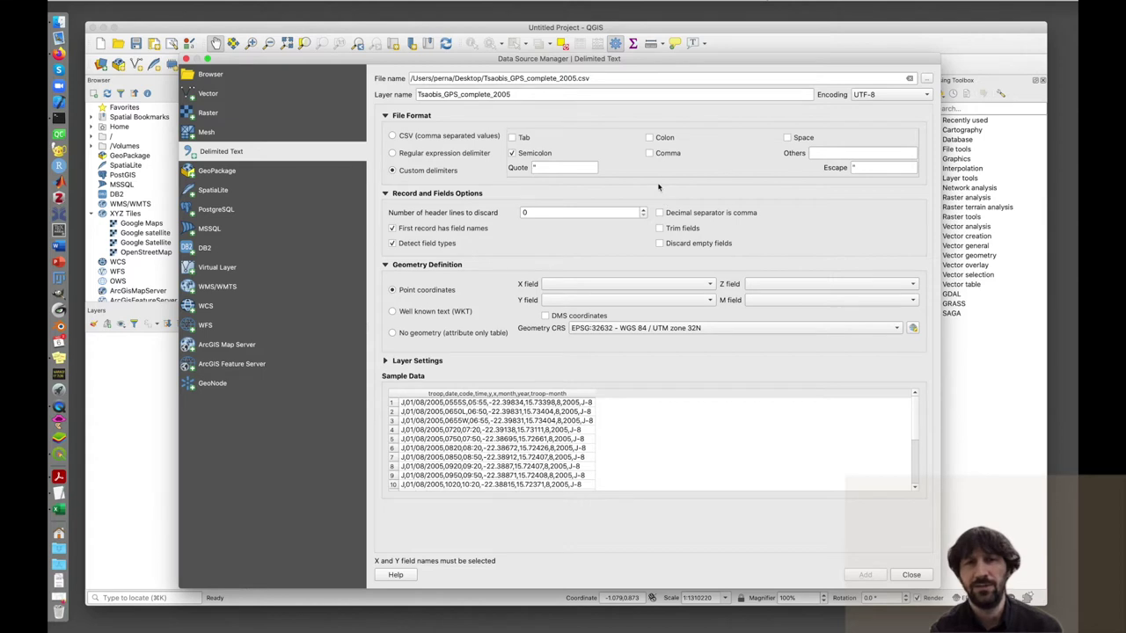
{"action": "left_click", "coordinate": [650, 154]}
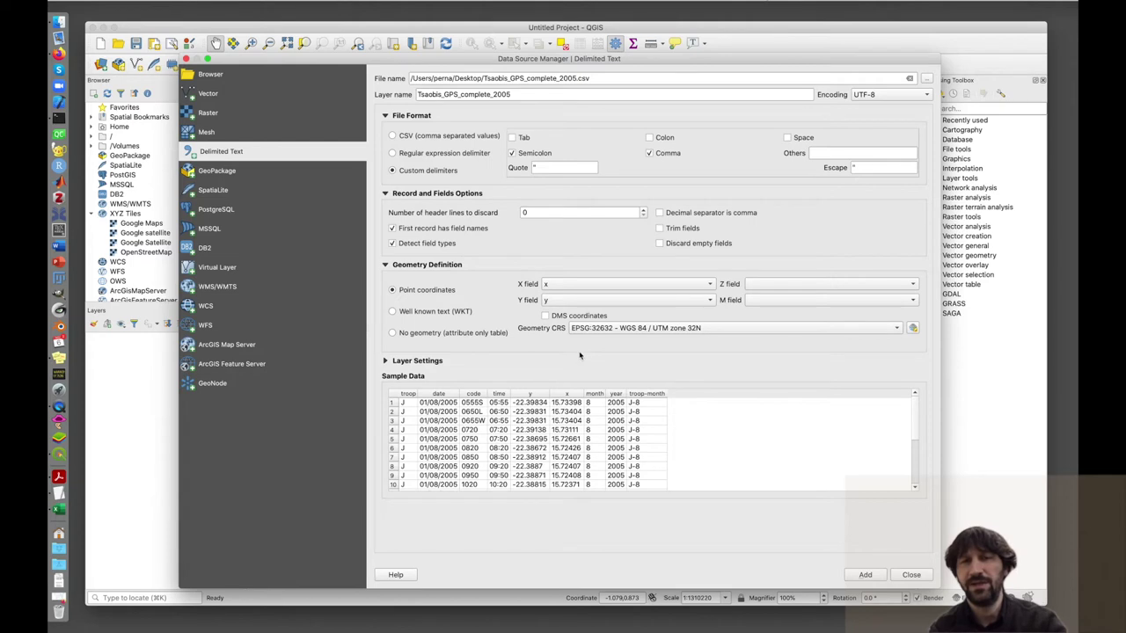
- Set the geometry CRS to Project CRS: EPSG:4326 - WGS 84 and add the Tsaobis_GPS_complete_2005 point layer to the map
{"action": "left_click", "coordinate": [627, 328]}
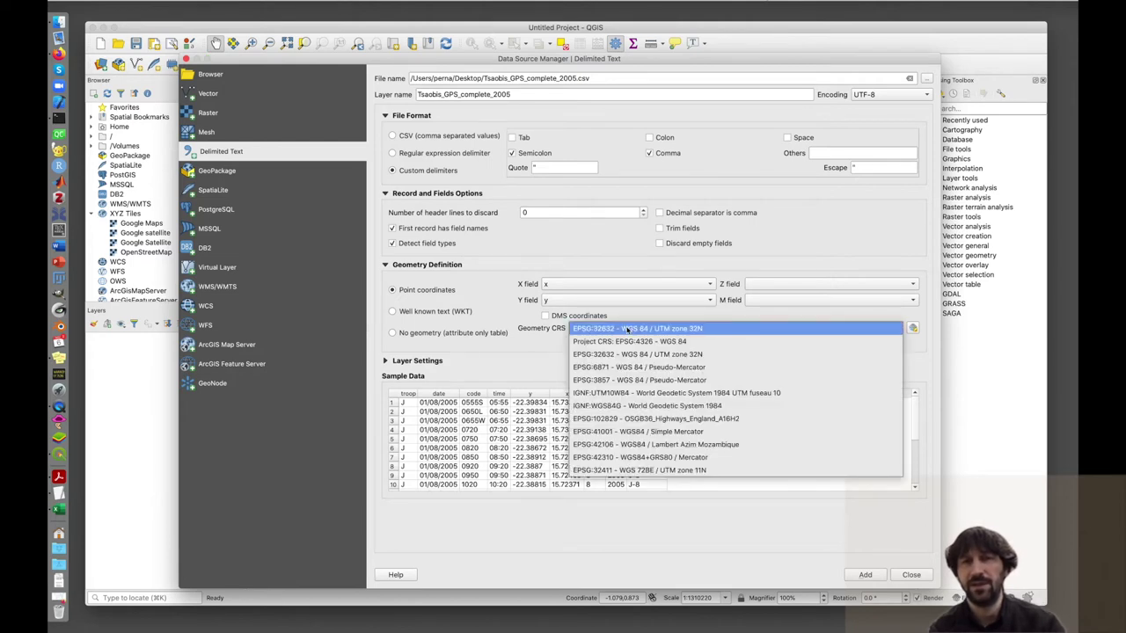
{"action": "left_click", "coordinate": [648, 341]}
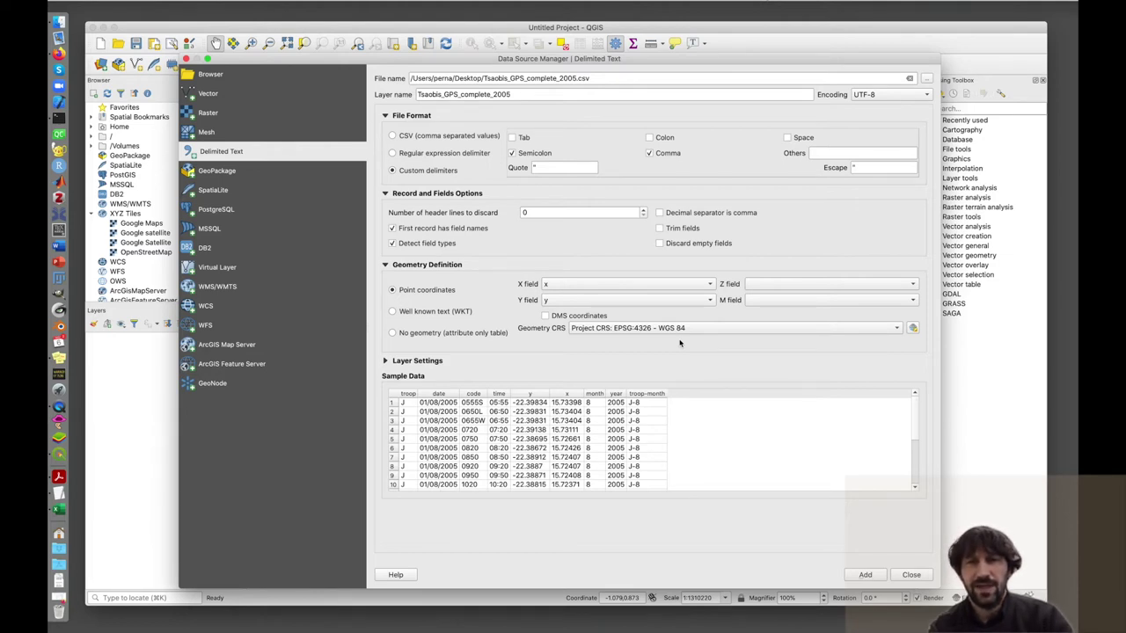
{"action": "left_click", "coordinate": [867, 576]}
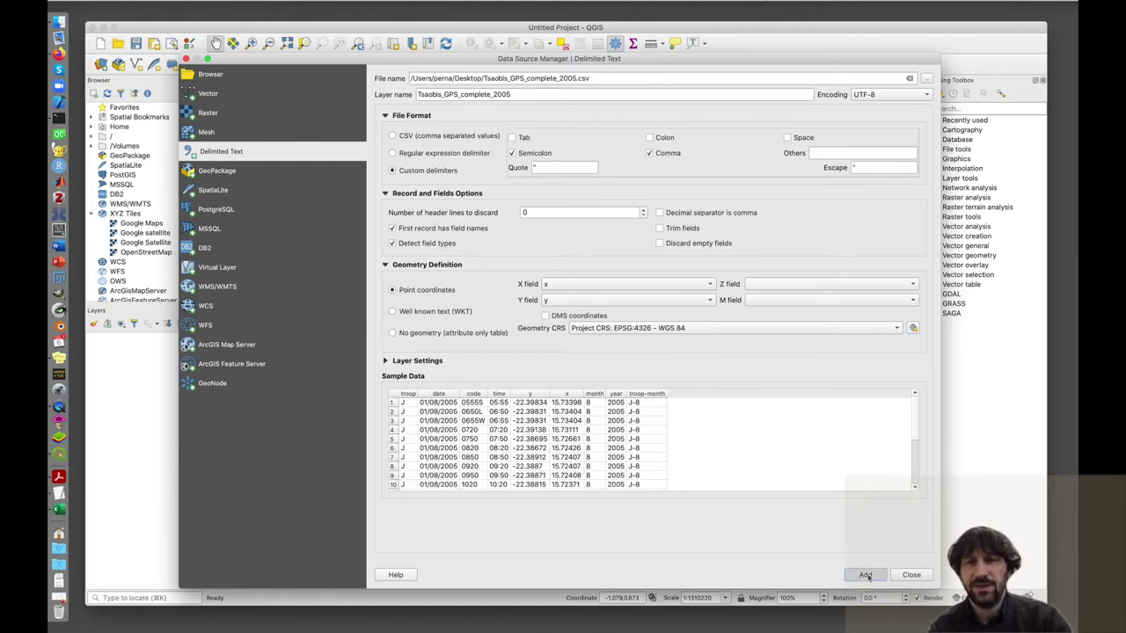
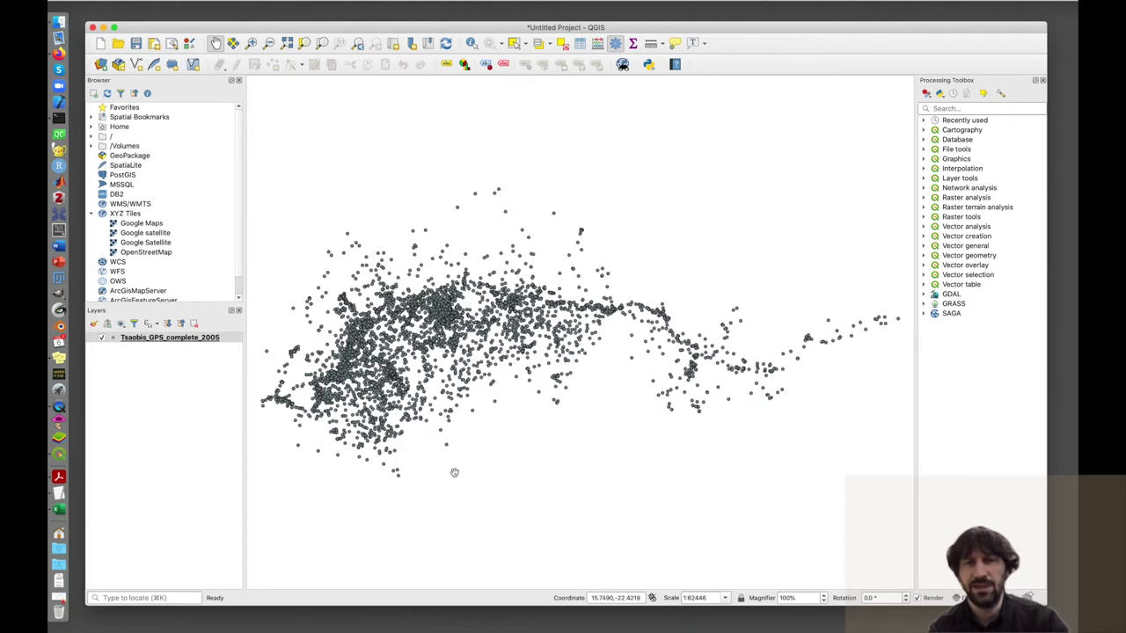
{"action": "scroll", "coordinate": [455, 467], "scroll_direction": "down", "scroll_amount": 2}
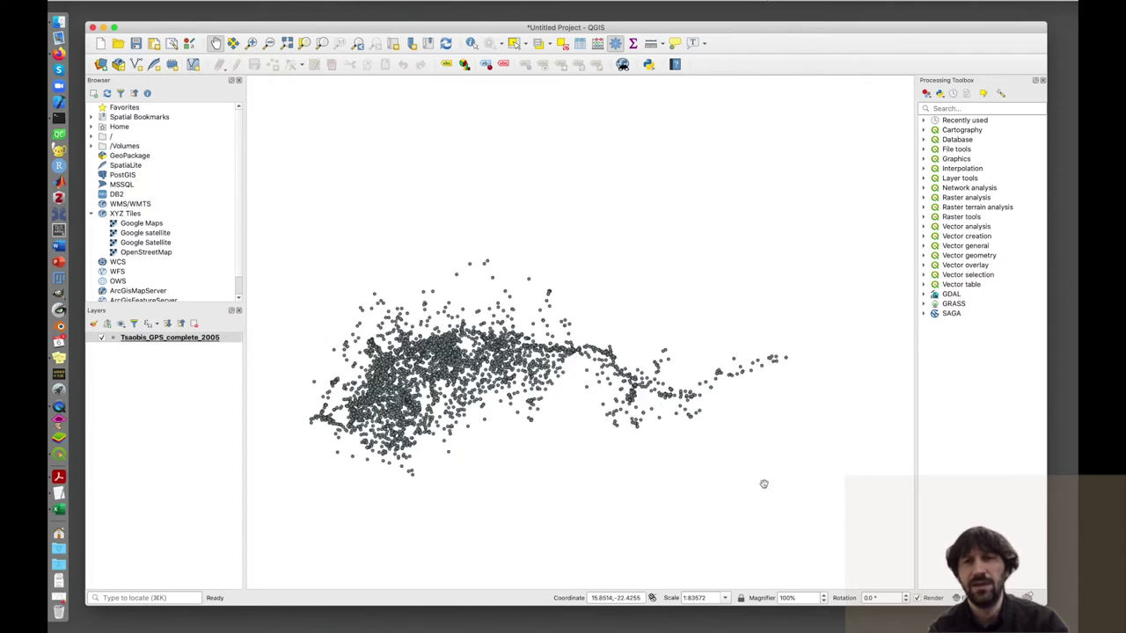
{"action": "scroll", "coordinate": [585, 431], "scroll_direction": "up", "scroll_amount": 1}
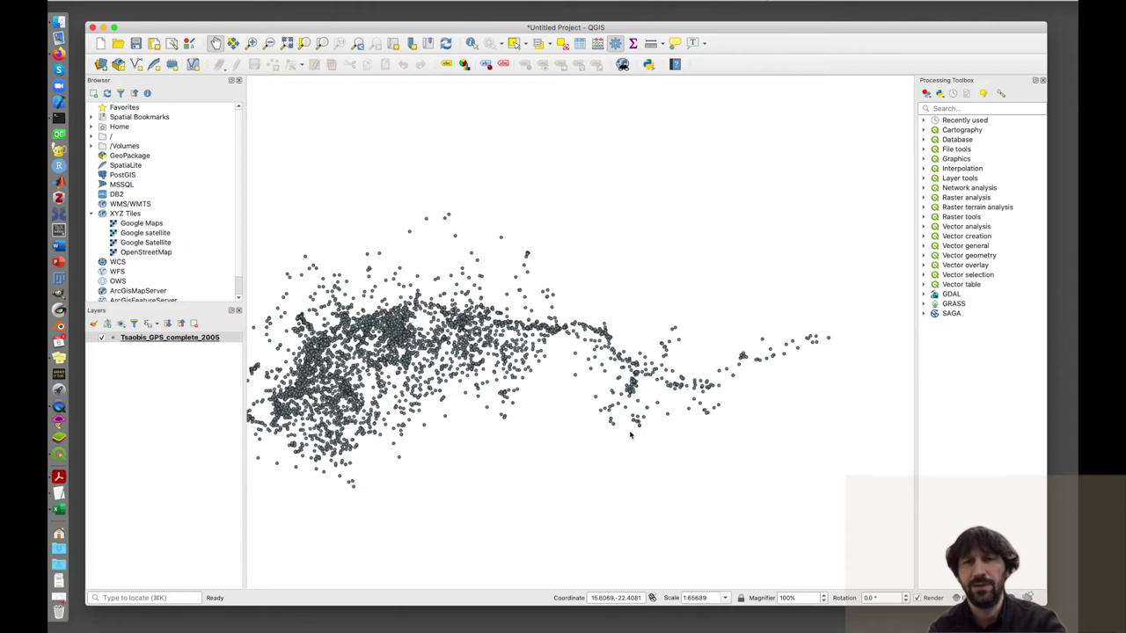
{"action": "scroll", "coordinate": [571, 420], "scroll_direction": "down", "scroll_amount": 1}
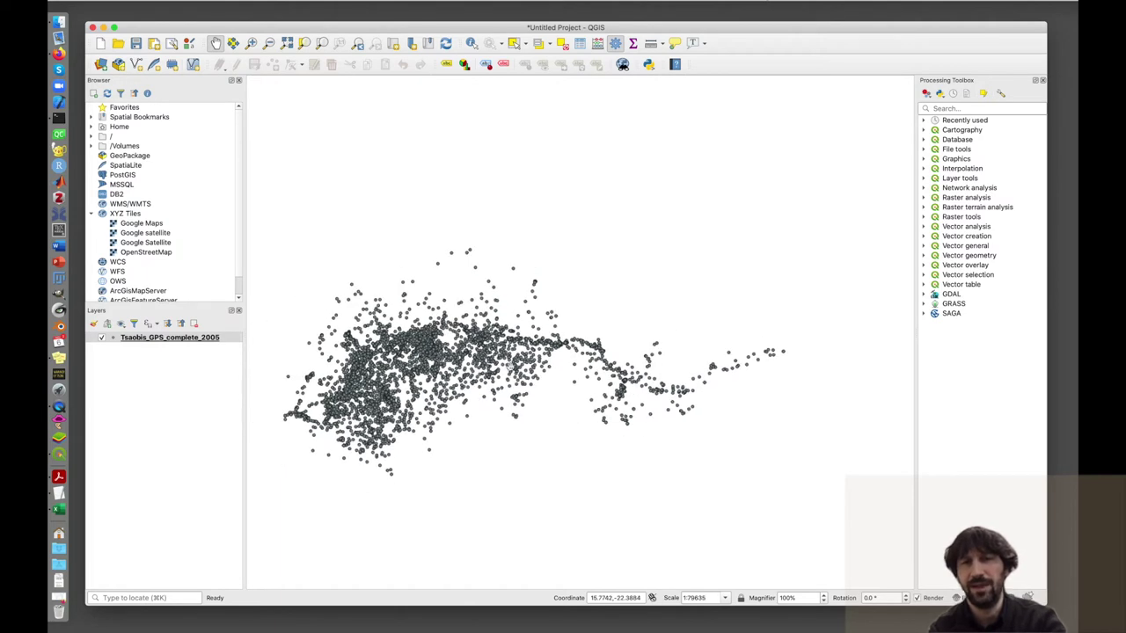
{"action": "left_click_drag", "start_coordinate": [427, 362], "coordinate": [448, 362]}
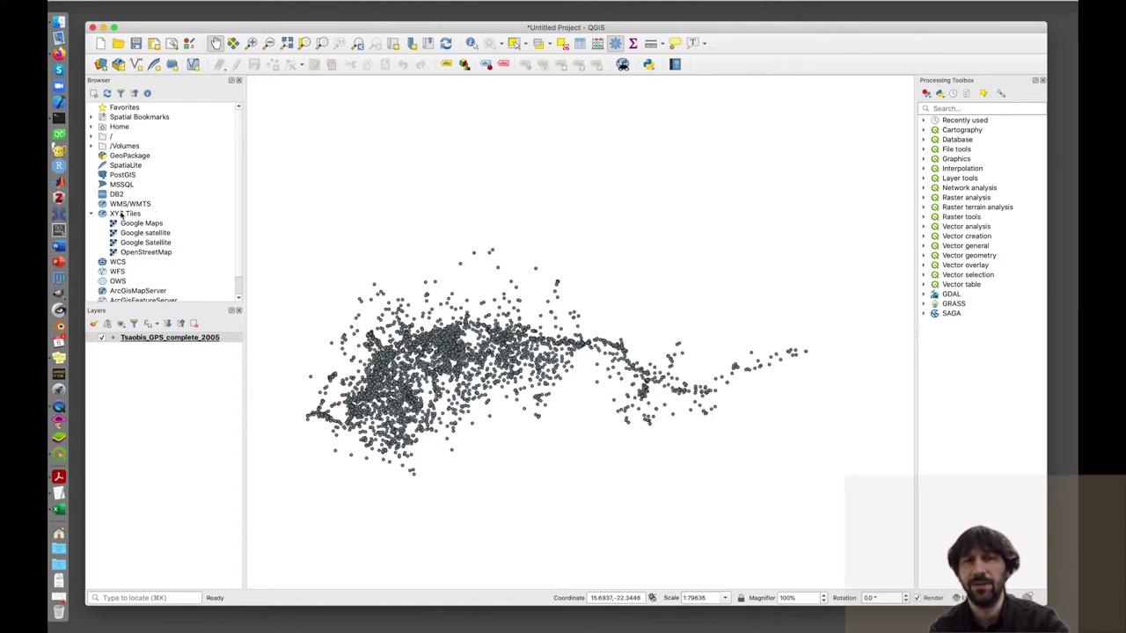
- Copy the tile URL from the existing Google satellite XYZ connection and leave that connection's settings unedited
{"action": "left_click", "coordinate": [132, 224]}
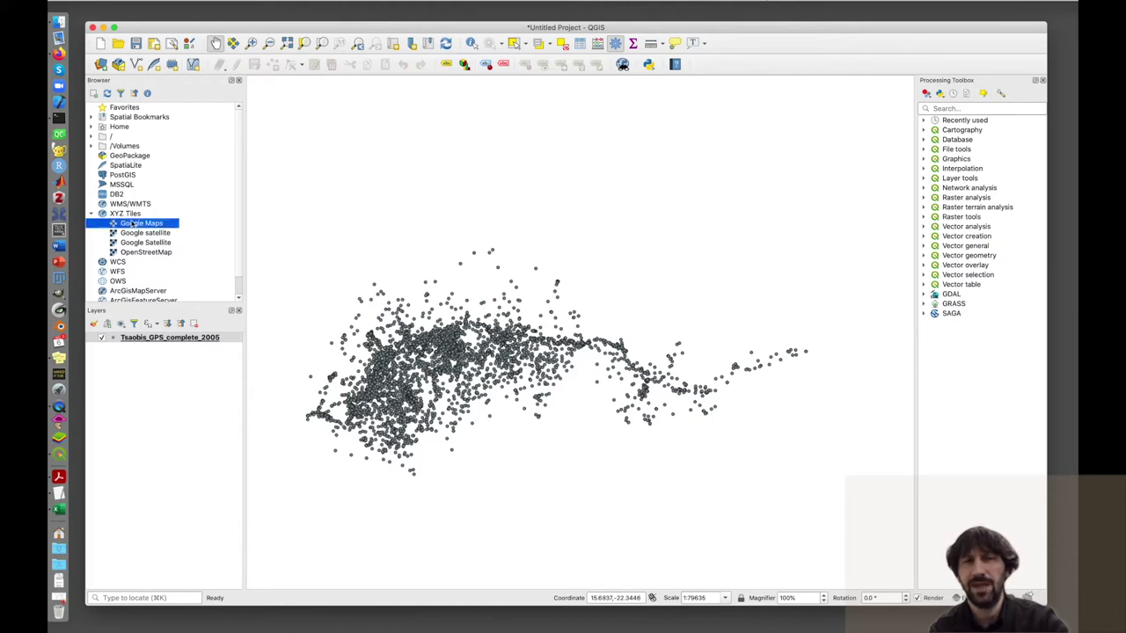
{"action": "left_click", "coordinate": [134, 233]}
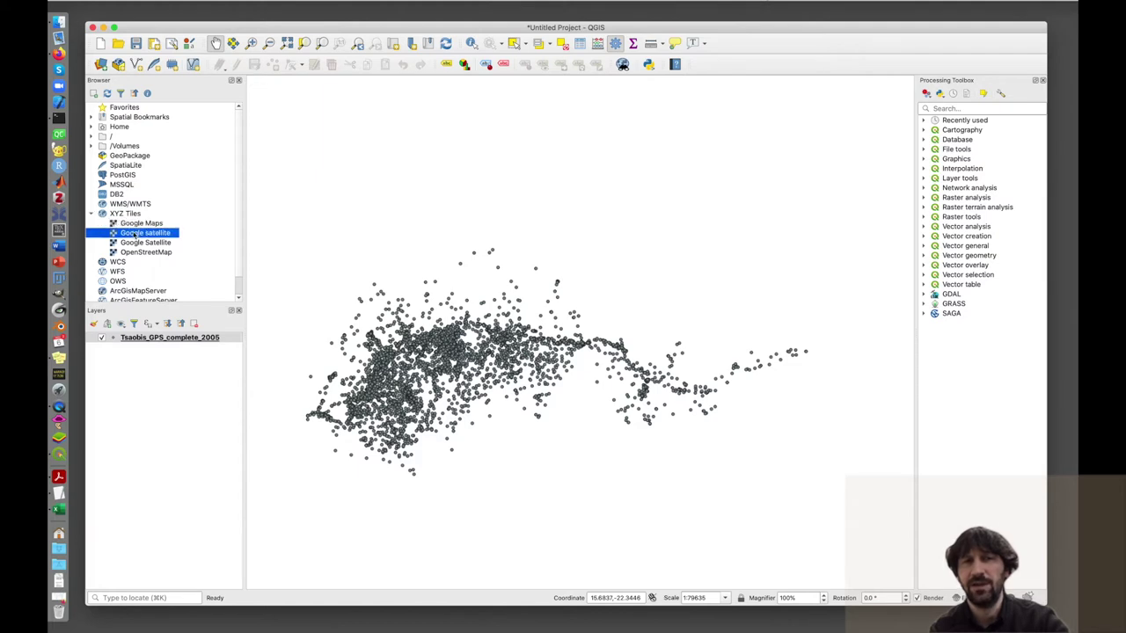
{"action": "right_click", "coordinate": [134, 234]}
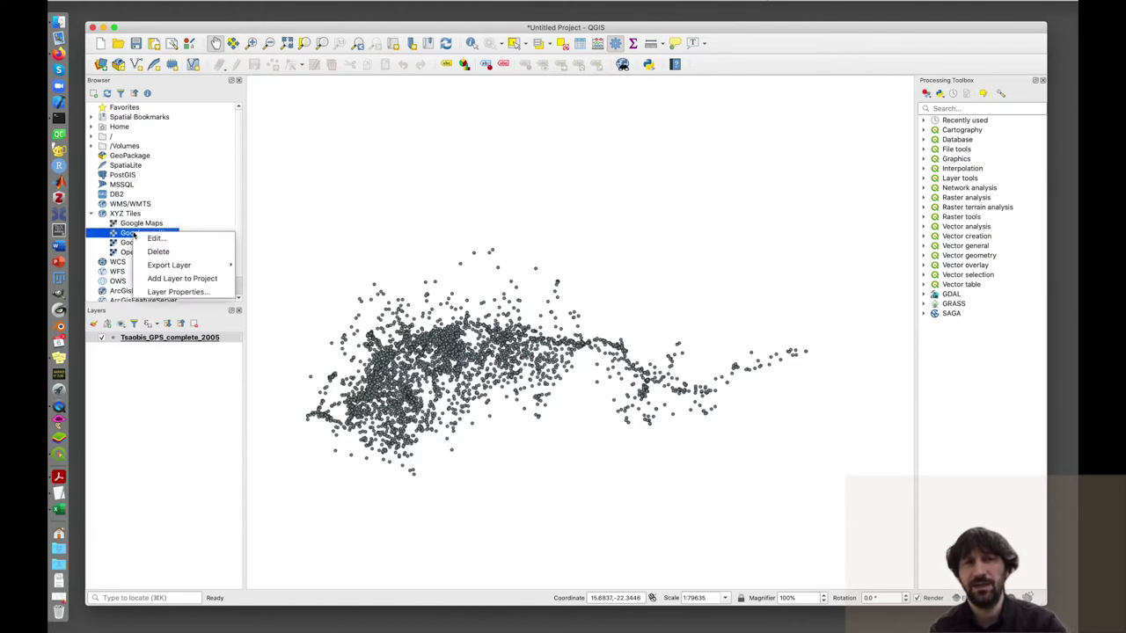
{"action": "left_click", "coordinate": [158, 240]}
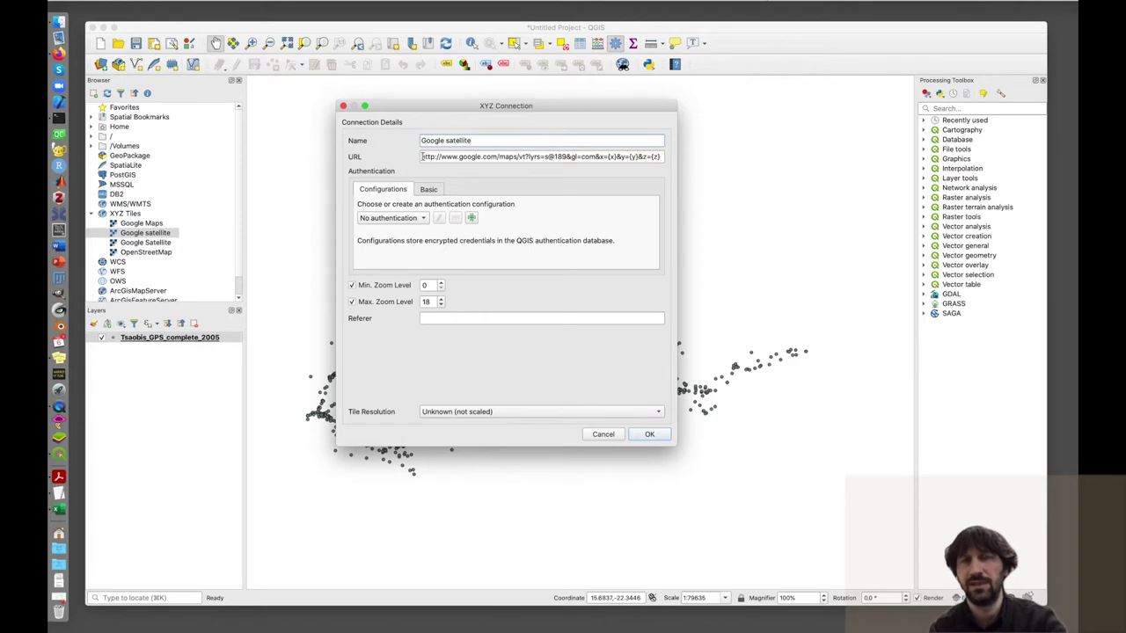
{"action": "left_click_drag", "start_coordinate": [422, 157], "coordinate": [669, 163]}
{"action": "key", "text": "super+c"}
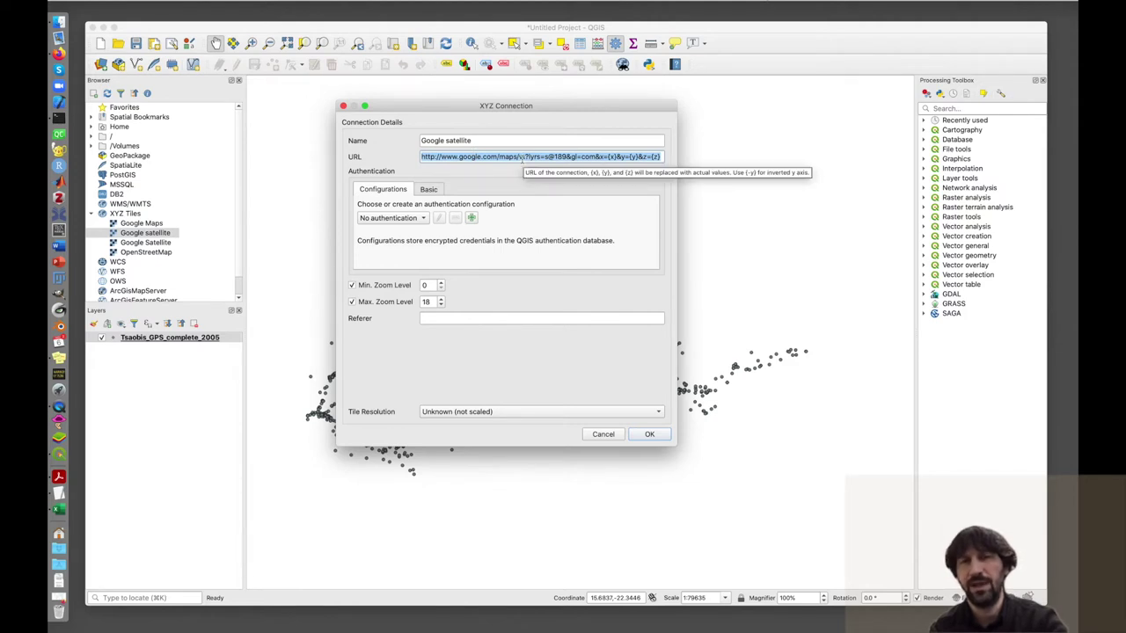
{"action": "left_click", "coordinate": [603, 434]}
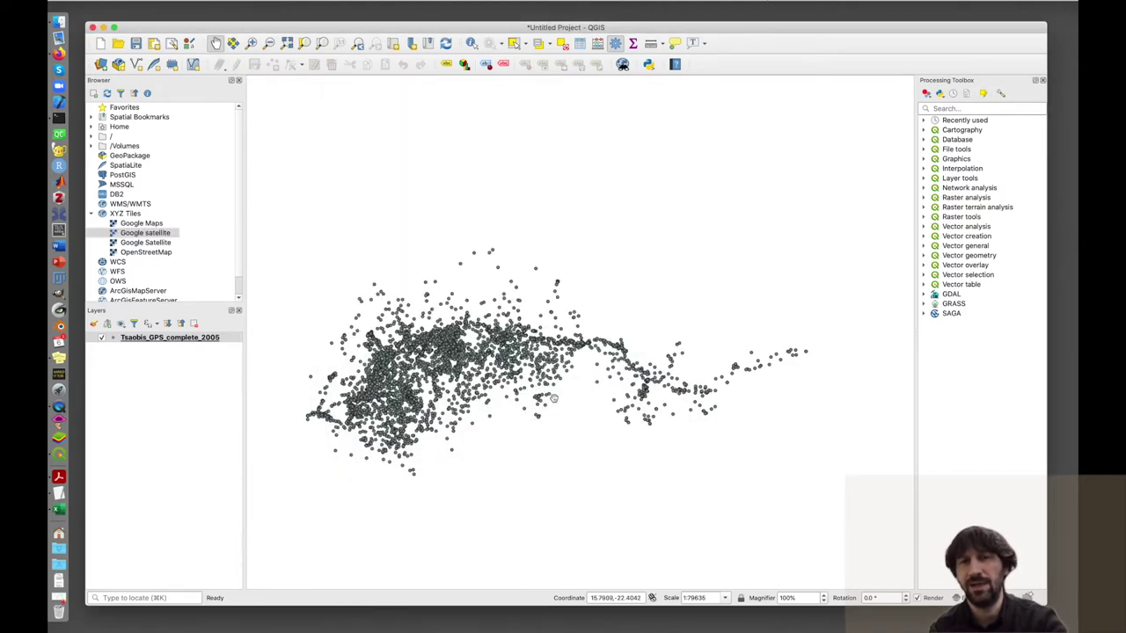
- Create a new XYZ Tiles connection named "My connection to google satellite today" using the copied Google satellite URL
{"action": "left_click", "coordinate": [130, 214]}
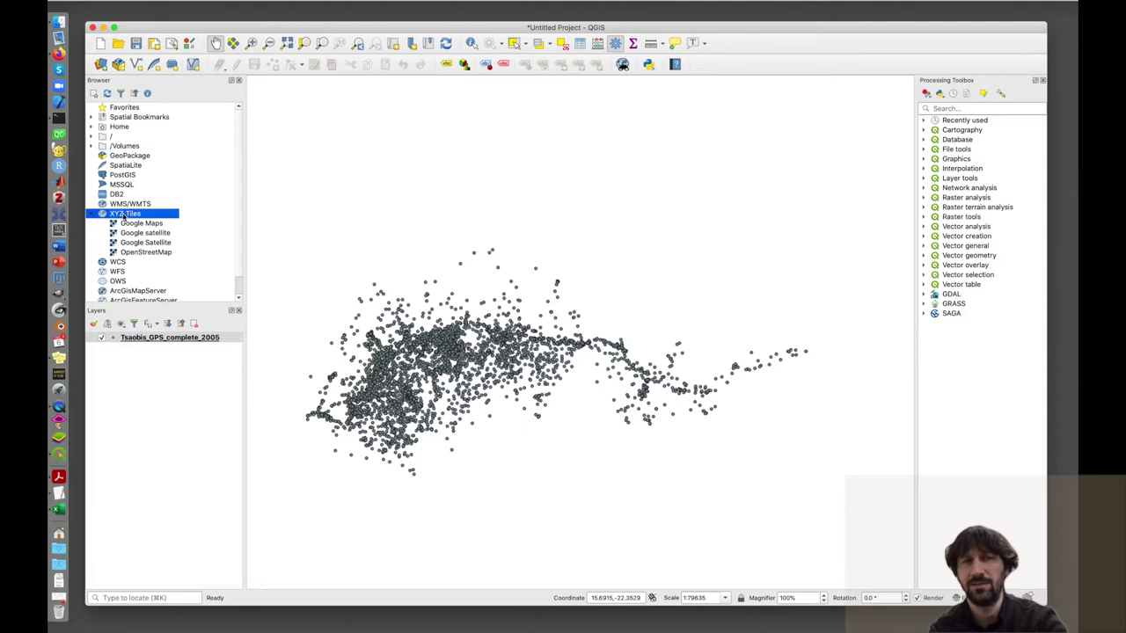
{"action": "right_click", "coordinate": [123, 216]}
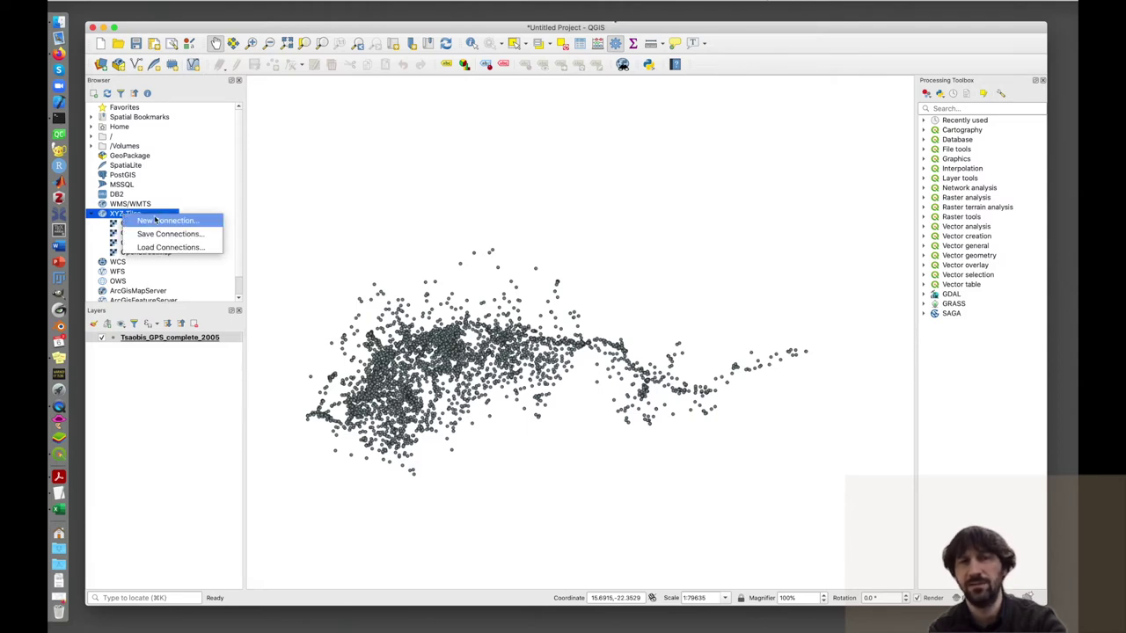
{"action": "left_click", "coordinate": [156, 220]}
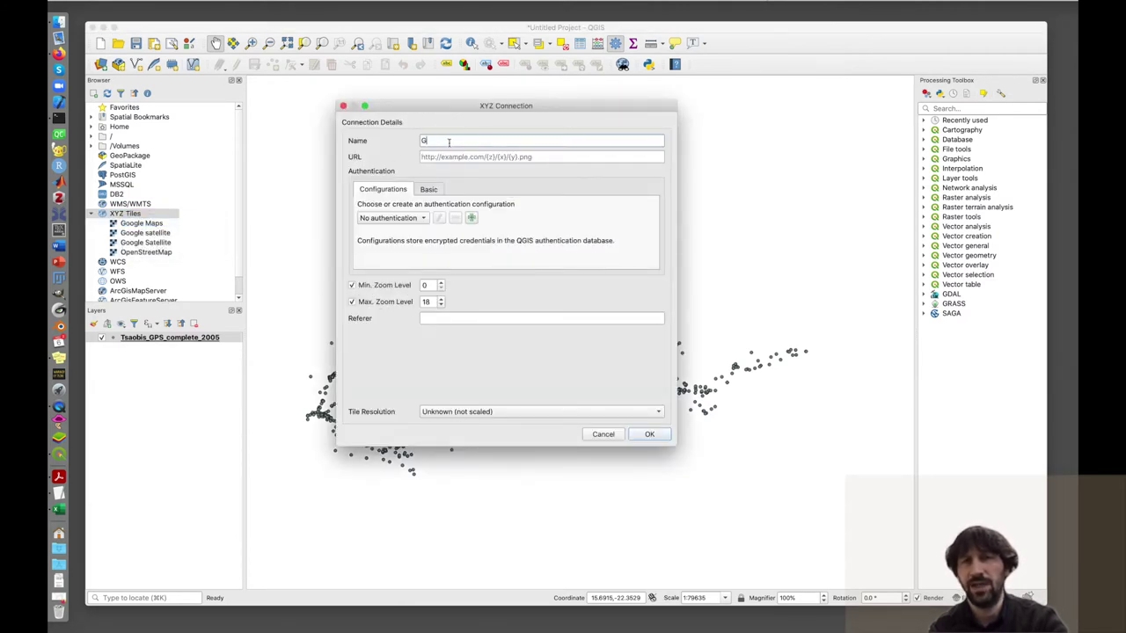
{"action": "type", "text": "My connection to google satel"}
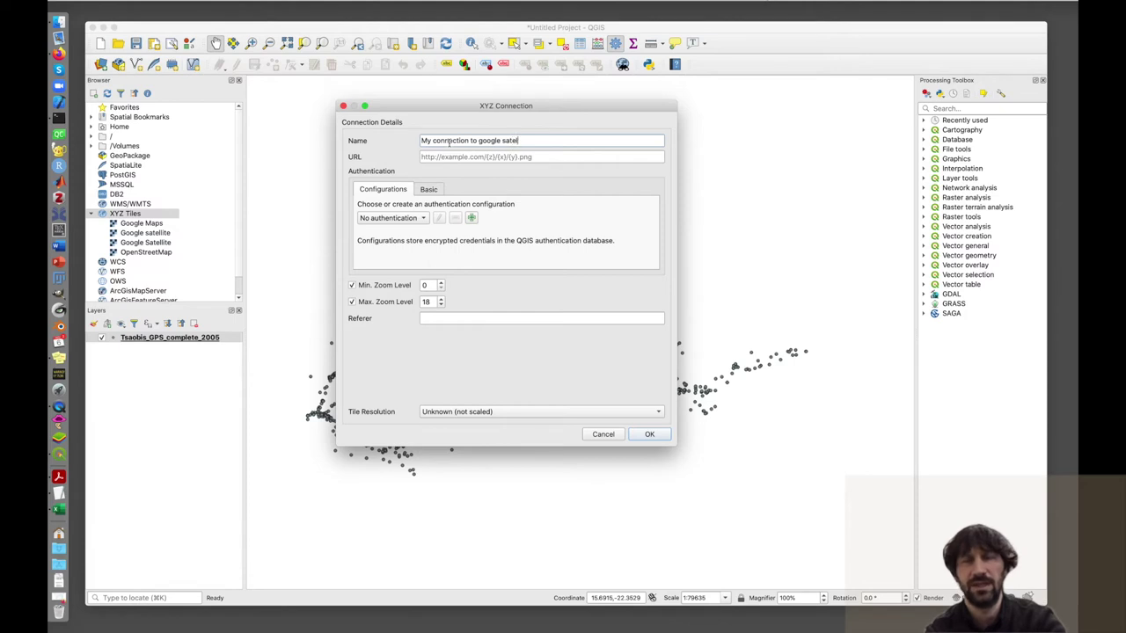
{"action": "type", "text": "lite today"}
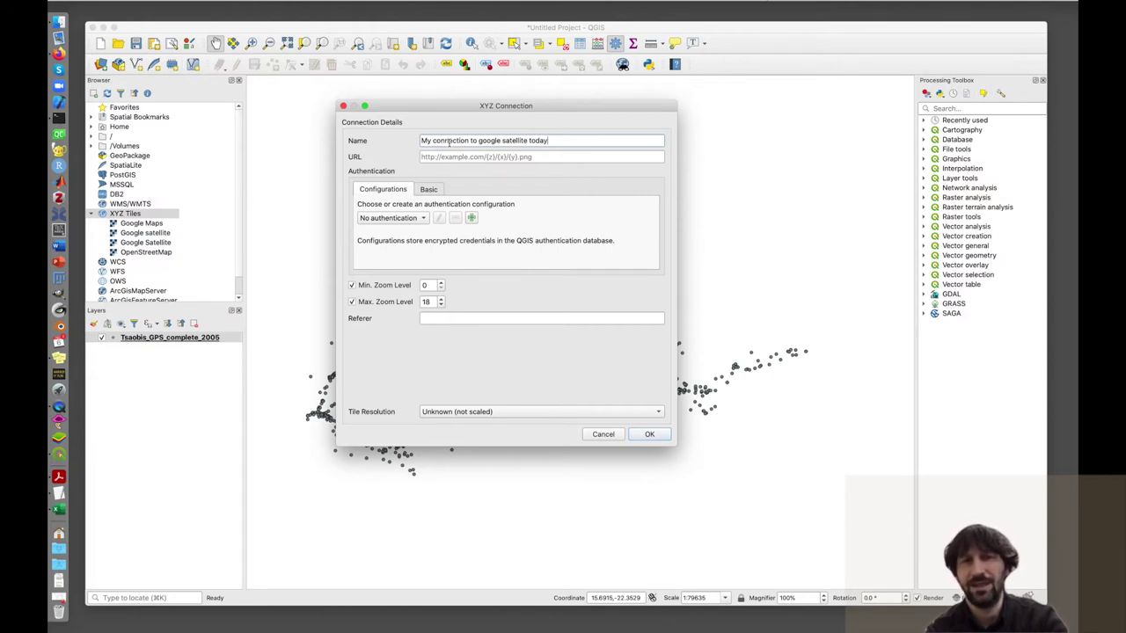
{"action": "left_click", "coordinate": [536, 158]}
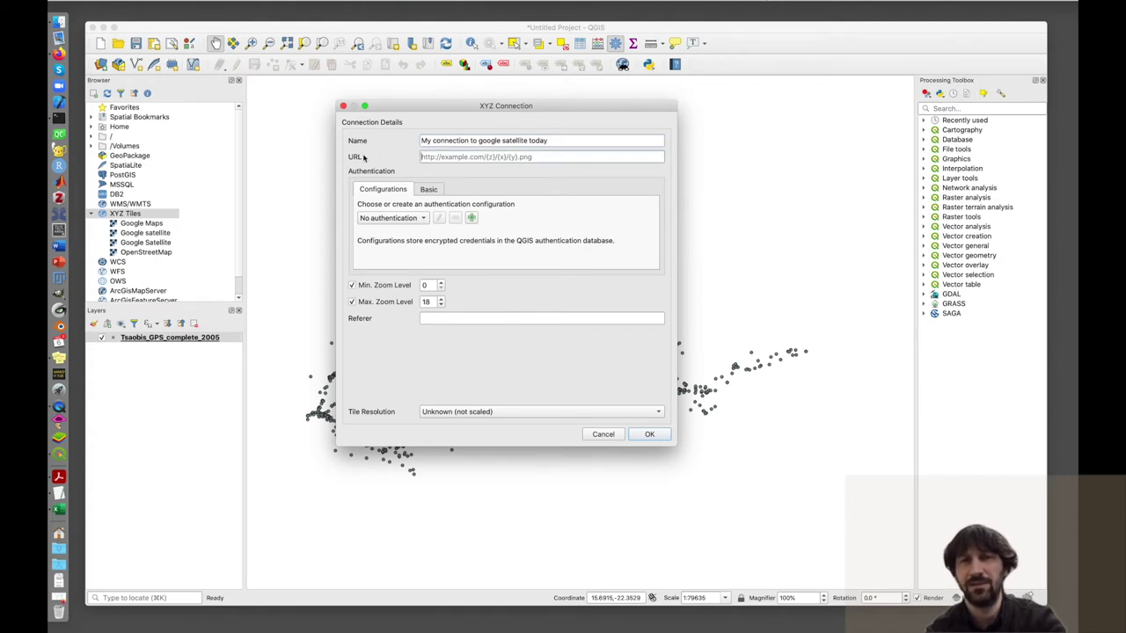
{"action": "key", "text": "super+v"}
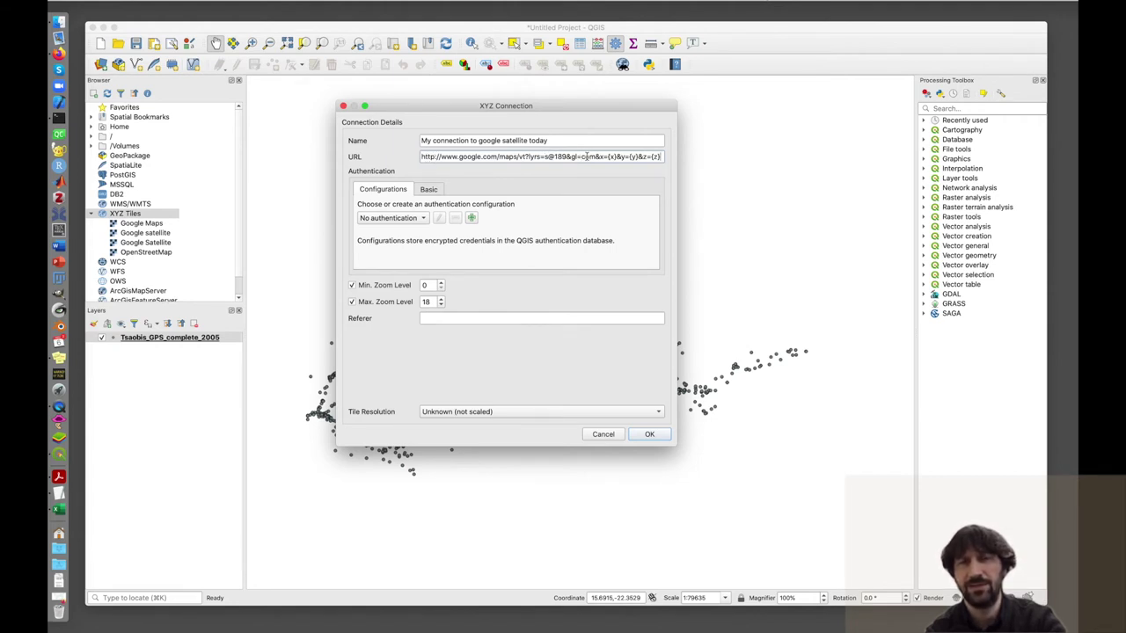
{"action": "left_click", "coordinate": [648, 433]}
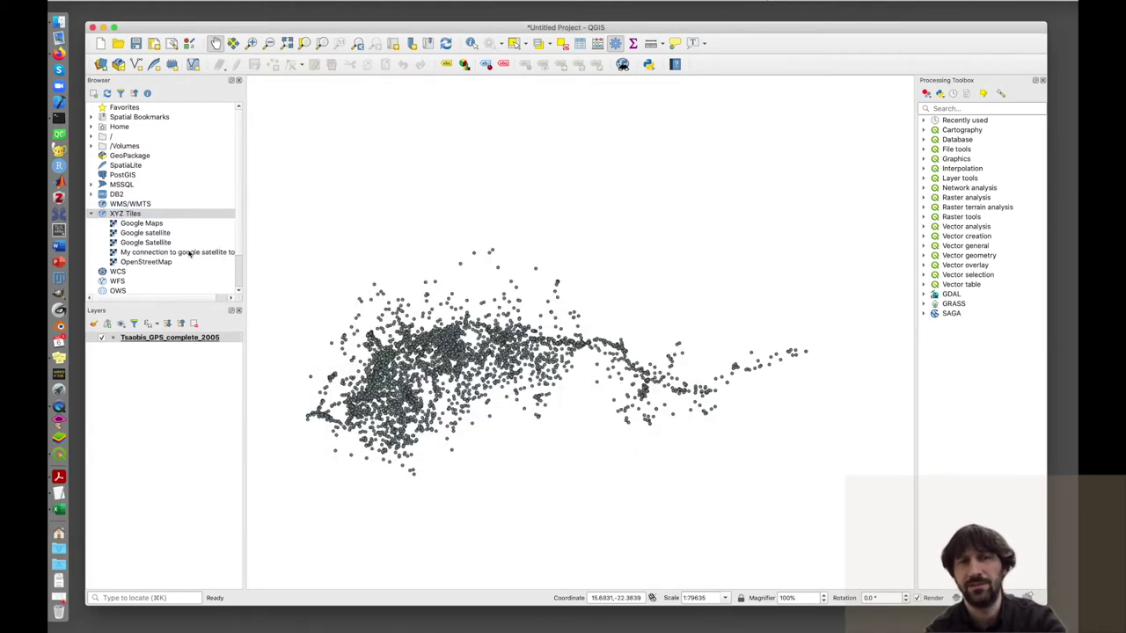
- Add the new Google satellite connection to the project as a layer and place it beneath the Tsaobis_GPS_complete_2005 points
{"action": "left_click", "coordinate": [189, 252]}
{"action": "left_click_drag", "start_coordinate": [186, 254], "coordinate": [154, 364]}
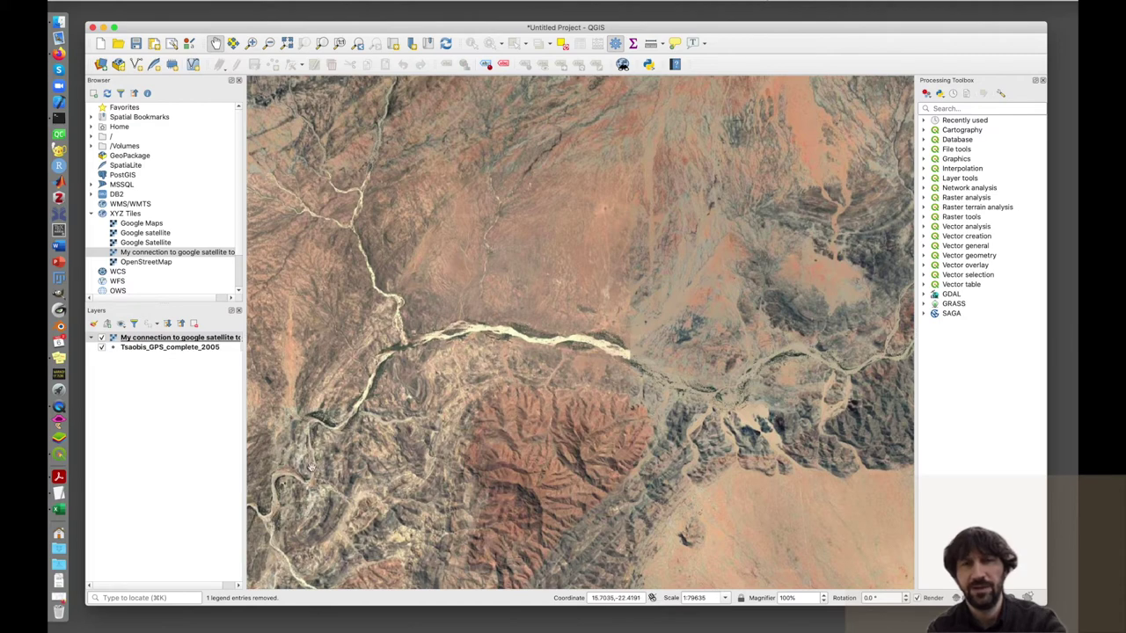
{"action": "scroll", "coordinate": [507, 343], "scroll_direction": "up", "scroll_amount": 2}
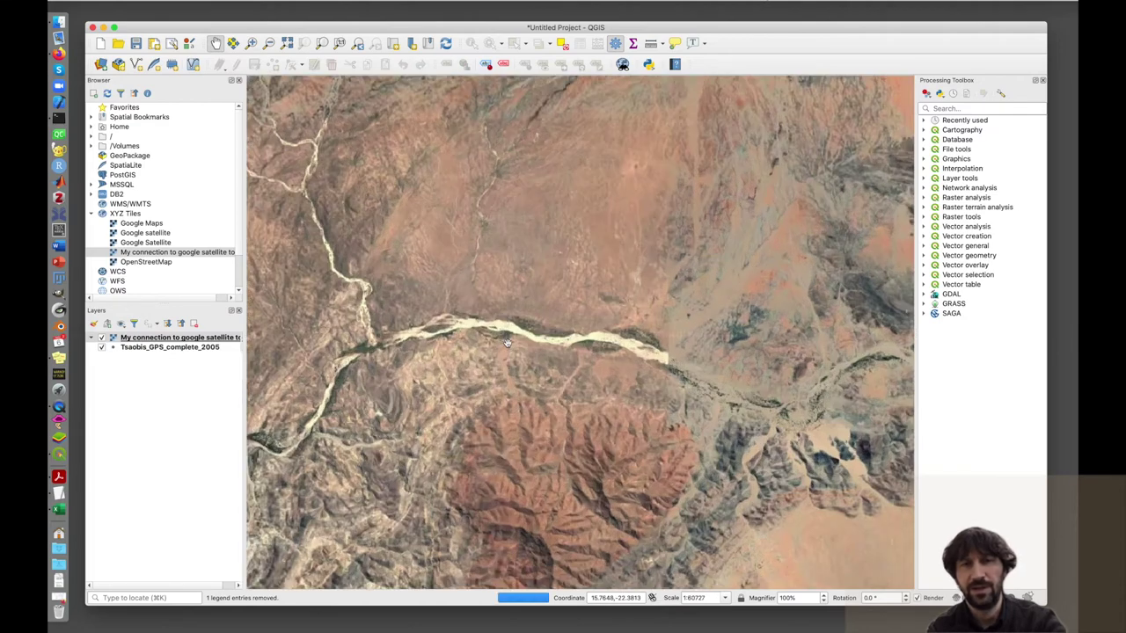
{"action": "scroll", "coordinate": [507, 343], "scroll_direction": "up", "scroll_amount": 2}
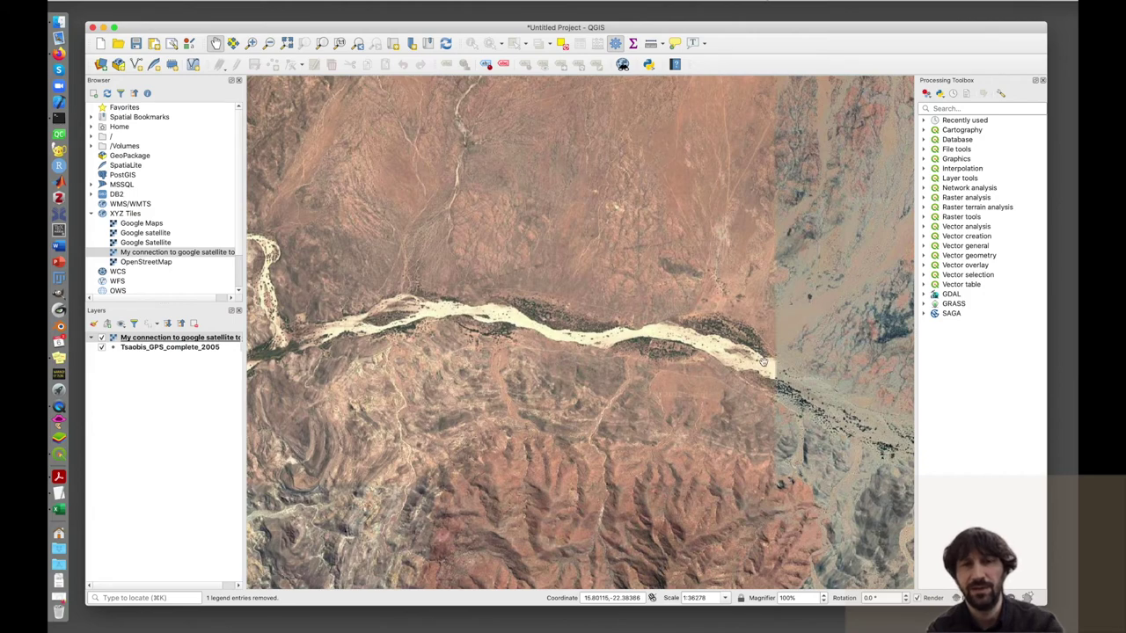
{"action": "scroll", "coordinate": [574, 343], "scroll_direction": "down", "scroll_amount": 2}
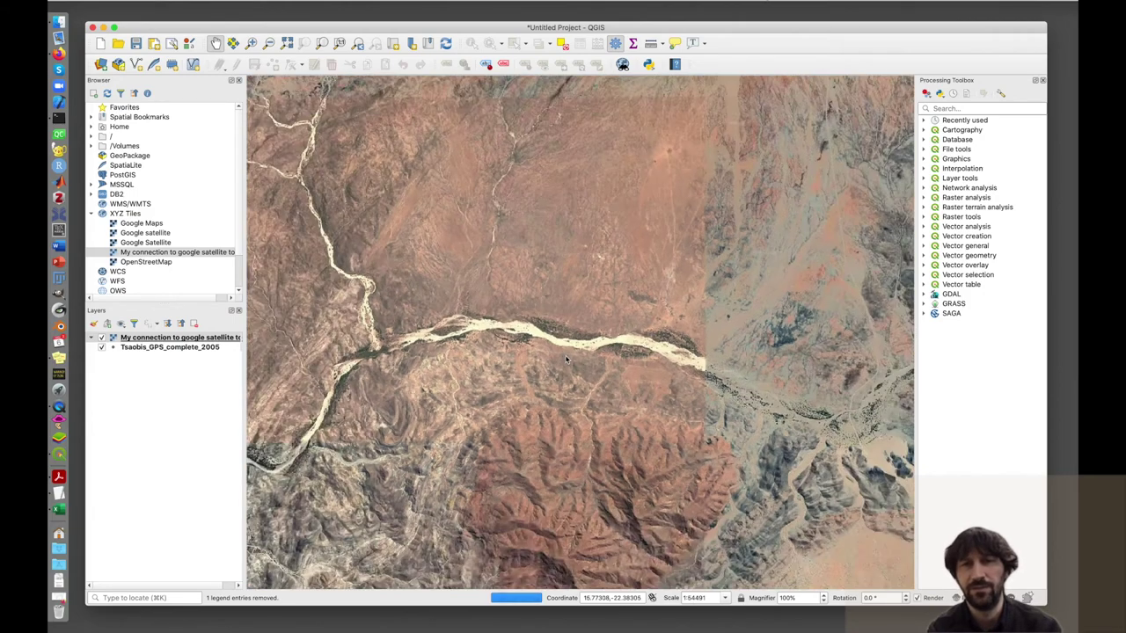
{"action": "scroll", "coordinate": [566, 355], "scroll_direction": "down", "scroll_amount": 1}
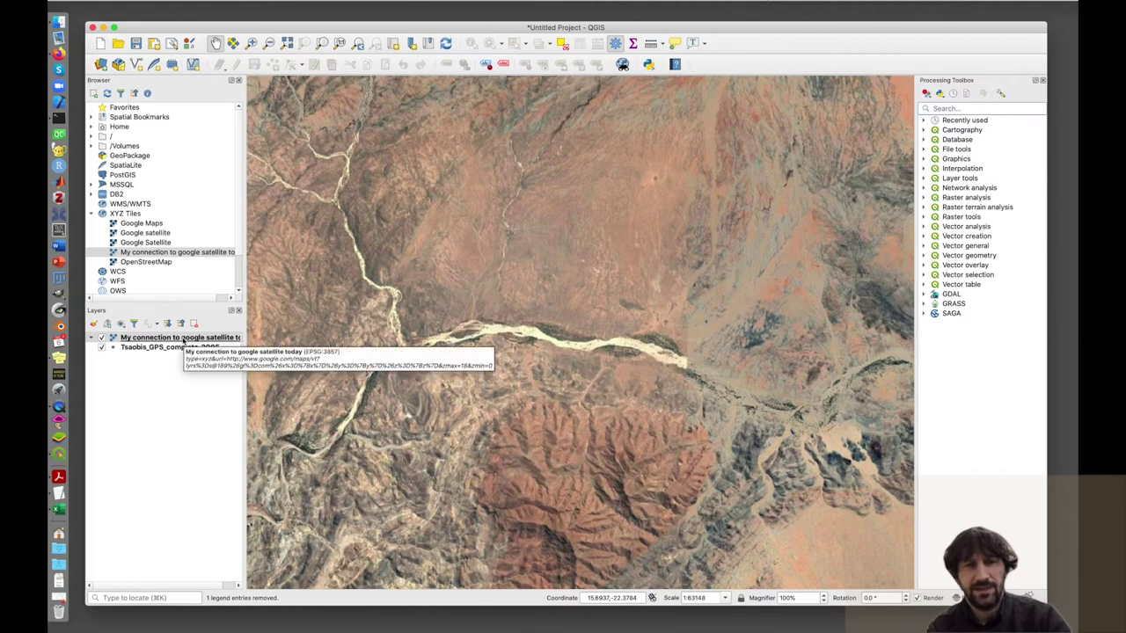
{"action": "left_click", "coordinate": [182, 342]}
{"action": "left_click_drag", "start_coordinate": [182, 343], "coordinate": [180, 361]}
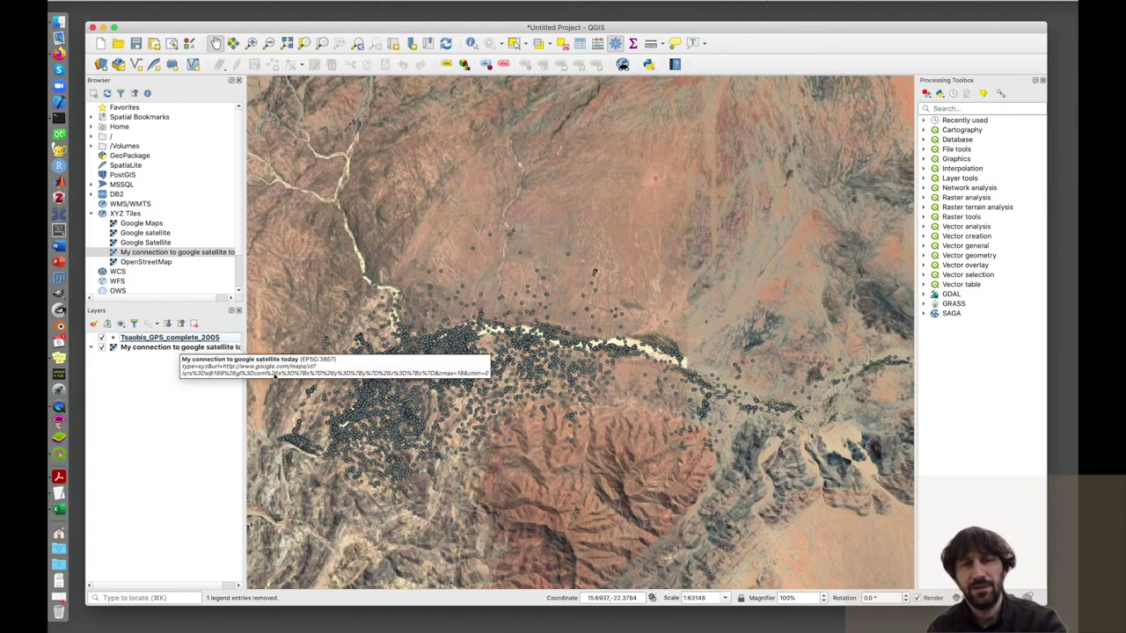
- Examine where the baboon GPS points lie on the satellite imagery at the scale of southern Africa
{"action": "scroll", "coordinate": [397, 424], "scroll_direction": "down", "scroll_amount": 4}
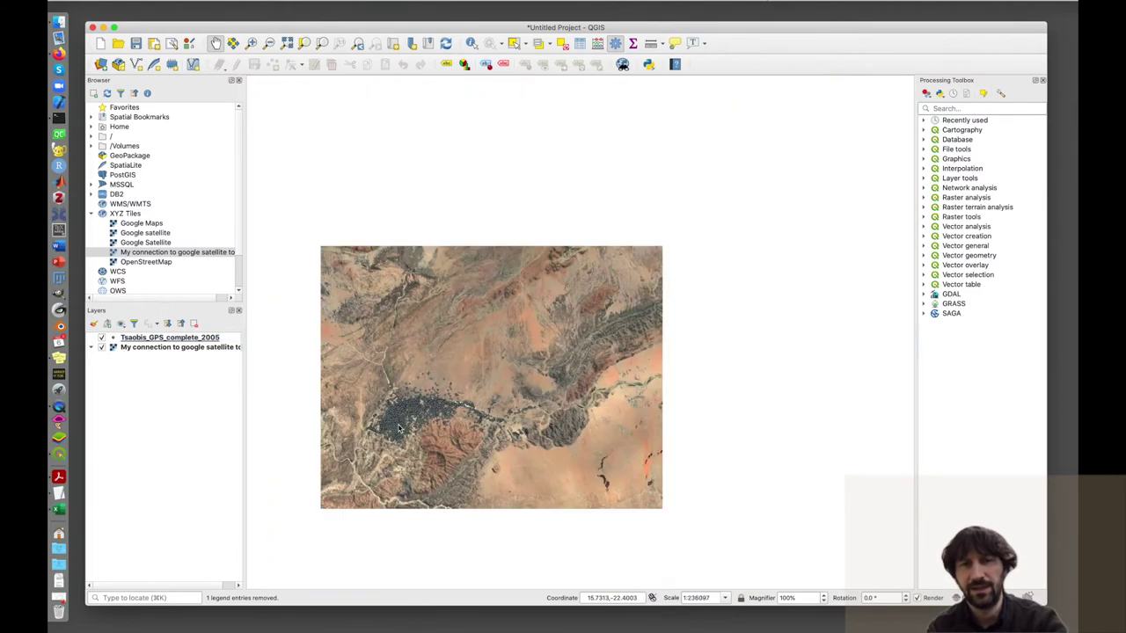
{"action": "scroll", "coordinate": [410, 453], "scroll_direction": "down", "scroll_amount": 2}
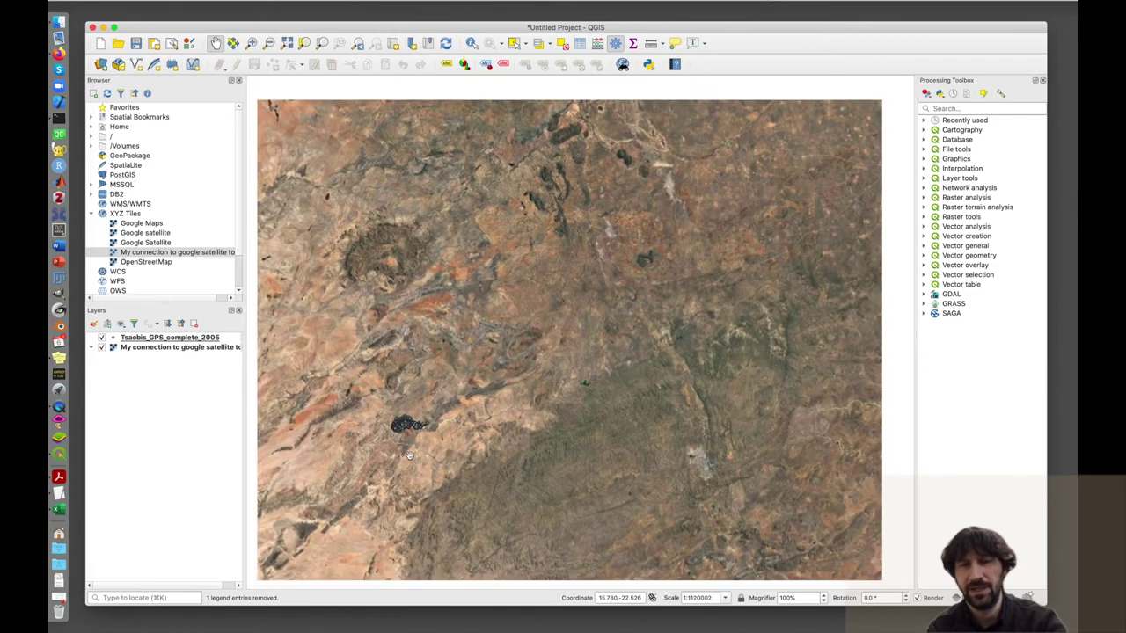
{"action": "scroll", "coordinate": [411, 480], "scroll_direction": "down", "scroll_amount": 3}
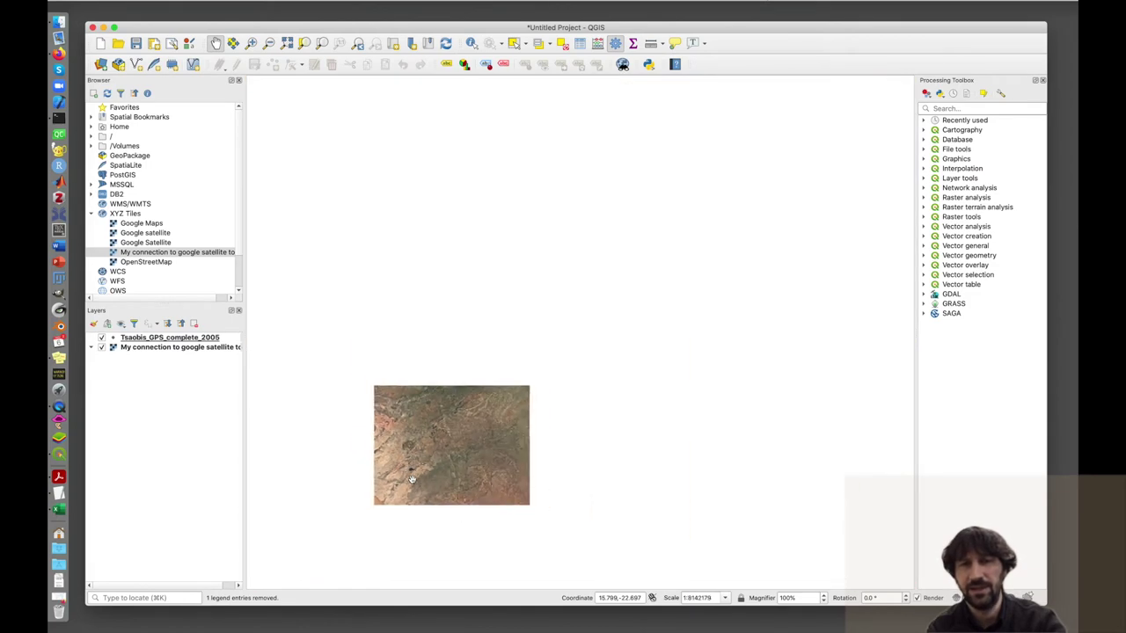
{"action": "scroll", "coordinate": [411, 479], "scroll_direction": "down", "scroll_amount": 4}
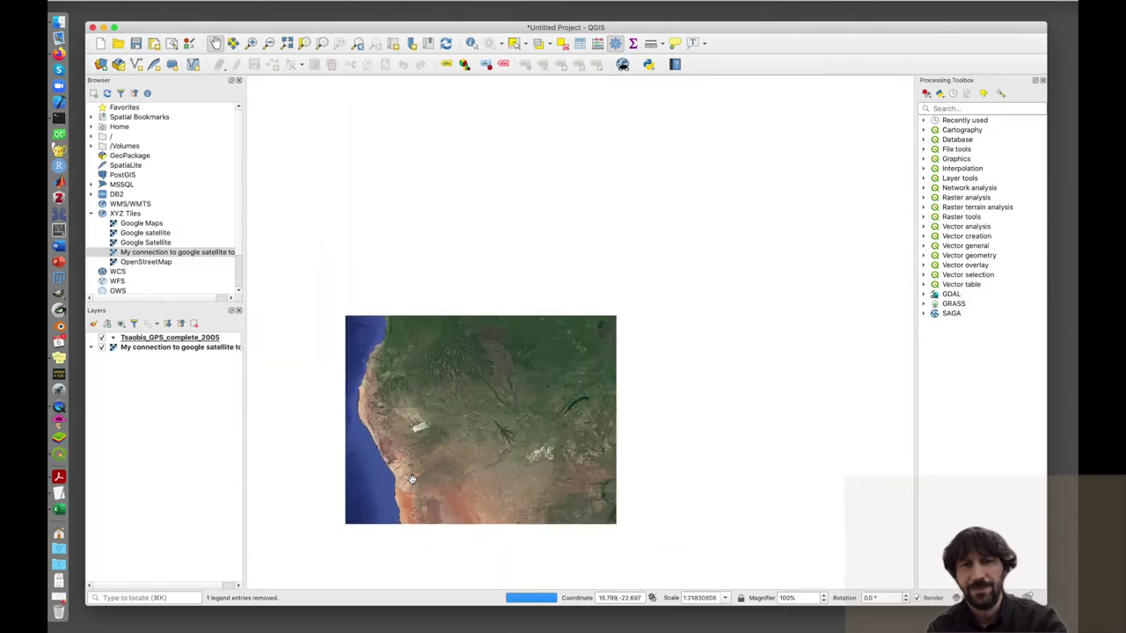
{"action": "scroll", "coordinate": [411, 478], "scroll_direction": "up", "scroll_amount": 2}
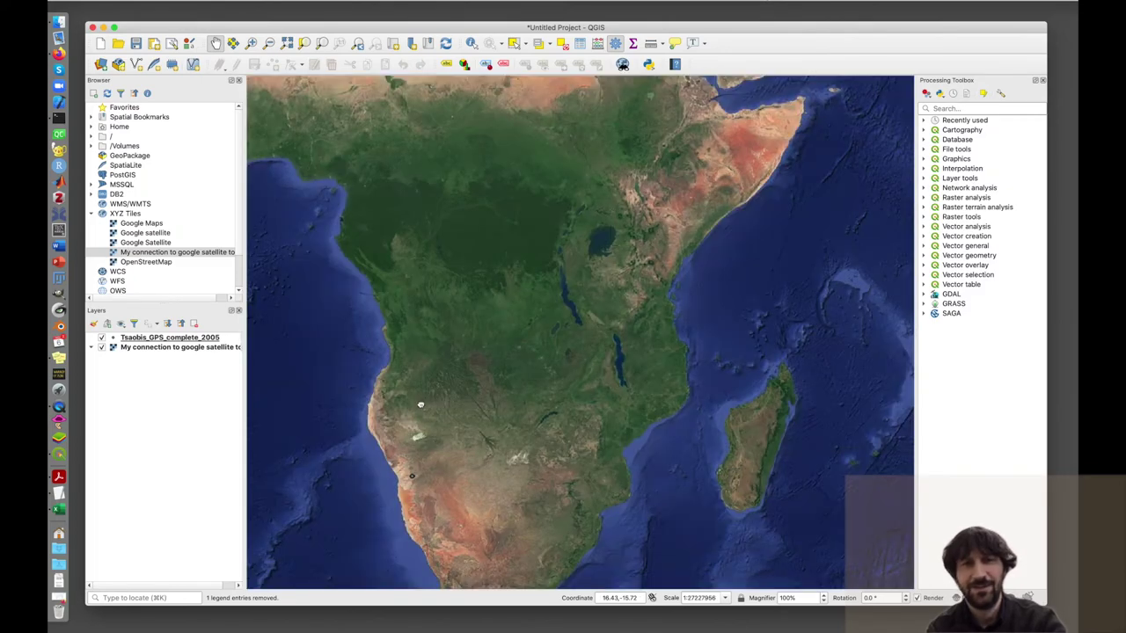
{"action": "left_click_drag", "start_coordinate": [421, 407], "coordinate": [459, 430]}
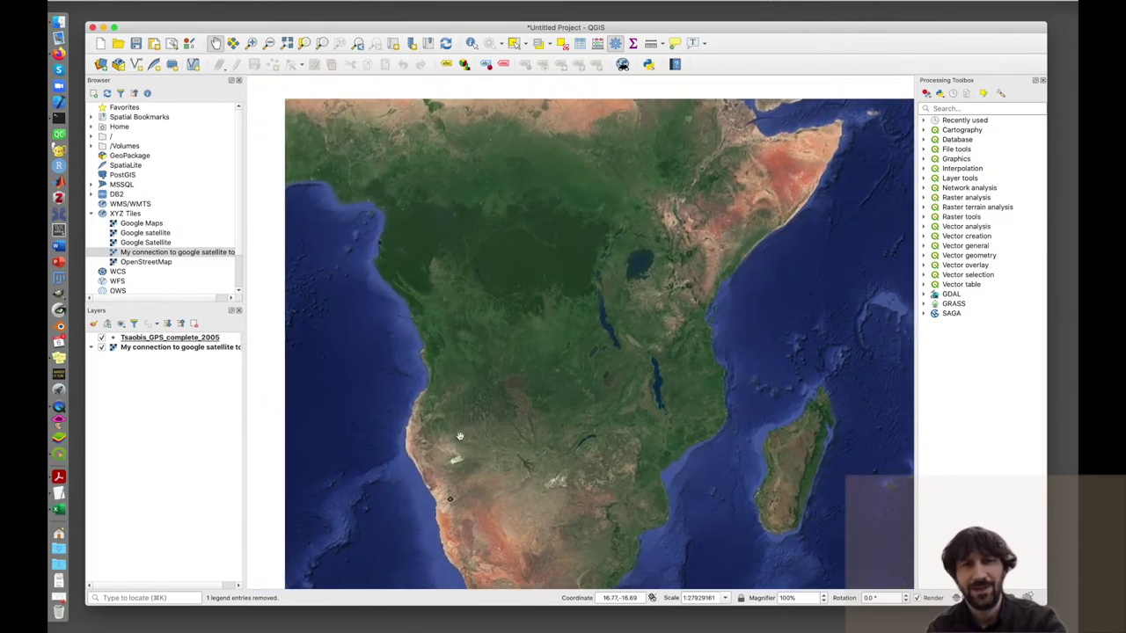
{"action": "scroll", "coordinate": [444, 507], "scroll_direction": "up", "scroll_amount": 1}
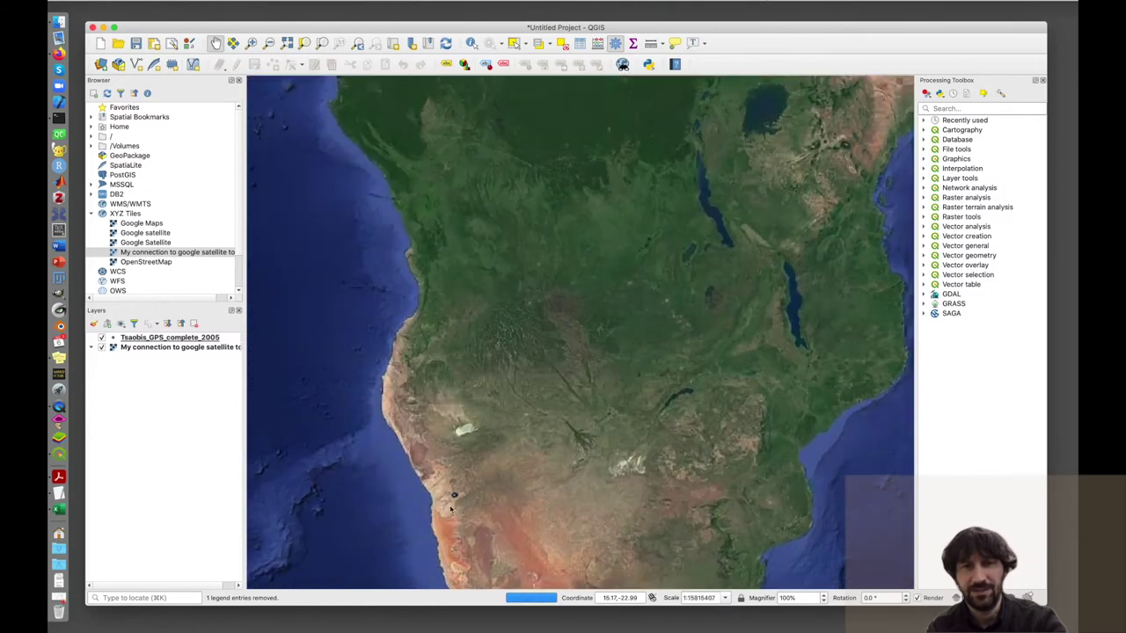
- Zoom the map to the full extent of the Tsaobis_GPS_complete_2005 layer
{"action": "left_click_drag", "start_coordinate": [466, 513], "coordinate": [476, 453]}
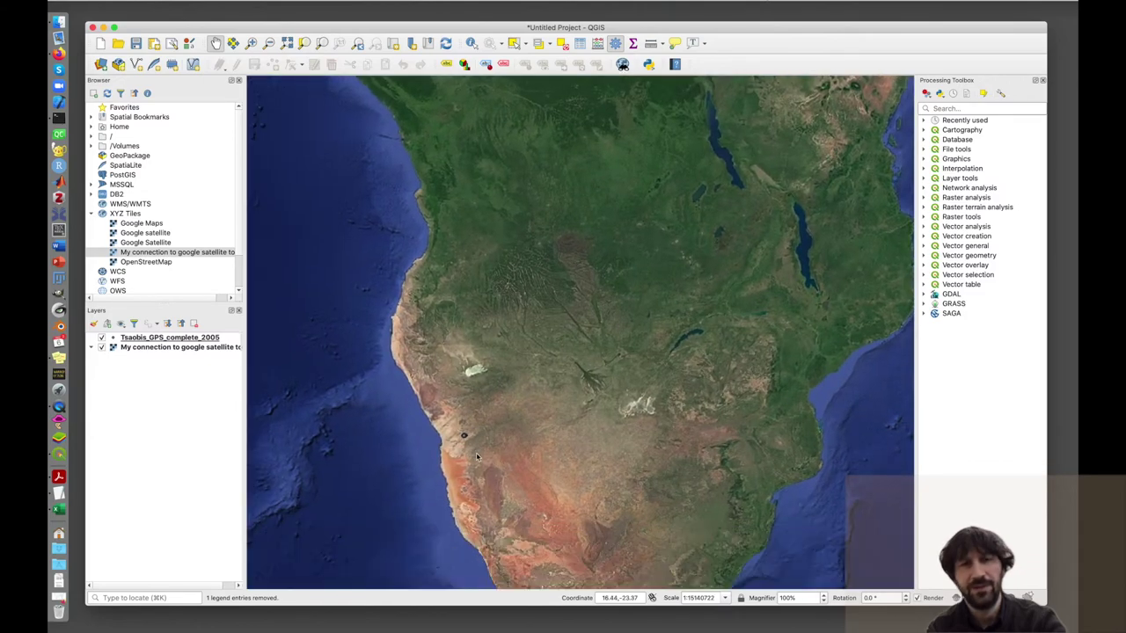
{"action": "scroll", "coordinate": [476, 452], "scroll_direction": "up", "scroll_amount": 1}
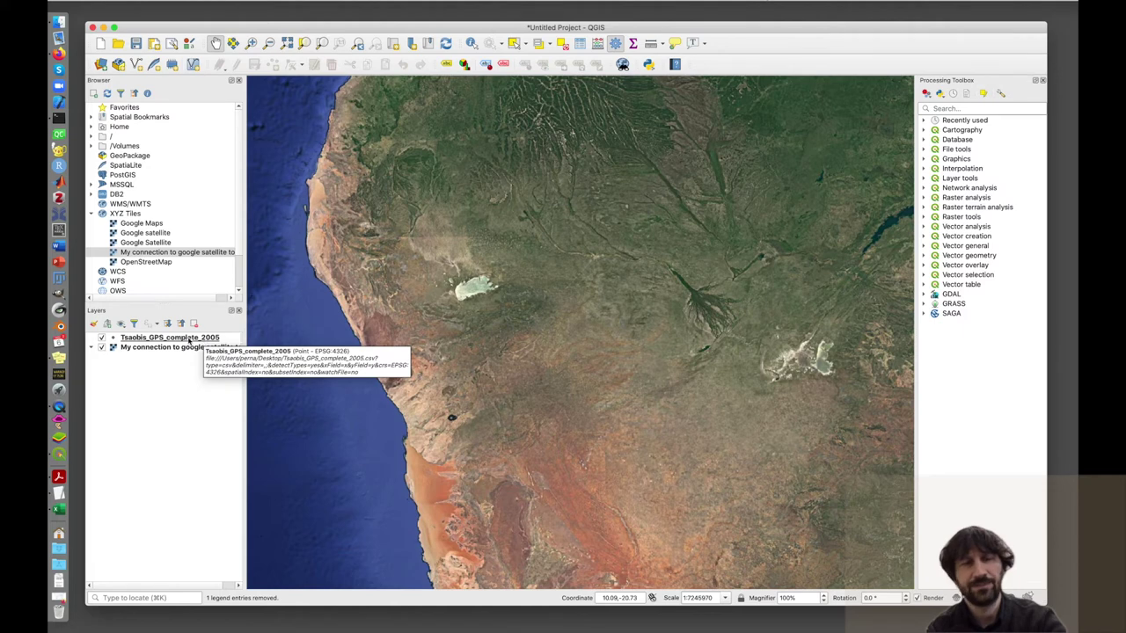
{"action": "left_click", "coordinate": [190, 340]}
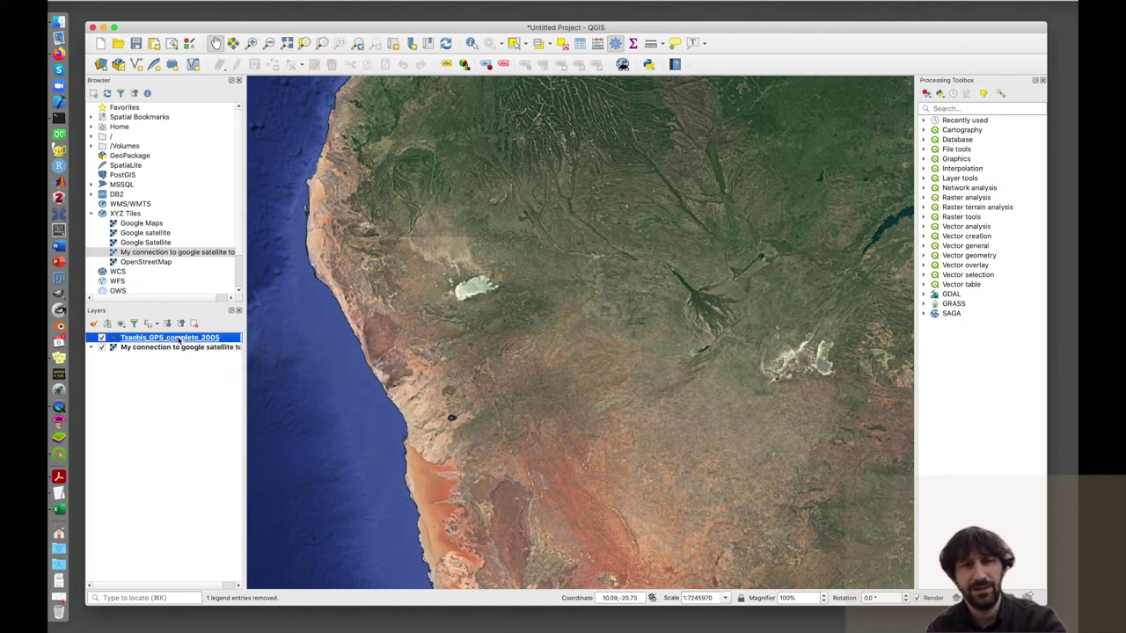
{"action": "right_click", "coordinate": [180, 340]}
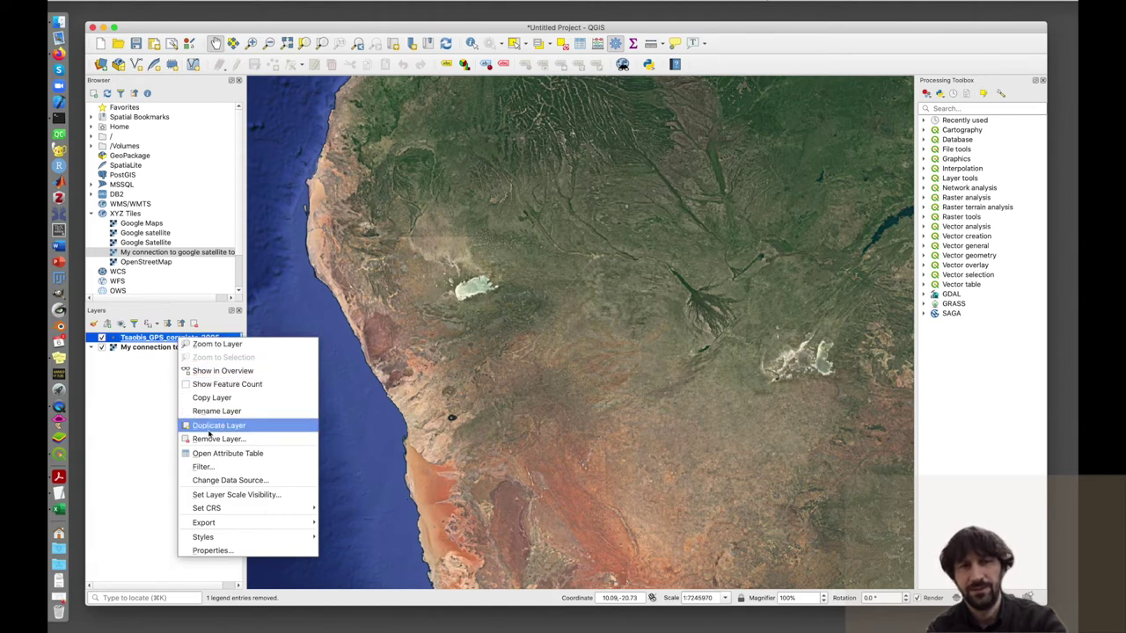
{"action": "left_click", "coordinate": [201, 343]}
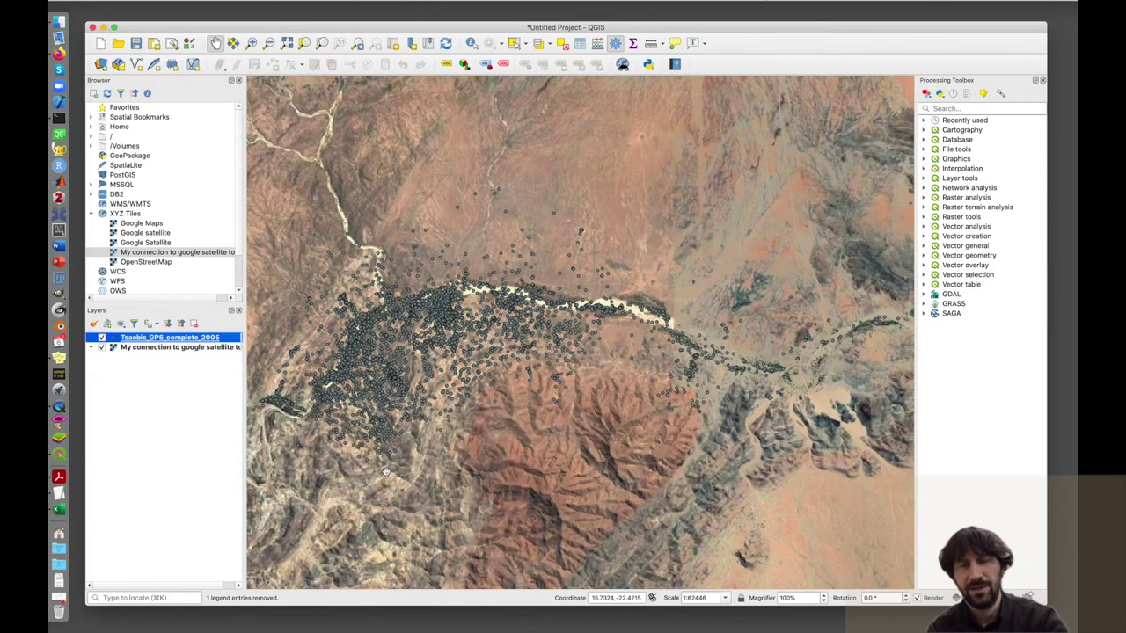
{"action": "left_click", "coordinate": [385, 472]}
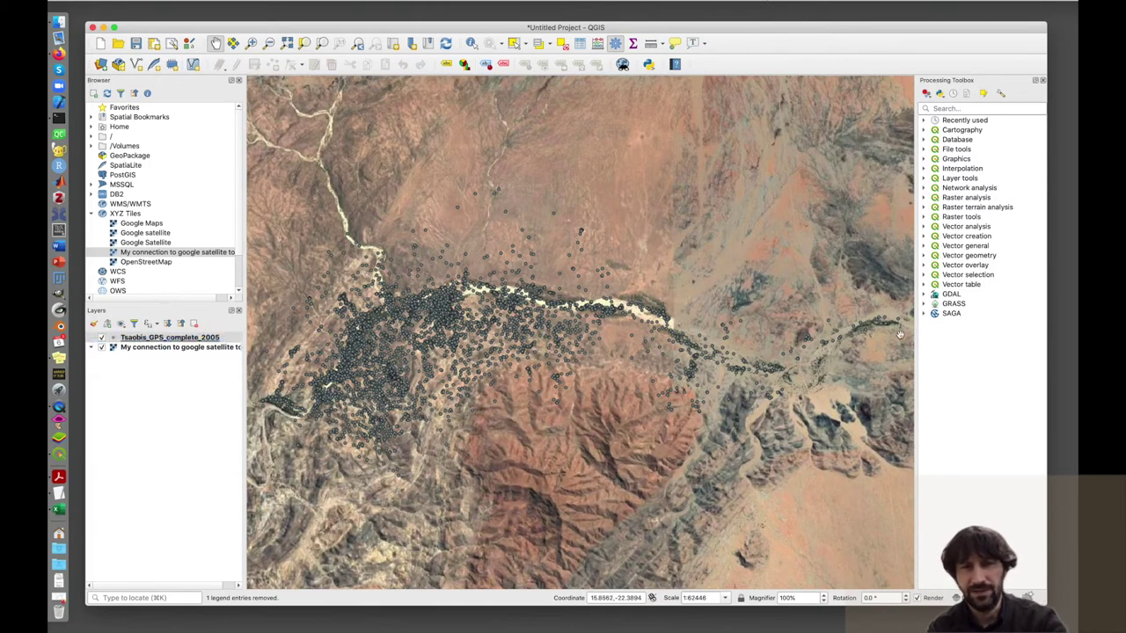
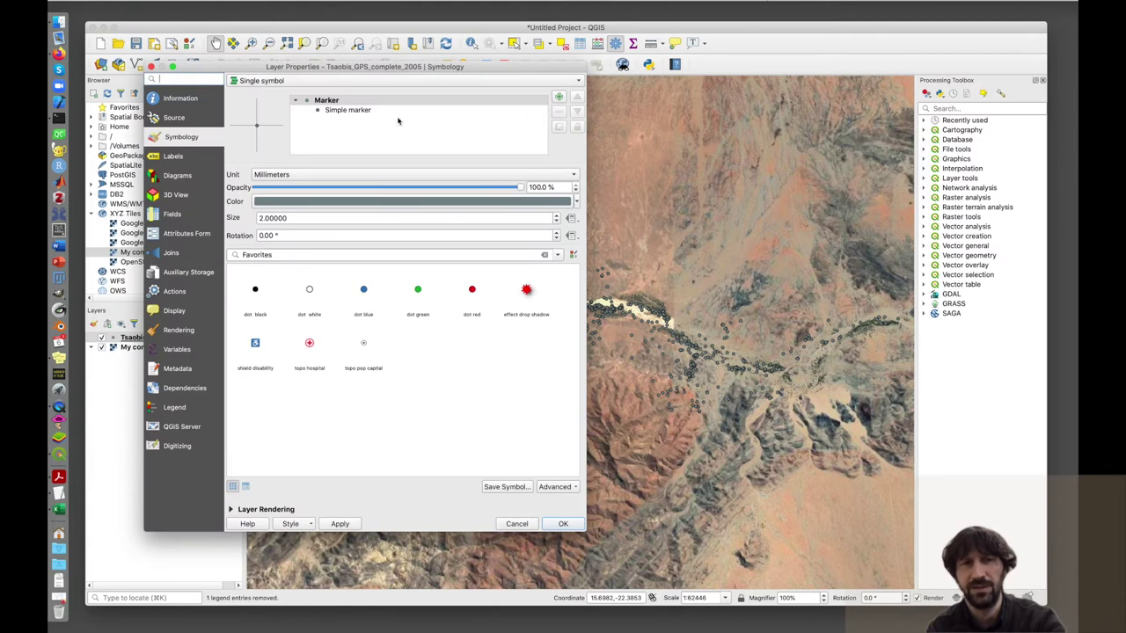
- Set the GPS points layer's single marker to yellow #fff700 with a size of 2.8 mm and apply it to the map
{"action": "left_click_drag", "start_coordinate": [386, 67], "coordinate": [463, 86]}
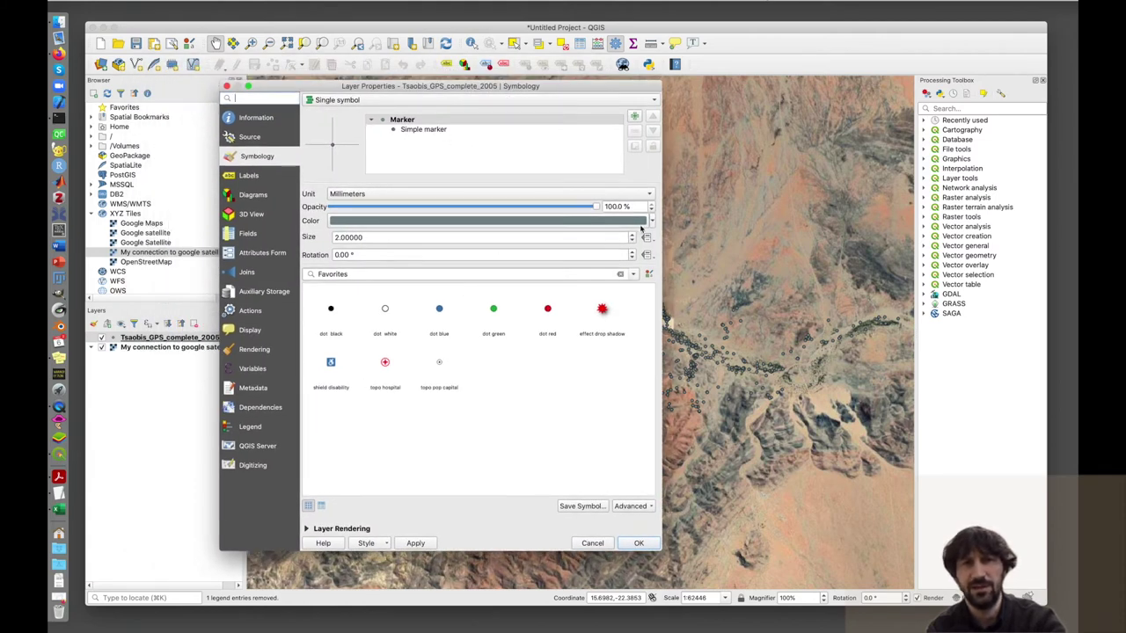
{"action": "left_click", "coordinate": [641, 221]}
{"action": "left_click_drag", "start_coordinate": [501, 306], "coordinate": [533, 318]}
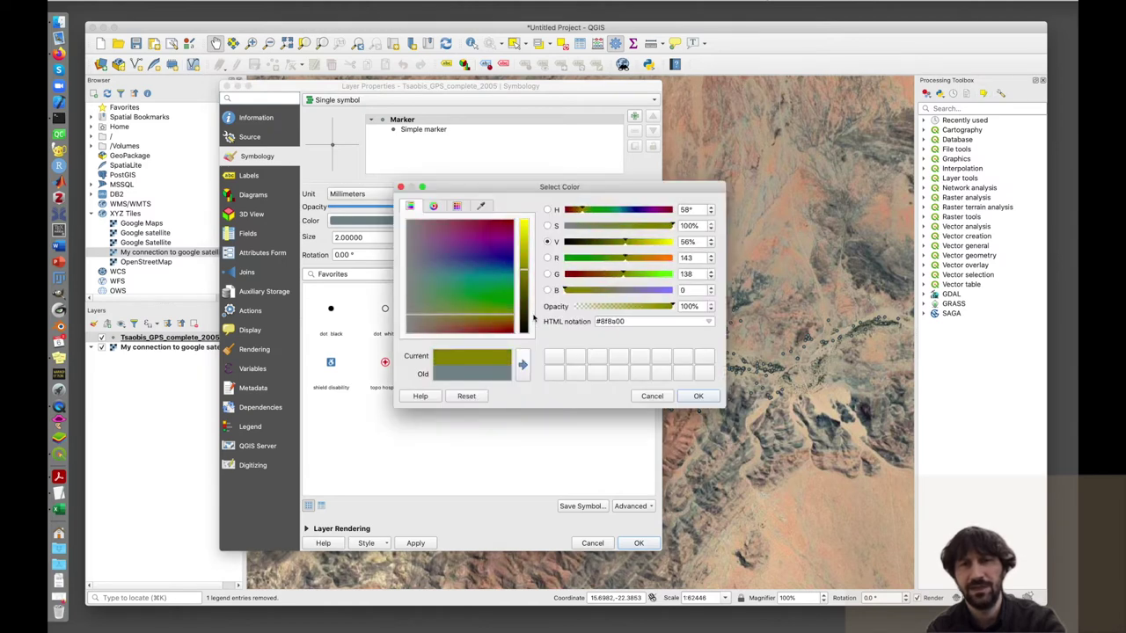
{"action": "left_click_drag", "start_coordinate": [524, 232], "coordinate": [524, 211]}
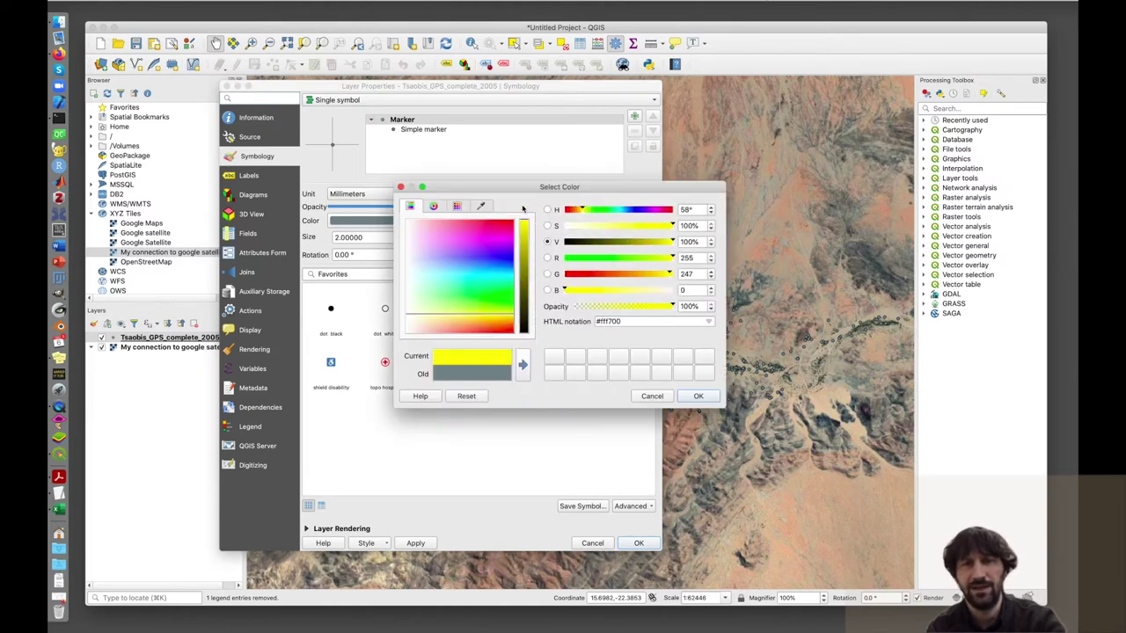
{"action": "left_click", "coordinate": [697, 396]}
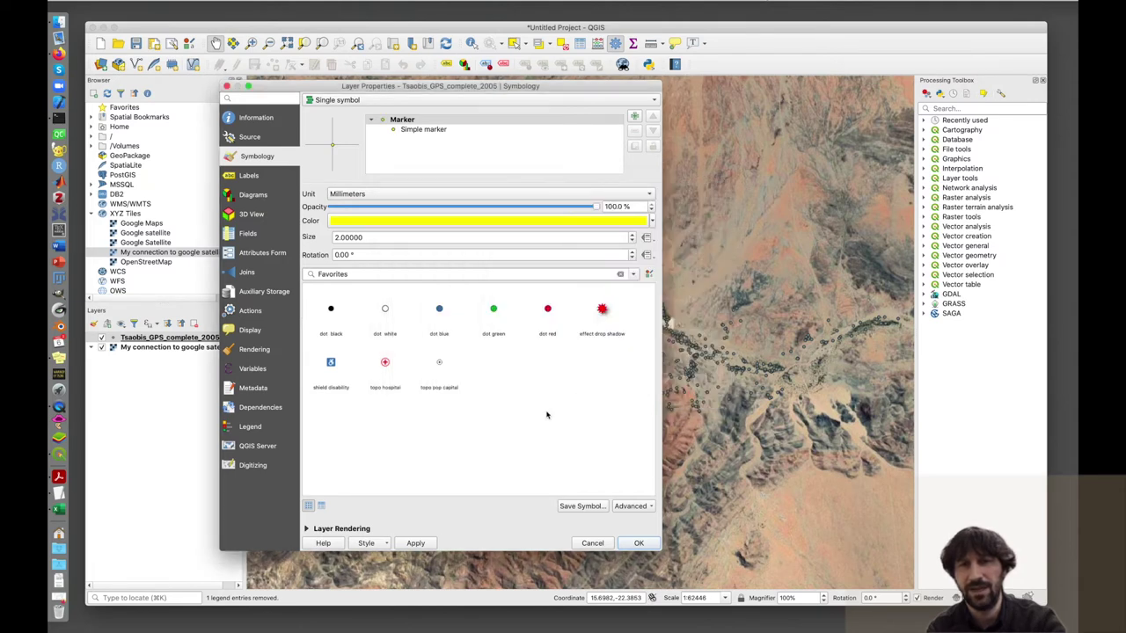
{"action": "left_click", "coordinate": [632, 234]}
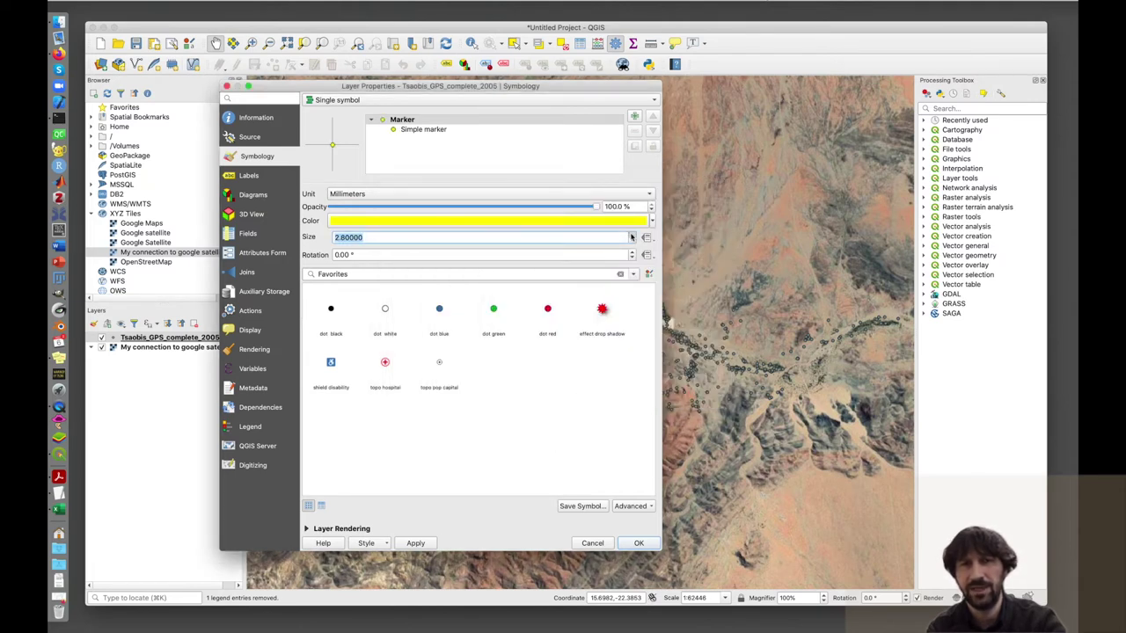
{"action": "left_click", "coordinate": [417, 543]}
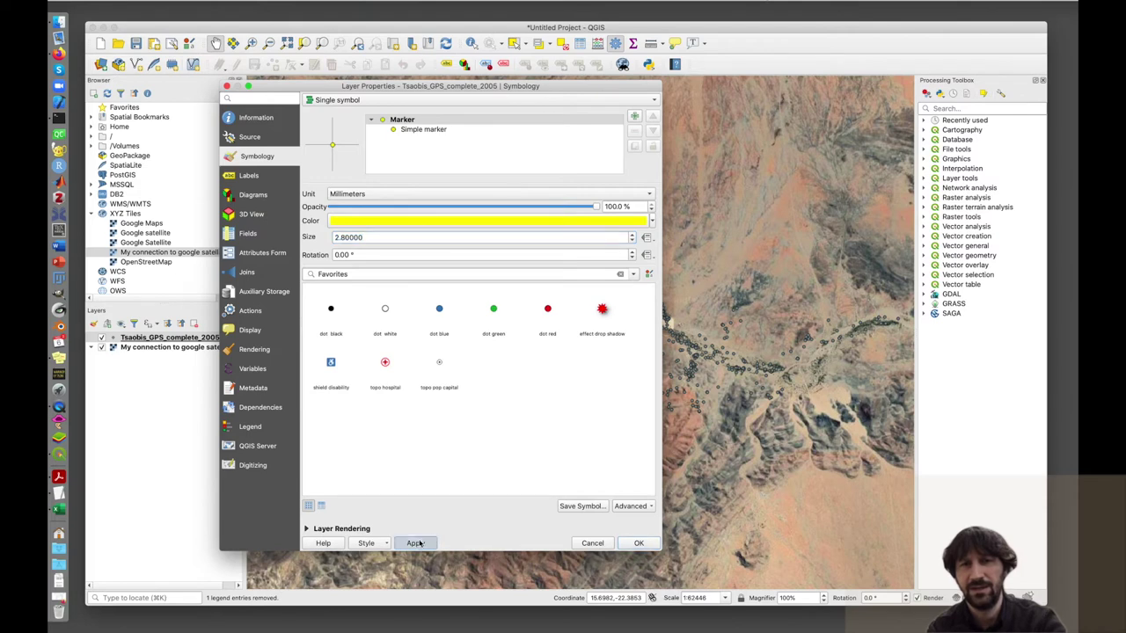
{"action": "left_click_drag", "start_coordinate": [574, 88], "coordinate": [477, 86]}
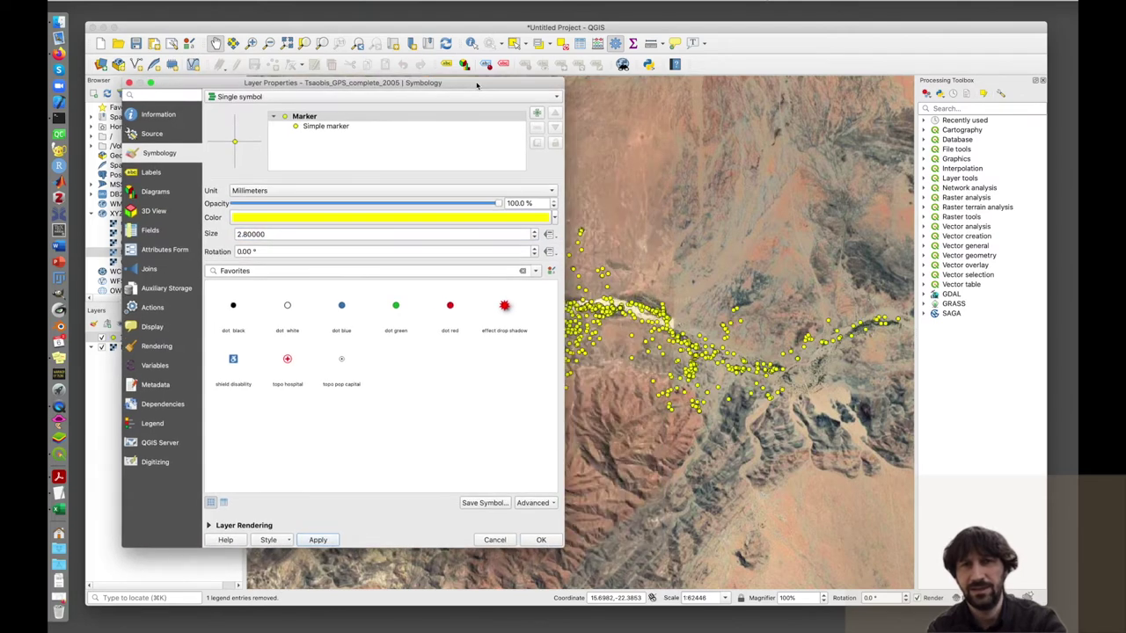
{"action": "left_click_drag", "start_coordinate": [362, 82], "coordinate": [458, 81]}
- Switch the layer's symbology to Categorized on the troop field and classify it with random colors
{"action": "left_click", "coordinate": [371, 97]}
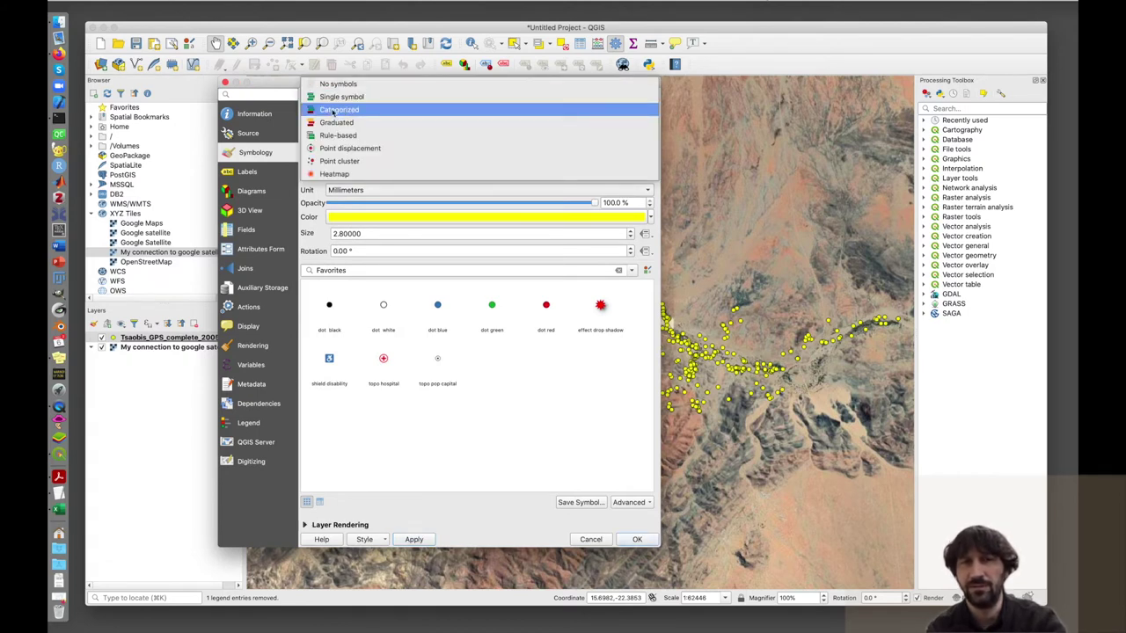
{"action": "left_click", "coordinate": [330, 110]}
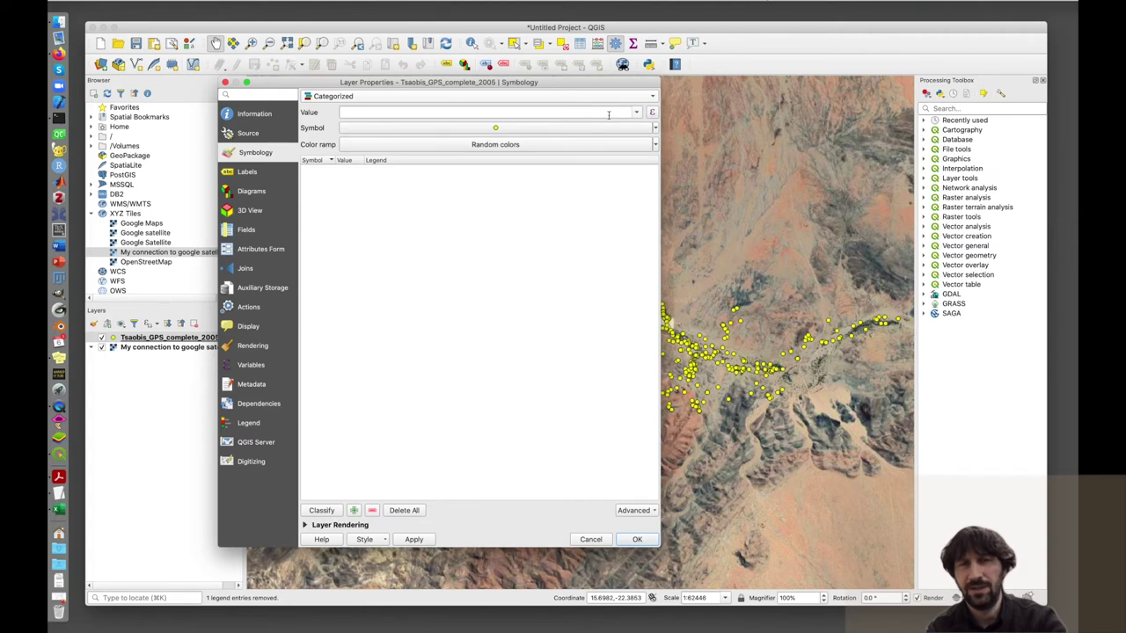
{"action": "left_click", "coordinate": [636, 113]}
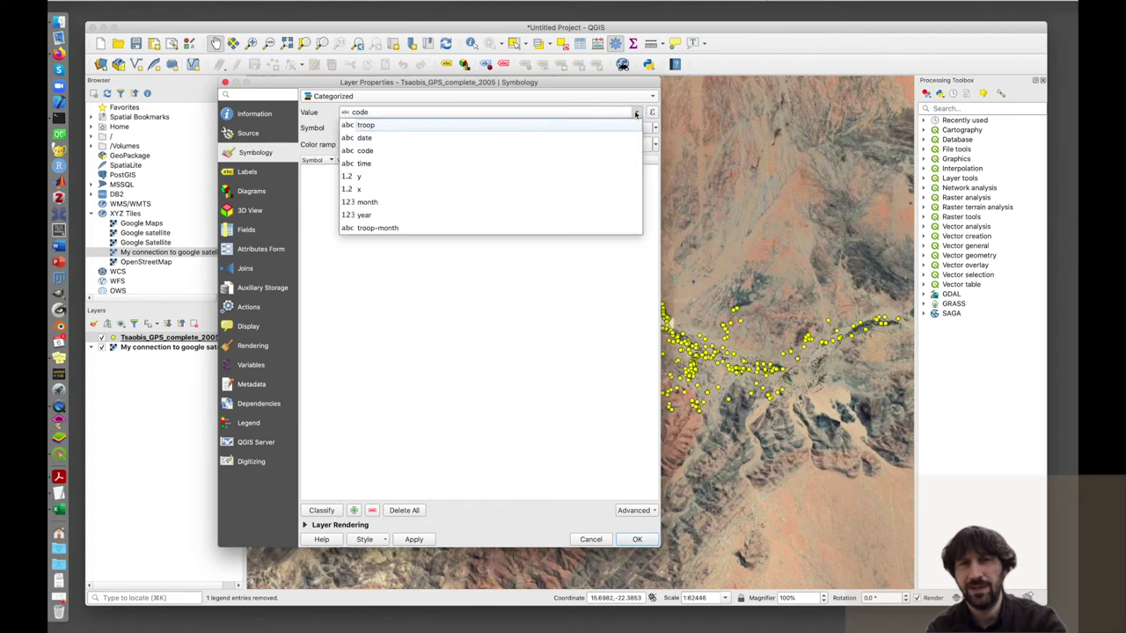
{"action": "left_click", "coordinate": [473, 126]}
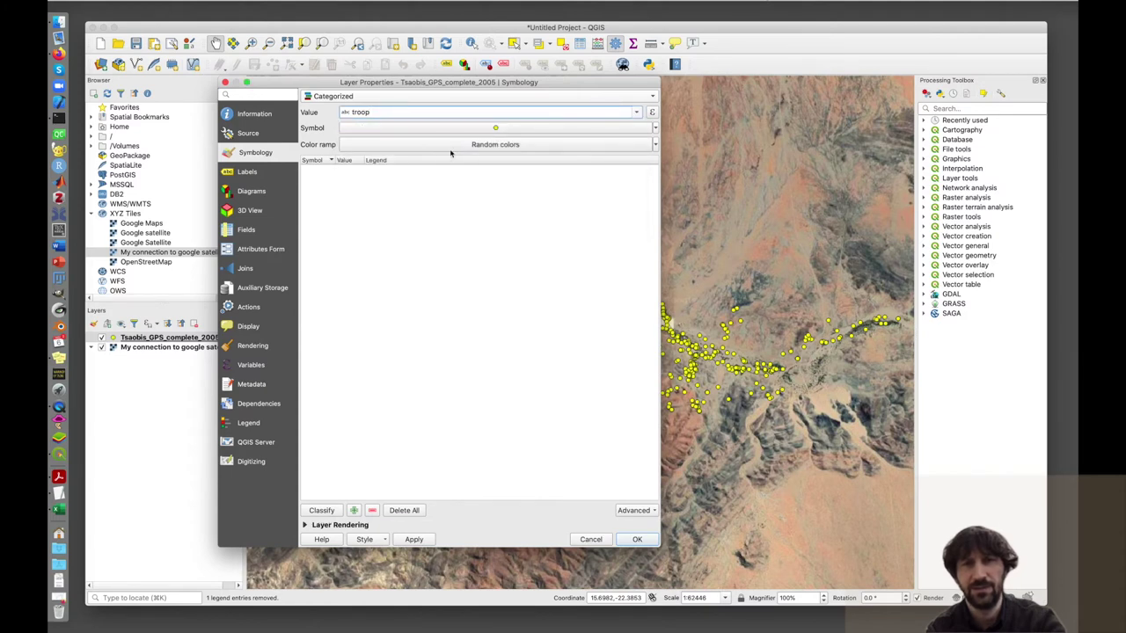
{"action": "left_click", "coordinate": [321, 510]}
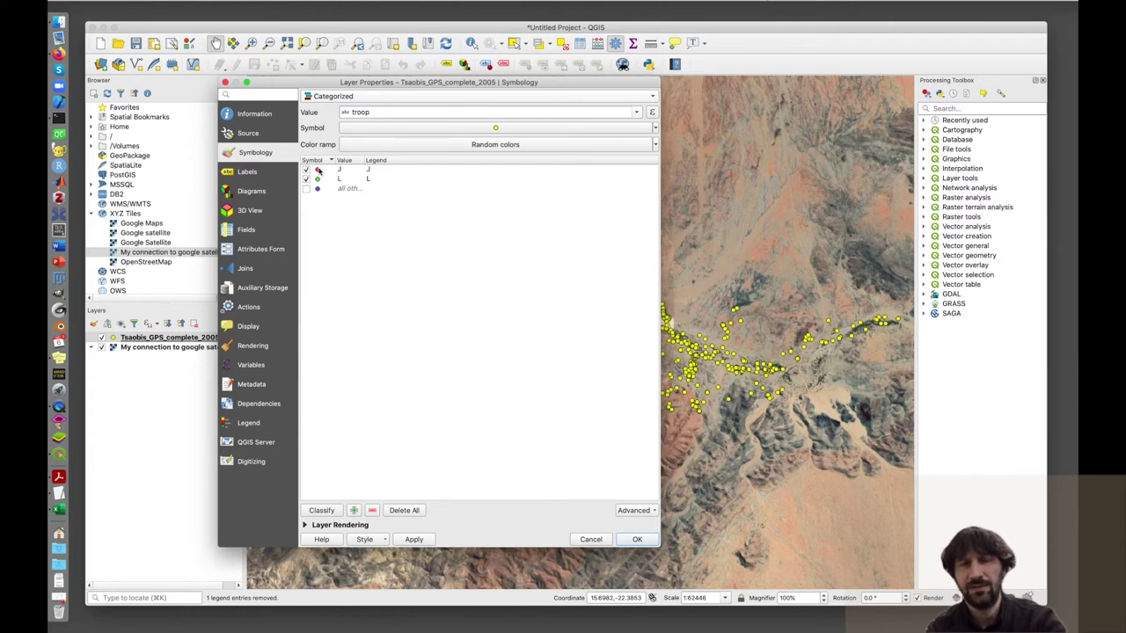
- Set the marker color of the troop J category to yellow #faee00
{"action": "double_click", "coordinate": [319, 170]}
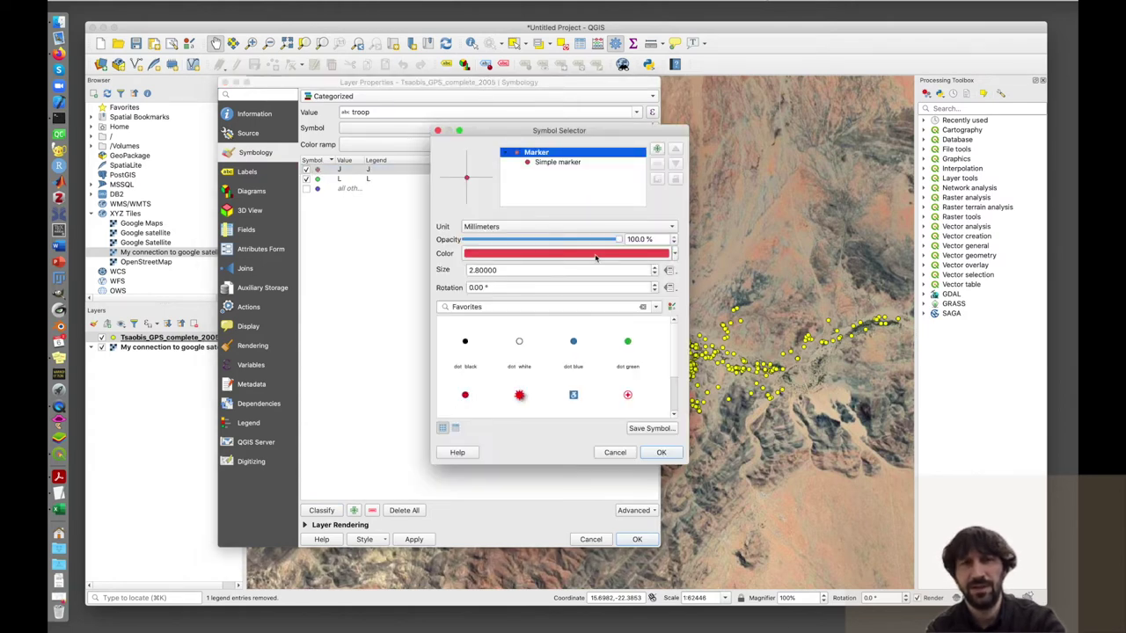
{"action": "left_click", "coordinate": [595, 257]}
{"action": "left_click_drag", "start_coordinate": [510, 319], "coordinate": [526, 313]}
{"action": "left_click_drag", "start_coordinate": [525, 234], "coordinate": [525, 221]}
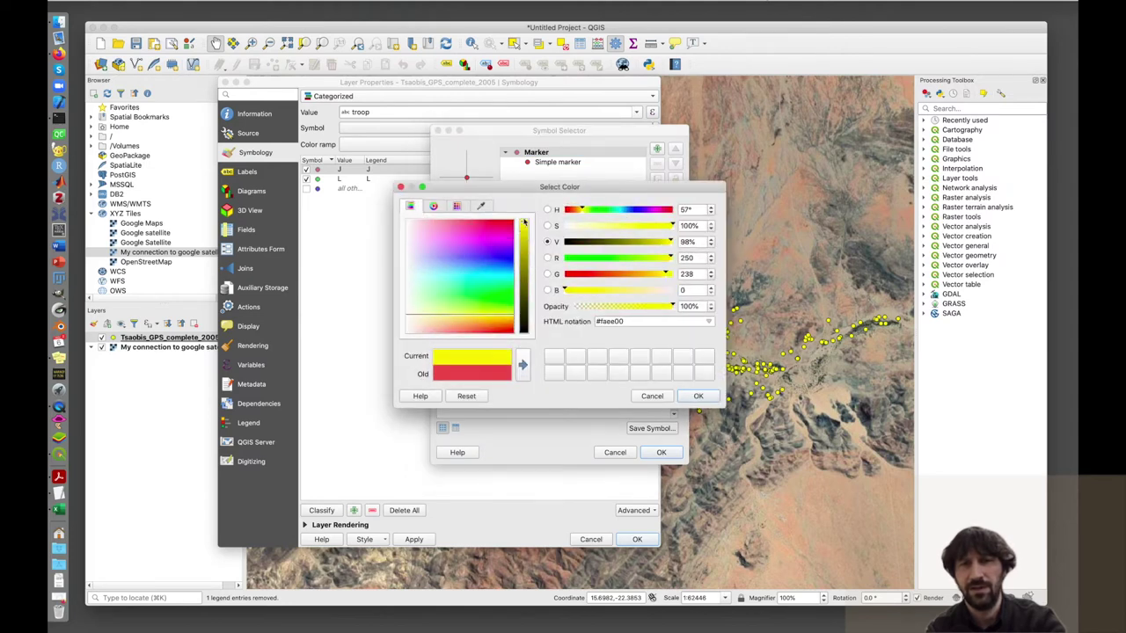
{"action": "left_click", "coordinate": [698, 396]}
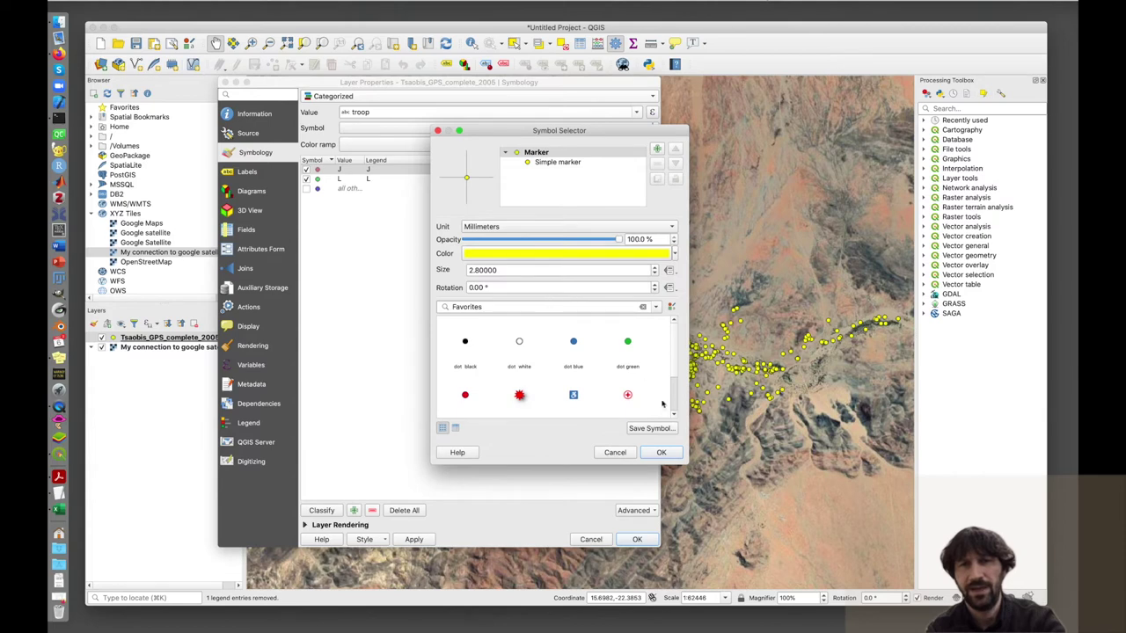
{"action": "left_click", "coordinate": [661, 452]}
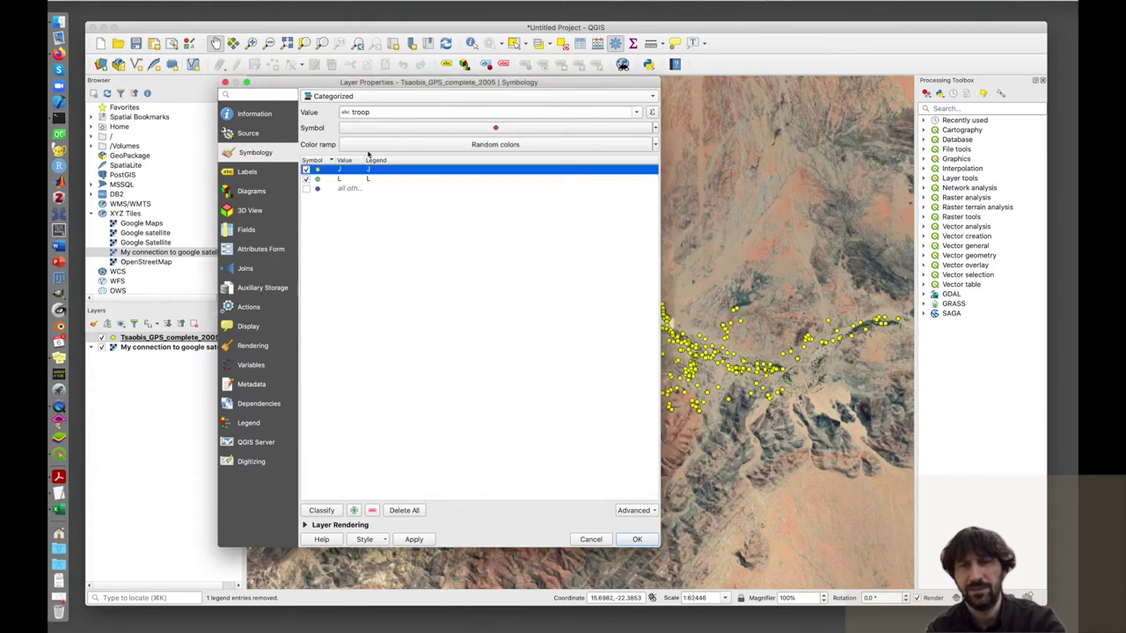
- Set the marker color of the troop L category to red #d03a3d and apply the categorized symbology to the layer
{"action": "left_click", "coordinate": [319, 180]}
{"action": "double_click", "coordinate": [319, 180]}
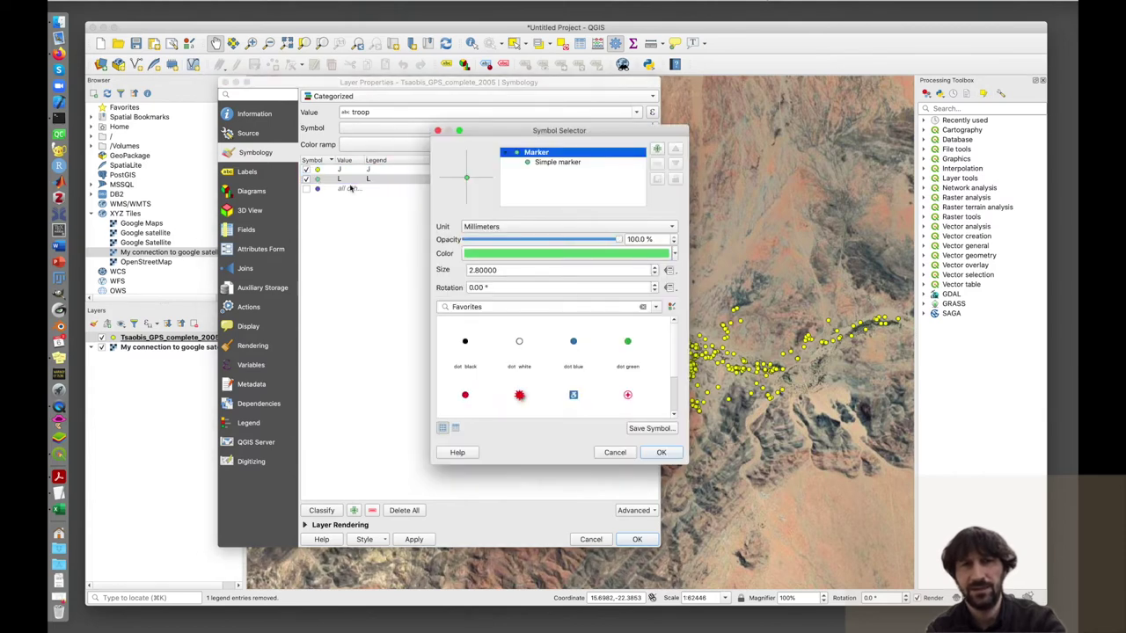
{"action": "left_click", "coordinate": [628, 261]}
{"action": "left_click_drag", "start_coordinate": [508, 257], "coordinate": [484, 214]}
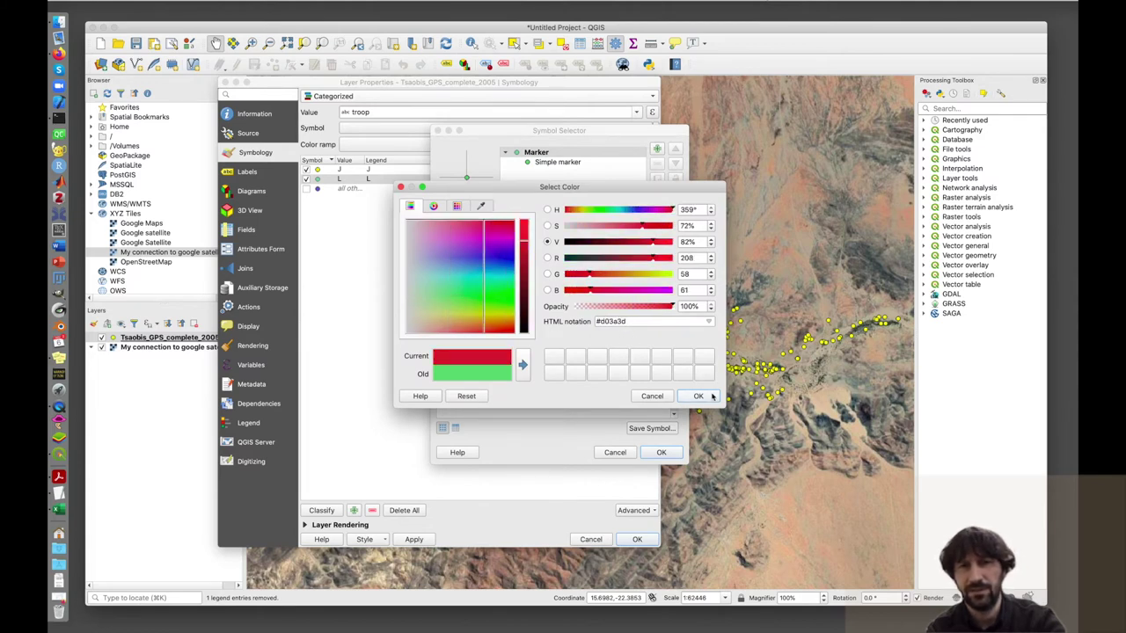
{"action": "left_click", "coordinate": [704, 396]}
{"action": "left_click", "coordinate": [667, 455]}
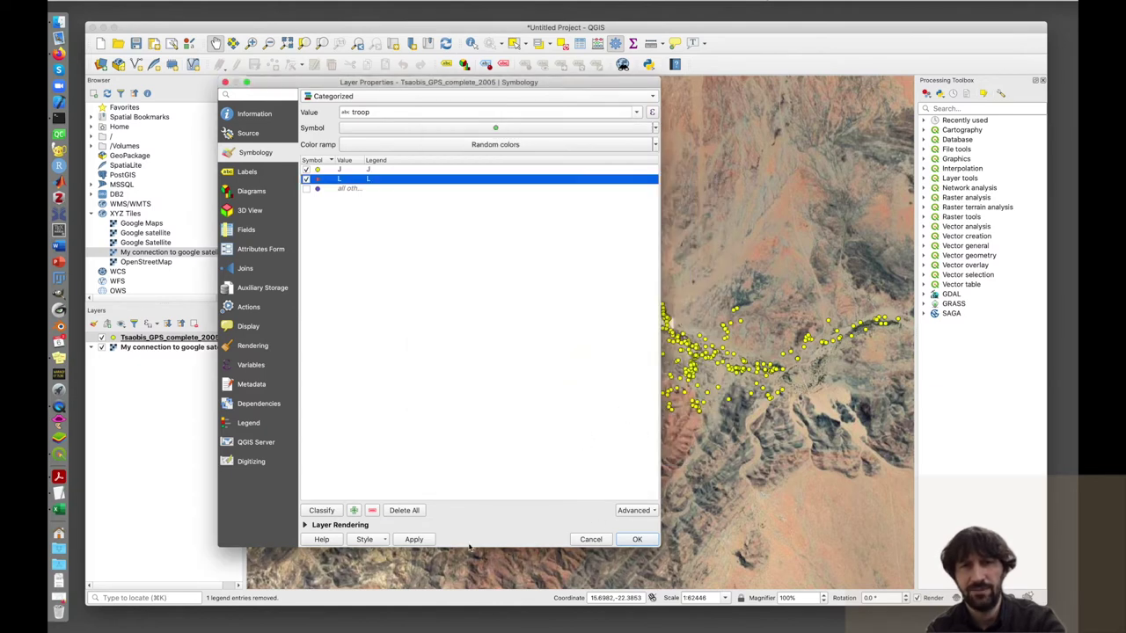
{"action": "left_click", "coordinate": [413, 539]}
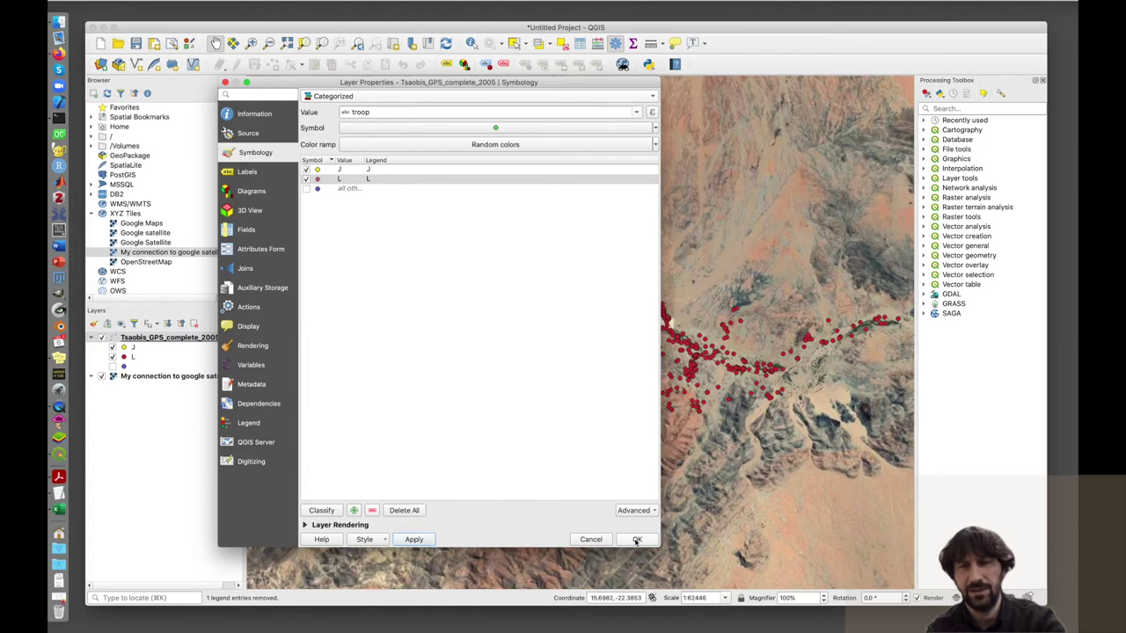
{"action": "left_click", "coordinate": [637, 539]}
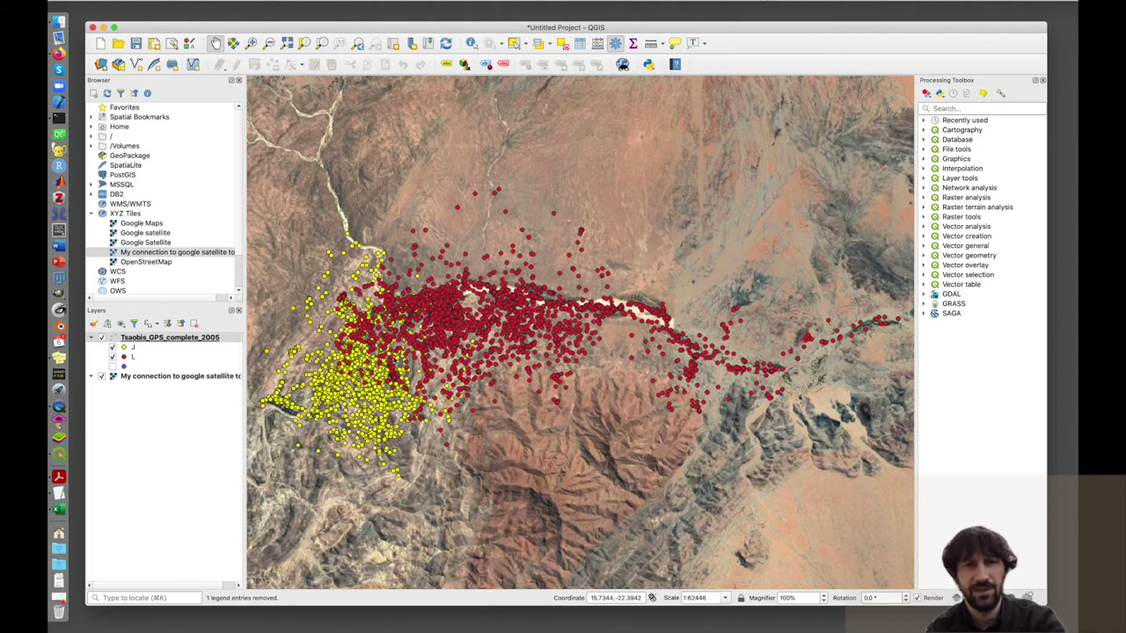
- Examine close up where the points of troops J and L overlap on the satellite imagery
{"action": "scroll", "coordinate": [395, 381], "scroll_direction": "up", "scroll_amount": 3}
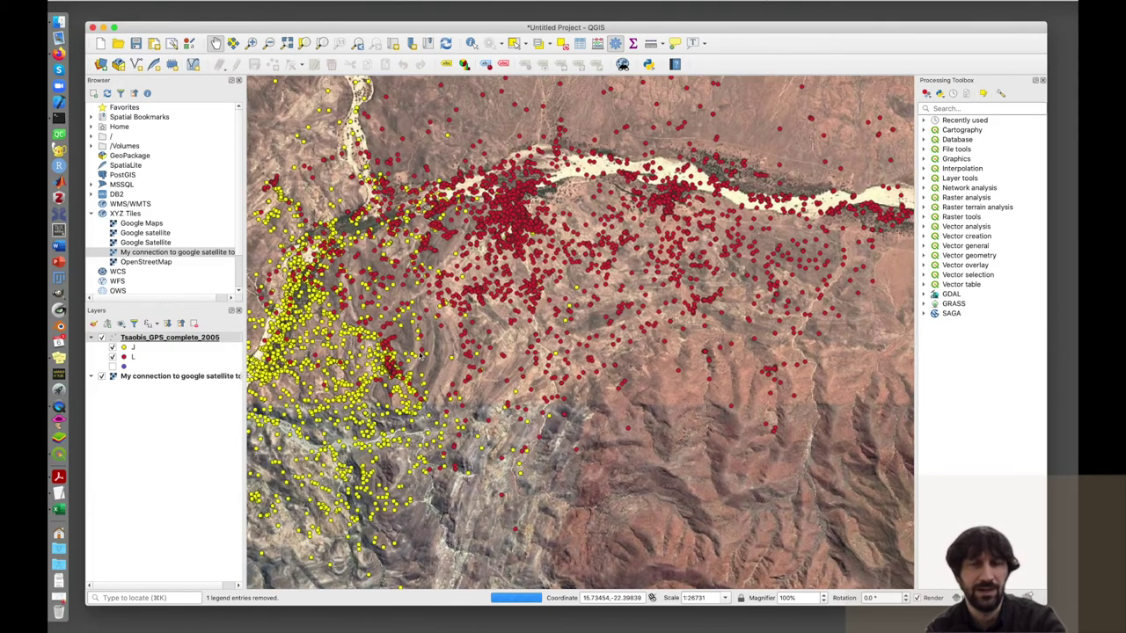
{"action": "scroll", "coordinate": [413, 356], "scroll_direction": "up", "scroll_amount": 3}
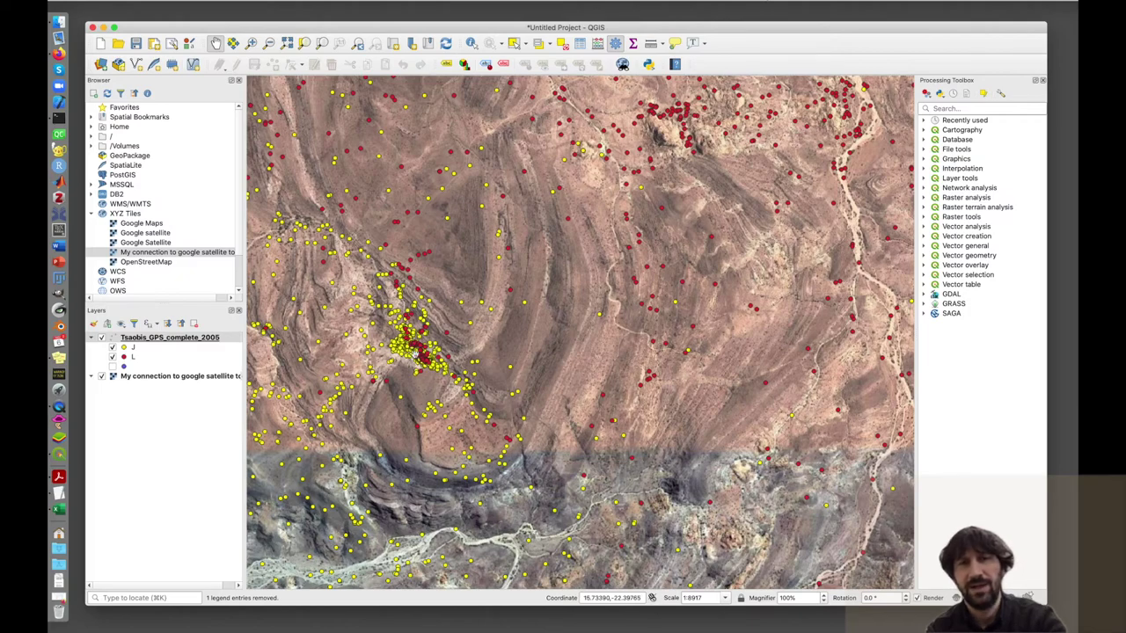
{"action": "scroll", "coordinate": [414, 354], "scroll_direction": "down", "scroll_amount": 4}
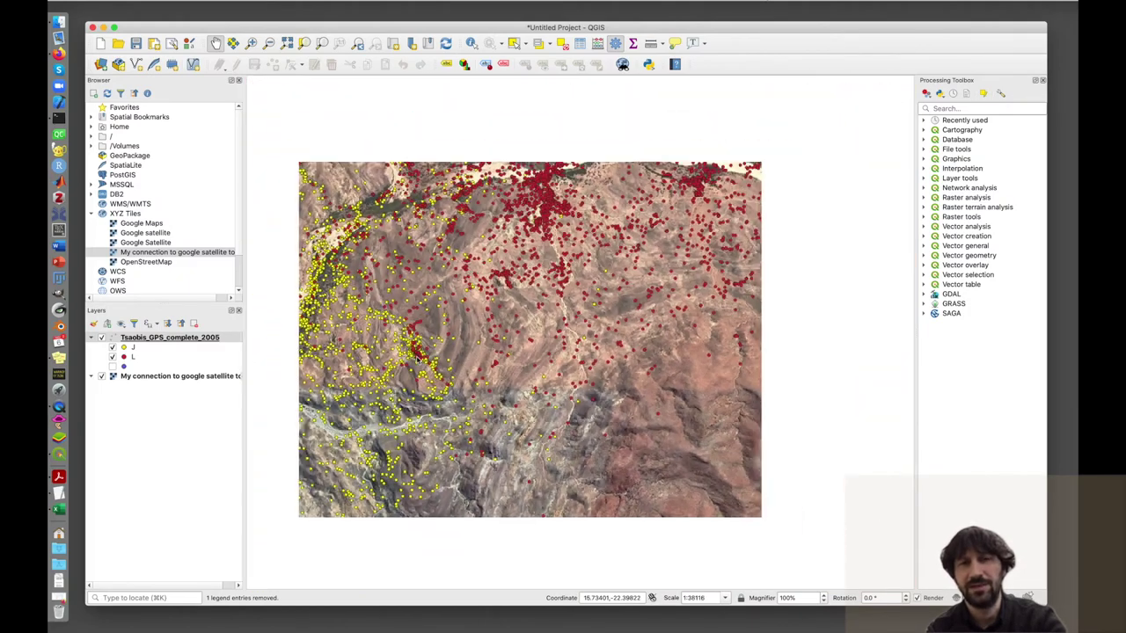
{"action": "scroll", "coordinate": [416, 355], "scroll_direction": "down", "scroll_amount": 2}
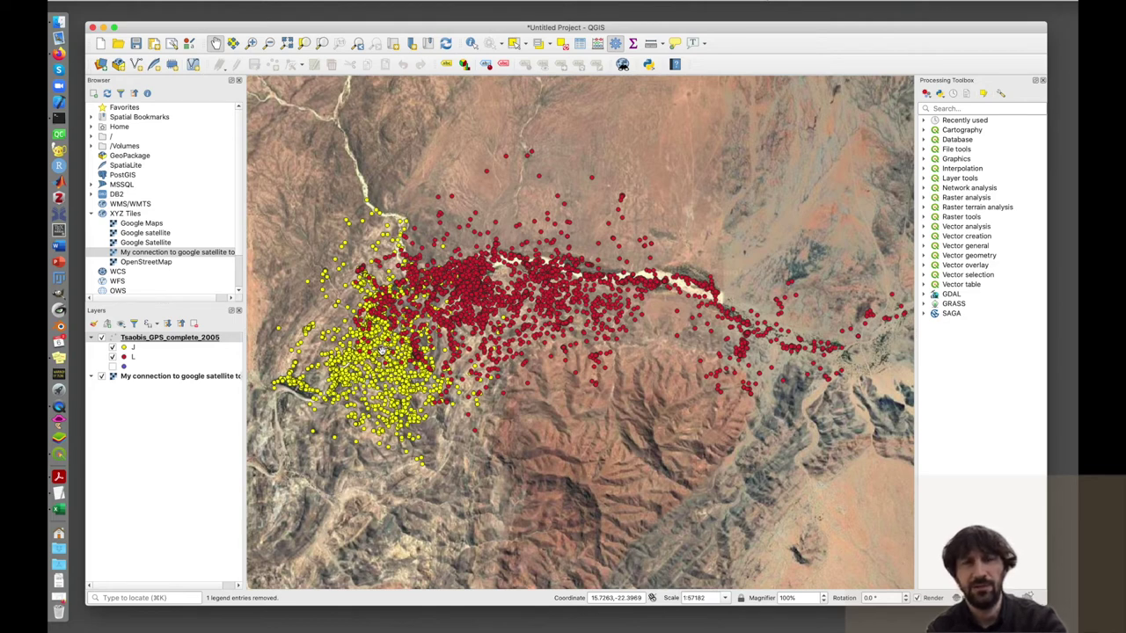
- Hide the Processing Toolbox to give the map more room
{"action": "left_click_drag", "start_coordinate": [500, 28], "coordinate": [491, 28]}
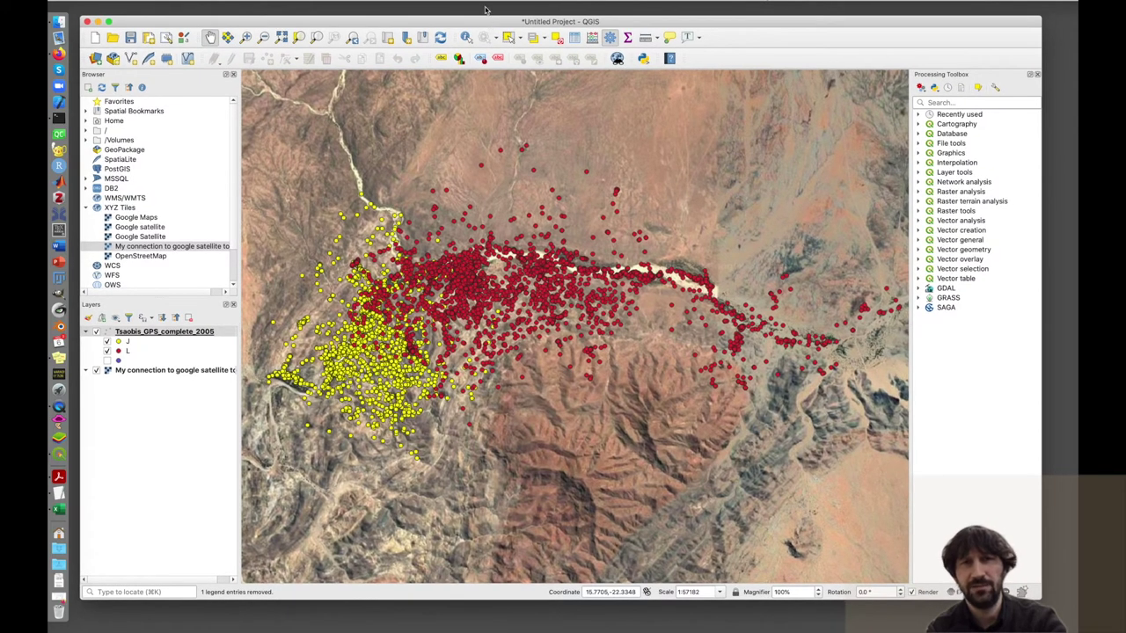
{"action": "left_click", "coordinate": [477, 2]}
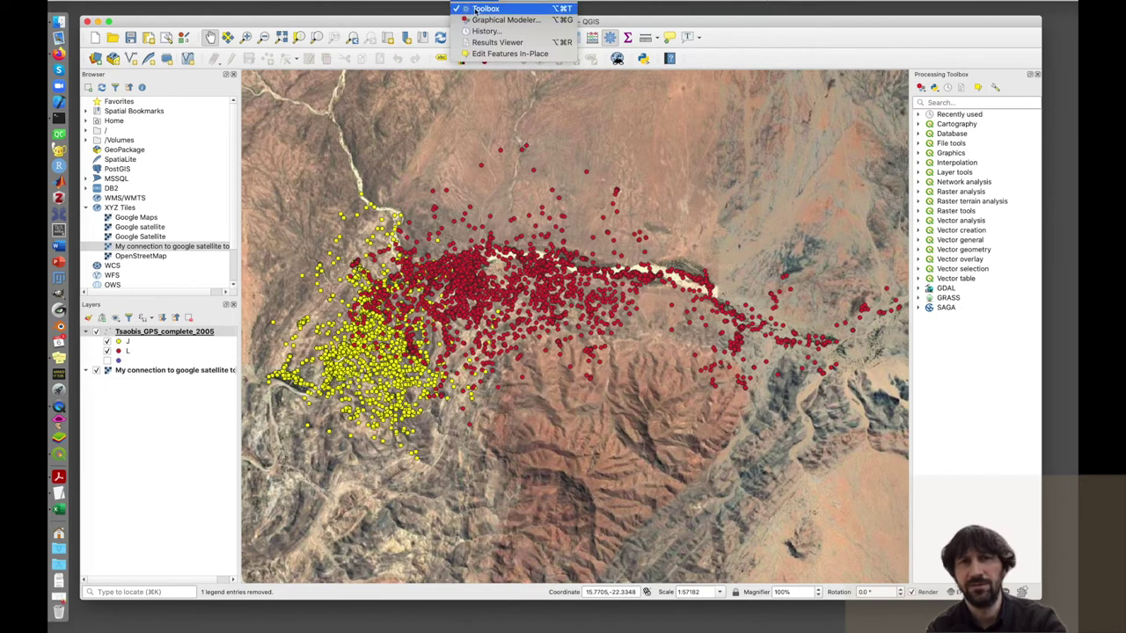
{"action": "left_click", "coordinate": [481, 9]}
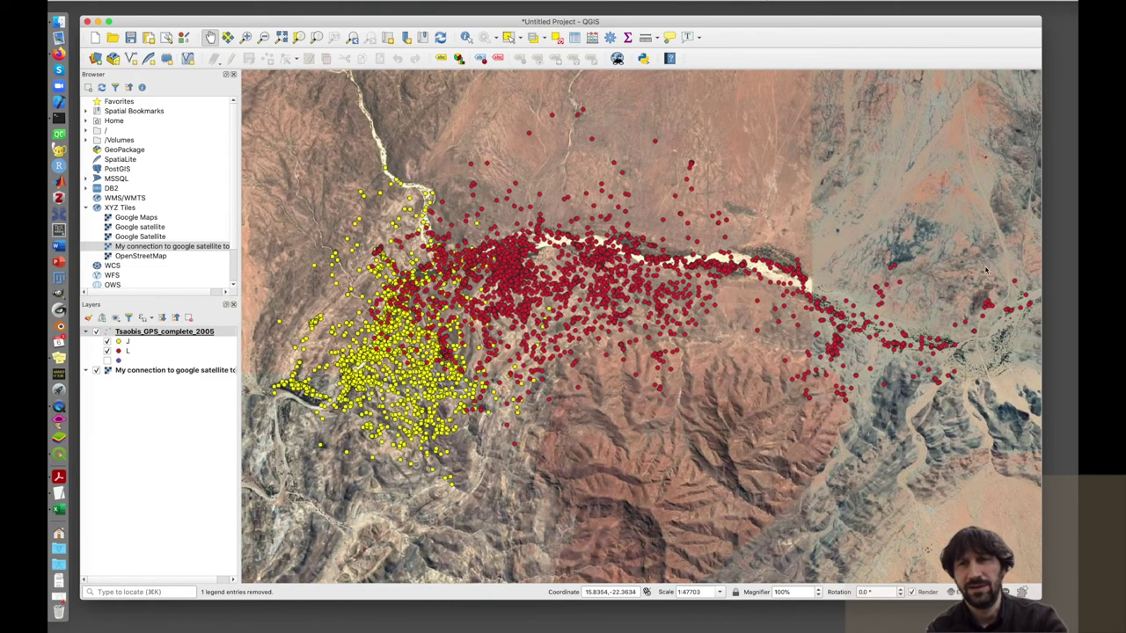
- Open the Minimum Bounding Geometry tool from the vector geometry algorithms of the Processing Toolbox
{"action": "left_click", "coordinate": [483, 2]}
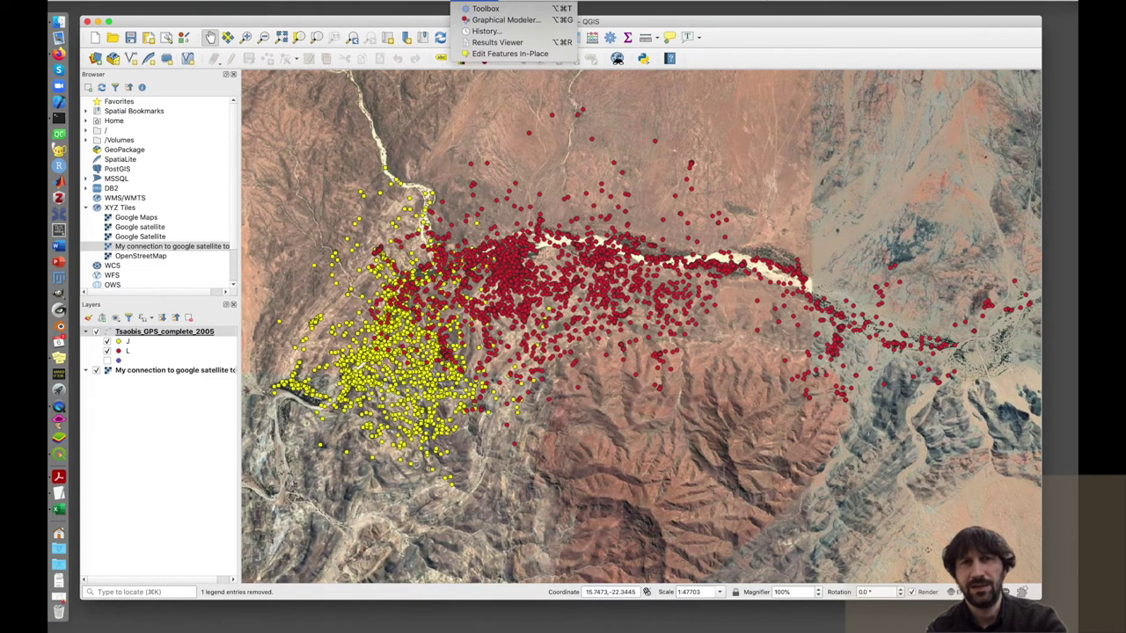
{"action": "left_click", "coordinate": [477, 9]}
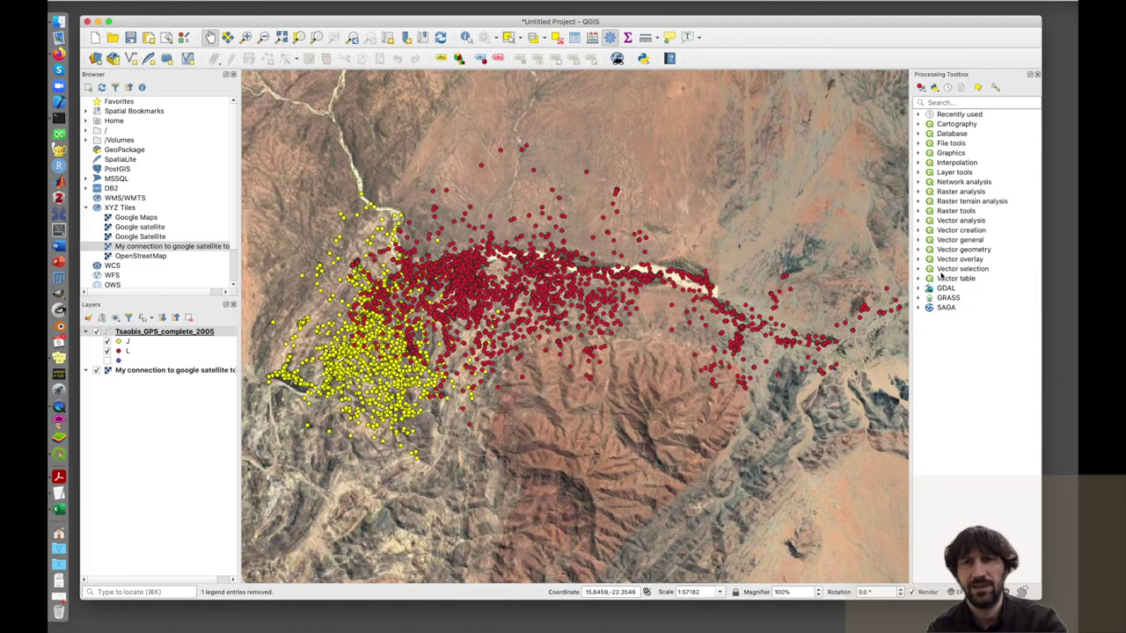
{"action": "left_click", "coordinate": [919, 250]}
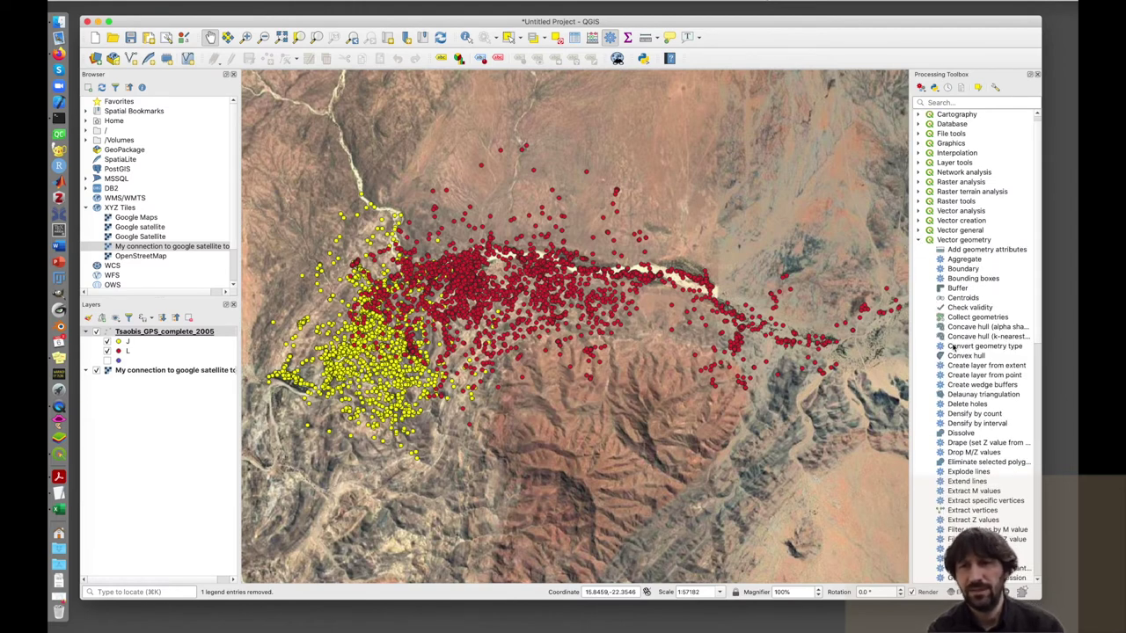
{"action": "scroll", "coordinate": [952, 347], "scroll_direction": "down", "scroll_amount": 5}
{"action": "scroll", "coordinate": [959, 420], "scroll_direction": "down", "scroll_amount": 3}
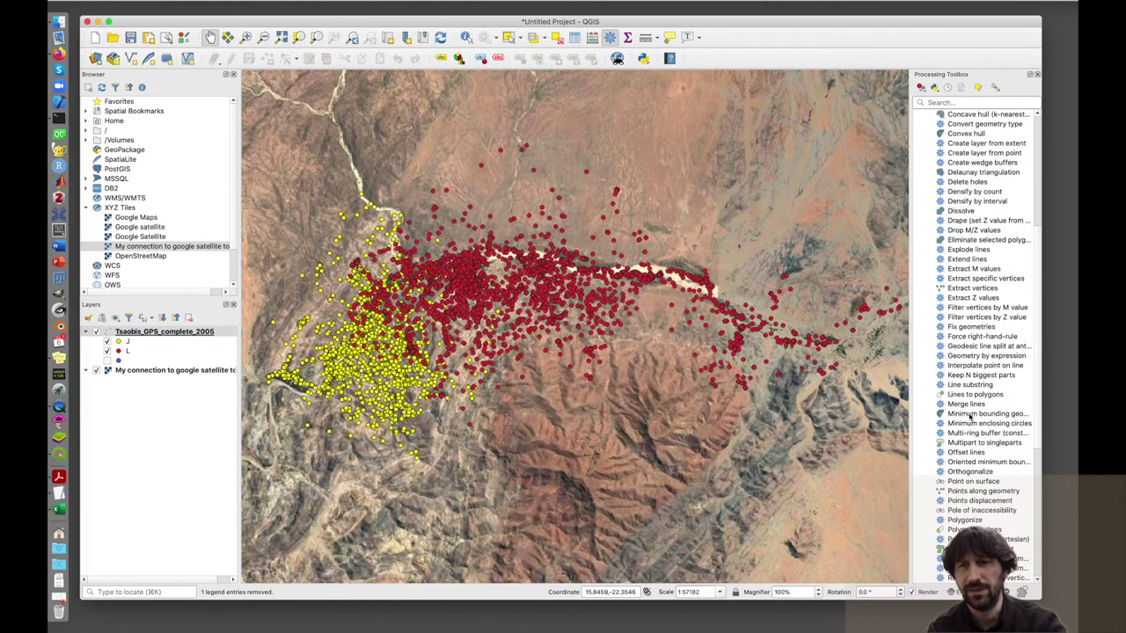
{"action": "double_click", "coordinate": [971, 415]}
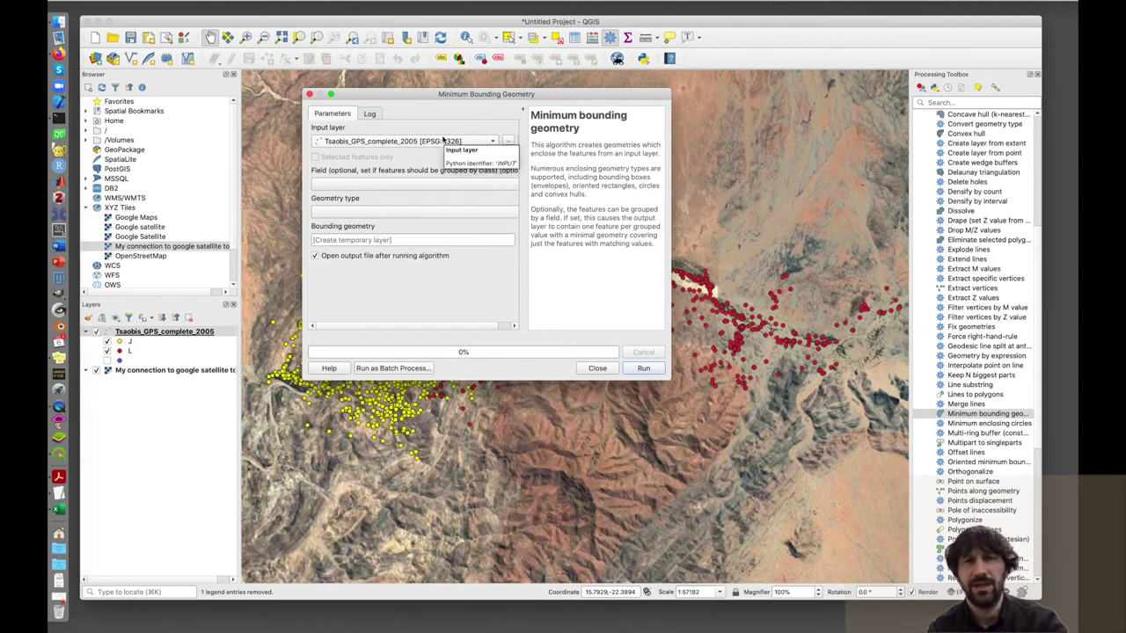
- Create temporary convex hulls of the Tsaobis_GPS_complete_2005 points grouped by the troop field, and move the hull layer beneath the points layer
{"action": "left_click", "coordinate": [404, 184]}
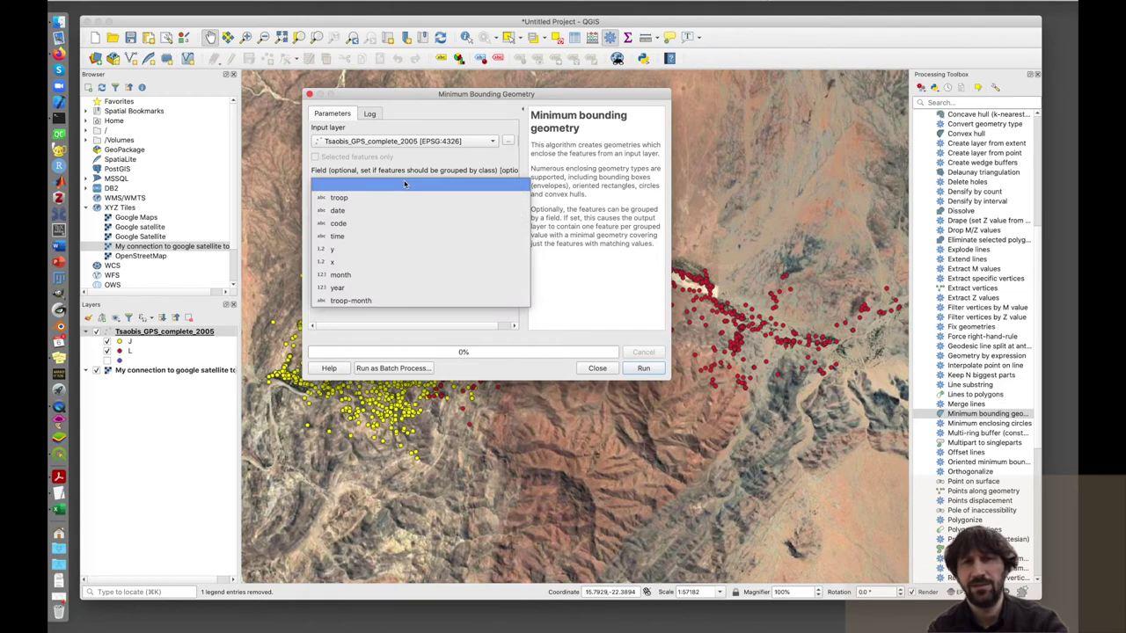
{"action": "left_click", "coordinate": [363, 199]}
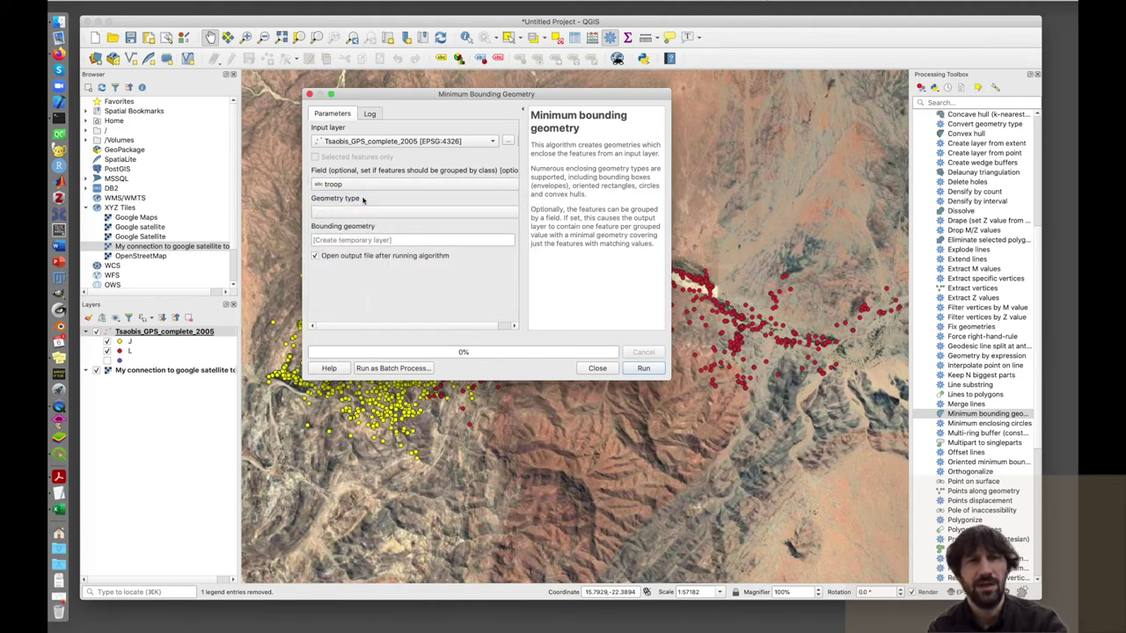
{"action": "left_click", "coordinate": [363, 209]}
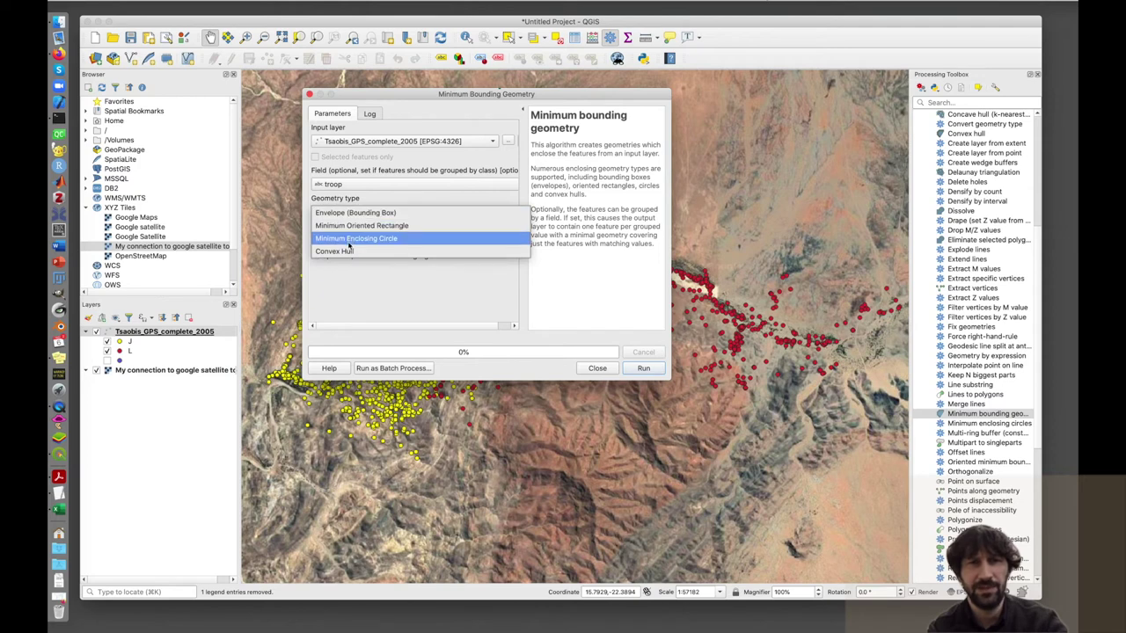
{"action": "left_click", "coordinate": [350, 250]}
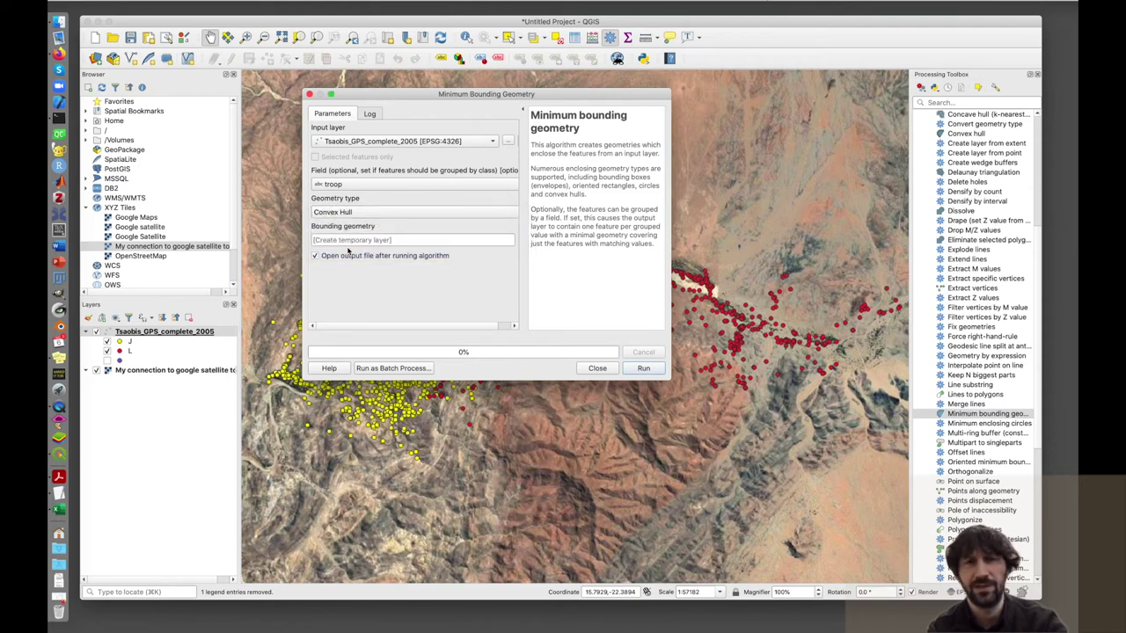
{"action": "left_click", "coordinate": [643, 368]}
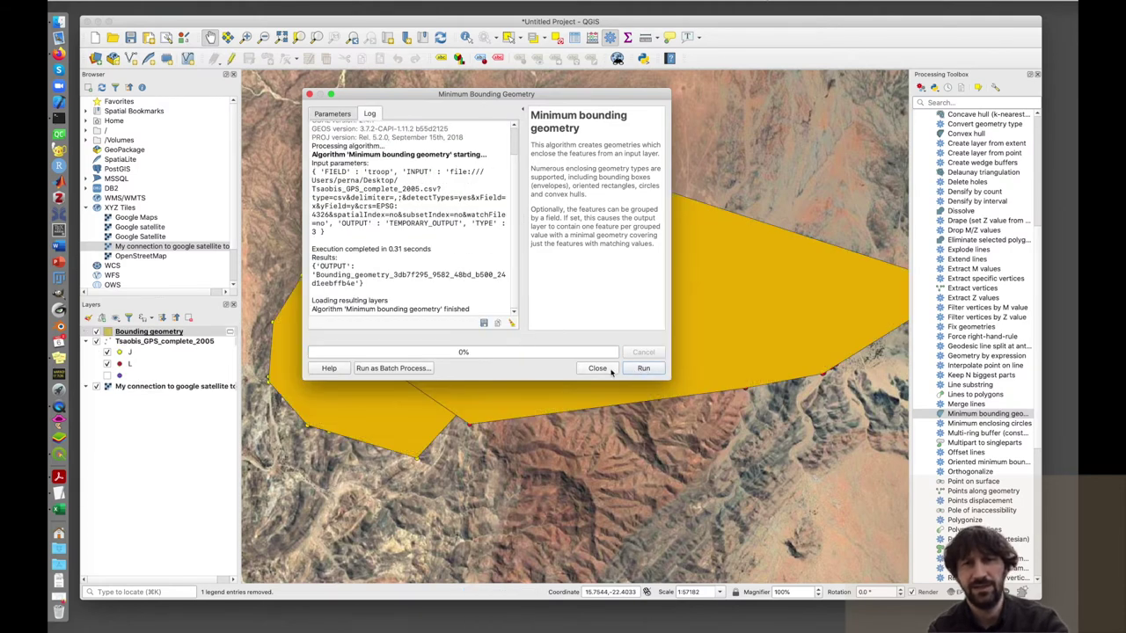
{"action": "left_click", "coordinate": [597, 369]}
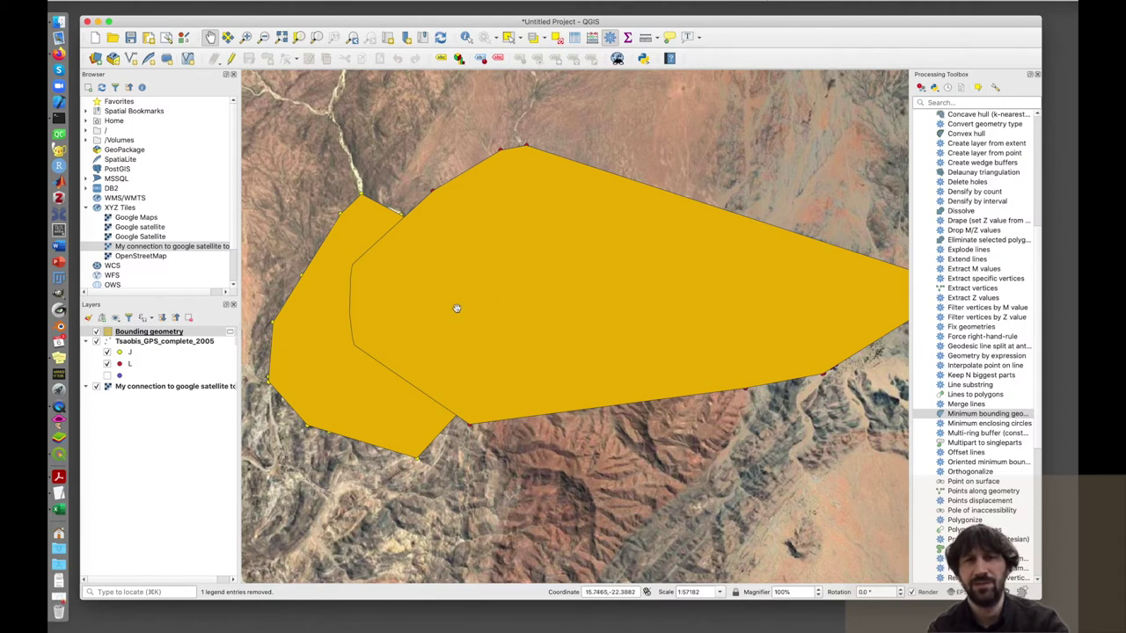
{"action": "left_click_drag", "start_coordinate": [163, 333], "coordinate": [157, 380]}
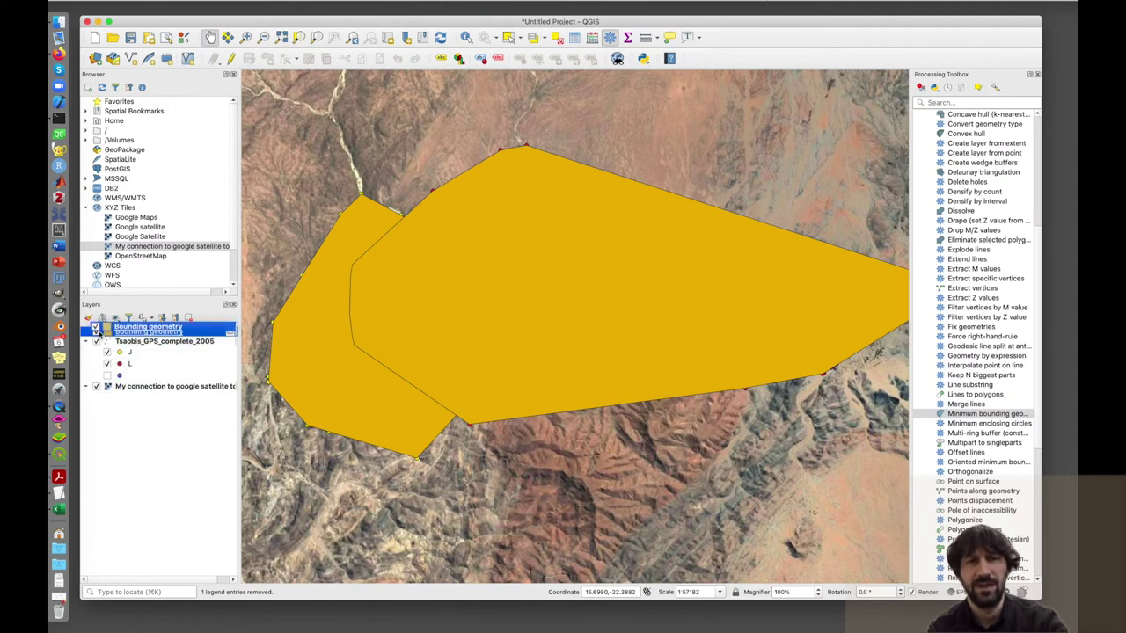
{"action": "left_click_drag", "start_coordinate": [144, 333], "coordinate": [138, 383]}
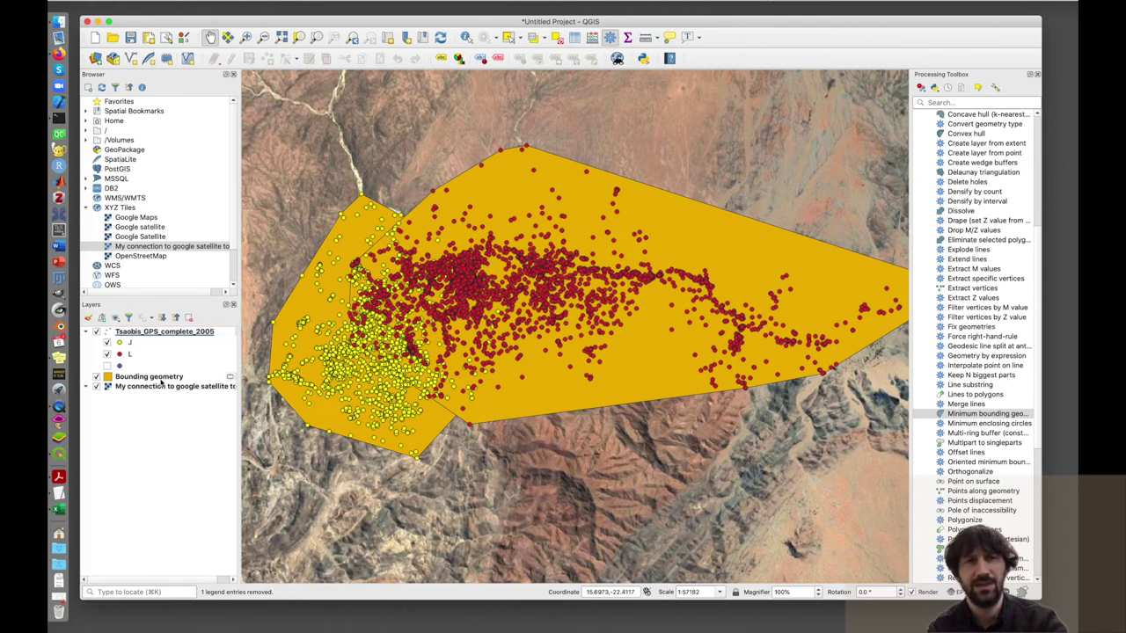
- Categorize the Bounding geometry layer's symbology by the troop field with random colors and apply it
{"action": "left_click", "coordinate": [162, 379]}
{"action": "right_click", "coordinate": [162, 381]}
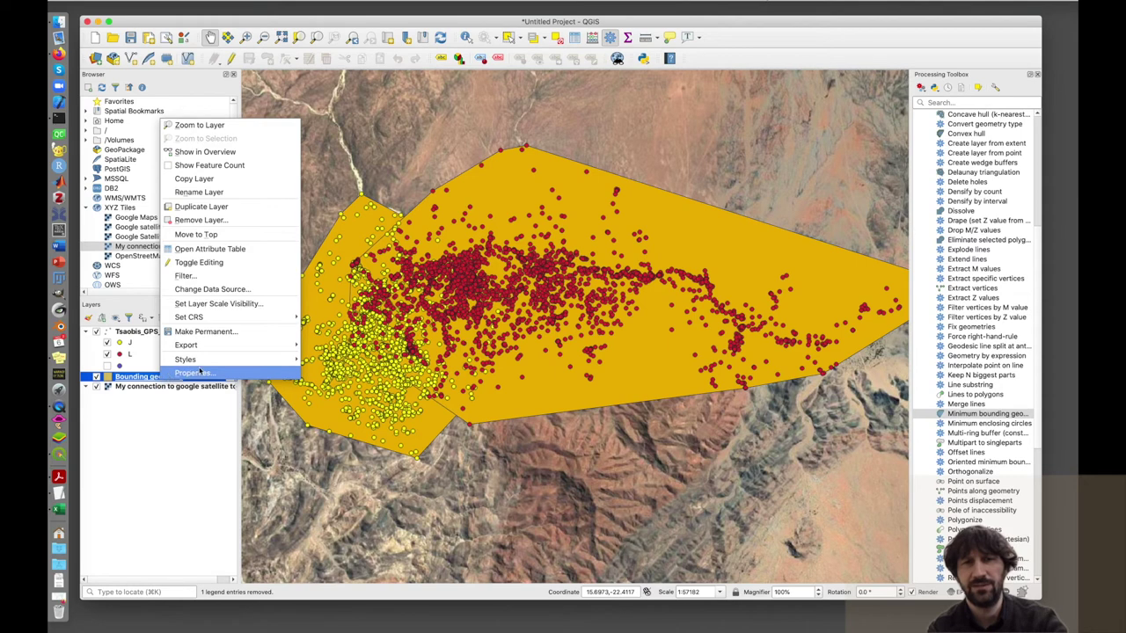
{"action": "left_click", "coordinate": [191, 373]}
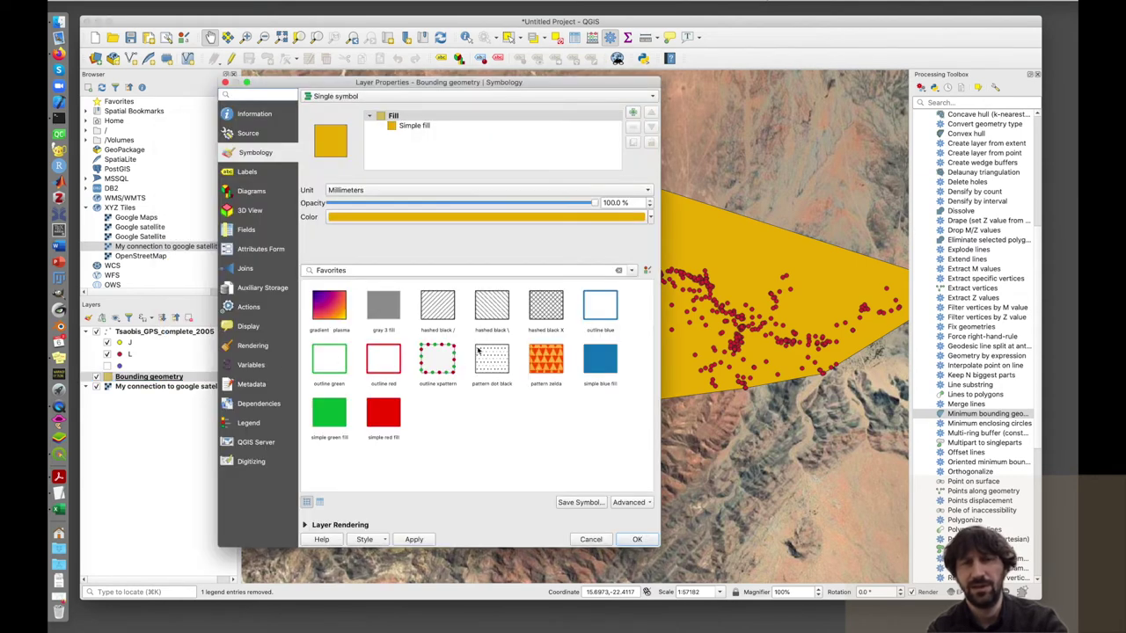
{"action": "left_click", "coordinate": [378, 97]}
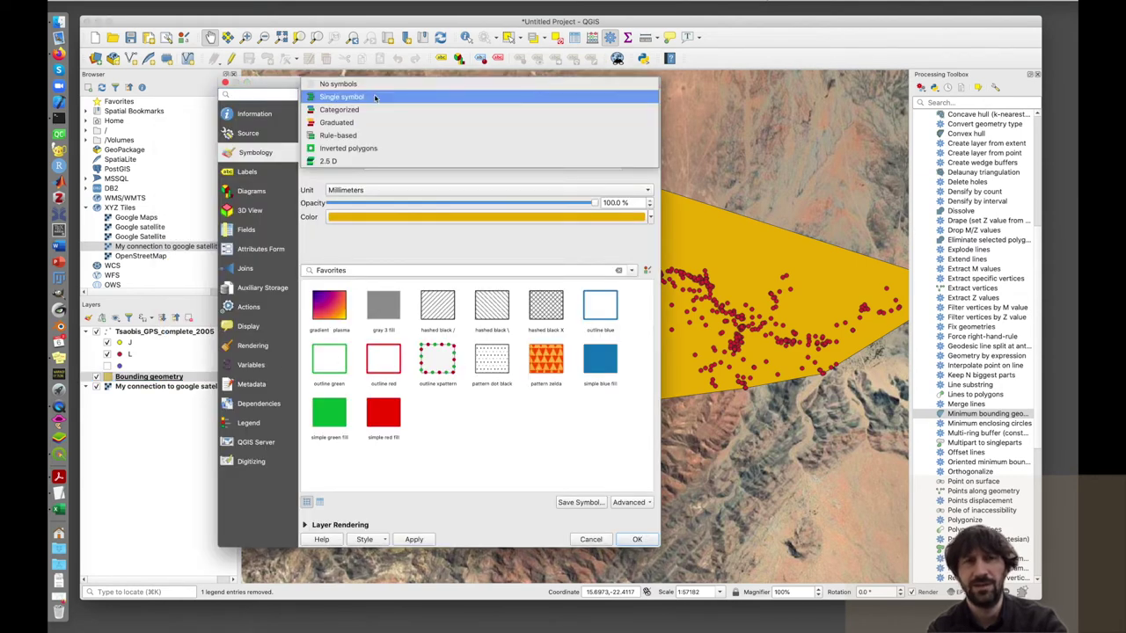
{"action": "left_click", "coordinate": [352, 110]}
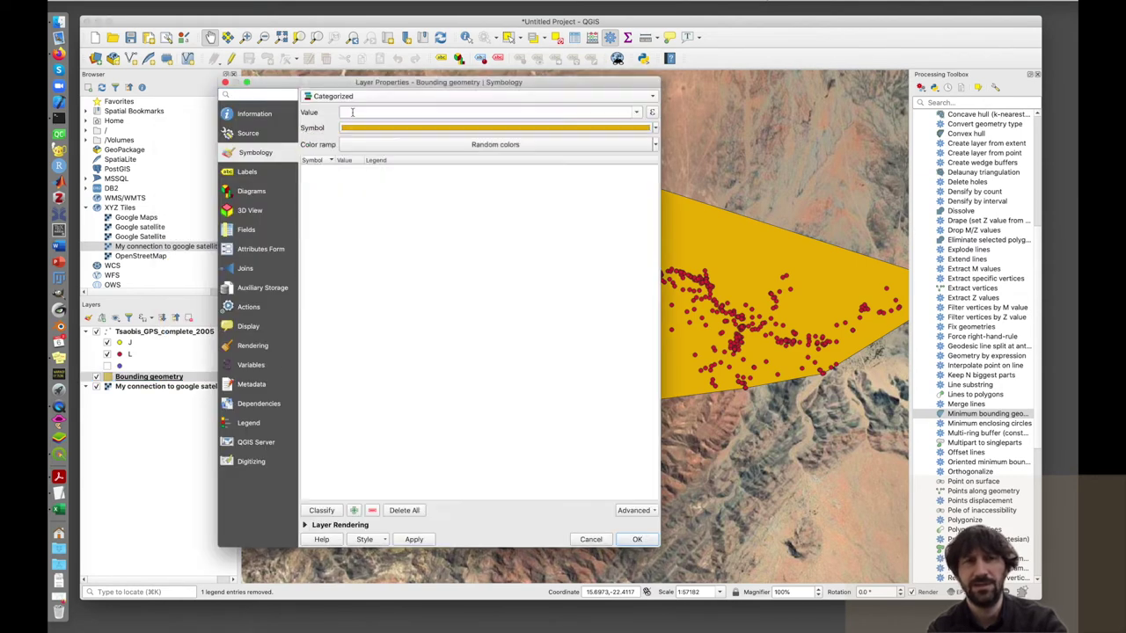
{"action": "left_click", "coordinate": [637, 111]}
{"action": "left_click", "coordinate": [568, 139]}
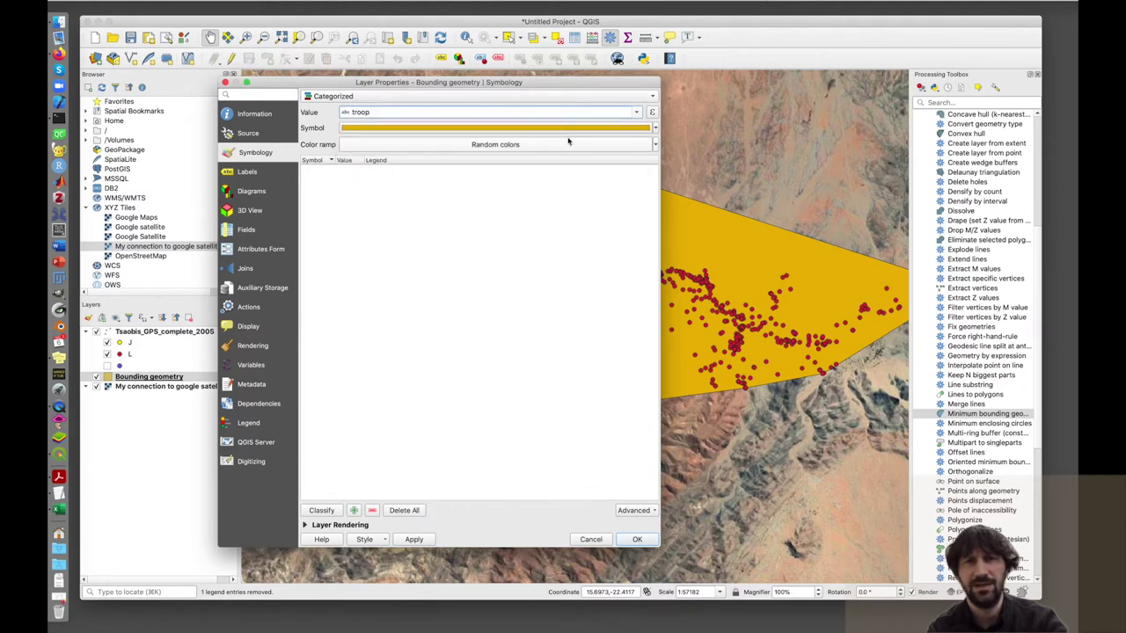
{"action": "left_click", "coordinate": [324, 510]}
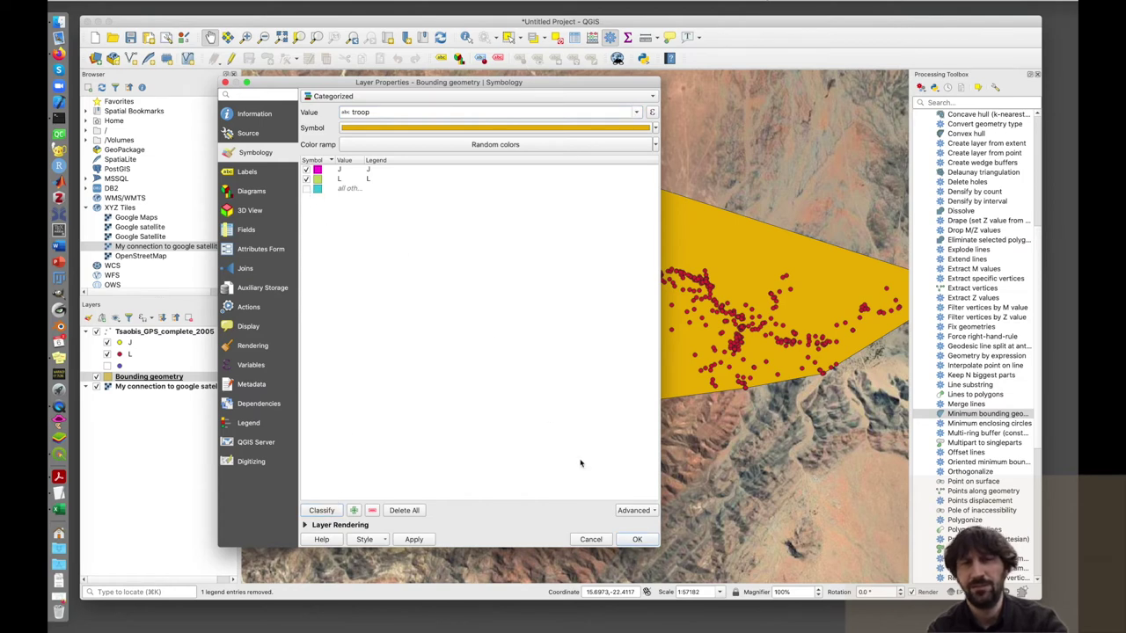
{"action": "left_click", "coordinate": [428, 539]}
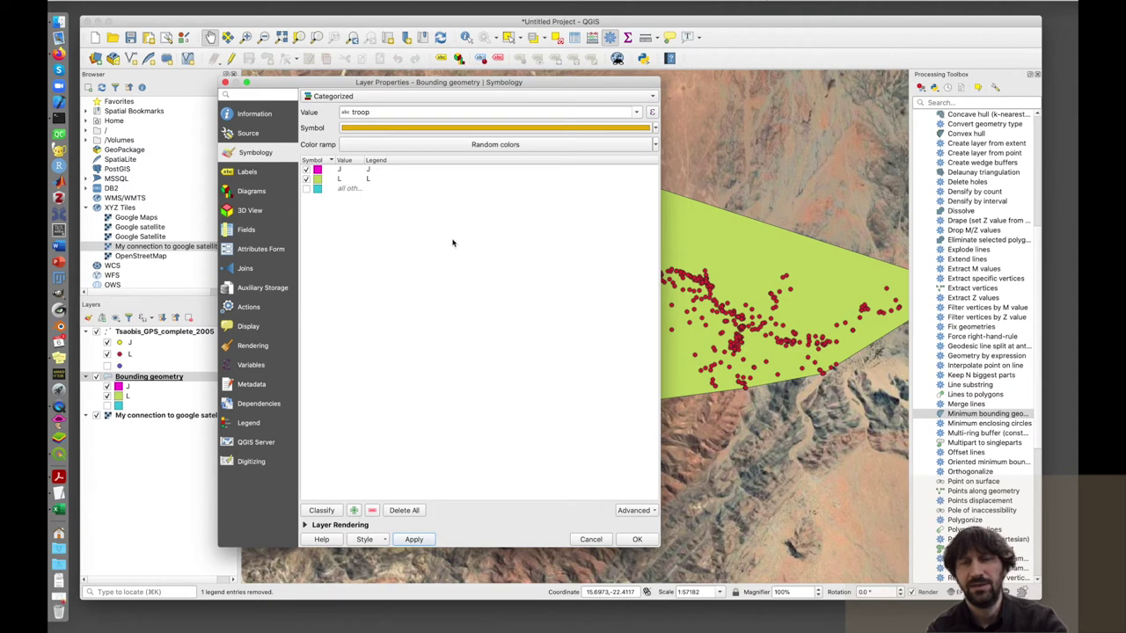
{"action": "left_click", "coordinate": [638, 540]}
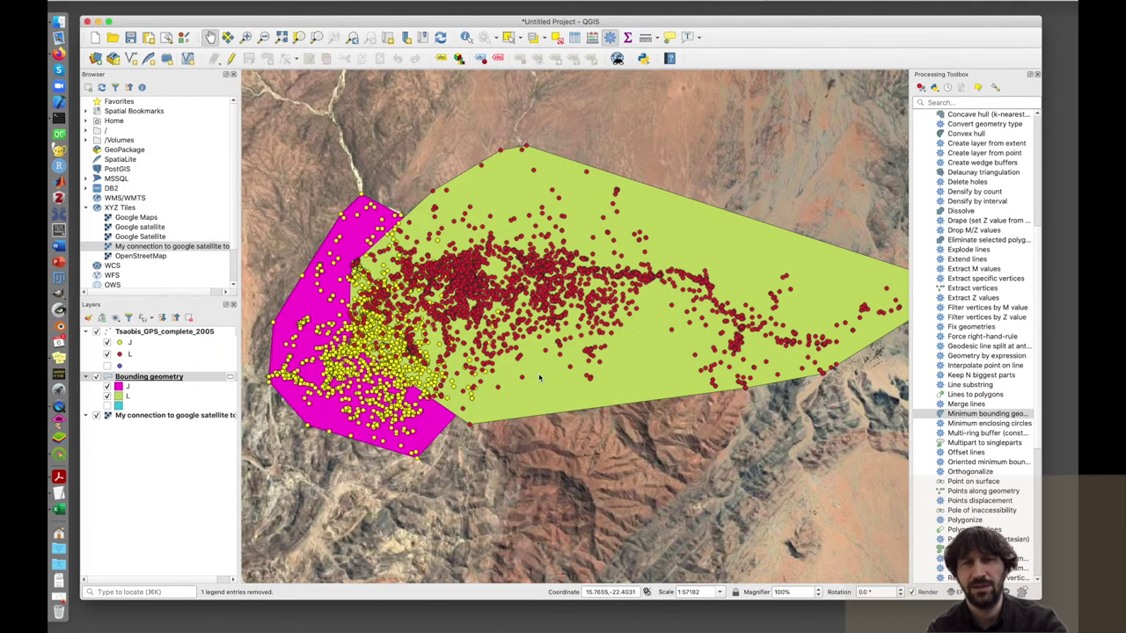
- Try to make the troop J hull fill semi-transparent by entering an opacity of 500 %
{"action": "right_click", "coordinate": [161, 376]}
{"action": "left_click", "coordinate": [193, 371]}
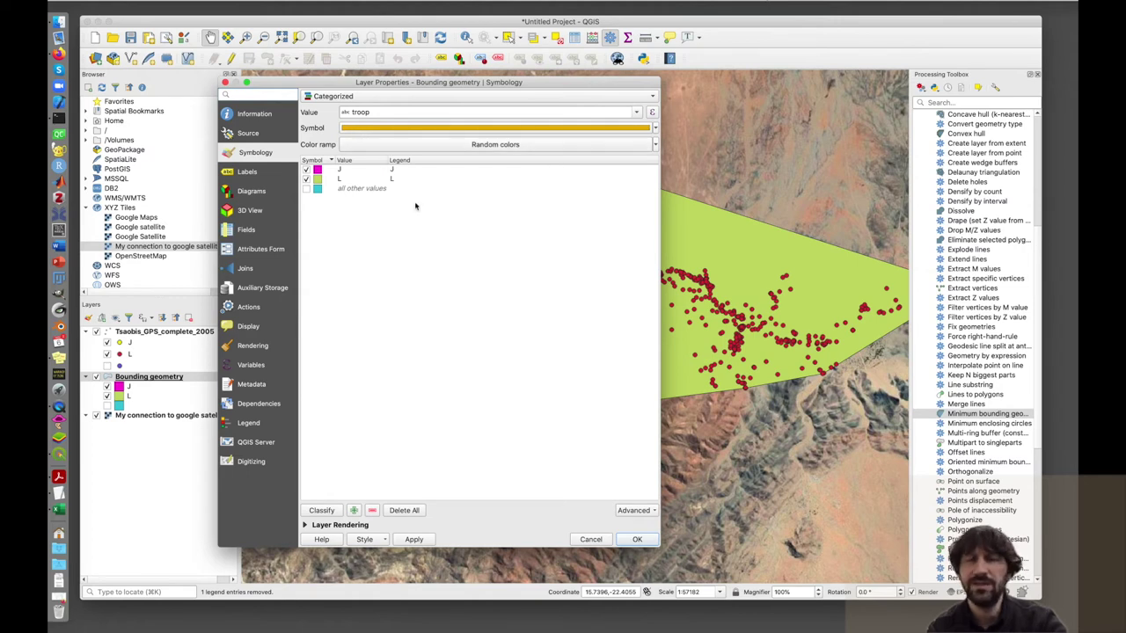
{"action": "left_click", "coordinate": [319, 172]}
{"action": "double_click", "coordinate": [320, 173]}
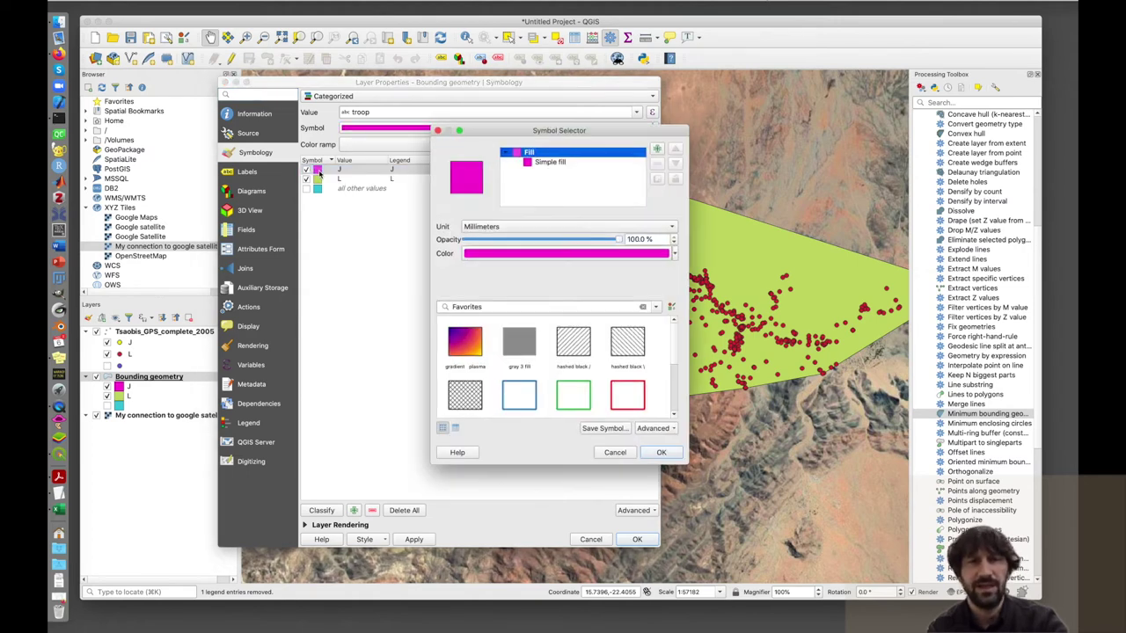
{"action": "left_click_drag", "start_coordinate": [619, 240], "coordinate": [521, 241]}
{"action": "double_click", "coordinate": [630, 238]}
{"action": "type", "text": "500"}
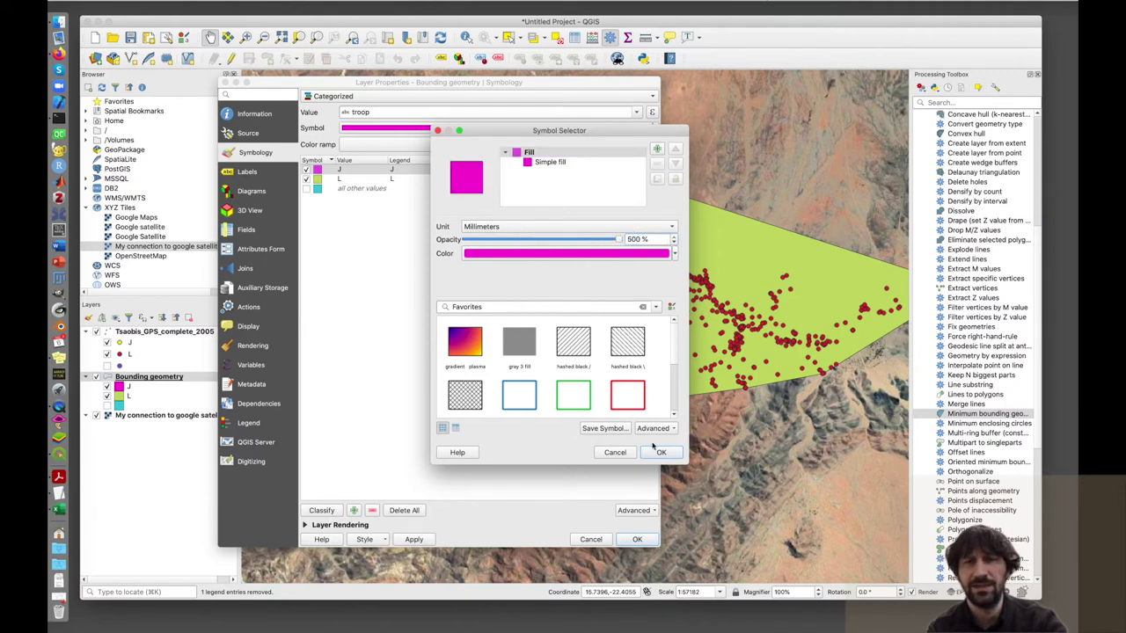
{"action": "left_click", "coordinate": [658, 454]}
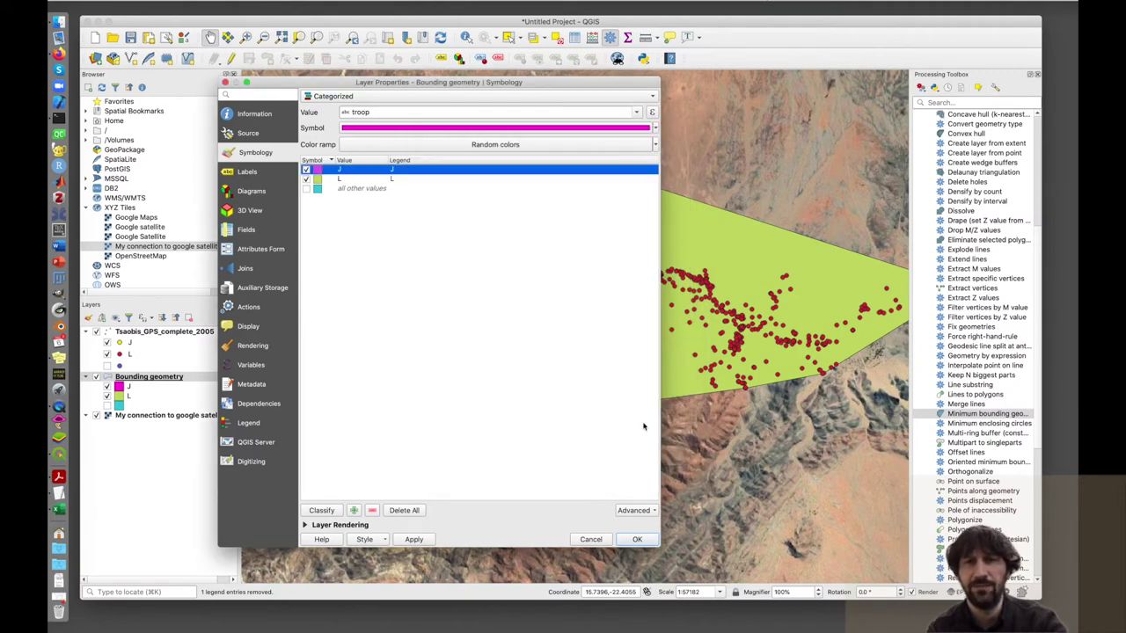
- Set the symbol opacity of the troop L hull category to 50 % and apply the layer styling
{"action": "left_click", "coordinate": [317, 180]}
{"action": "right_click", "coordinate": [317, 182]}
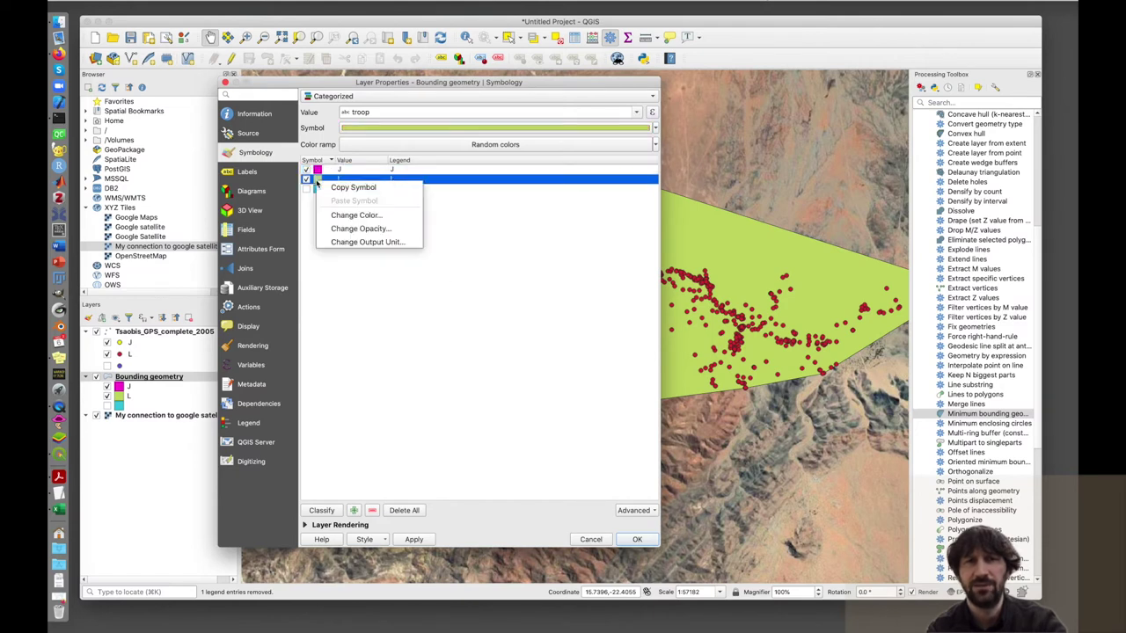
{"action": "left_click", "coordinate": [360, 229]}
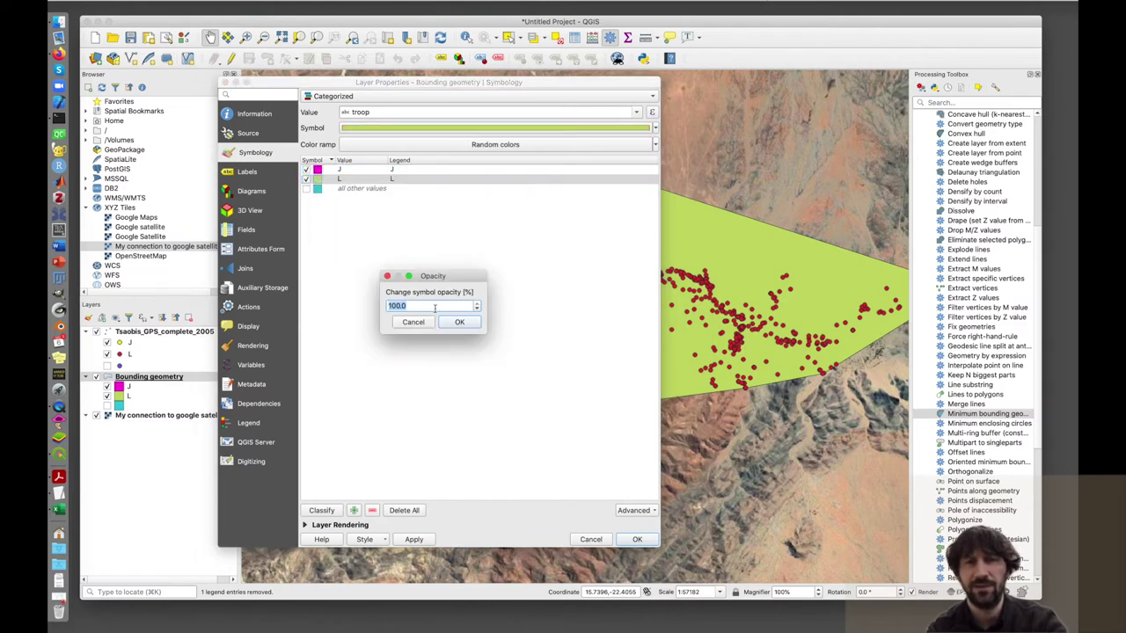
{"action": "type", "text": "50"}
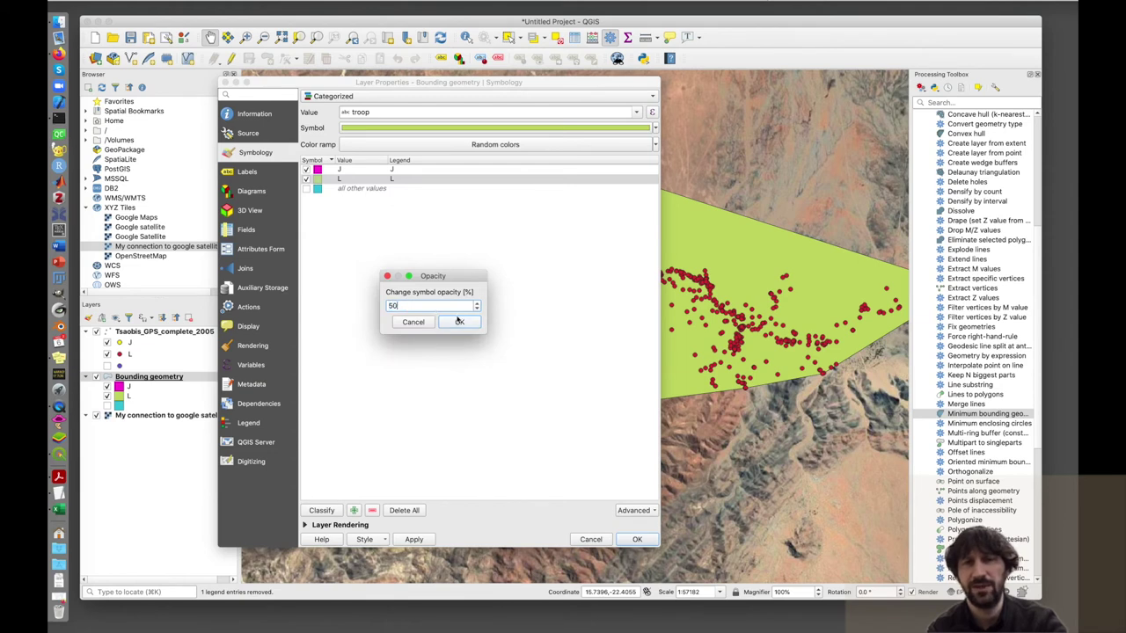
{"action": "left_click", "coordinate": [459, 322]}
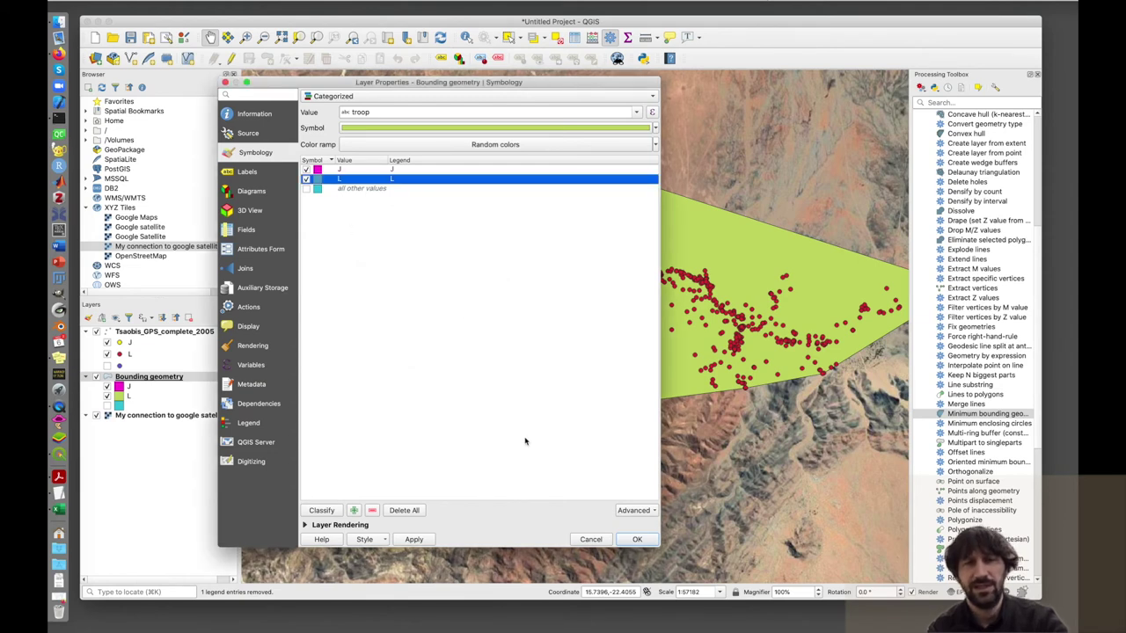
{"action": "left_click", "coordinate": [418, 539]}
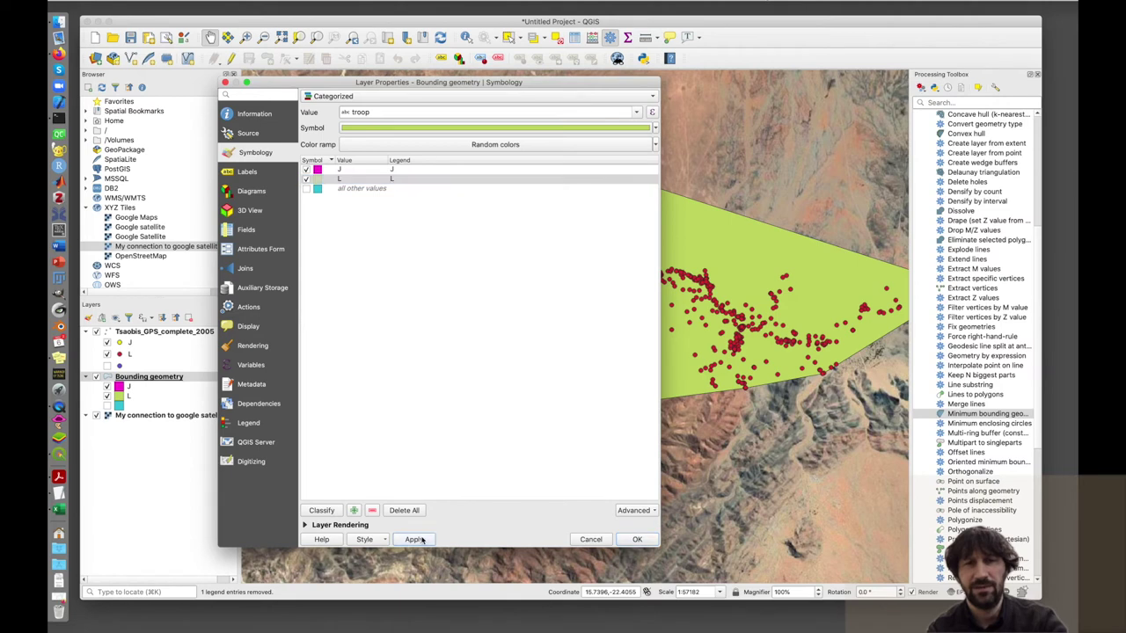
{"action": "left_click", "coordinate": [628, 538]}
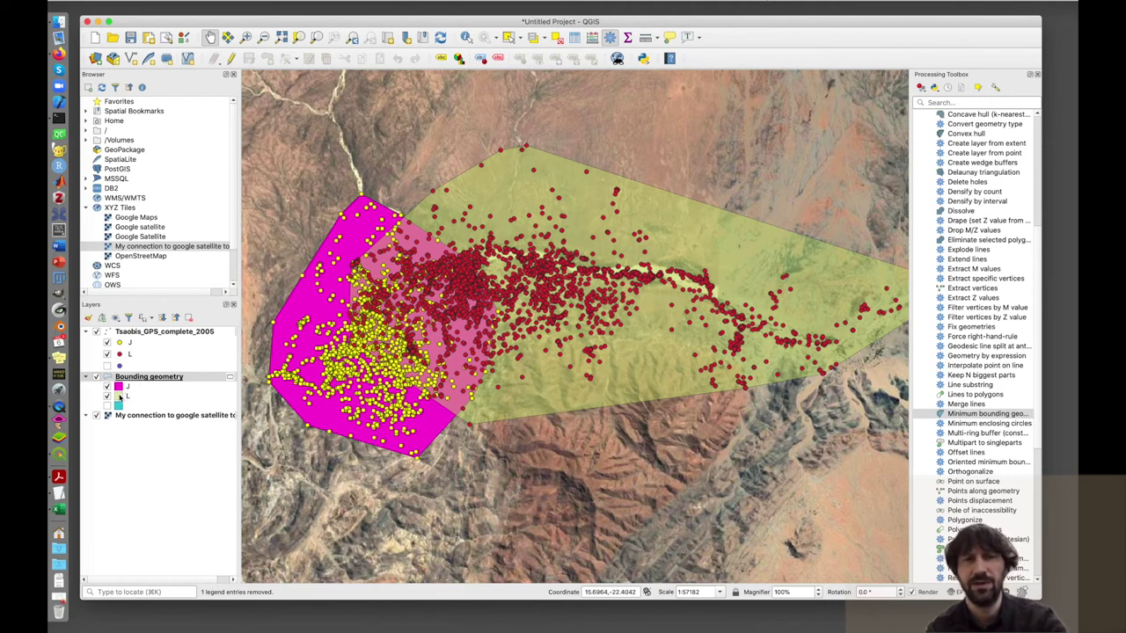
- Recolor the troop L hull category of the Bounding geometry layer to a pinkish red matching the troop's points
{"action": "left_click", "coordinate": [121, 397]}
{"action": "right_click", "coordinate": [125, 379]}
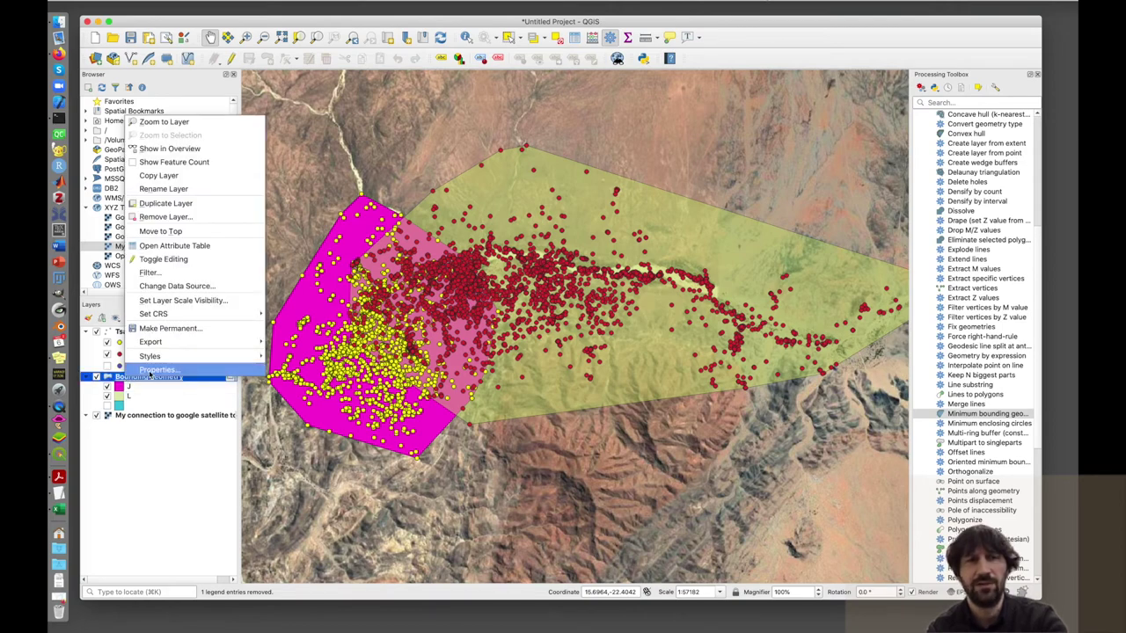
{"action": "left_click", "coordinate": [159, 369]}
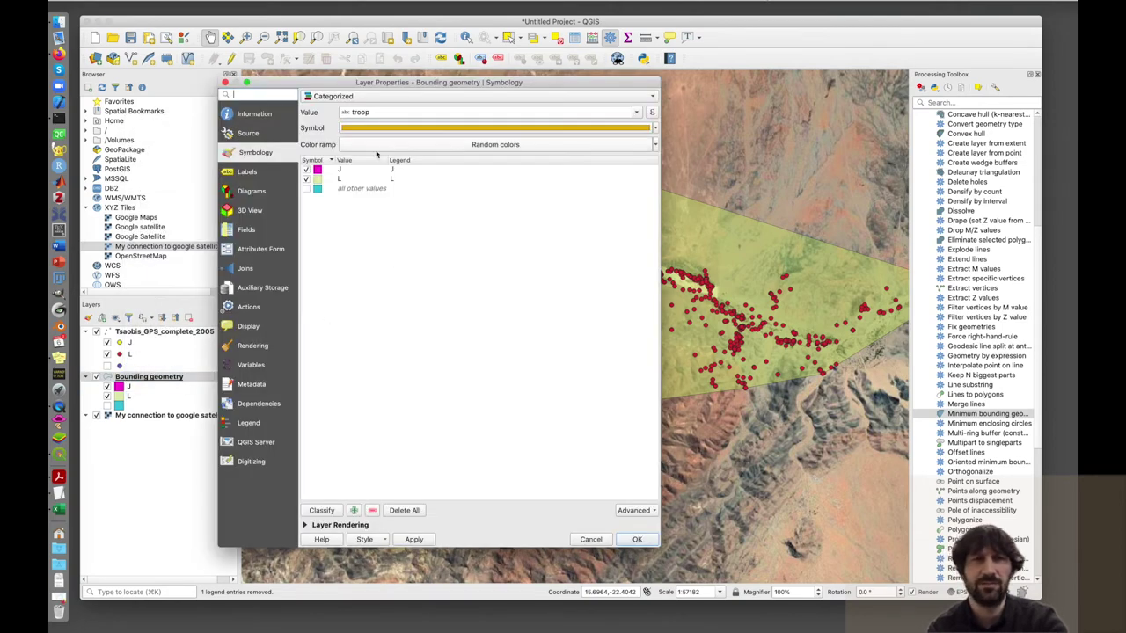
{"action": "left_click", "coordinate": [320, 181]}
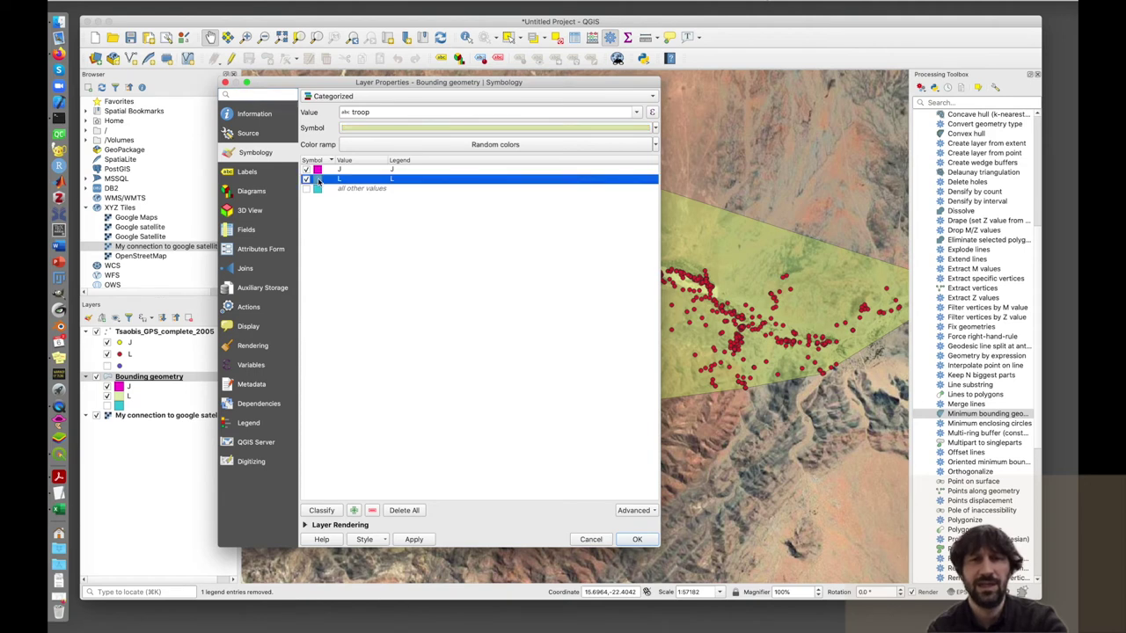
{"action": "double_click", "coordinate": [319, 180]}
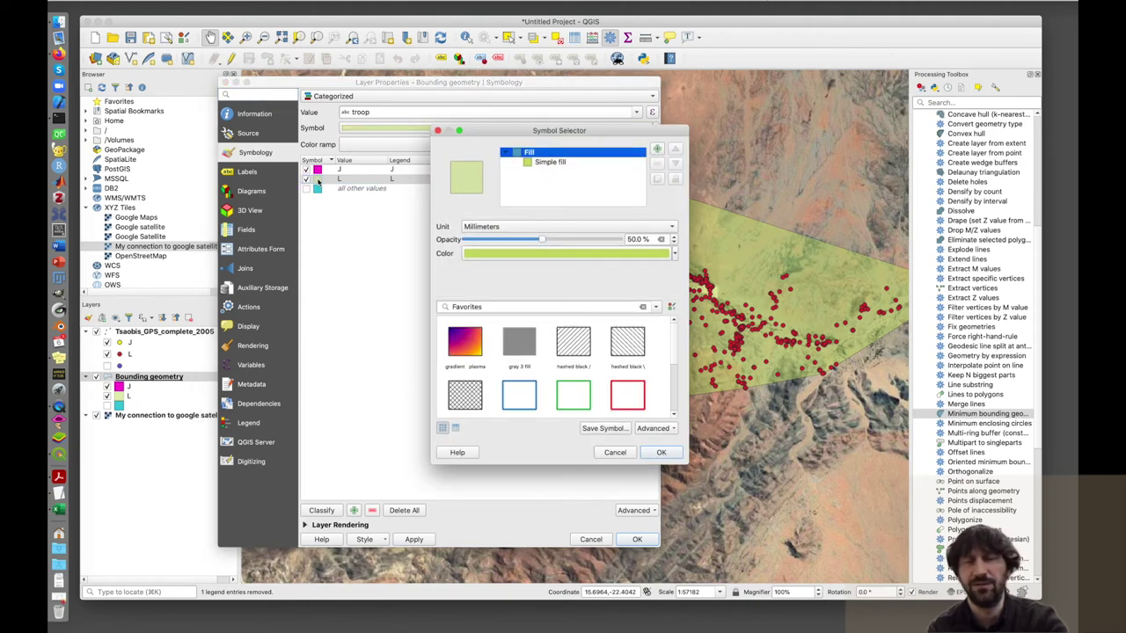
{"action": "left_click", "coordinate": [518, 256]}
{"action": "left_click_drag", "start_coordinate": [486, 275], "coordinate": [536, 207]}
{"action": "left_click", "coordinate": [472, 224]}
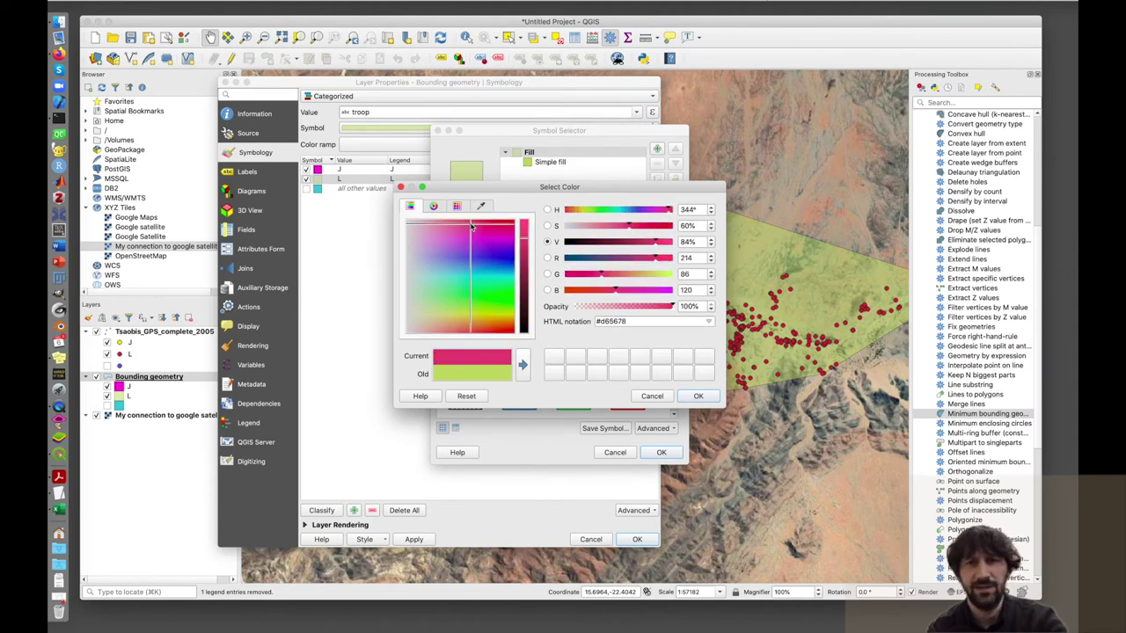
{"action": "left_click", "coordinate": [445, 225]}
{"action": "left_click", "coordinate": [441, 224]}
{"action": "left_click", "coordinate": [699, 395]}
{"action": "left_click", "coordinate": [660, 452]}
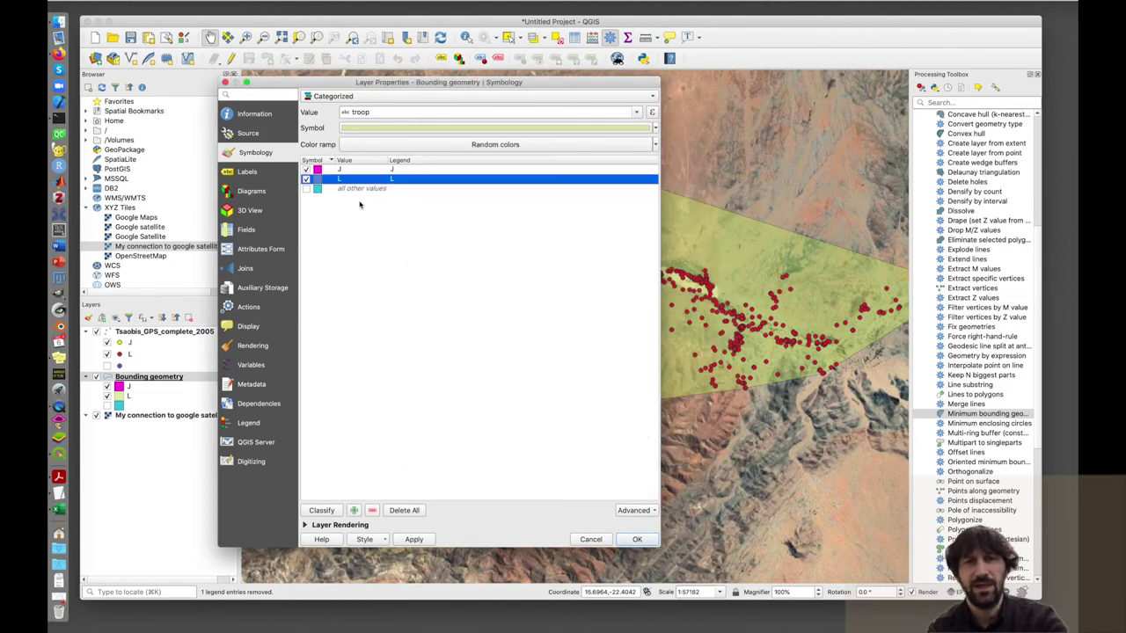
- Recolor the troop J hull category to dark yellow #d7bb00 and apply the layer styling
{"action": "double_click", "coordinate": [317, 169]}
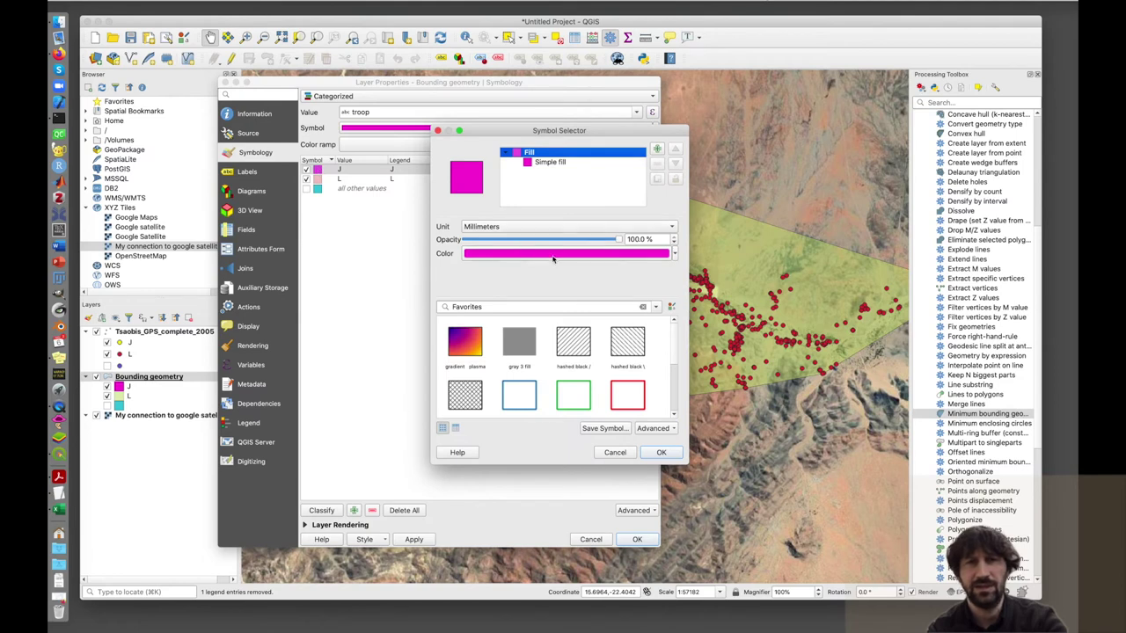
{"action": "left_click", "coordinate": [553, 259]}
{"action": "left_click_drag", "start_coordinate": [466, 308], "coordinate": [520, 321]}
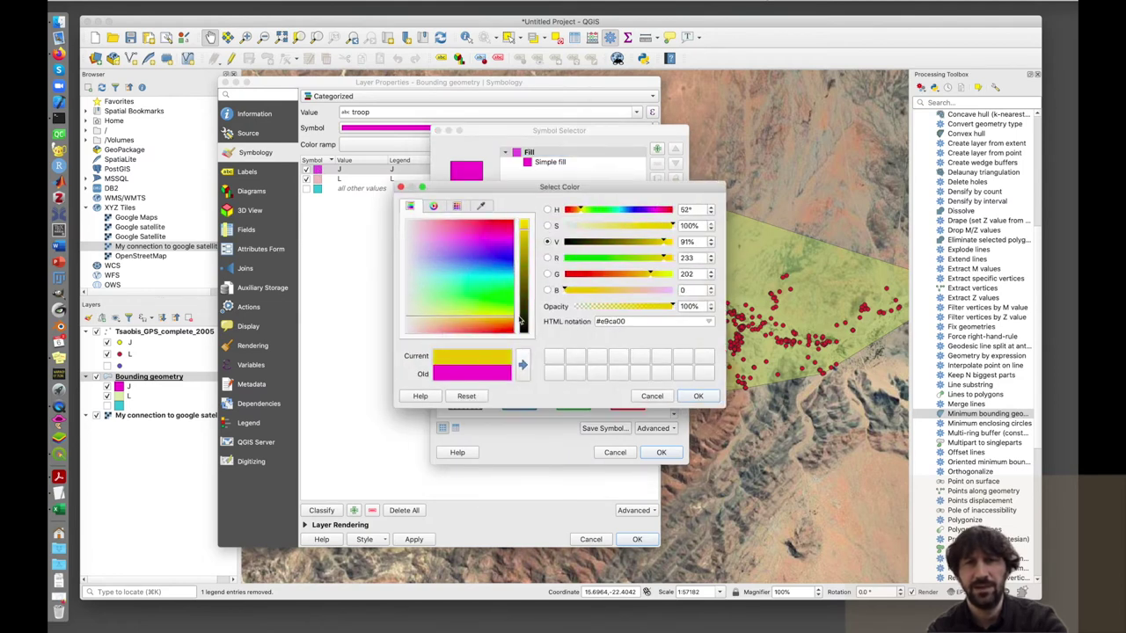
{"action": "left_click_drag", "start_coordinate": [526, 278], "coordinate": [540, 255]}
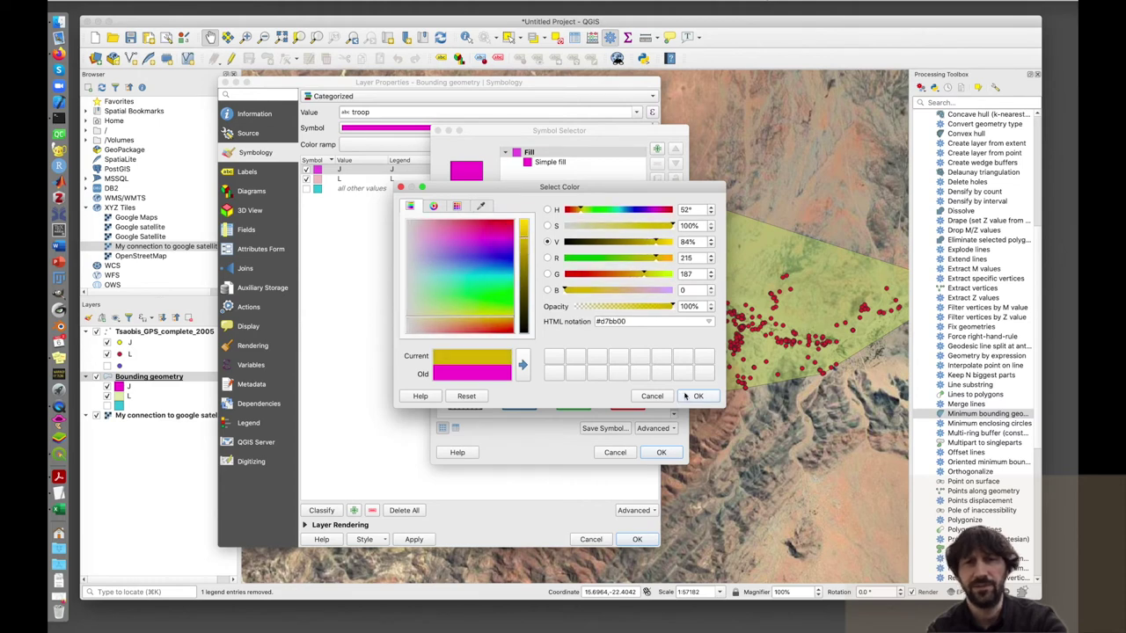
{"action": "left_click", "coordinate": [686, 396]}
{"action": "left_click", "coordinate": [659, 450]}
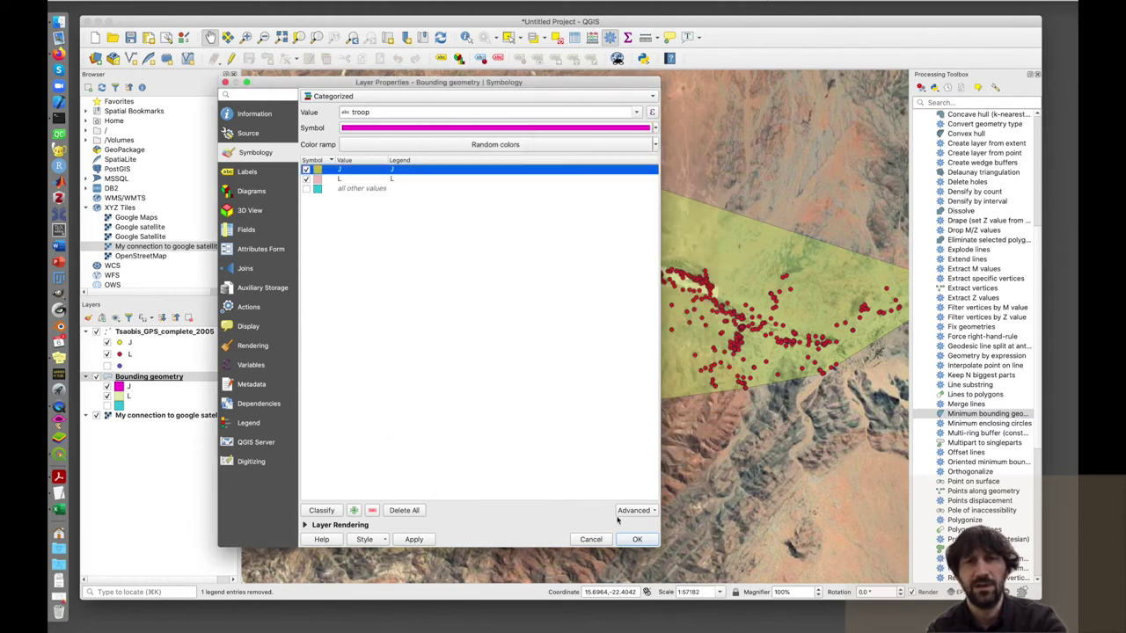
{"action": "left_click", "coordinate": [415, 539]}
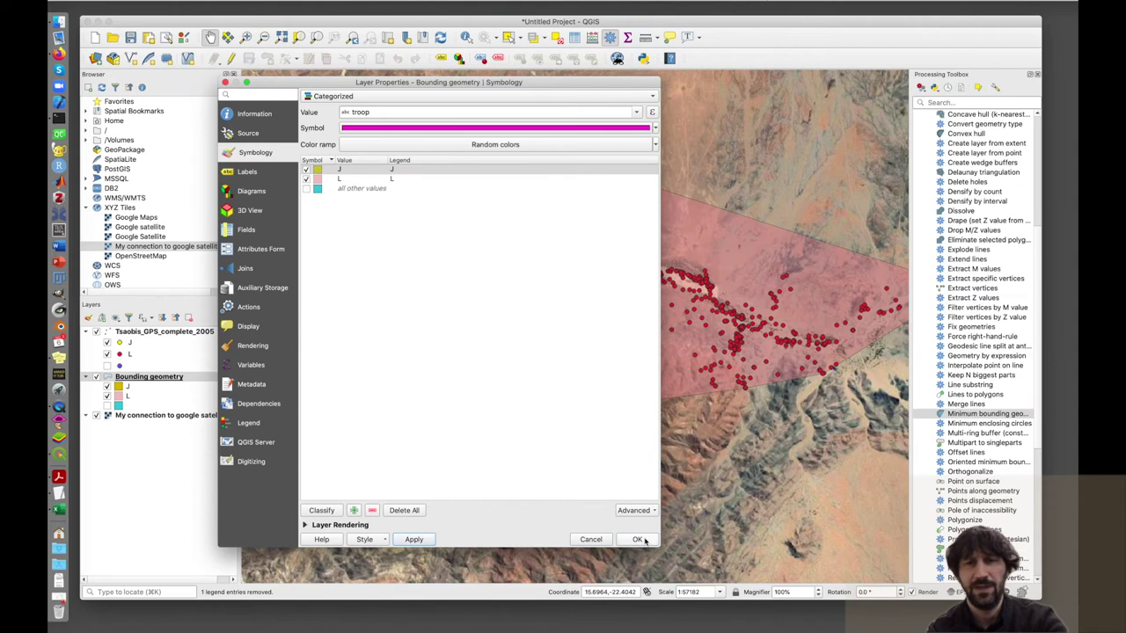
{"action": "left_click", "coordinate": [637, 539]}
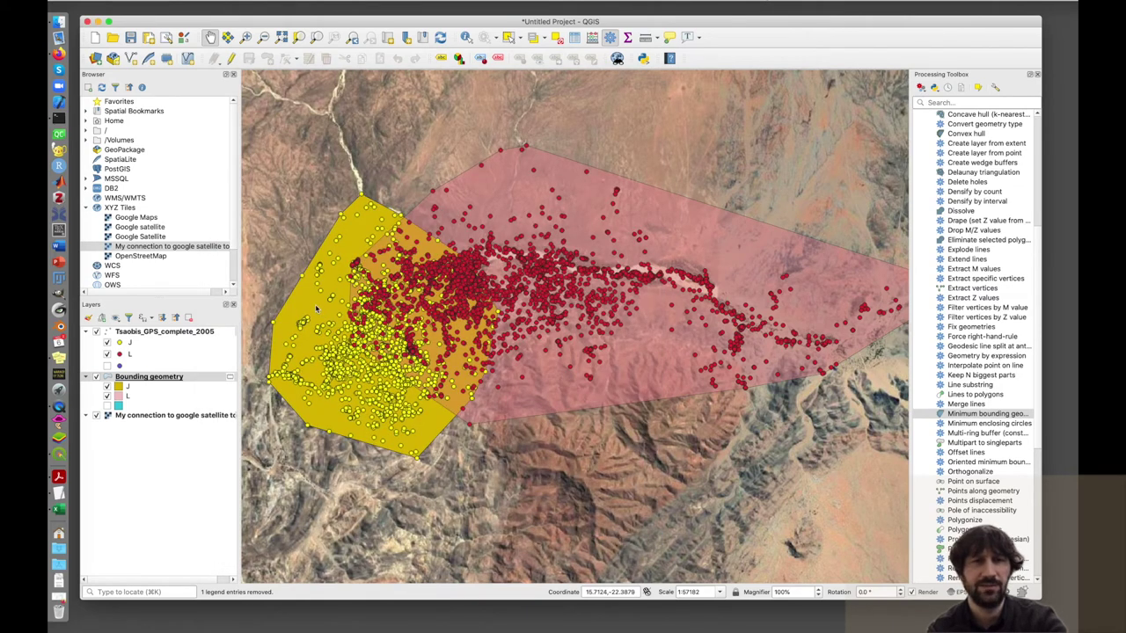
- Set the symbol opacity of the troop J hull category to 50 %
{"action": "double_click", "coordinate": [120, 387]}
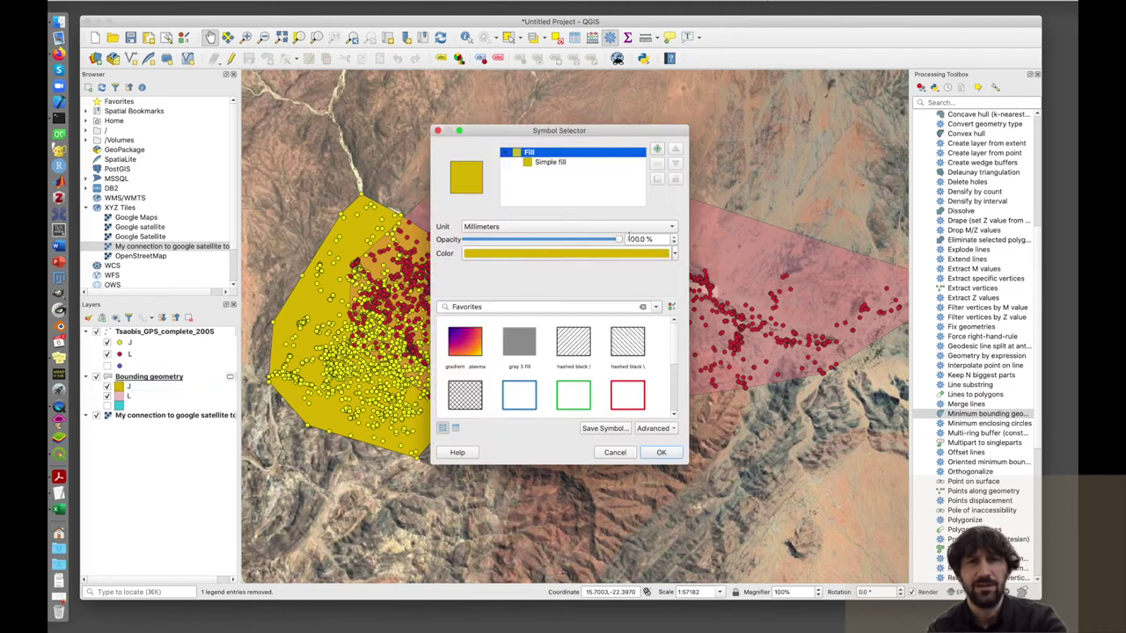
{"action": "left_click", "coordinate": [641, 239]}
{"action": "triple_click", "coordinate": [641, 238]}
{"action": "type", "text": "50"}
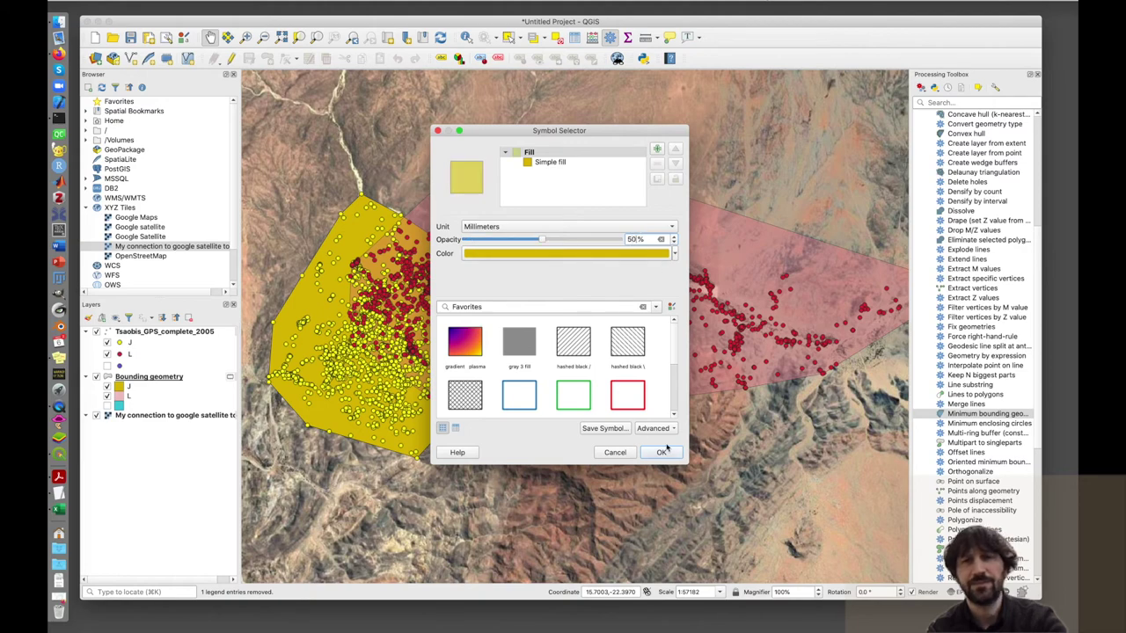
{"action": "left_click", "coordinate": [662, 452]}
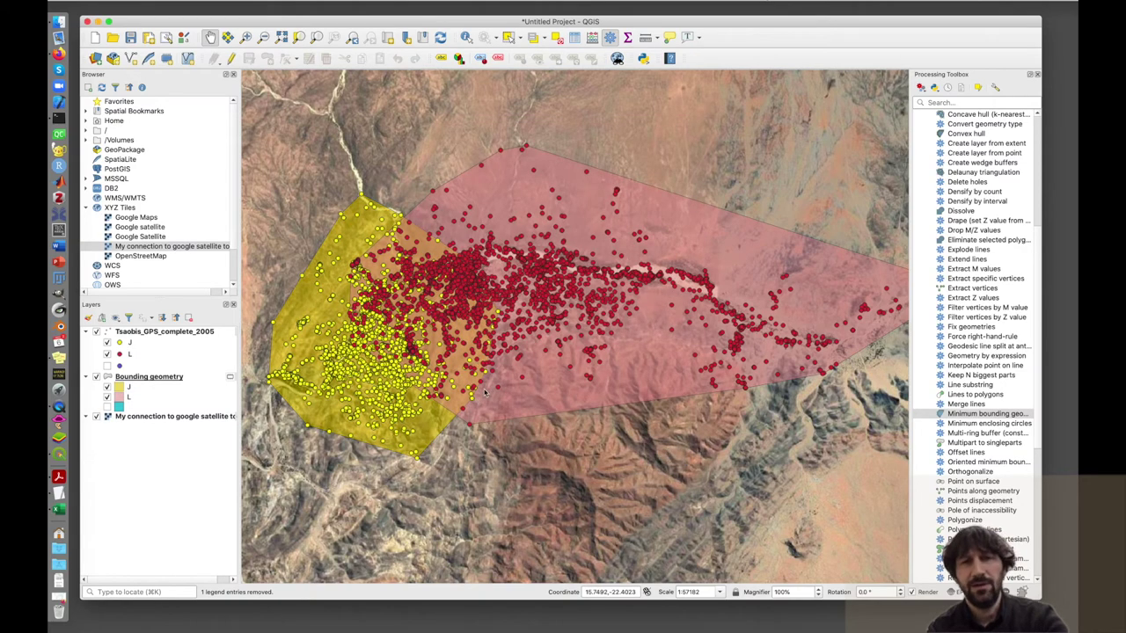
- Set the project's distance measurement units to kilometers and its area measurement units to square kilometers
{"action": "scroll", "coordinate": [492, 406], "scroll_direction": "down", "scroll_amount": 1}
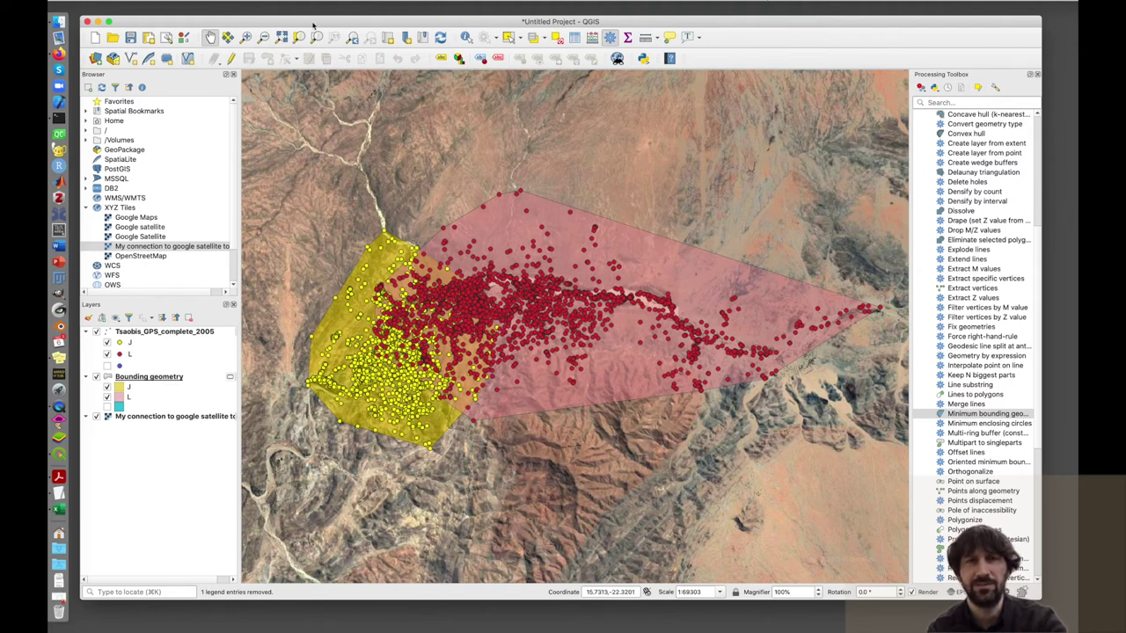
{"action": "left_click_drag", "start_coordinate": [312, 26], "coordinate": [309, 20]}
{"action": "left_click", "coordinate": [119, 0]}
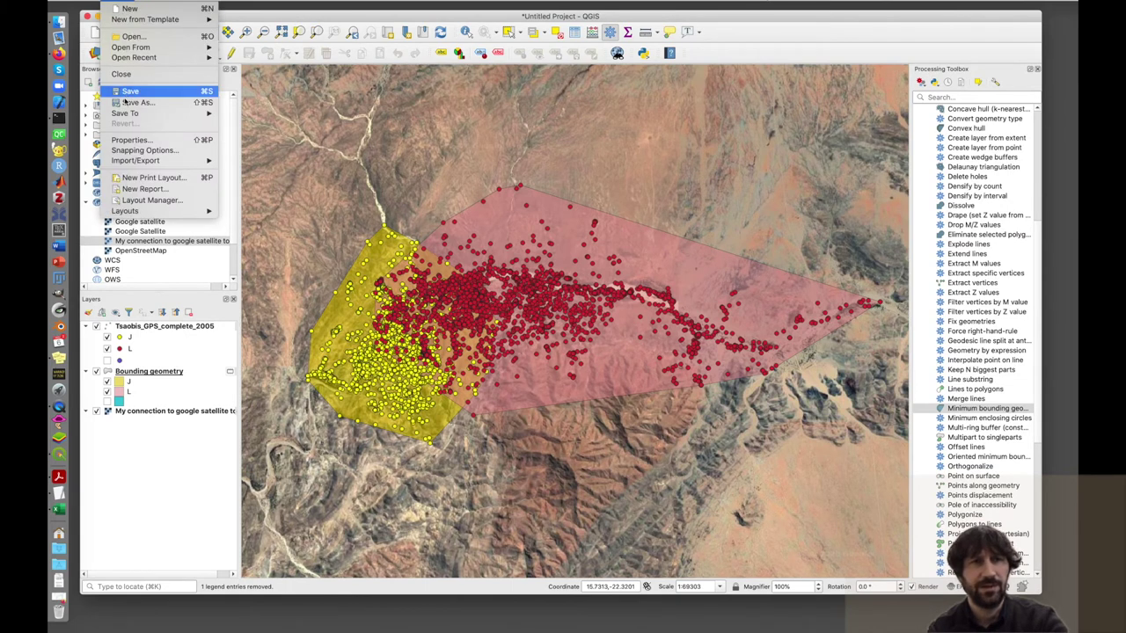
{"action": "left_click", "coordinate": [135, 140]}
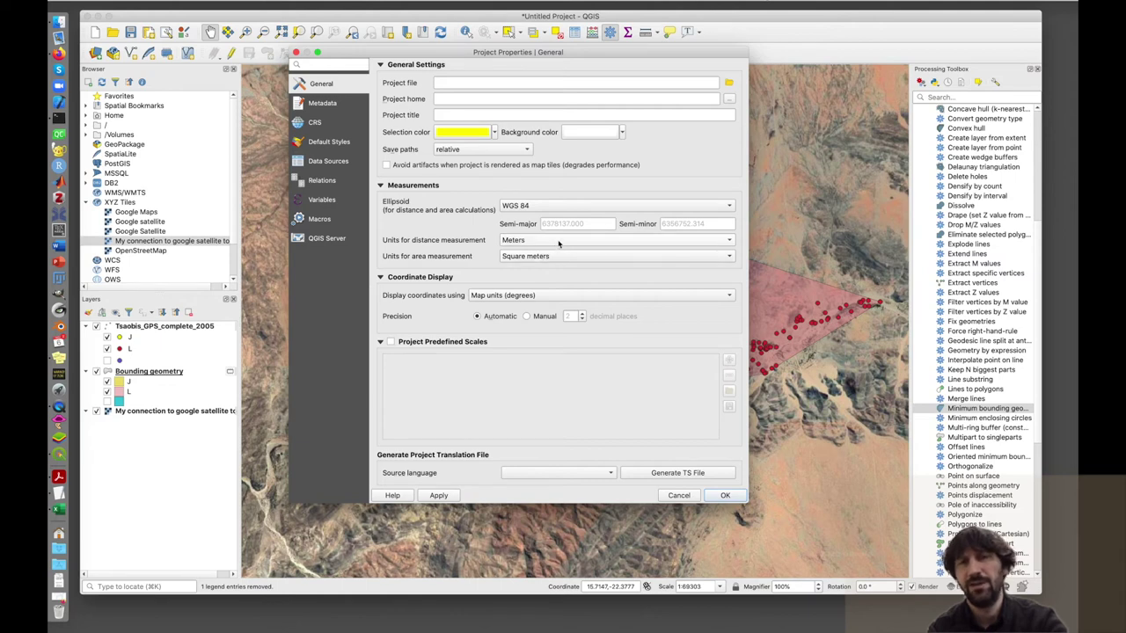
{"action": "left_click", "coordinate": [558, 241]}
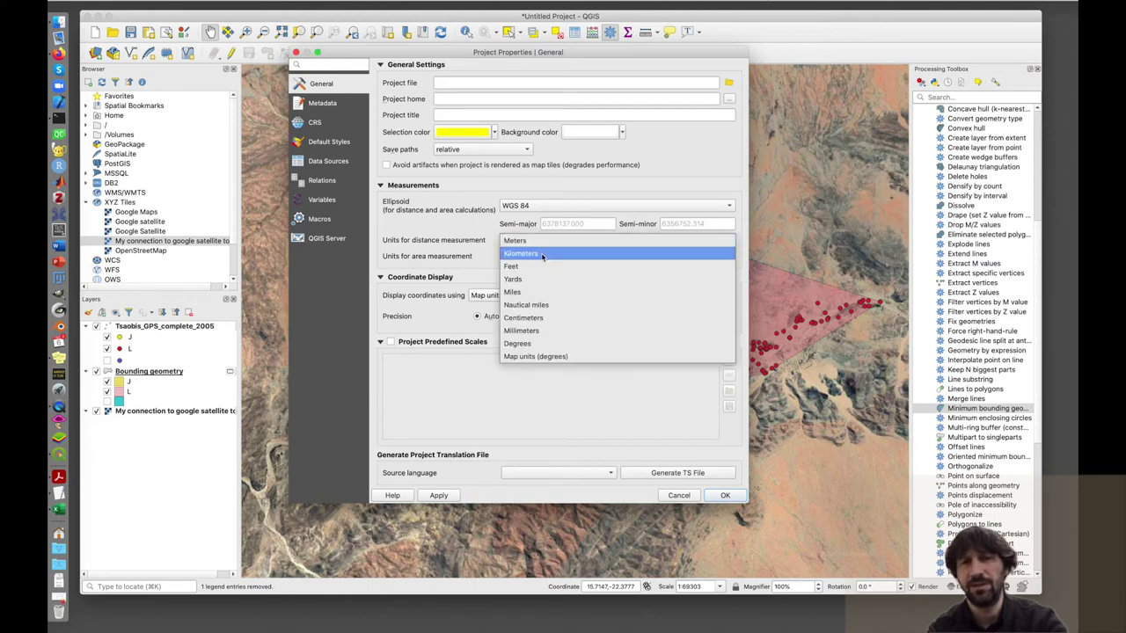
{"action": "left_click", "coordinate": [542, 254]}
{"action": "left_click", "coordinate": [533, 257]}
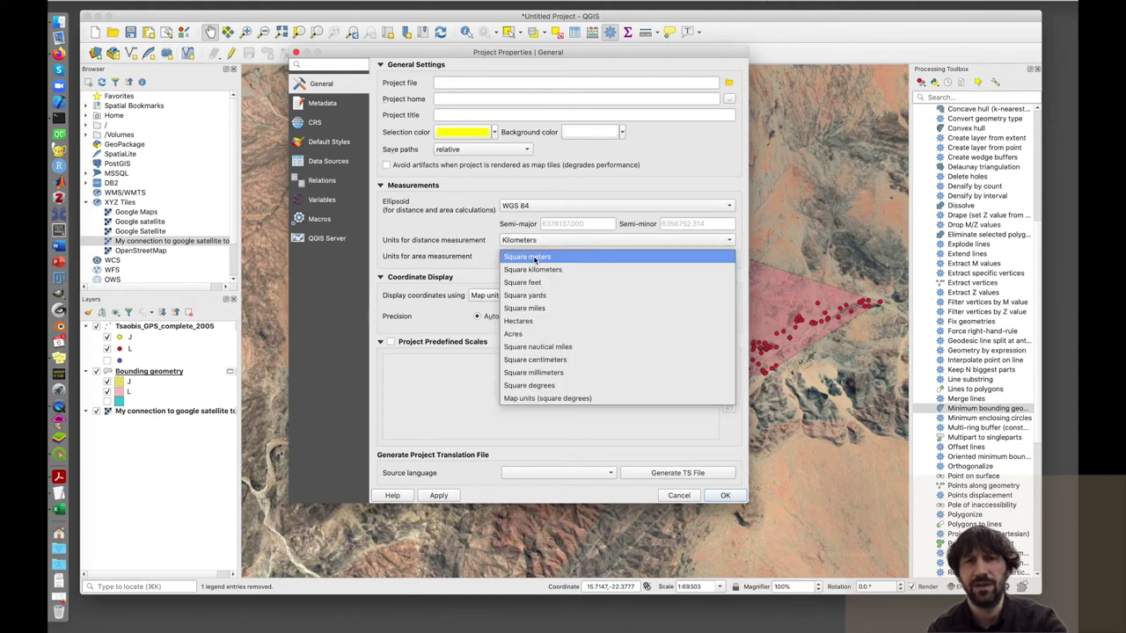
{"action": "left_click", "coordinate": [532, 269]}
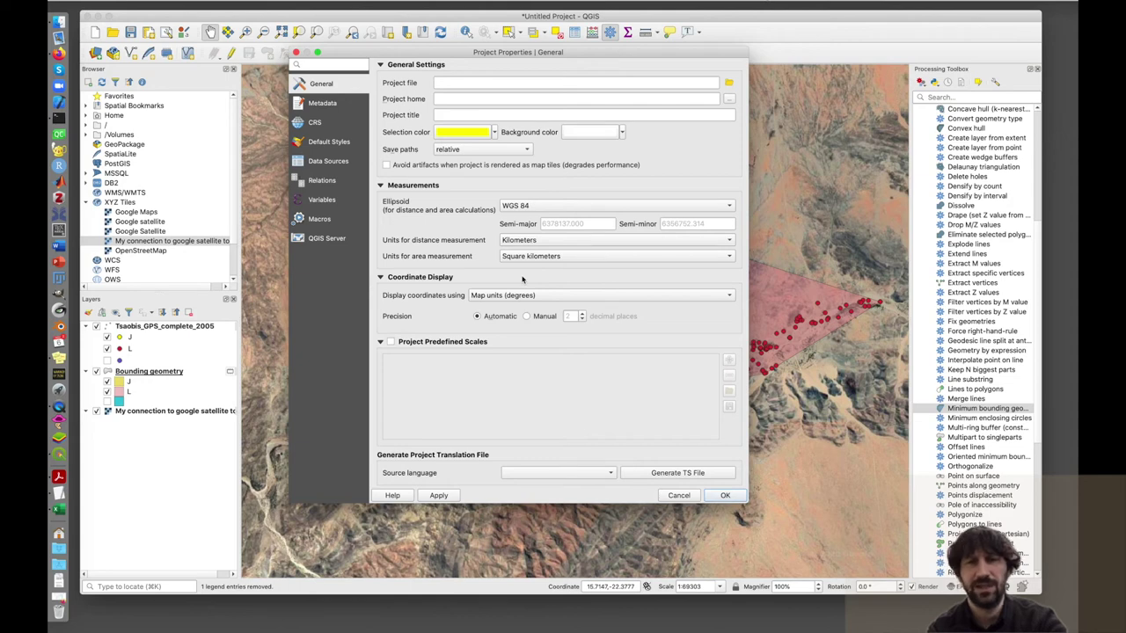
{"action": "left_click", "coordinate": [725, 495]}
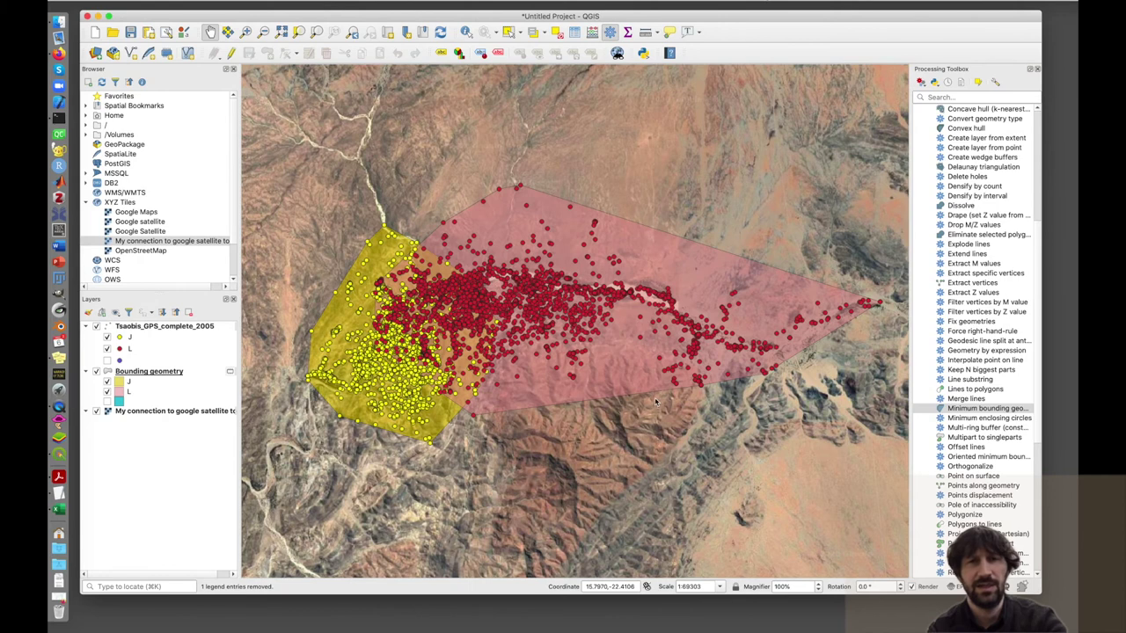
- Open the attribute table of the Bounding geometry layer and turn on editing
{"action": "left_click", "coordinate": [159, 373]}
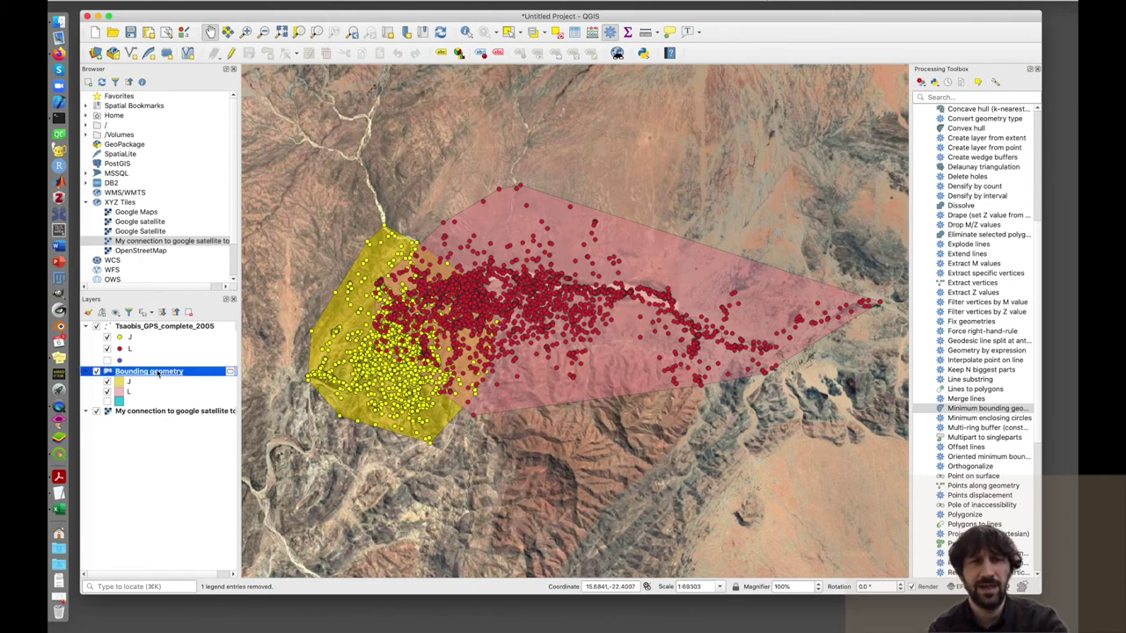
{"action": "right_click", "coordinate": [159, 373]}
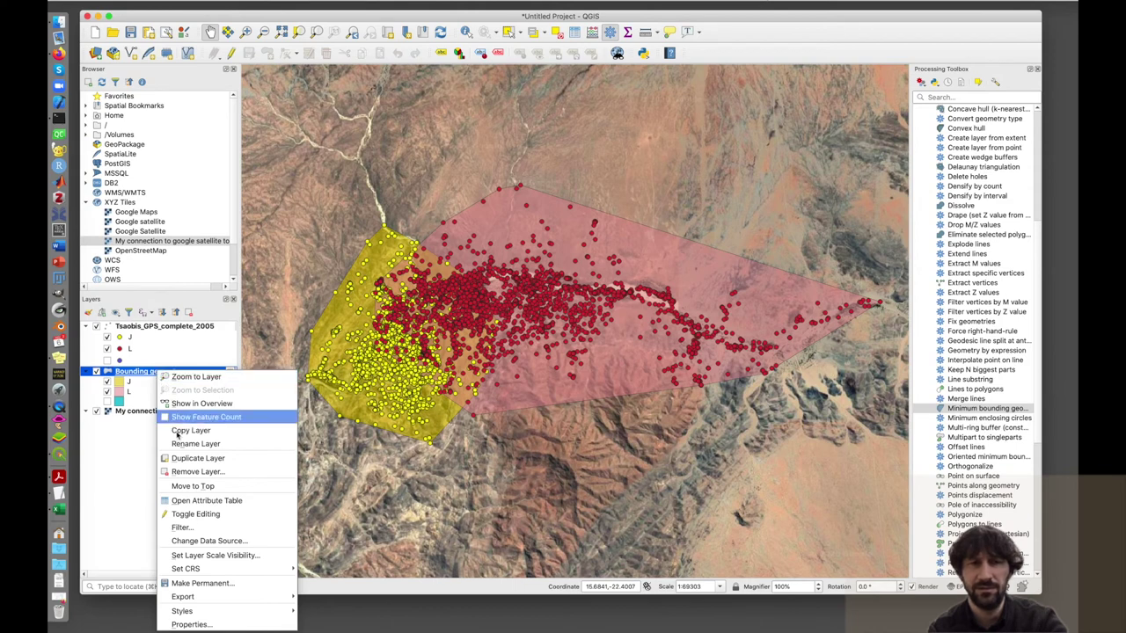
{"action": "left_click", "coordinate": [204, 500]}
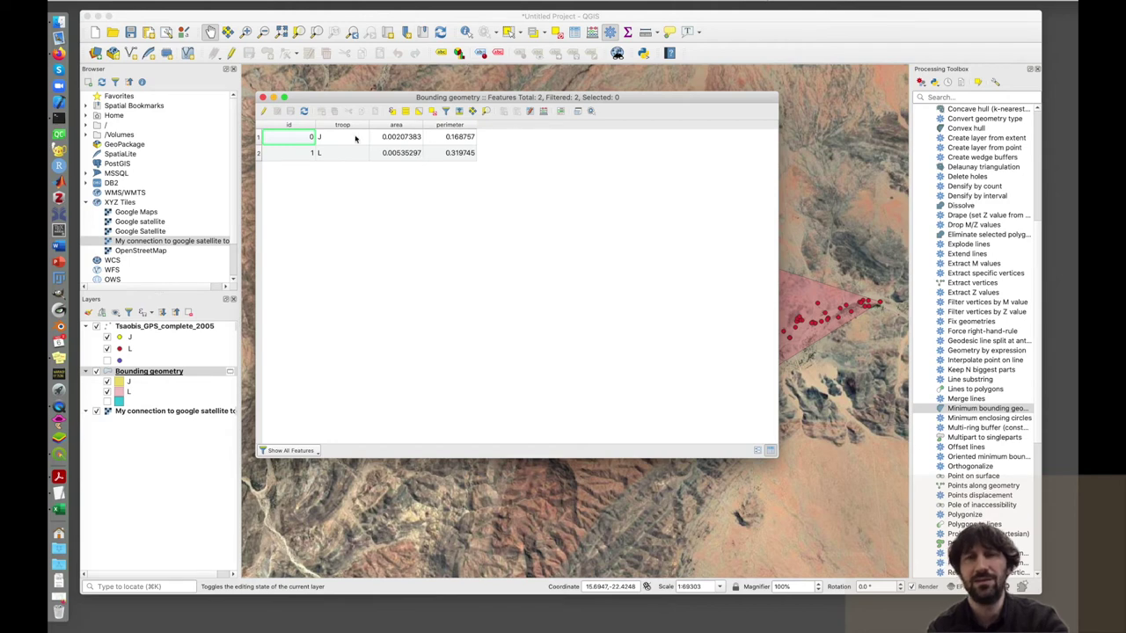
{"action": "left_click", "coordinate": [263, 111]}
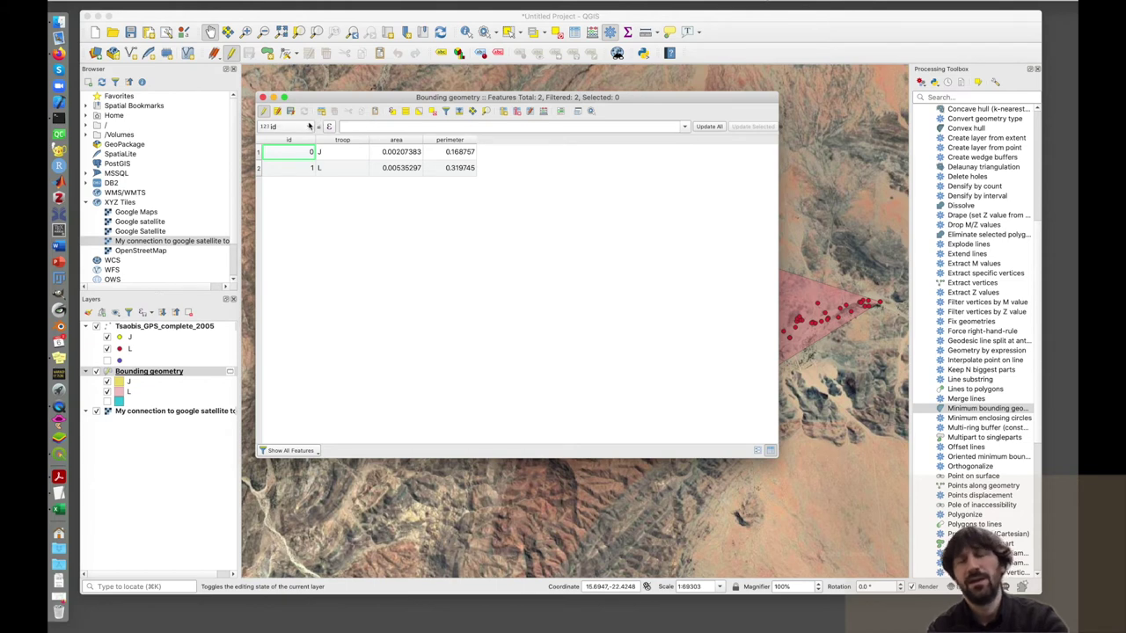
- Recalculate the area field for all hulls with the geometry expression $area
{"action": "left_click", "coordinate": [309, 128]}
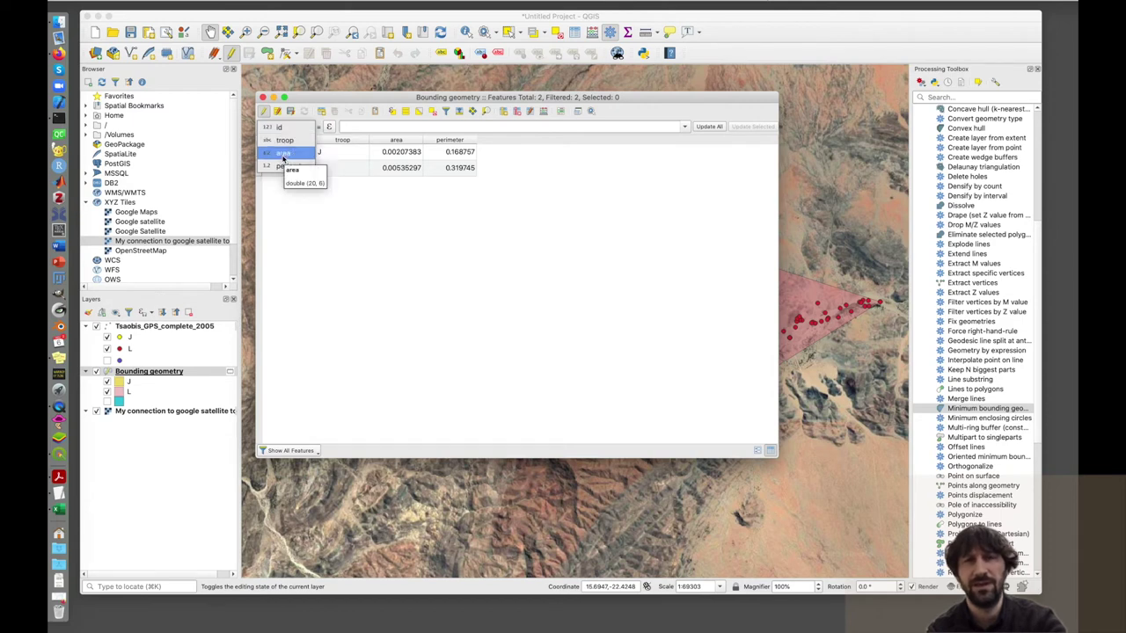
{"action": "left_click", "coordinate": [290, 155]}
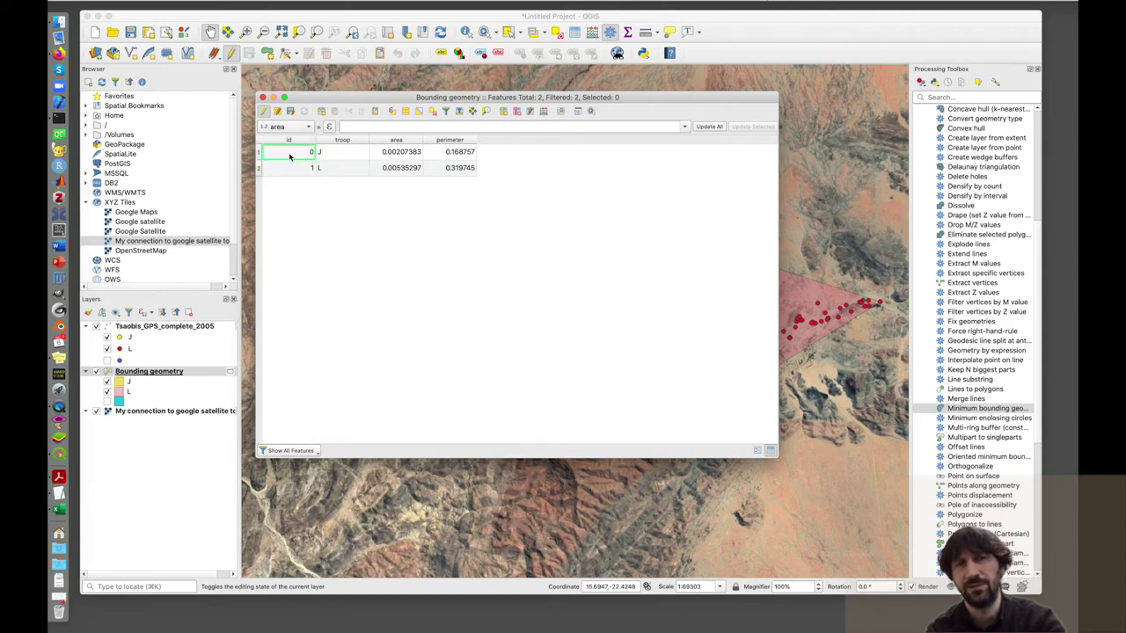
{"action": "left_click", "coordinate": [329, 127]}
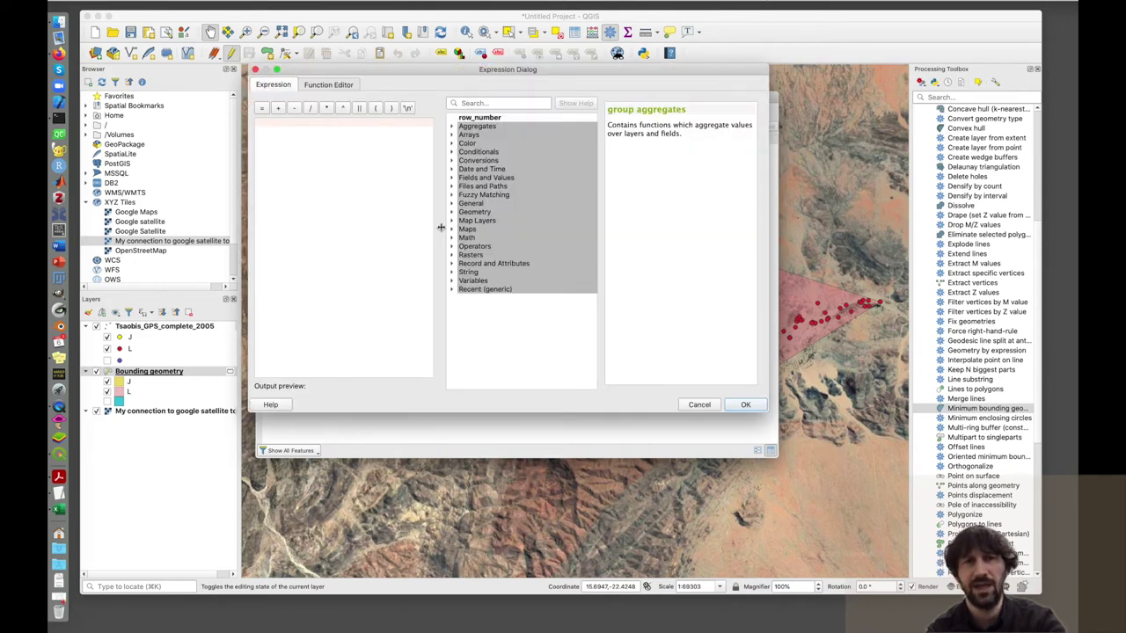
{"action": "left_click", "coordinate": [452, 214]}
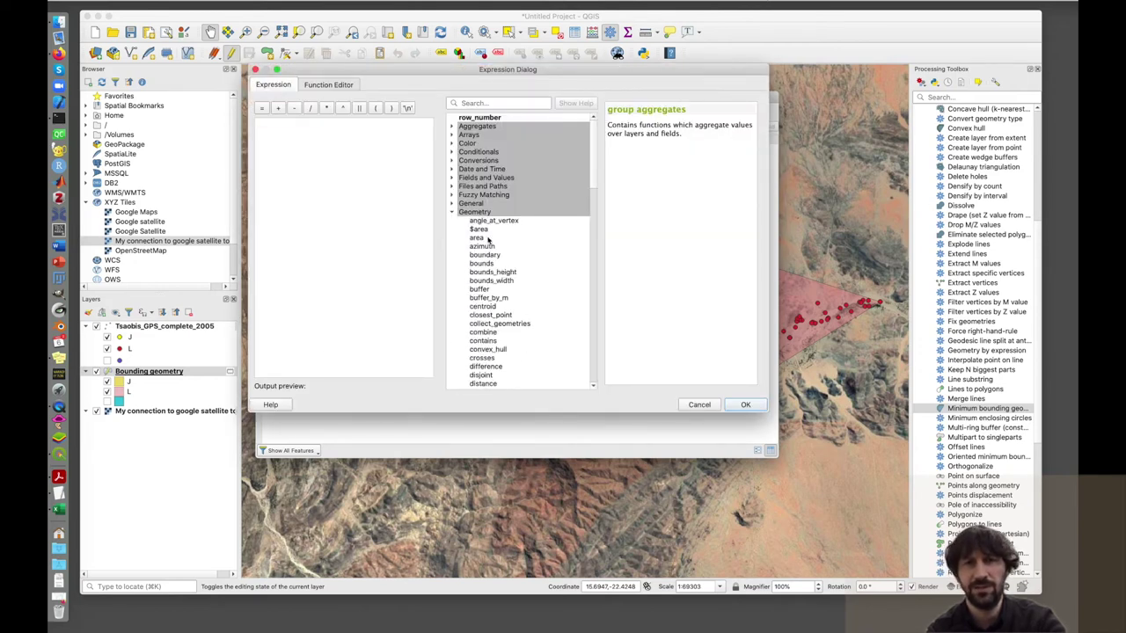
{"action": "double_click", "coordinate": [479, 229]}
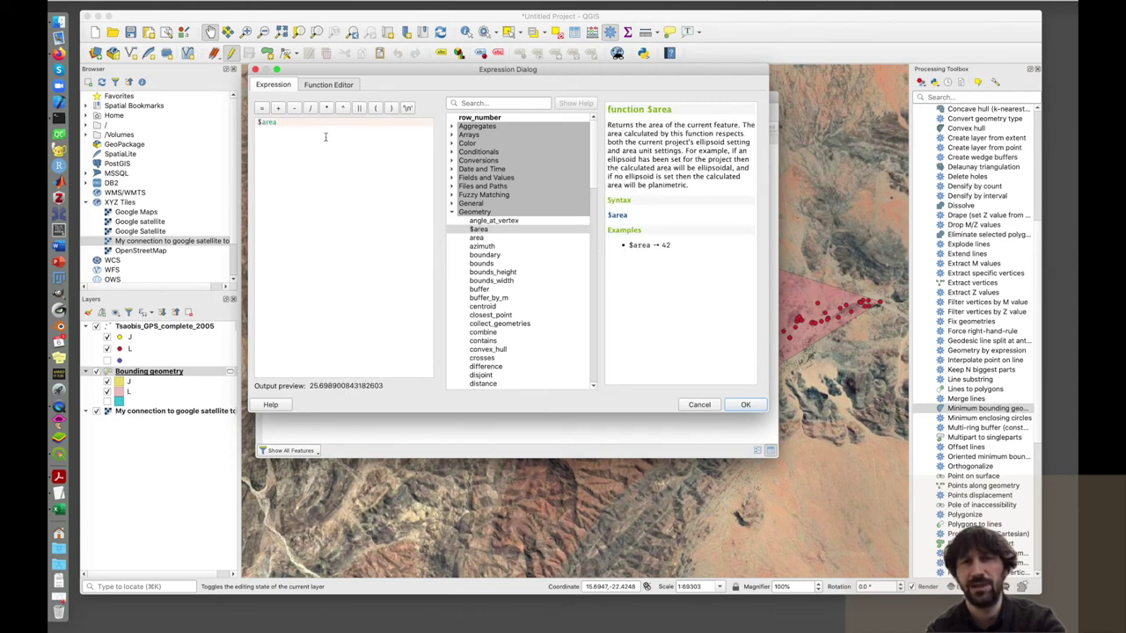
{"action": "left_click", "coordinate": [746, 406]}
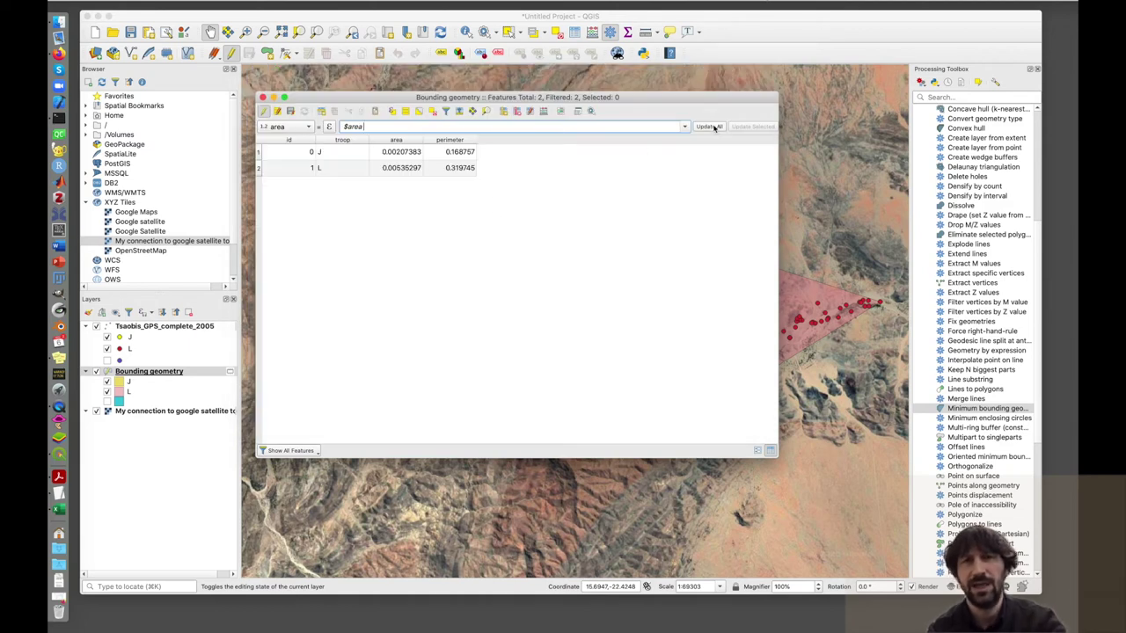
{"action": "left_click", "coordinate": [710, 127]}
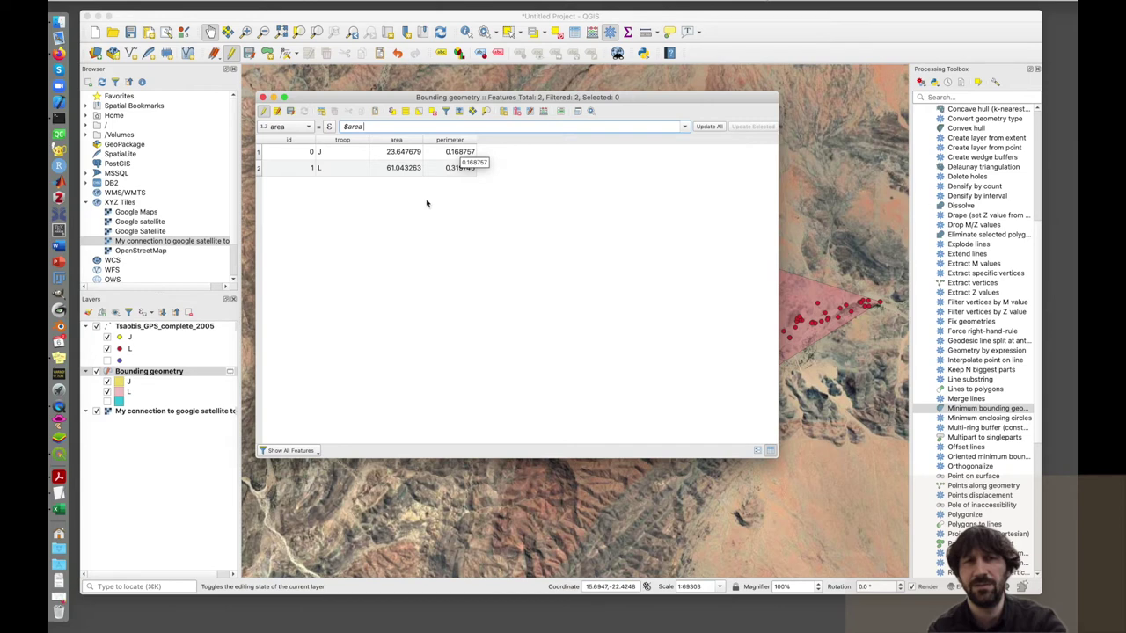
- Choose perimeter as the field to update and insert the $perimeter geometry function into its expression
{"action": "left_click", "coordinate": [308, 126]}
{"action": "left_click", "coordinate": [321, 148]}
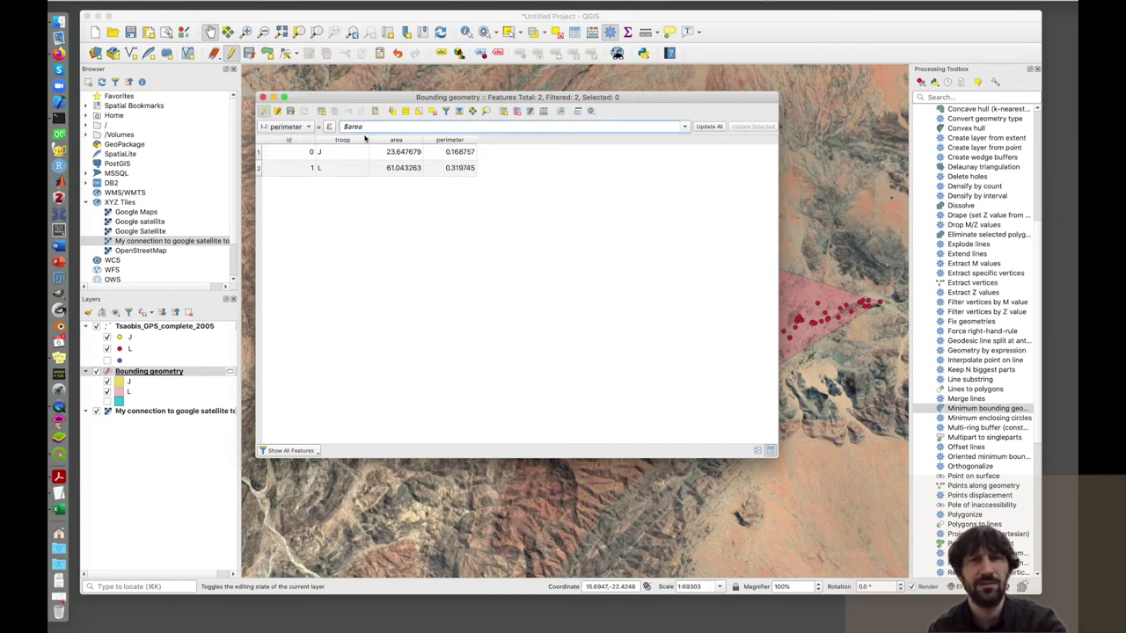
{"action": "left_click", "coordinate": [328, 126]}
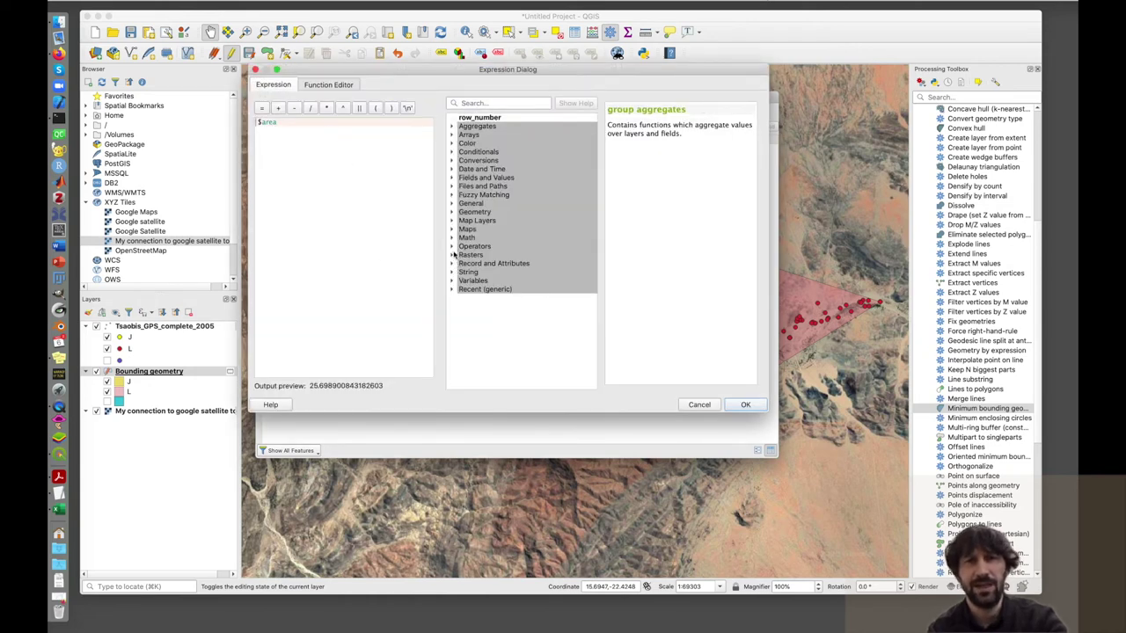
{"action": "left_click", "coordinate": [452, 212]}
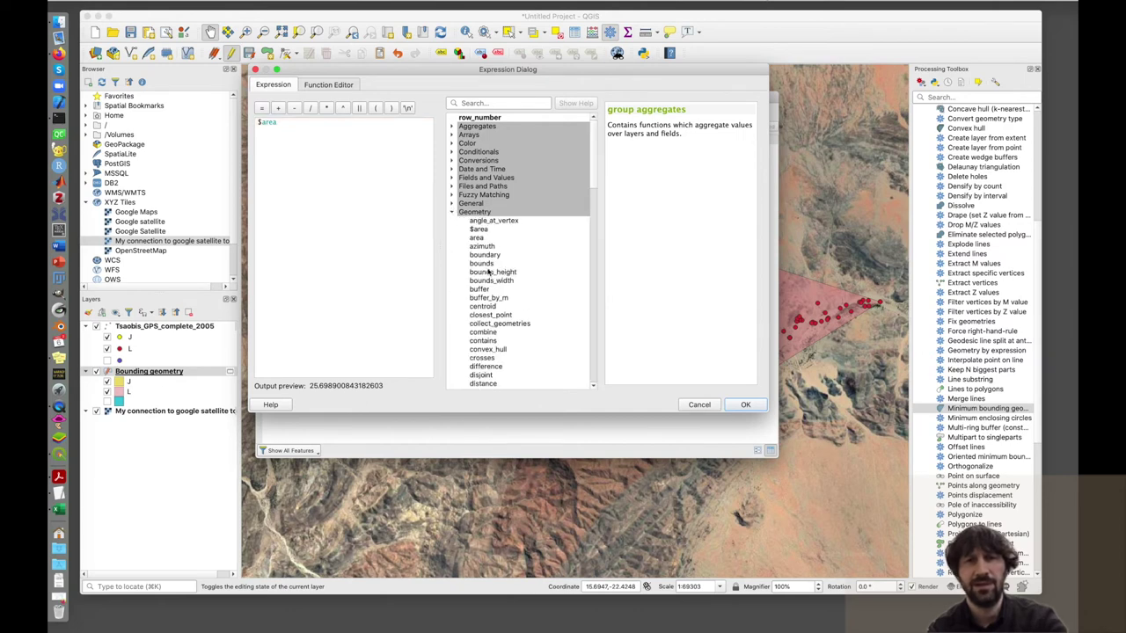
{"action": "scroll", "coordinate": [484, 295], "scroll_direction": "down", "scroll_amount": 3}
{"action": "scroll", "coordinate": [489, 292], "scroll_direction": "down", "scroll_amount": 5}
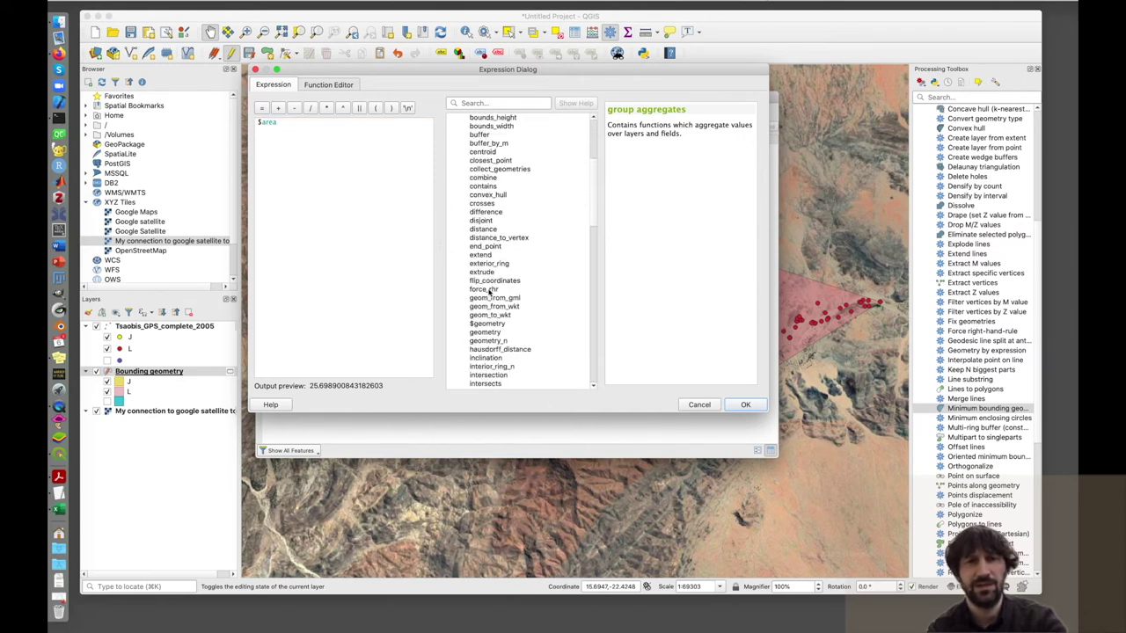
{"action": "double_click", "coordinate": [490, 290]}
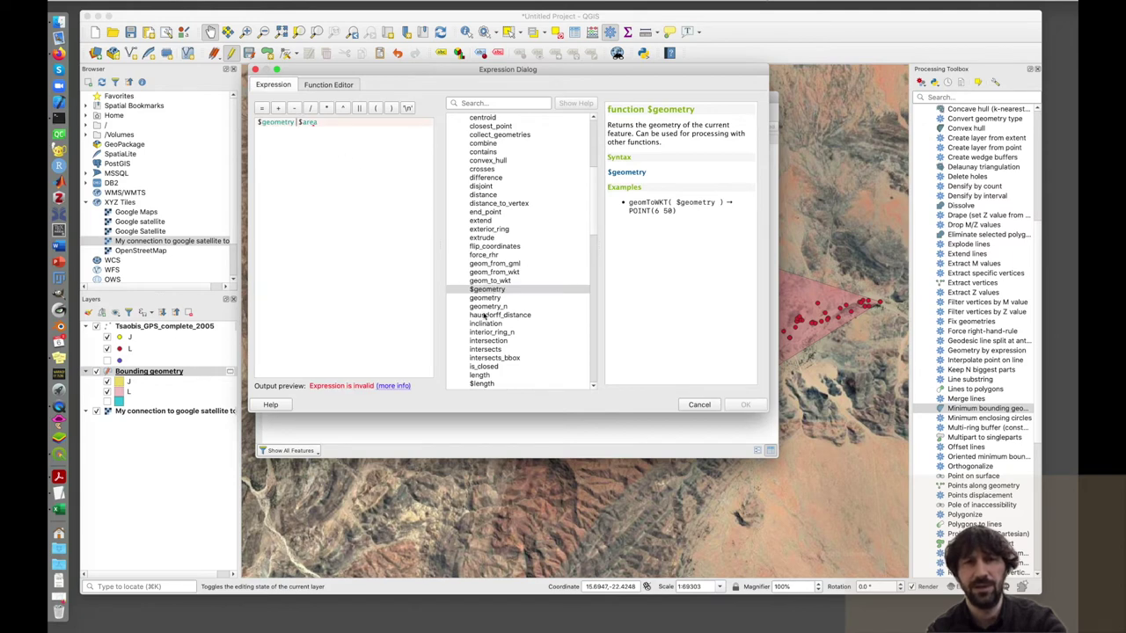
{"action": "scroll", "coordinate": [485, 308], "scroll_direction": "down", "scroll_amount": 7}
{"action": "scroll", "coordinate": [484, 315], "scroll_direction": "down", "scroll_amount": 7}
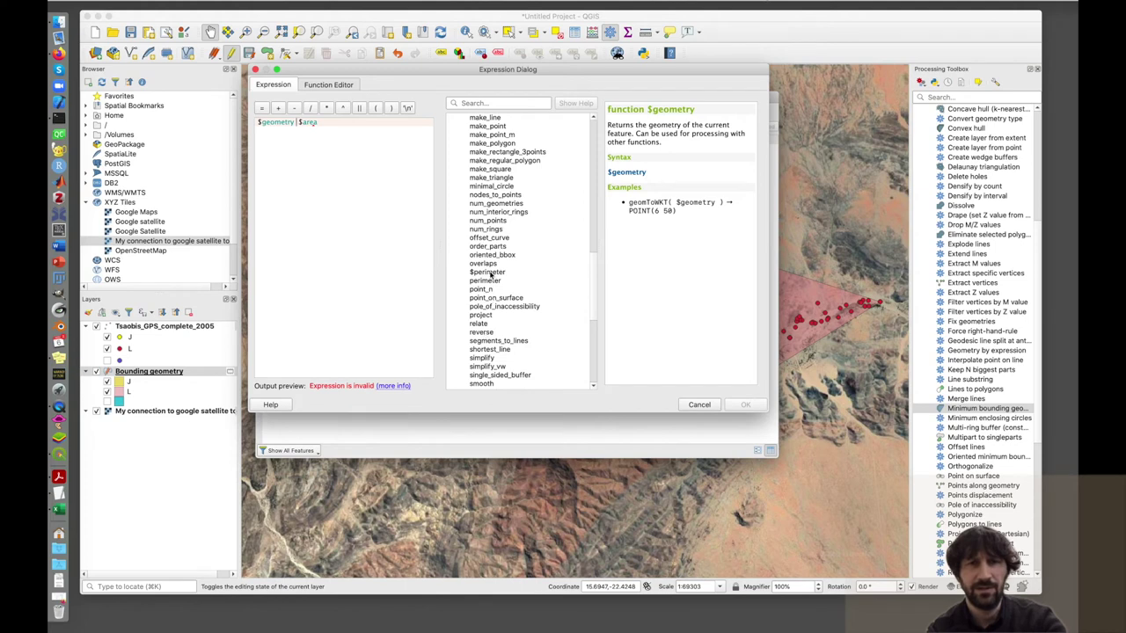
{"action": "double_click", "coordinate": [488, 272]}
- Reduce the expression to $perimeter alone, update the perimeter field for all hulls with it and close the attribute table
{"action": "left_click_drag", "start_coordinate": [370, 121], "coordinate": [338, 122]}
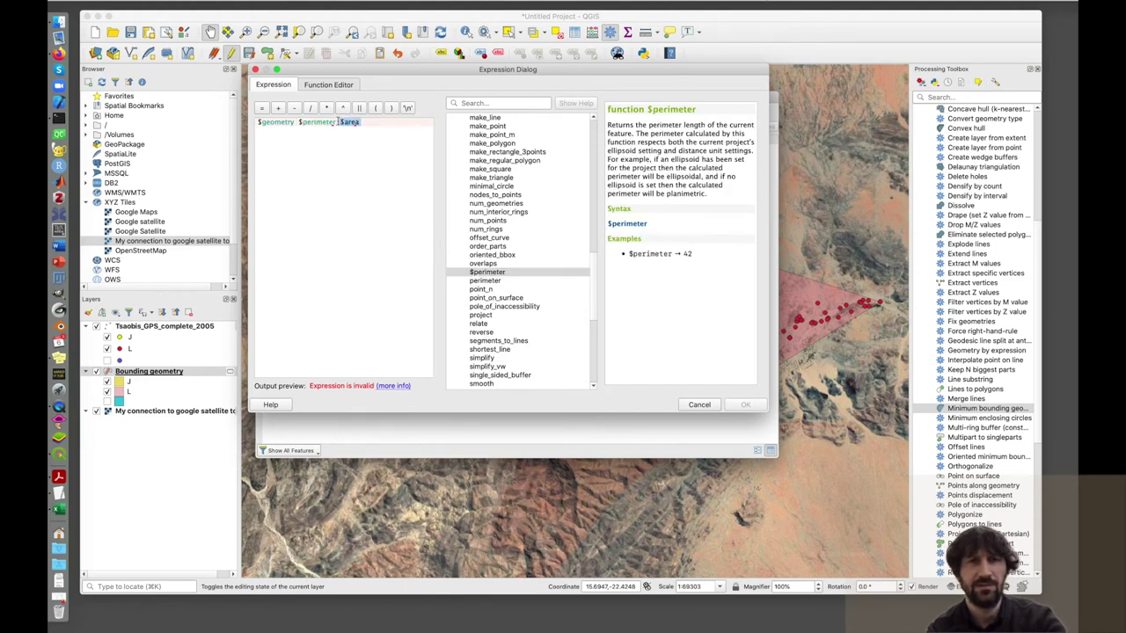
{"action": "key", "text": "BackSpace"}
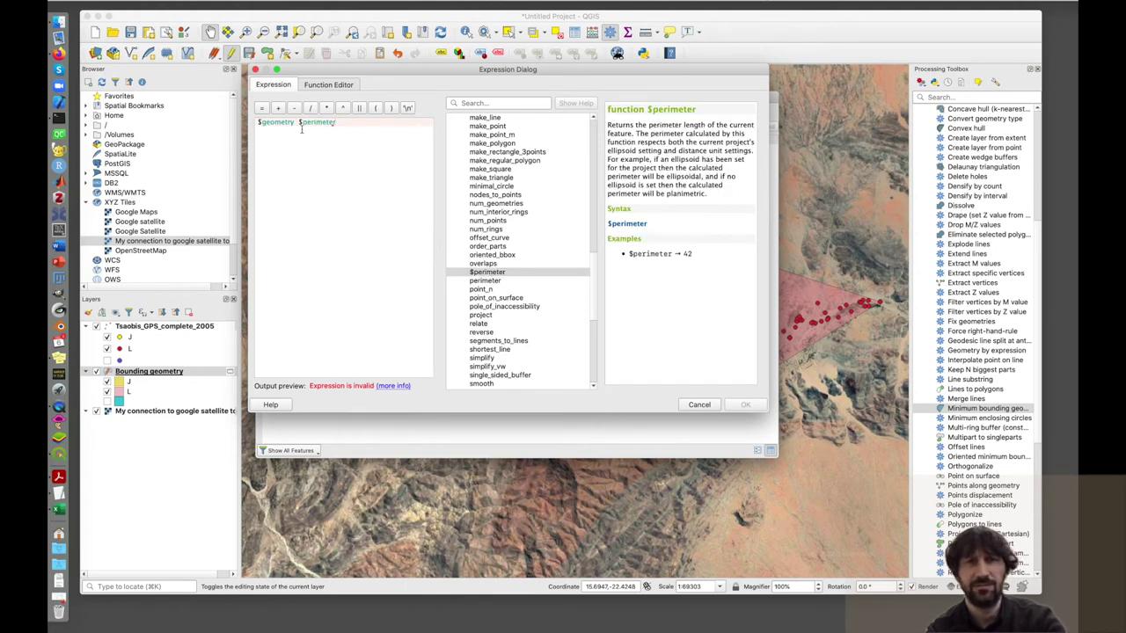
{"action": "left_click_drag", "start_coordinate": [299, 122], "coordinate": [254, 122]}
{"action": "key", "text": "BackSpace"}
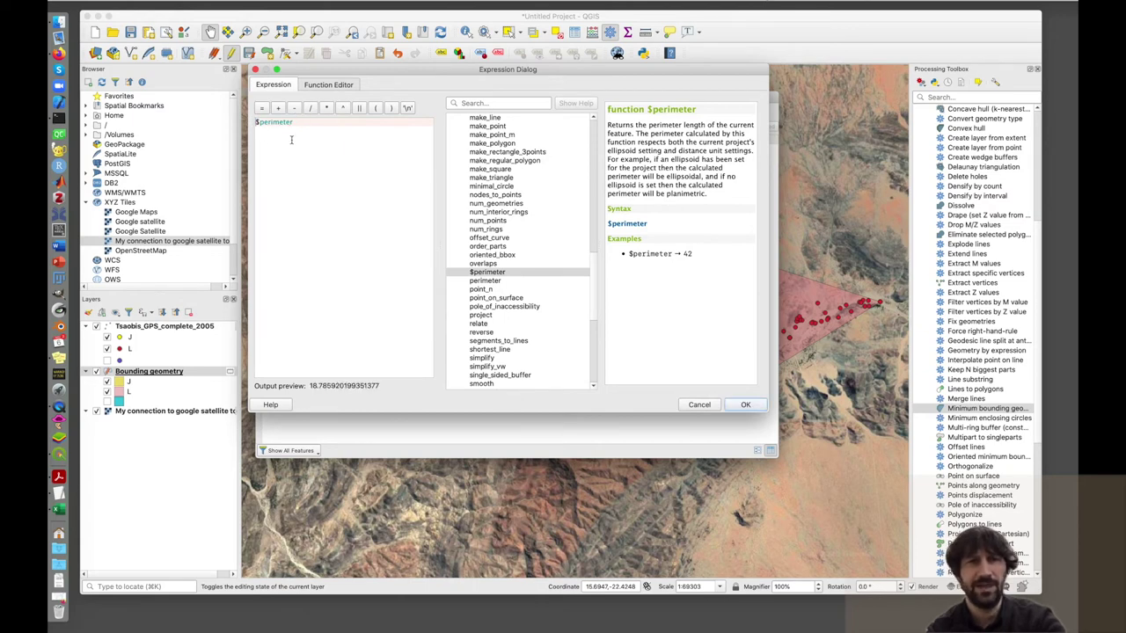
{"action": "left_click", "coordinate": [746, 406]}
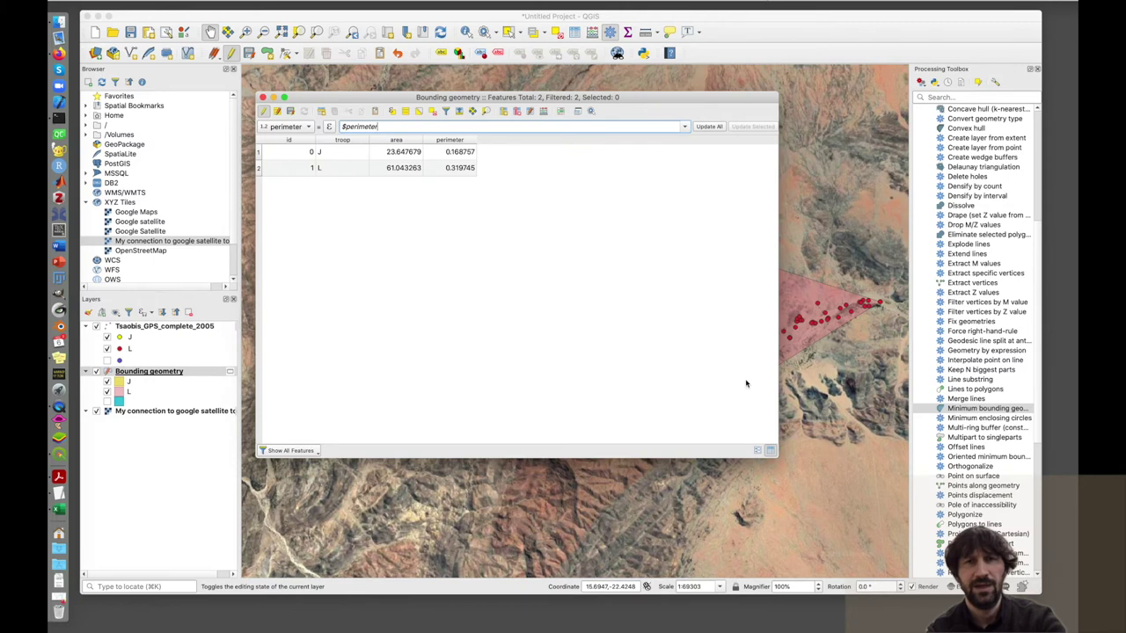
{"action": "left_click", "coordinate": [708, 126]}
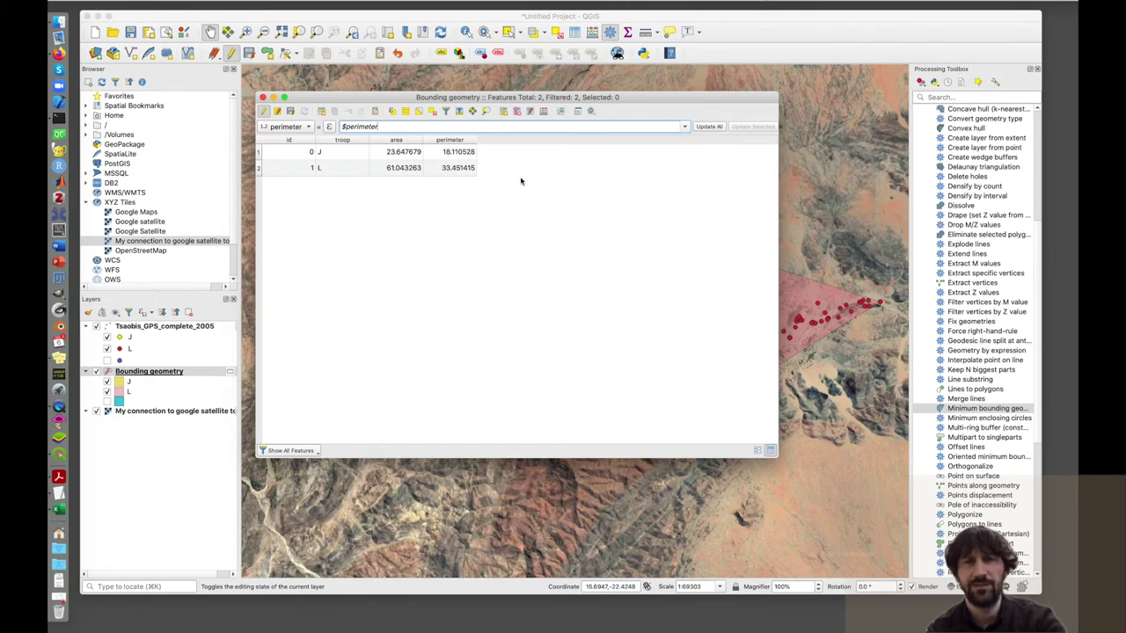
{"action": "left_click", "coordinate": [262, 97]}
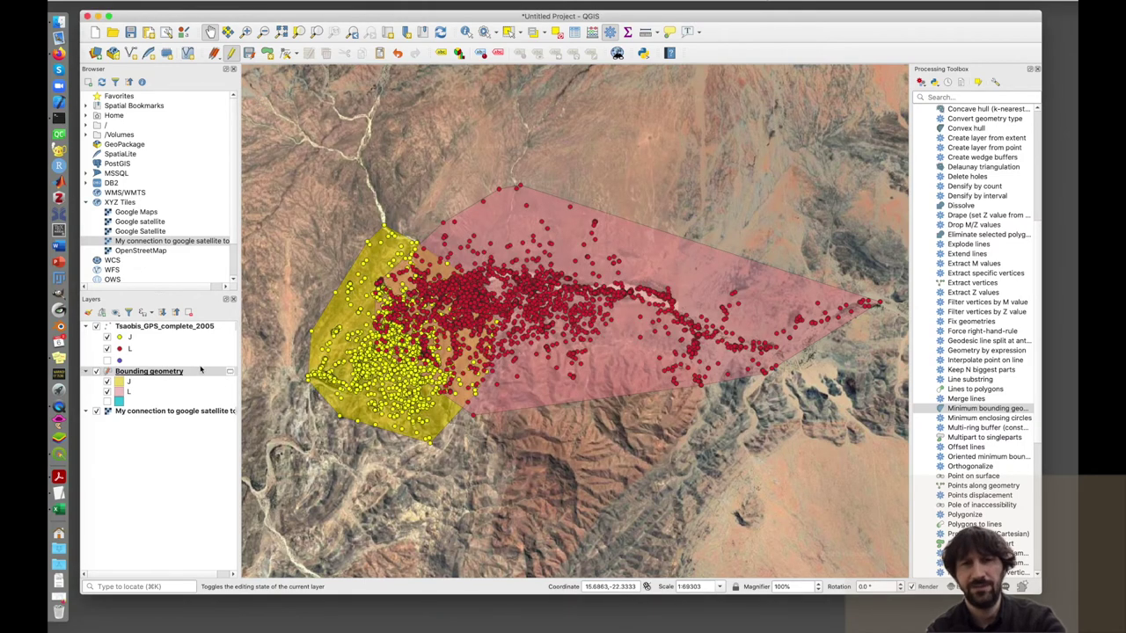
- Reopen the attribute table of the Bounding geometry layer to check the area and perimeter values of both troops
{"action": "right_click", "coordinate": [174, 373]}
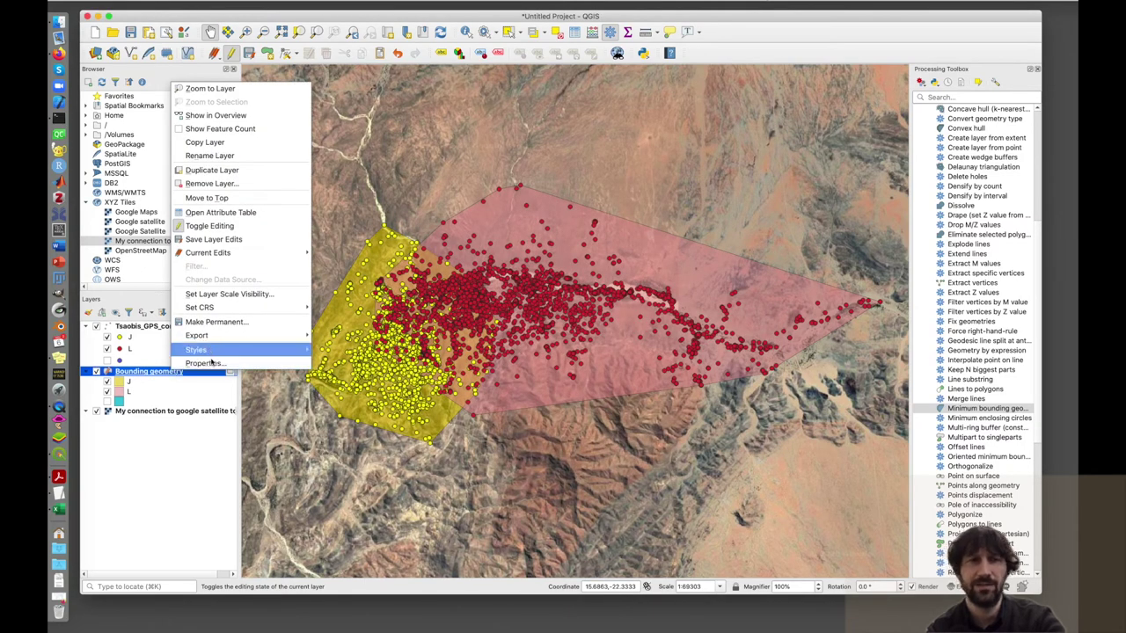
{"action": "left_click", "coordinate": [234, 213]}
{"action": "key", "text": "Escape"}
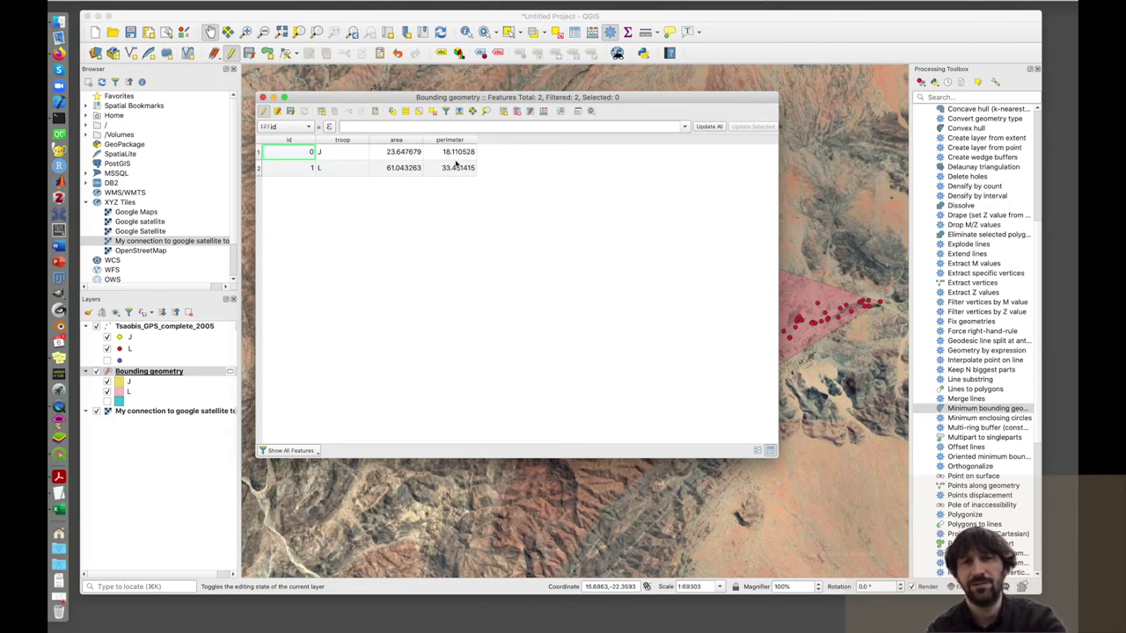
{"action": "left_click", "coordinate": [262, 98]}
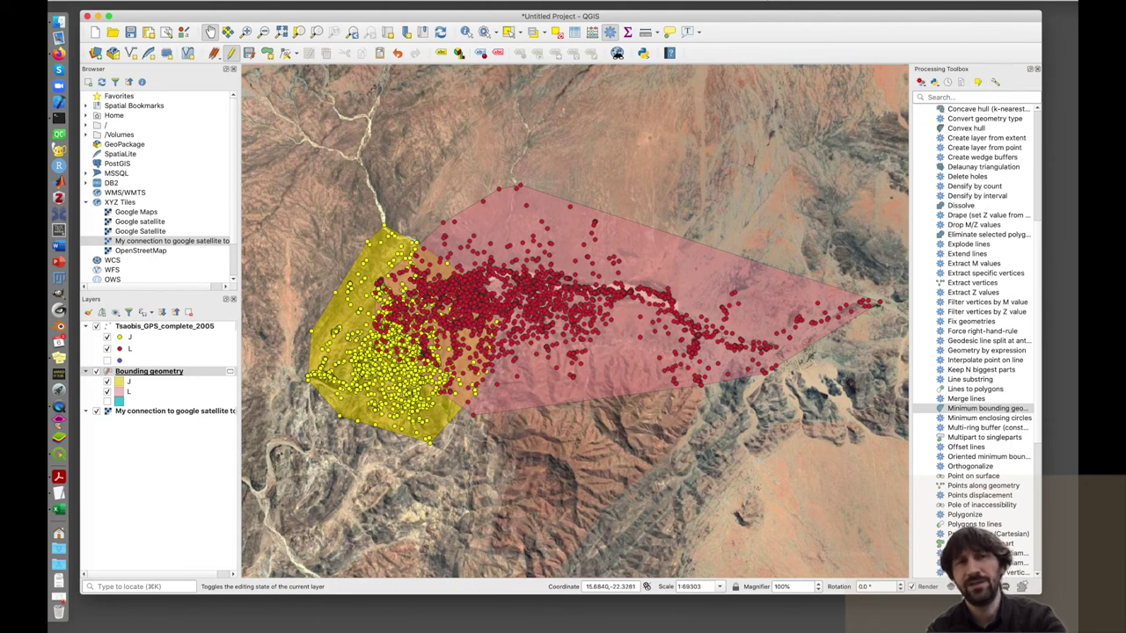
- Open the scale bar decoration settings for the map and enable the scale bar
{"action": "left_click", "coordinate": [150, 0]}
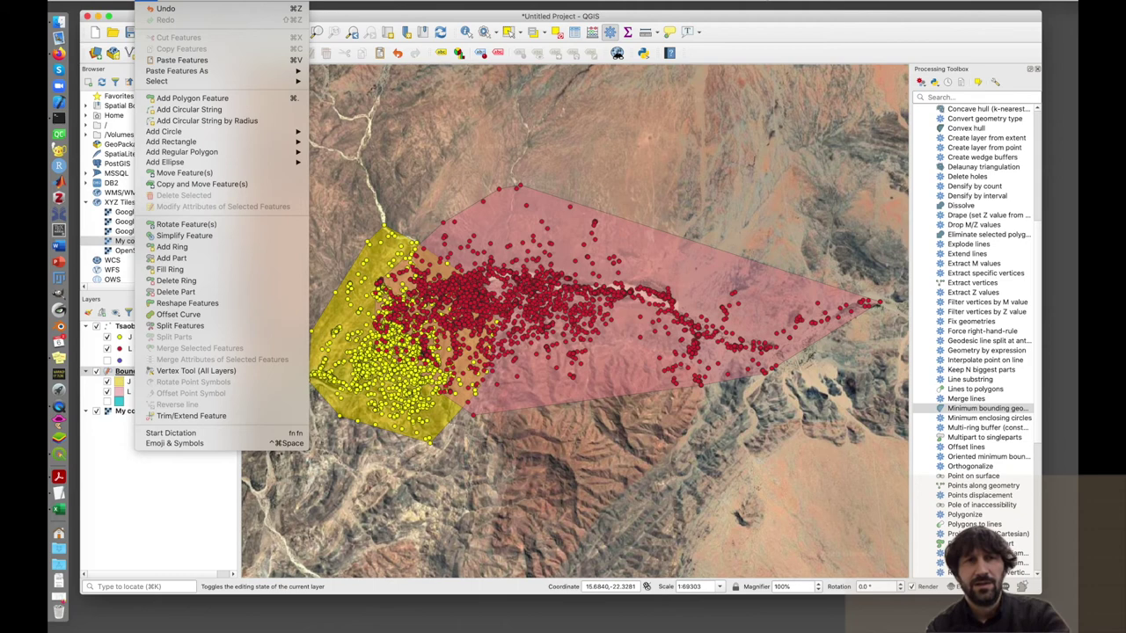
{"action": "mouse_move", "coordinate": [176, 0]}
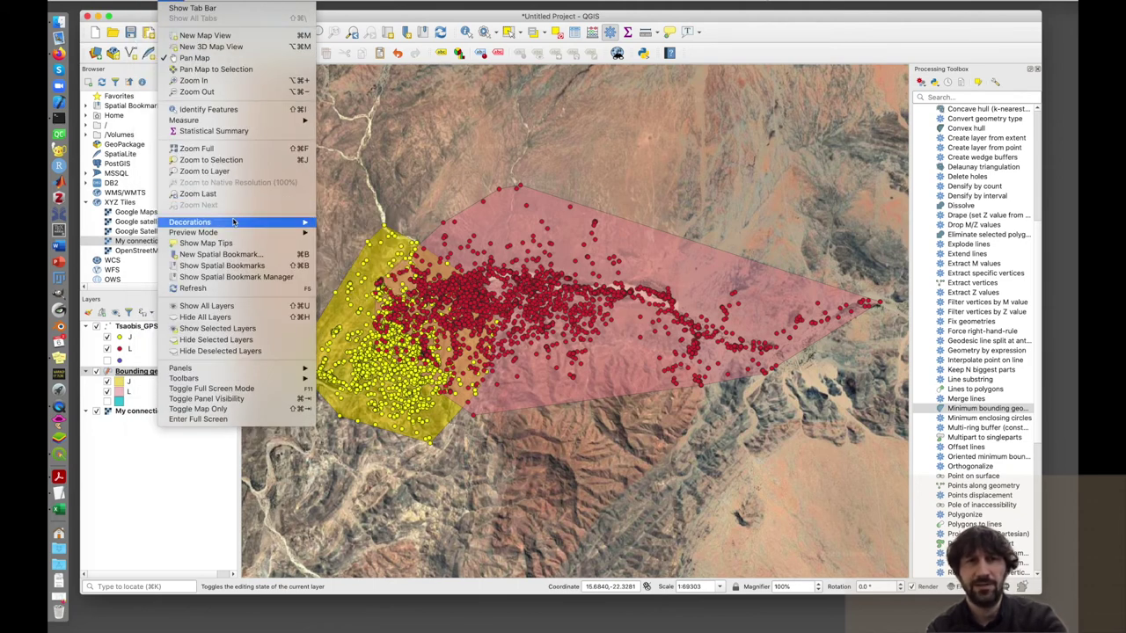
{"action": "mouse_move", "coordinate": [237, 223]}
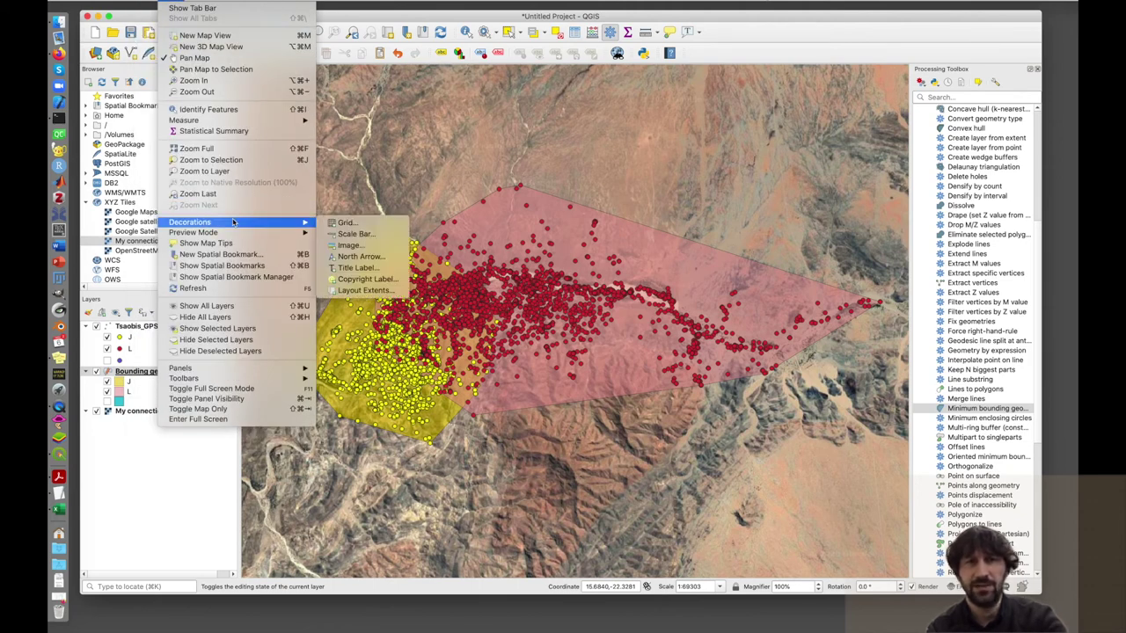
{"action": "left_click", "coordinate": [358, 236]}
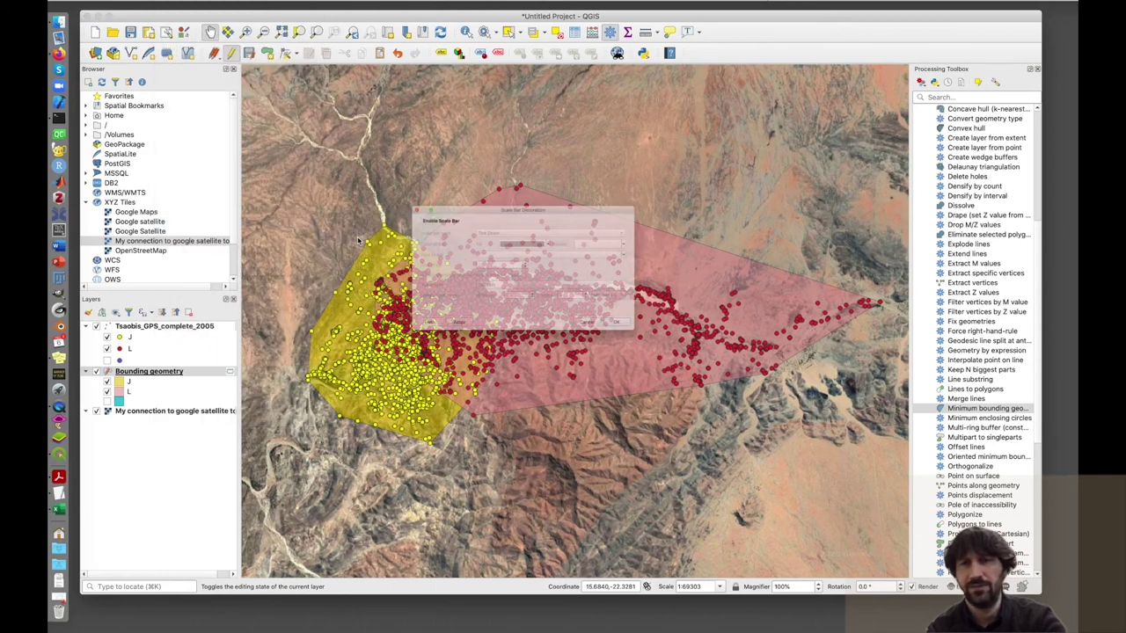
{"action": "left_click", "coordinate": [378, 195]}
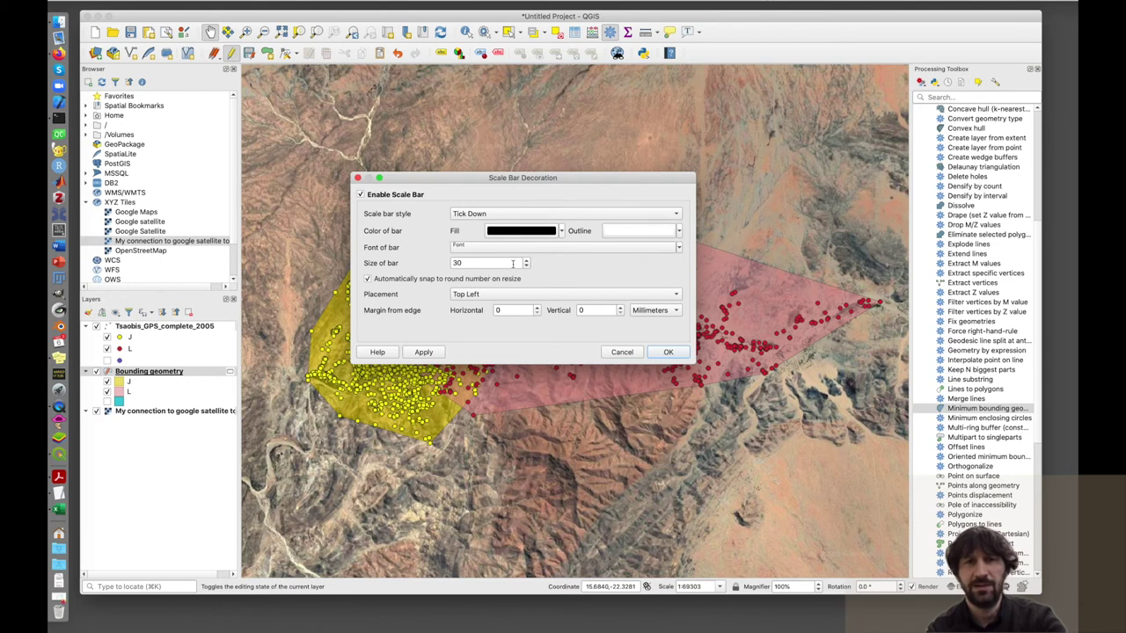
{"action": "left_click", "coordinate": [508, 253]}
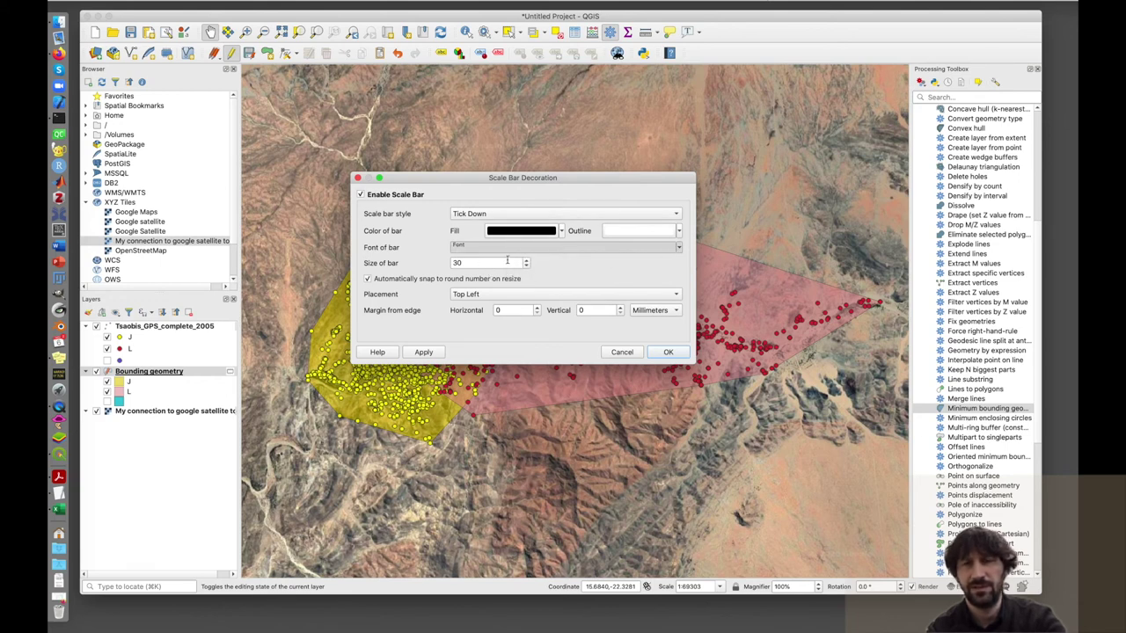
{"action": "left_click", "coordinate": [678, 250]}
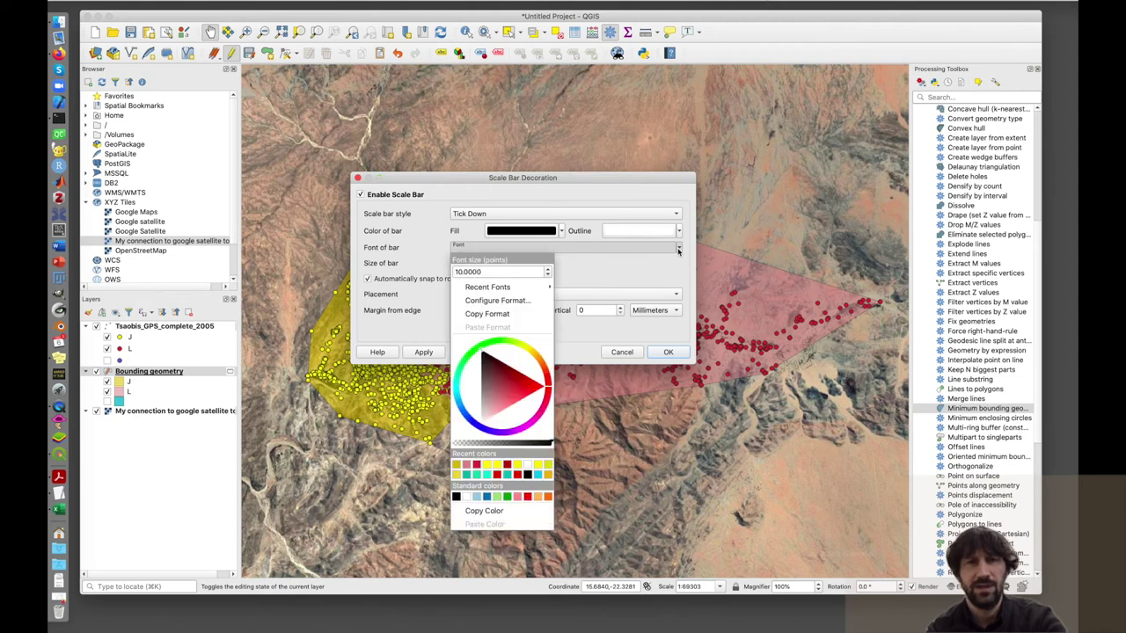
{"action": "key", "text": "Escape"}
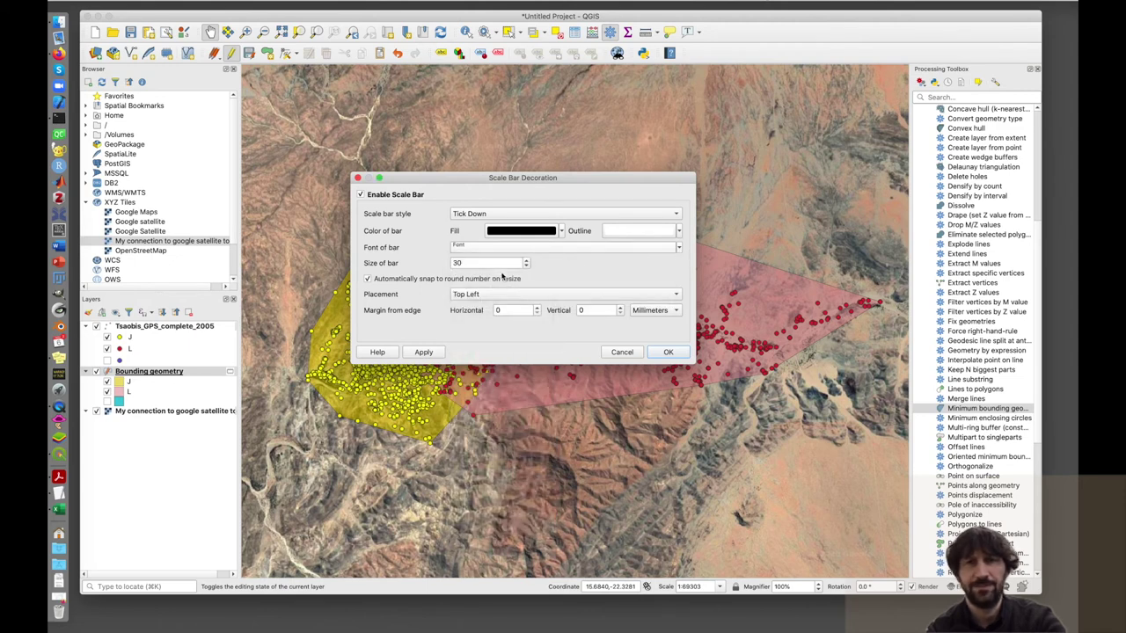
- Set the font size of the scale bar to 36 points
{"action": "left_click", "coordinate": [498, 249]}
{"action": "left_click_drag", "start_coordinate": [454, 255], "coordinate": [409, 263]}
{"action": "type", "text": "35"}
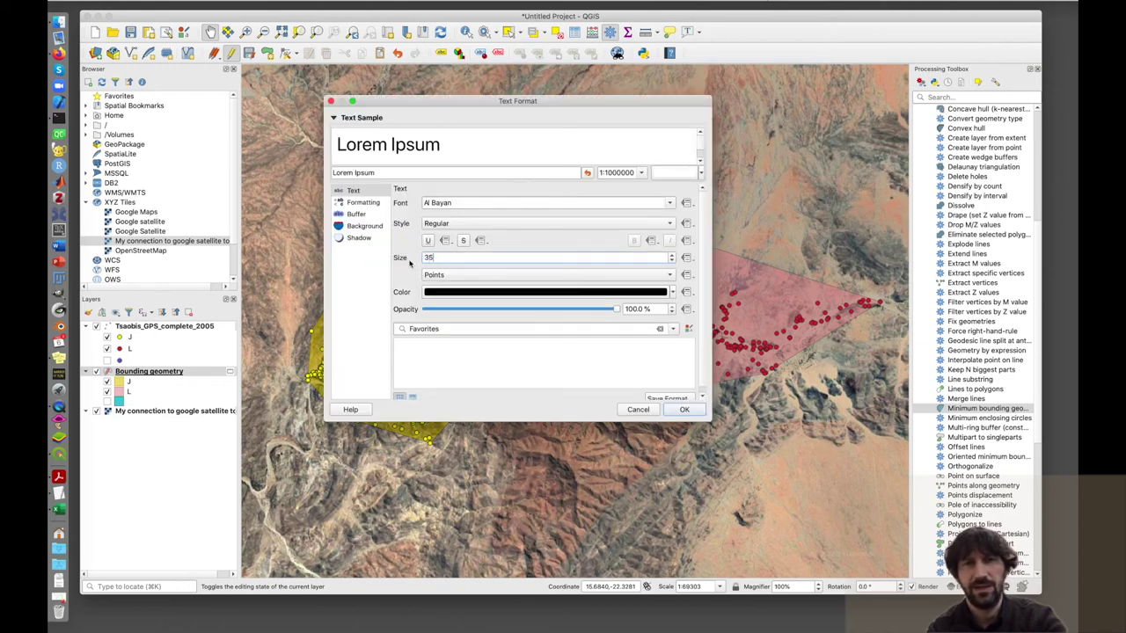
{"action": "key", "text": "BackSpace"}
{"action": "type", "text": "6"}
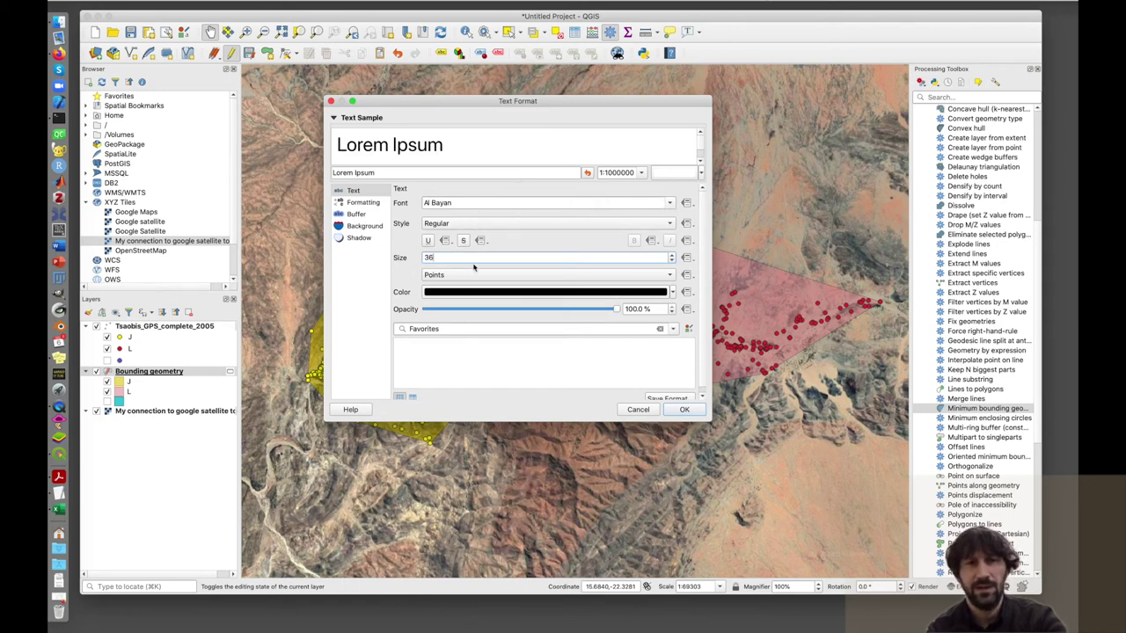
{"action": "left_click", "coordinate": [684, 411]}
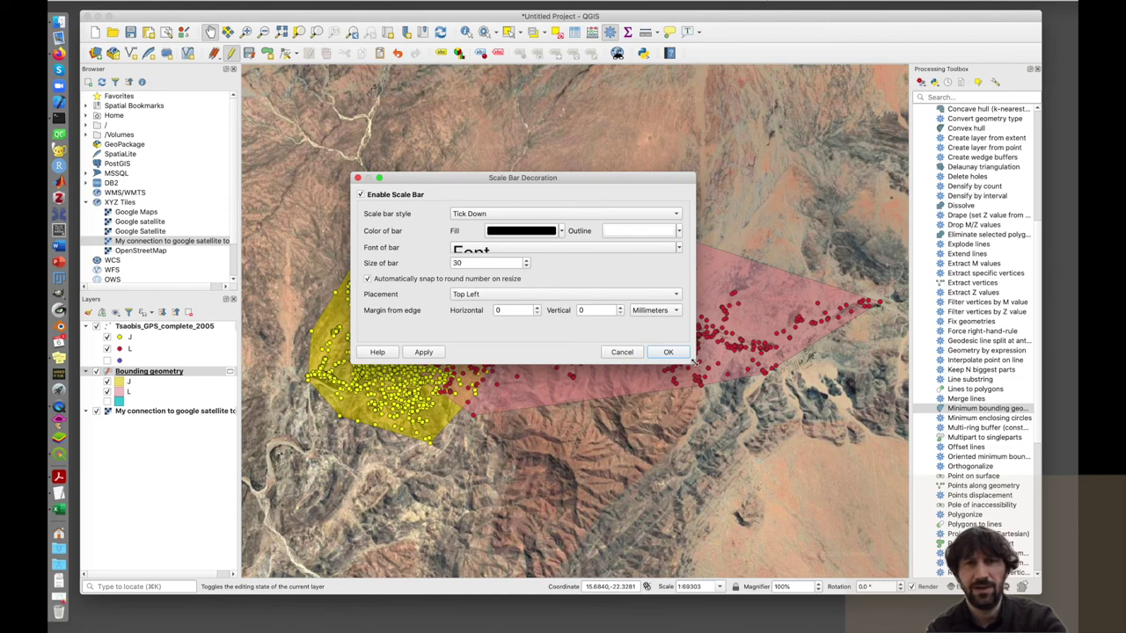
- Place the scale bar at Bottom Right with horizontal and vertical margins of 30 millimeters and apply the decoration
{"action": "left_click_drag", "start_coordinate": [695, 363], "coordinate": [707, 450]}
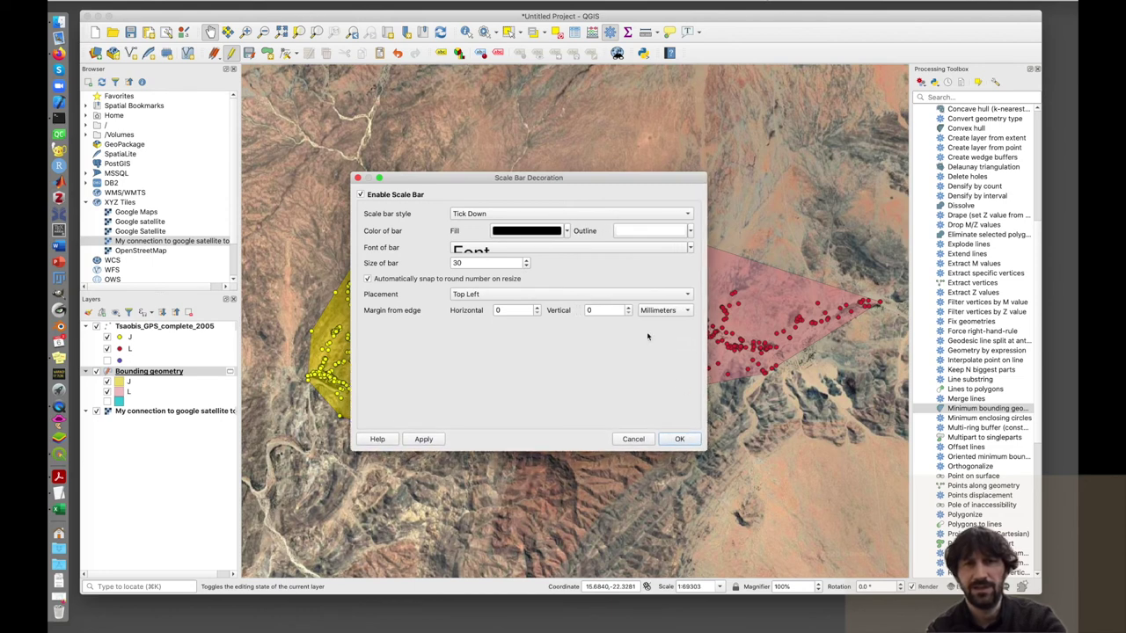
{"action": "left_click", "coordinate": [587, 296]}
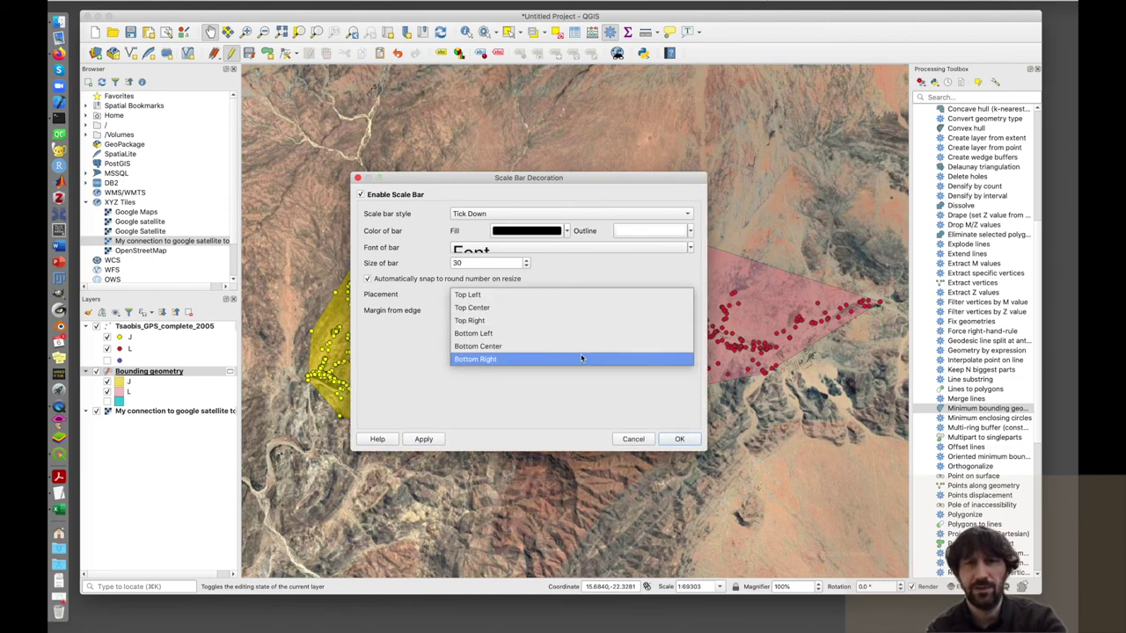
{"action": "left_click", "coordinate": [578, 359]}
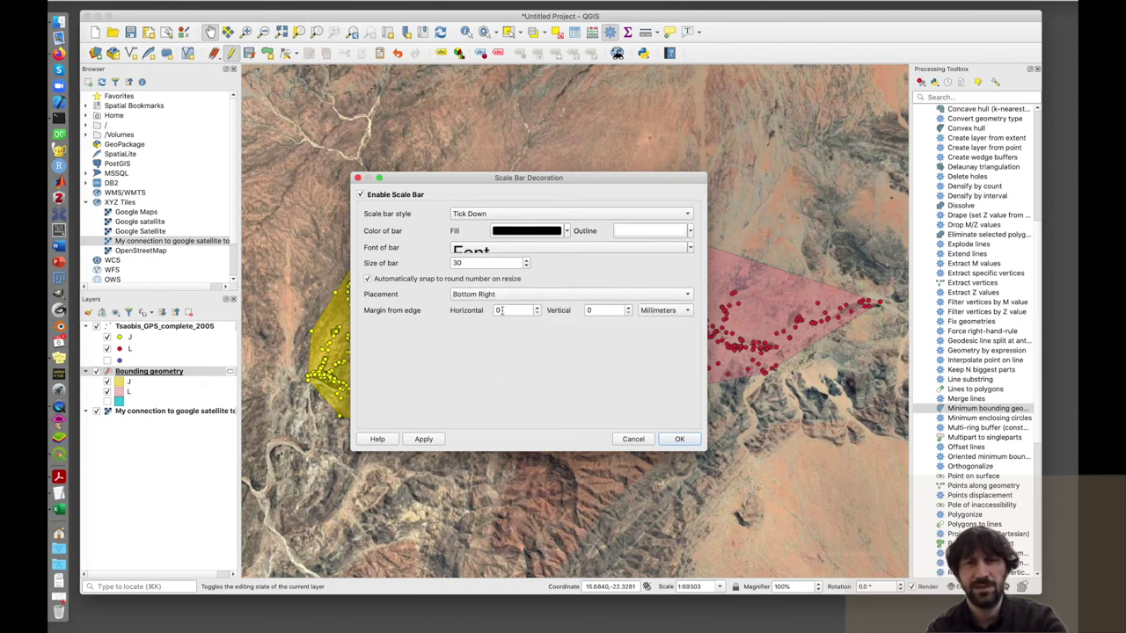
{"action": "type", "text": "30"}
{"action": "left_click", "coordinate": [602, 309]}
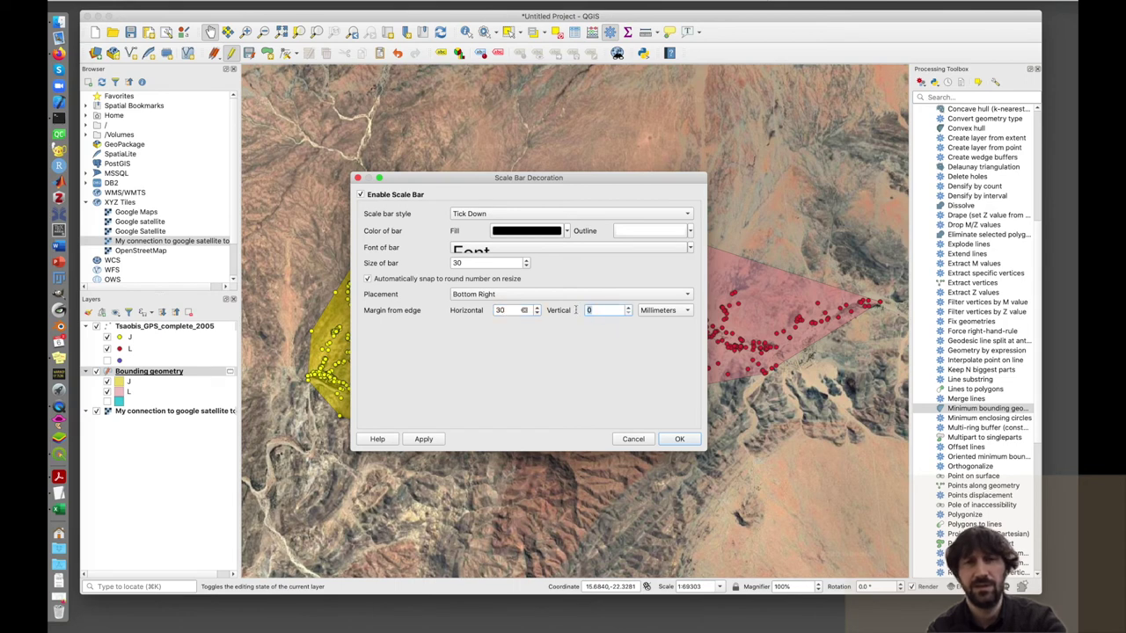
{"action": "type", "text": "30"}
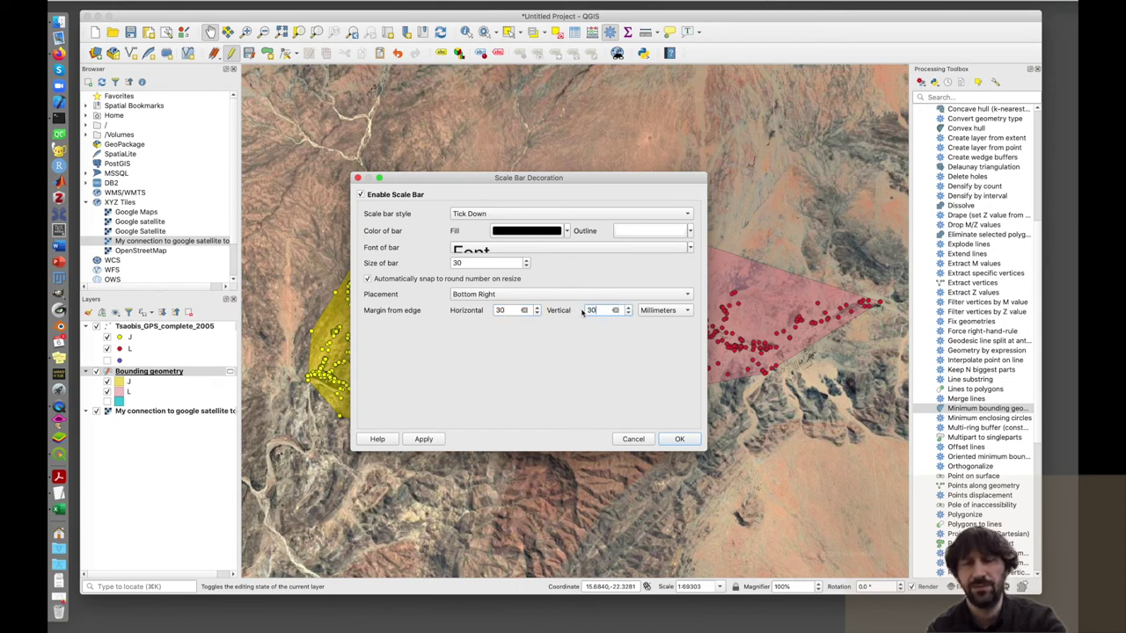
{"action": "left_click", "coordinate": [679, 438]}
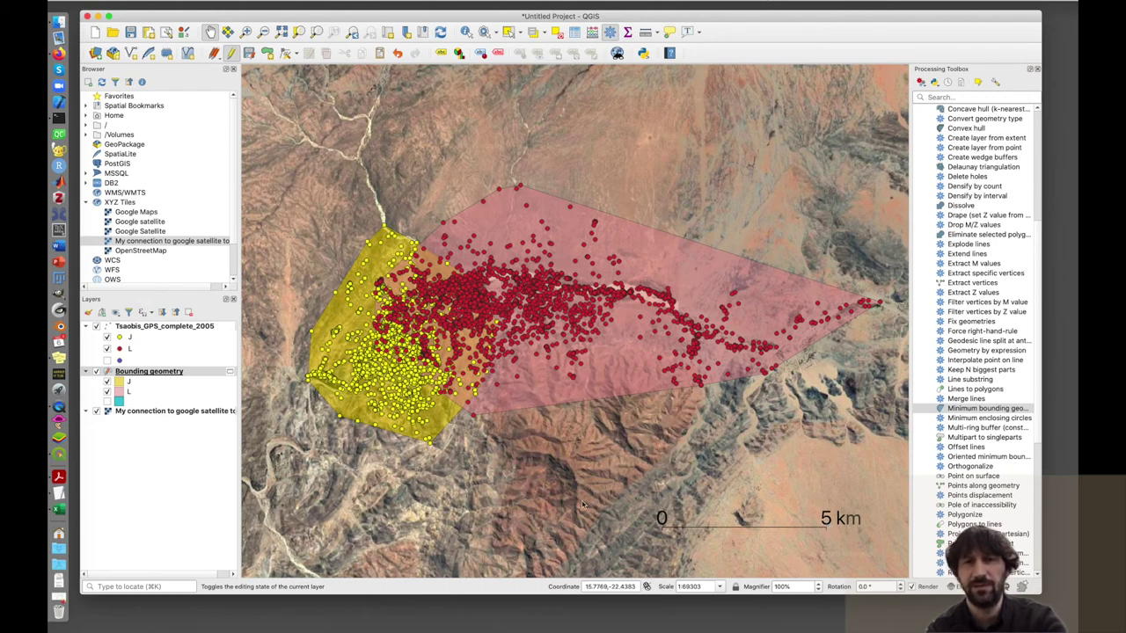
- Check the scale bar at different map scales and view the hulls with the Google satellite layer temporarily hidden
{"action": "scroll", "coordinate": [601, 493], "scroll_direction": "up", "scroll_amount": 3}
{"action": "scroll", "coordinate": [639, 496], "scroll_direction": "down", "scroll_amount": 3}
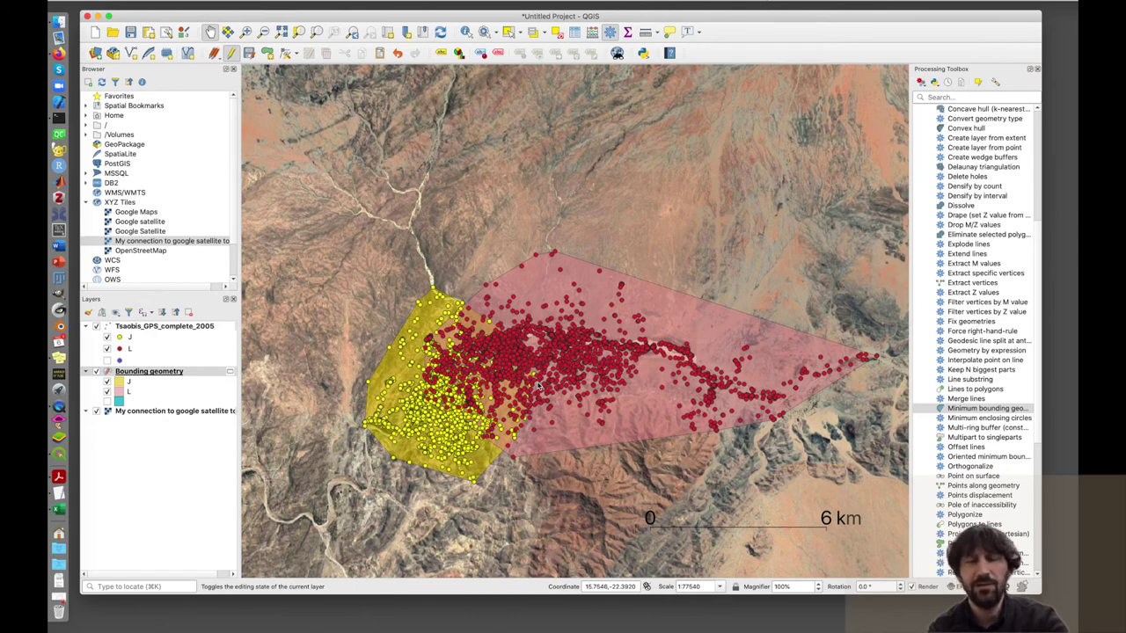
{"action": "left_click", "coordinate": [97, 411]}
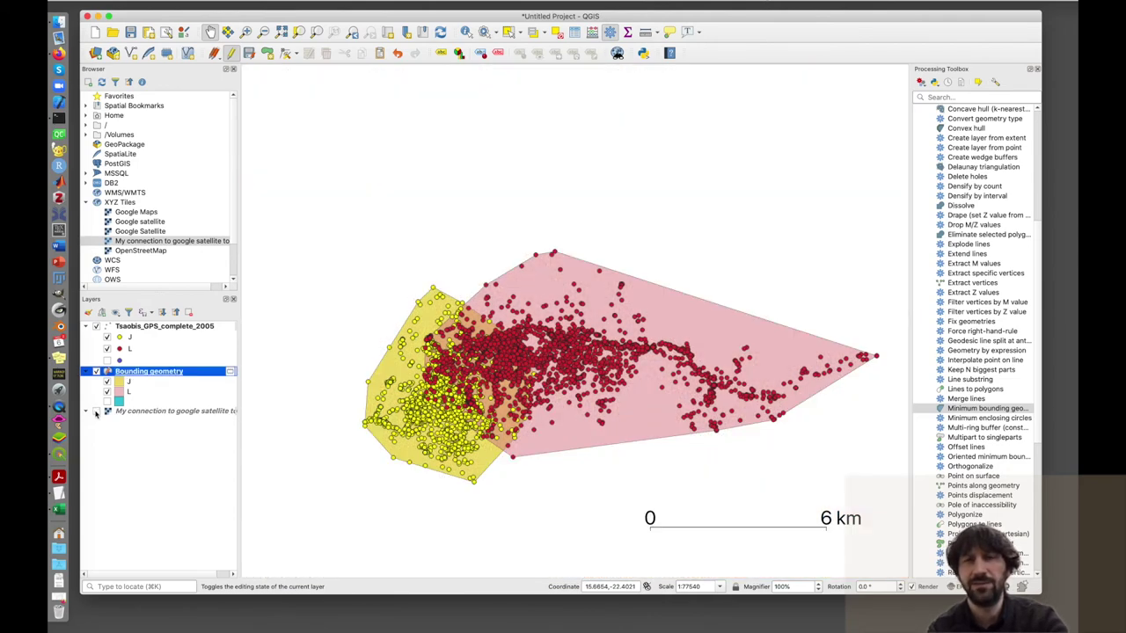
{"action": "left_click", "coordinate": [97, 412]}
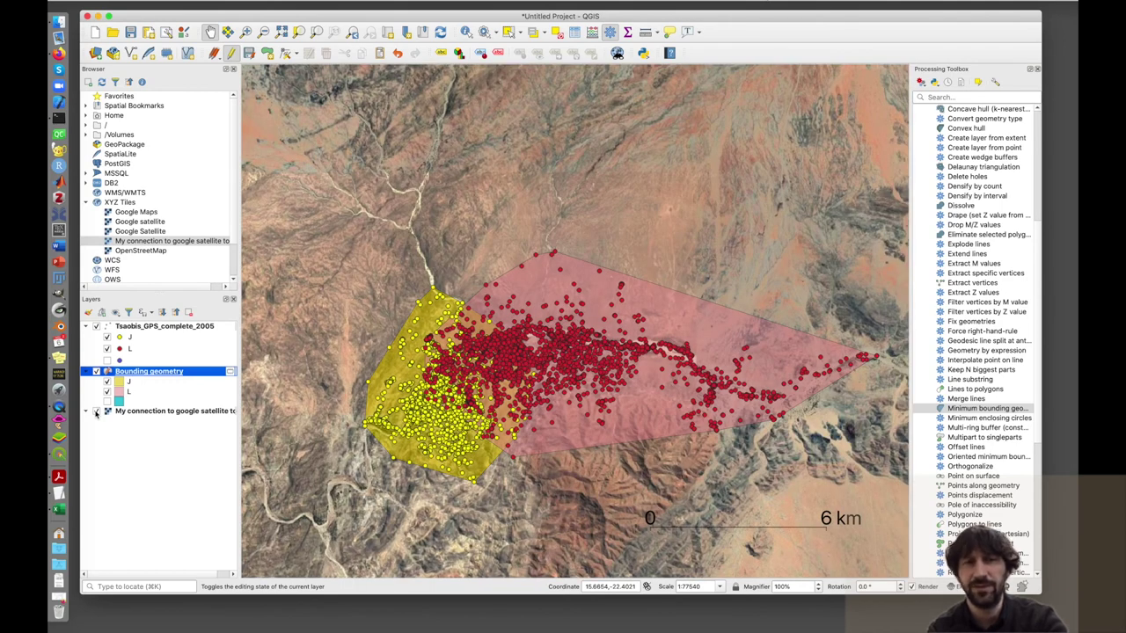
- View the convex hulls over the satellite imagery with the GPS points layer temporarily hidden
{"action": "left_click", "coordinate": [97, 326]}
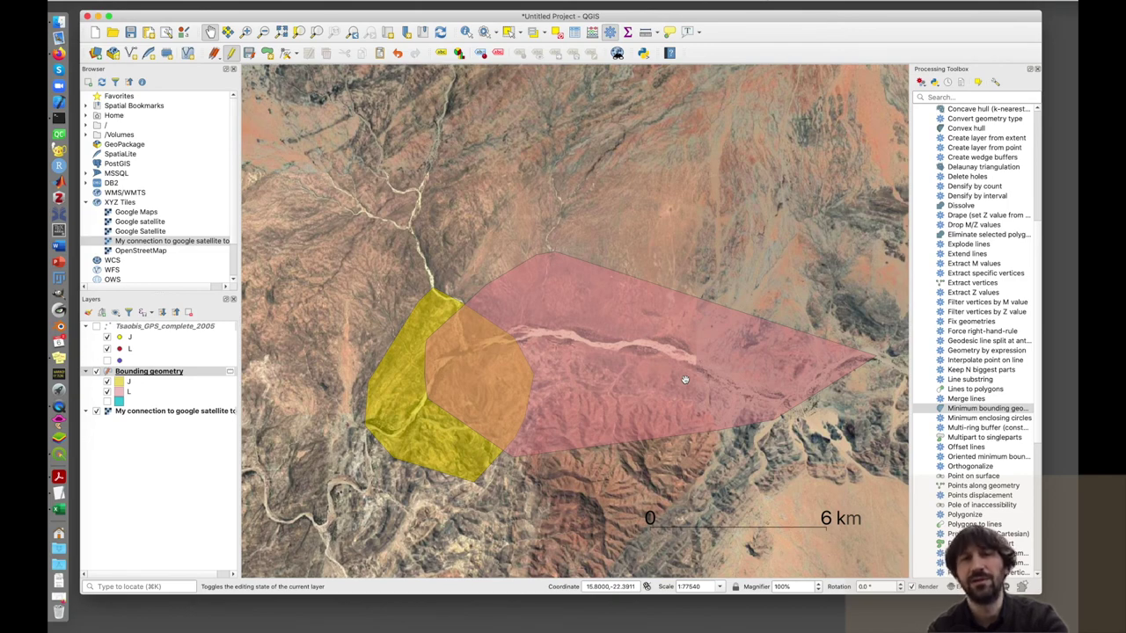
{"action": "left_click", "coordinate": [97, 326]}
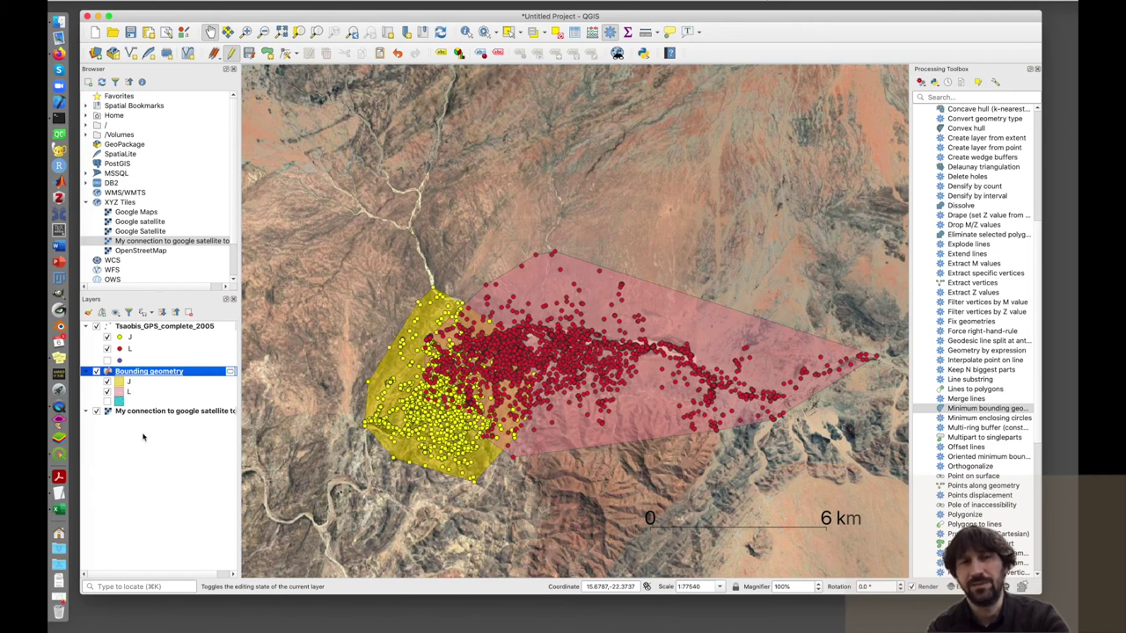
- Categorize the Tsaobis_GPS_complete_2005 points by the troop-month field, replacing the existing classes, and apply the symbology
{"action": "left_click", "coordinate": [169, 330]}
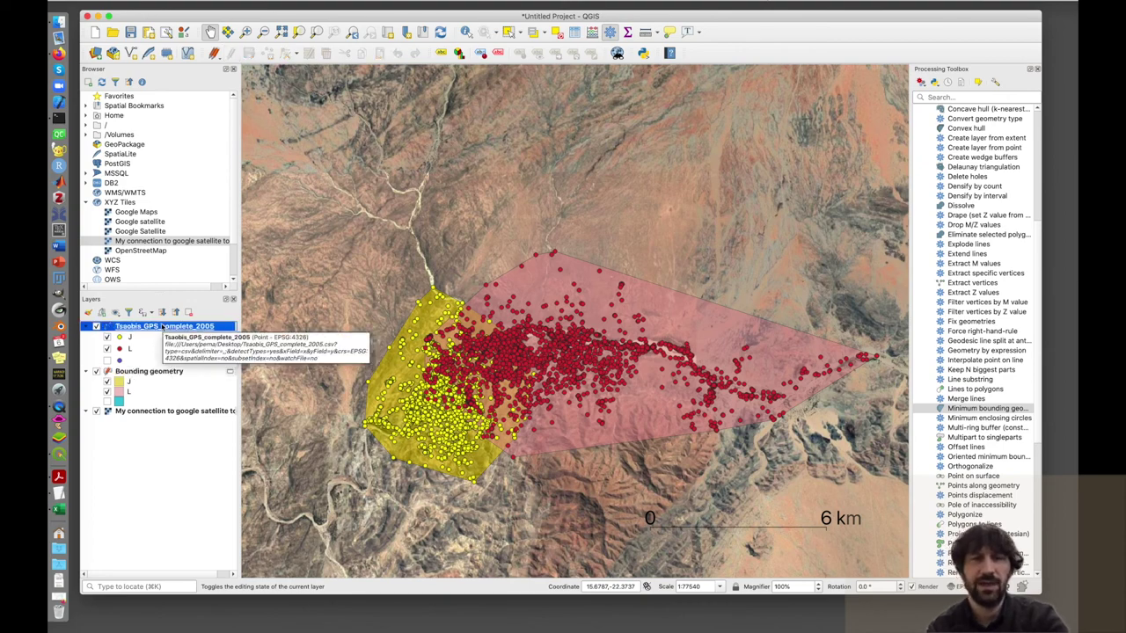
{"action": "right_click", "coordinate": [162, 327]}
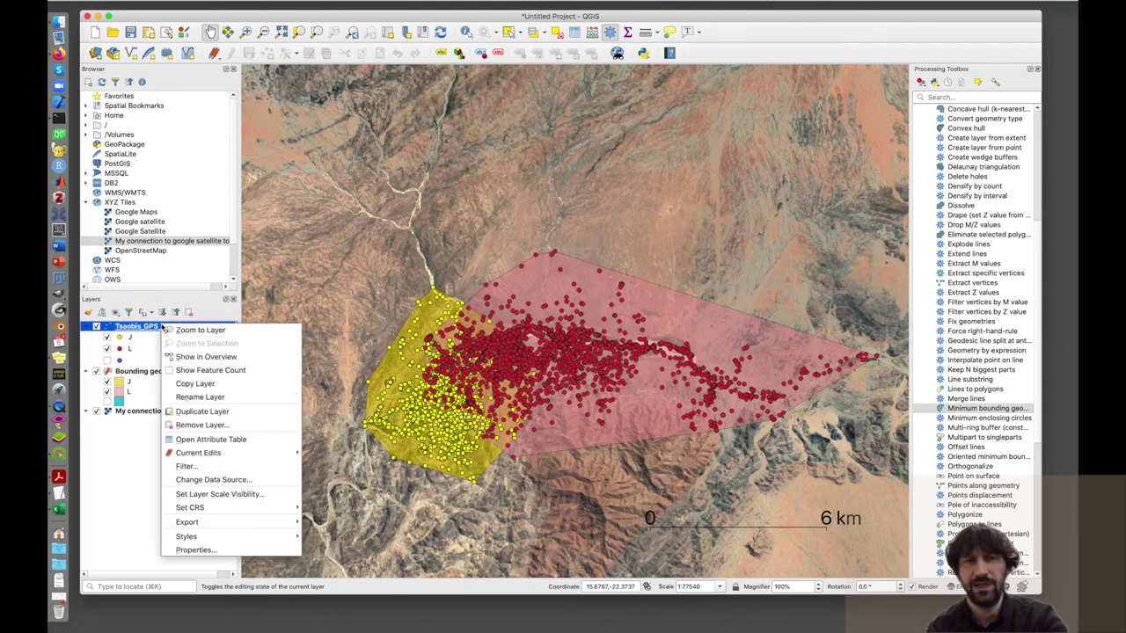
{"action": "left_click", "coordinate": [208, 551]}
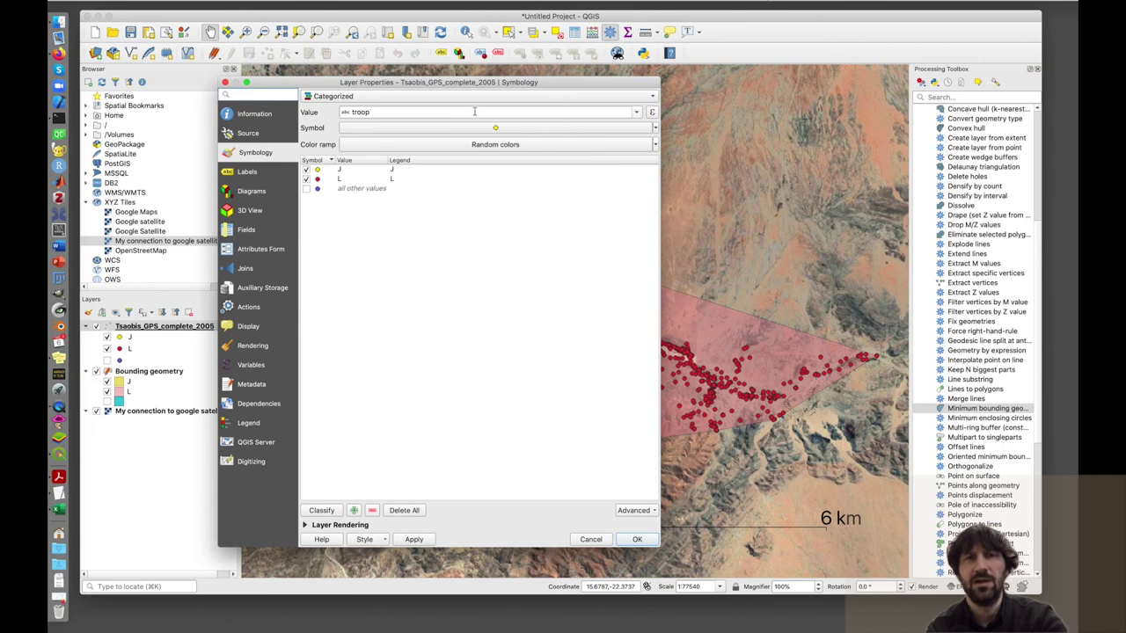
{"action": "left_click", "coordinate": [636, 112]}
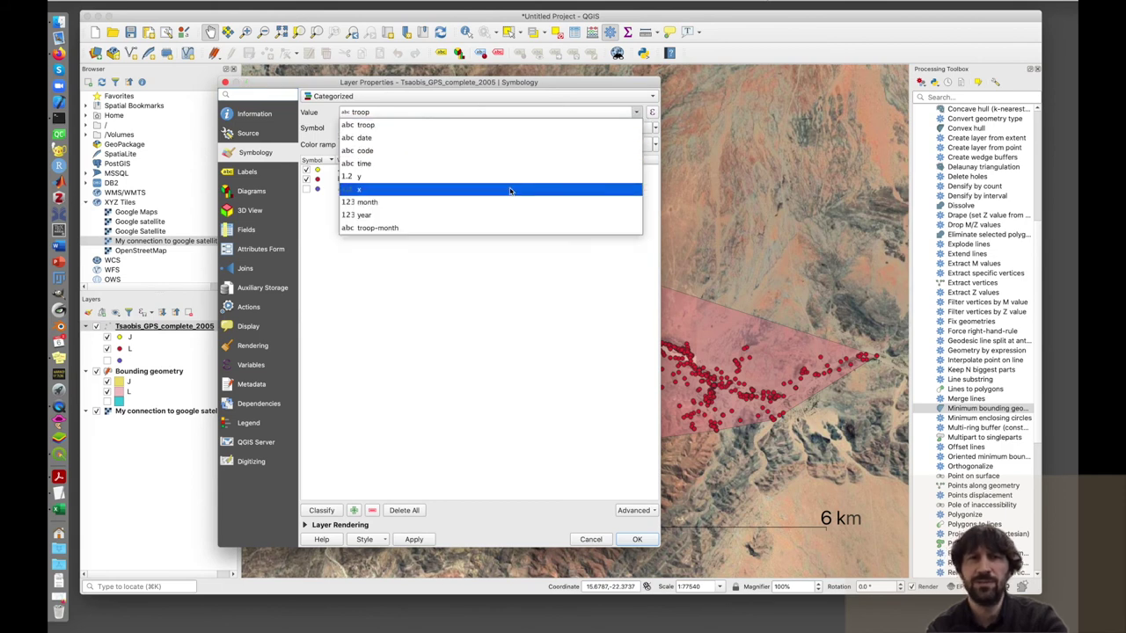
{"action": "left_click", "coordinate": [485, 228]}
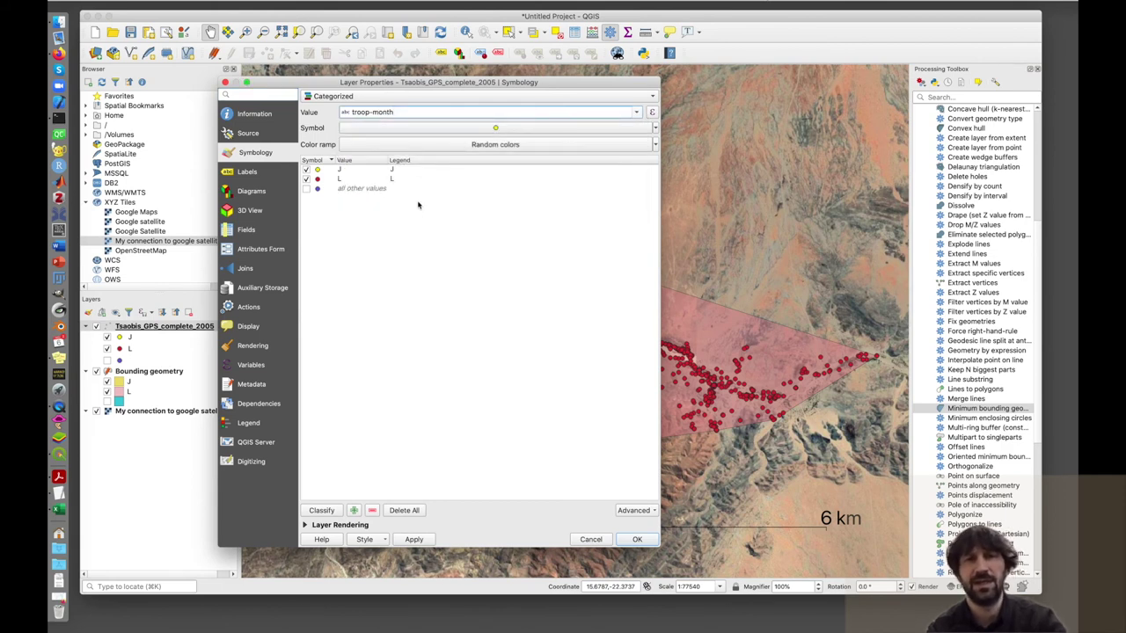
{"action": "left_click", "coordinate": [322, 510]}
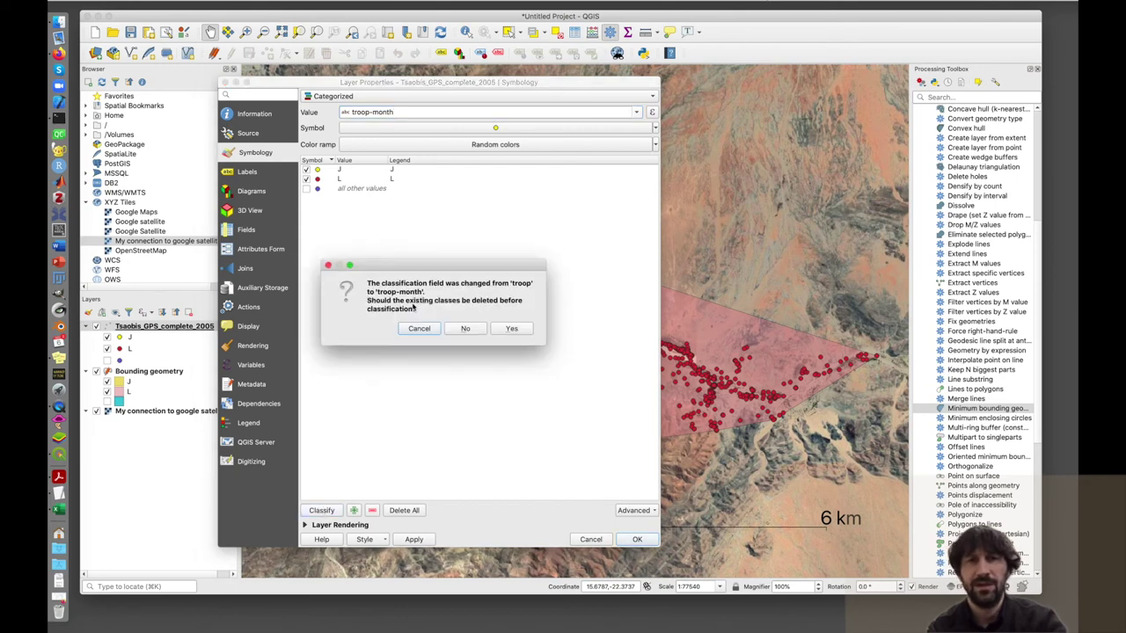
{"action": "left_click", "coordinate": [524, 334]}
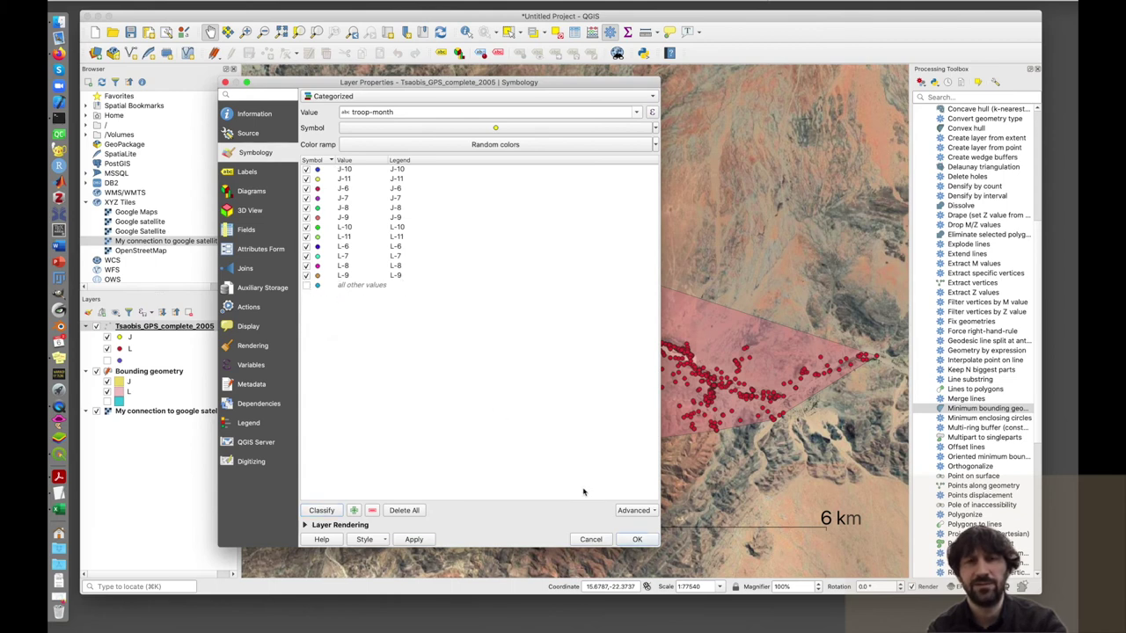
{"action": "left_click", "coordinate": [413, 539]}
{"action": "left_click", "coordinate": [634, 539]}
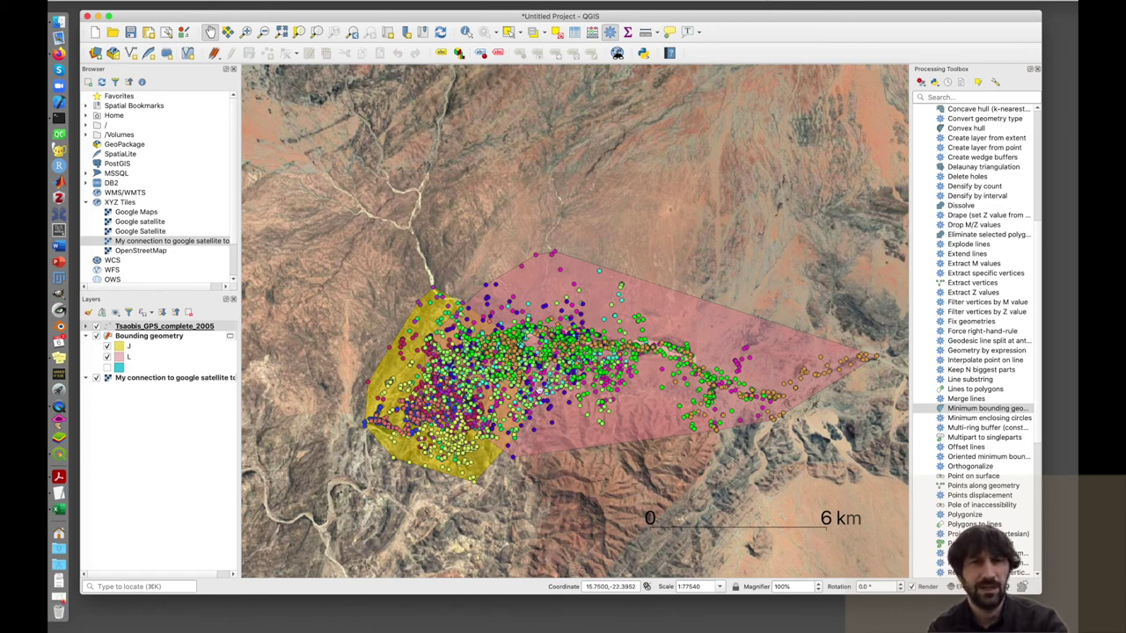
- Reclassify the Tsaobis_GPS_complete_2005 points by the troop field, replacing the existing classes and disabling the all other values category
{"action": "left_click", "coordinate": [167, 329]}
{"action": "right_click", "coordinate": [167, 328]}
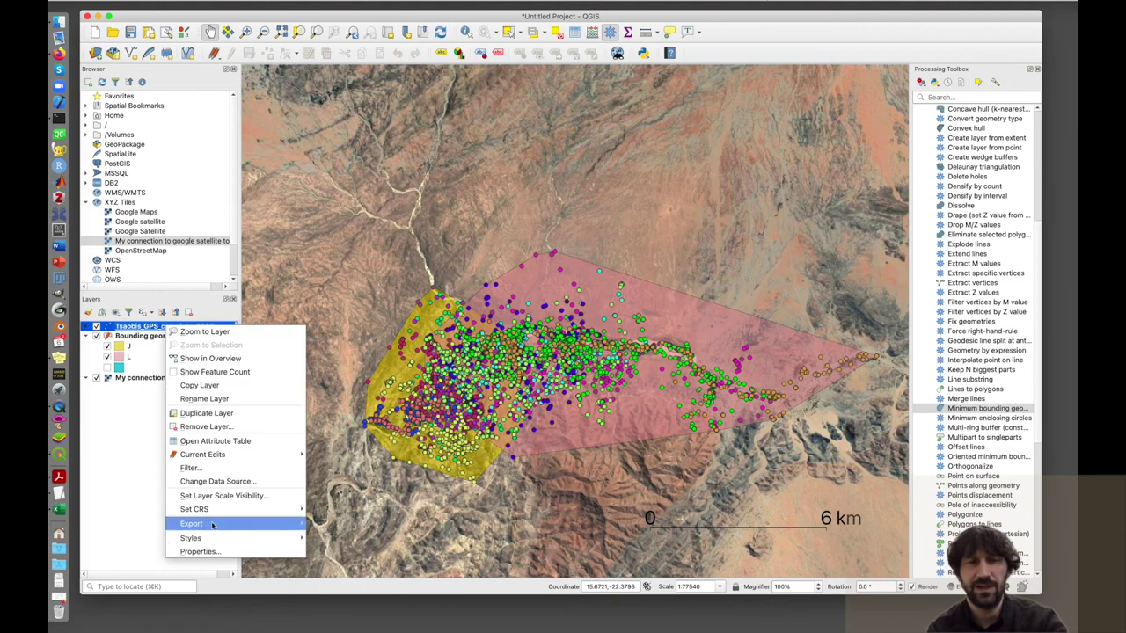
{"action": "left_click", "coordinate": [214, 554]}
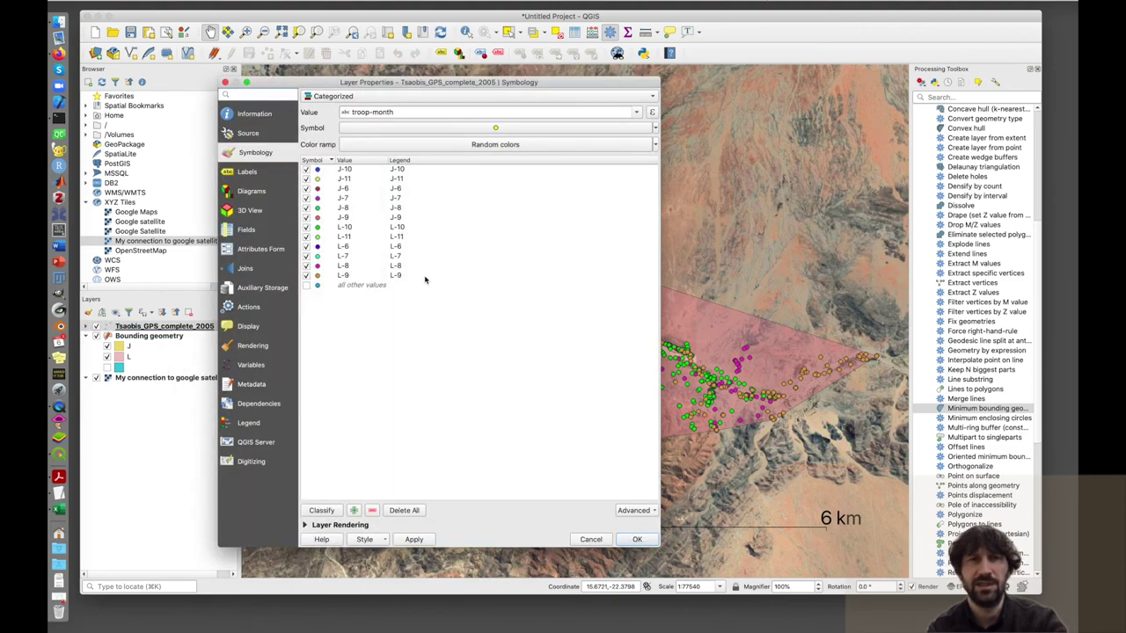
{"action": "left_click", "coordinate": [637, 112]}
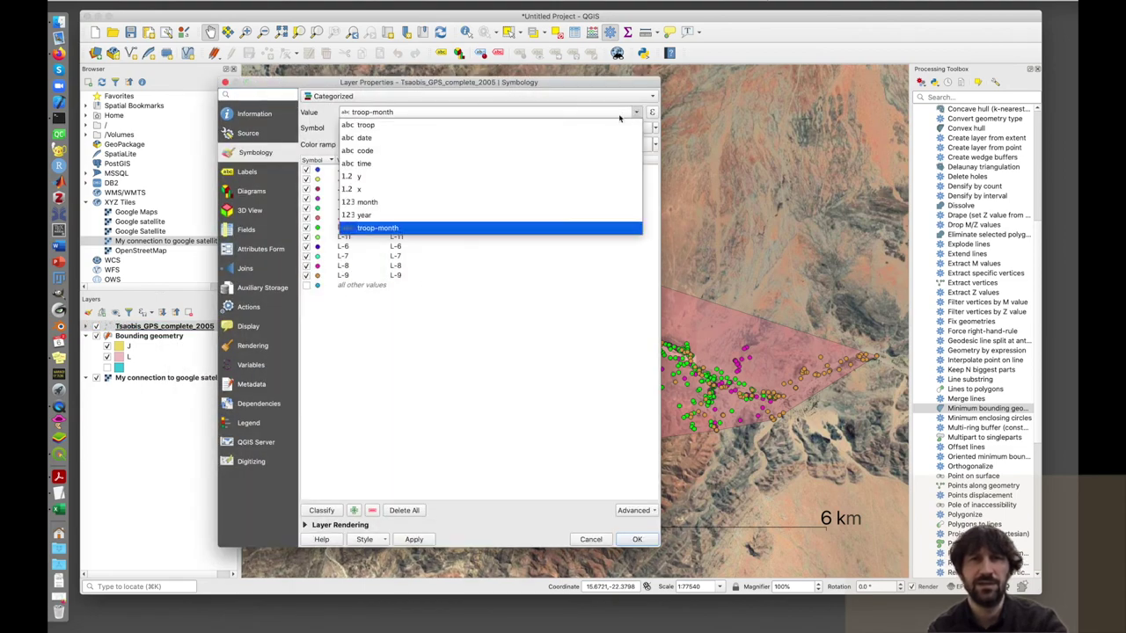
{"action": "left_click", "coordinate": [544, 128]}
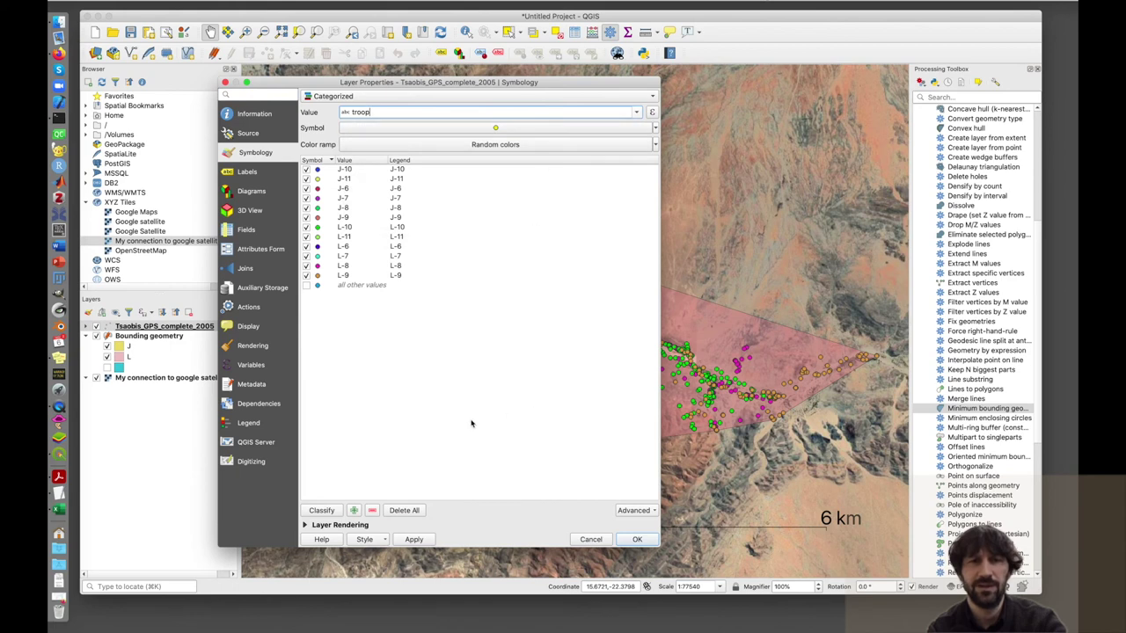
{"action": "left_click", "coordinate": [307, 511]}
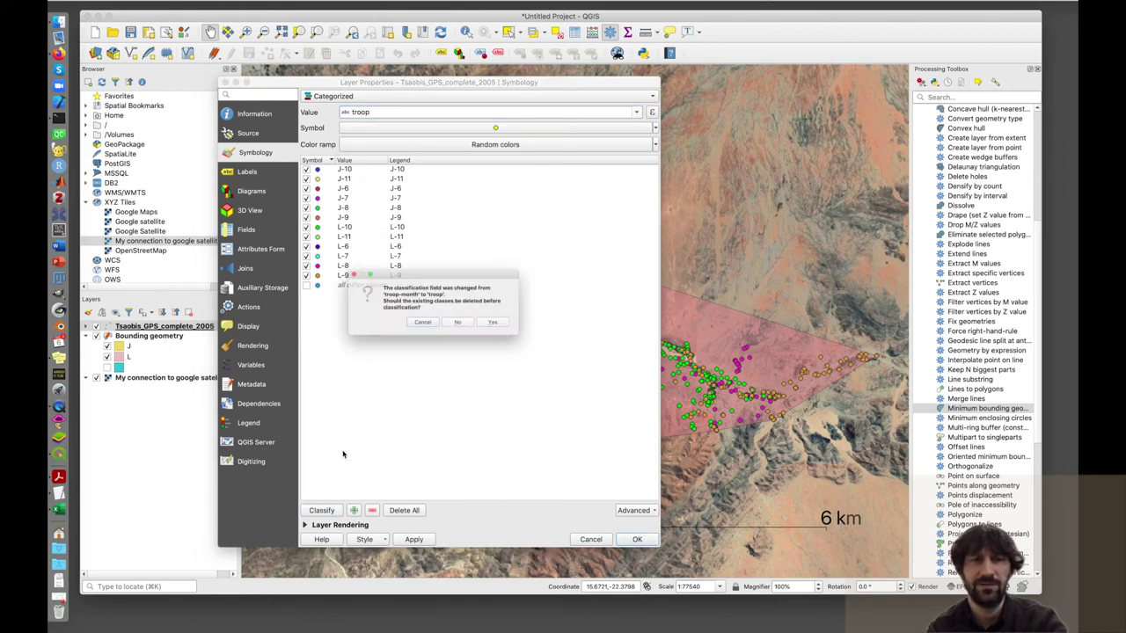
{"action": "left_click", "coordinate": [512, 329]}
{"action": "left_click", "coordinate": [307, 189]}
{"action": "left_click", "coordinate": [637, 539]}
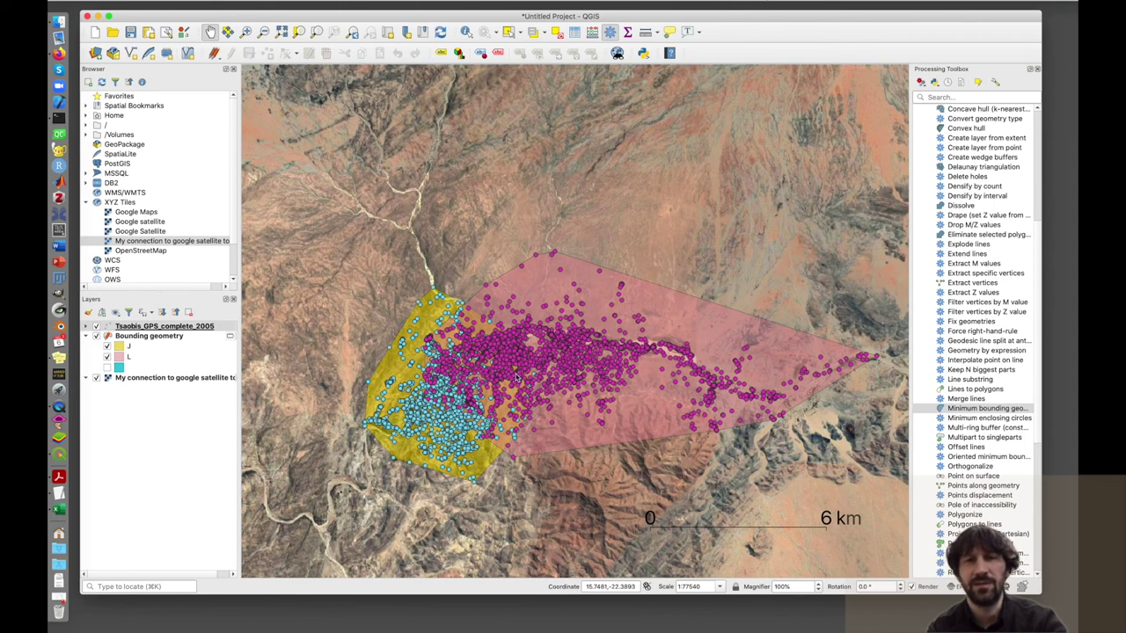
- Run Minimum Bounding Geometry on Tsaobis_GPS_complete_2005, grouped by troop-month with the Convex Hull type, creating a temporary layer
{"action": "left_click", "coordinate": [973, 409]}
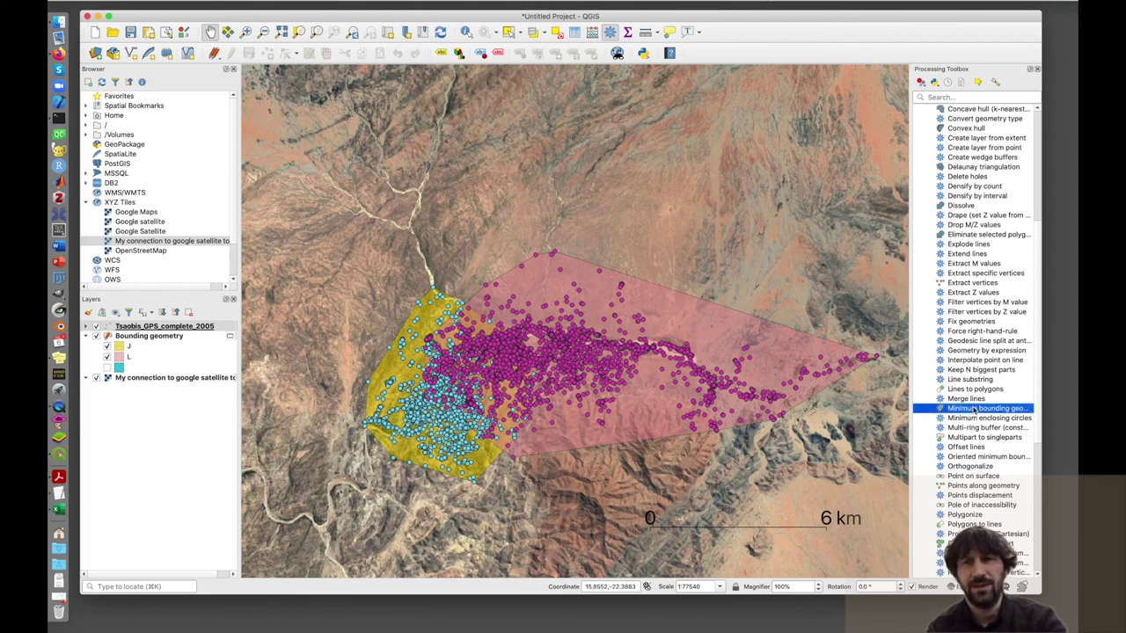
{"action": "right_click", "coordinate": [974, 409]}
{"action": "left_click", "coordinate": [965, 413]}
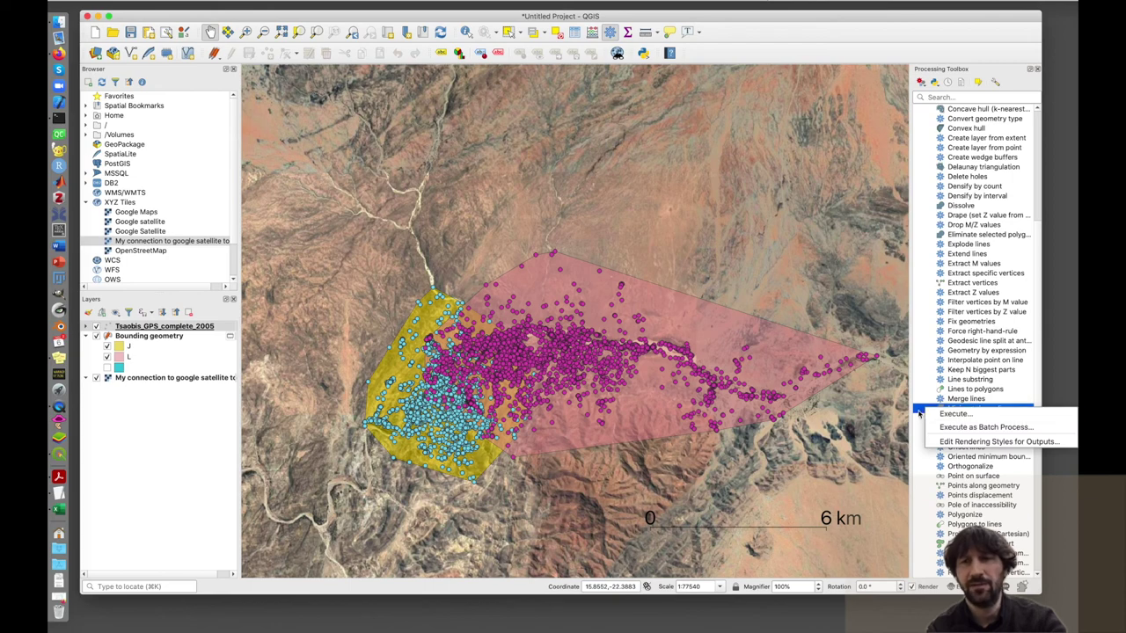
{"action": "double_click", "coordinate": [967, 410]}
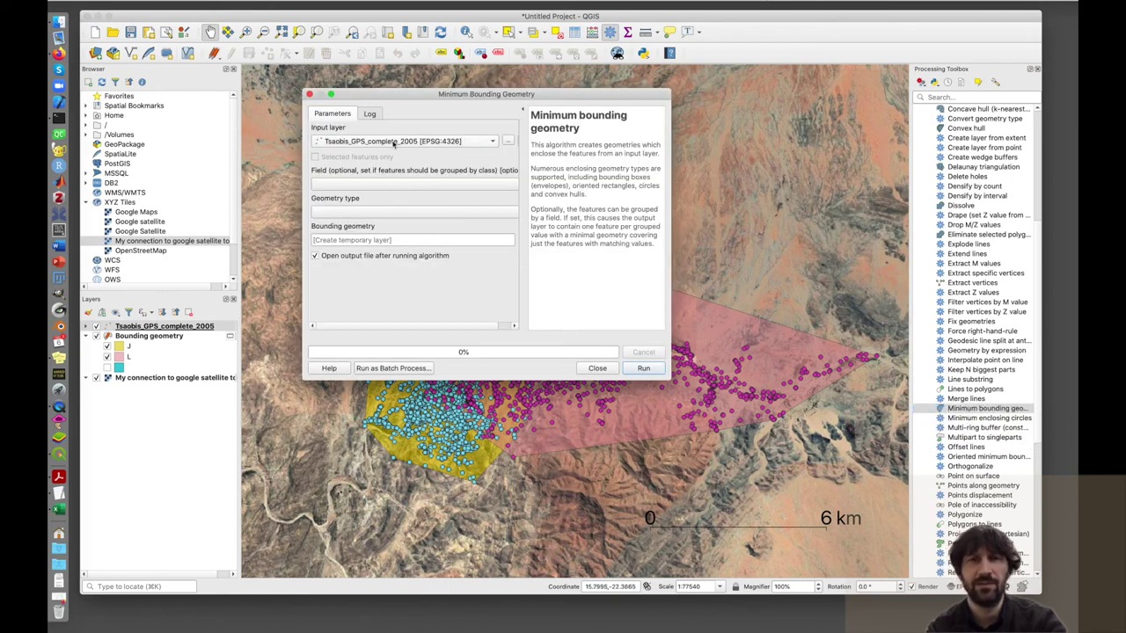
{"action": "left_click", "coordinate": [446, 185]}
{"action": "left_click", "coordinate": [367, 301]}
{"action": "left_click", "coordinate": [413, 213]}
{"action": "left_click", "coordinate": [368, 253]}
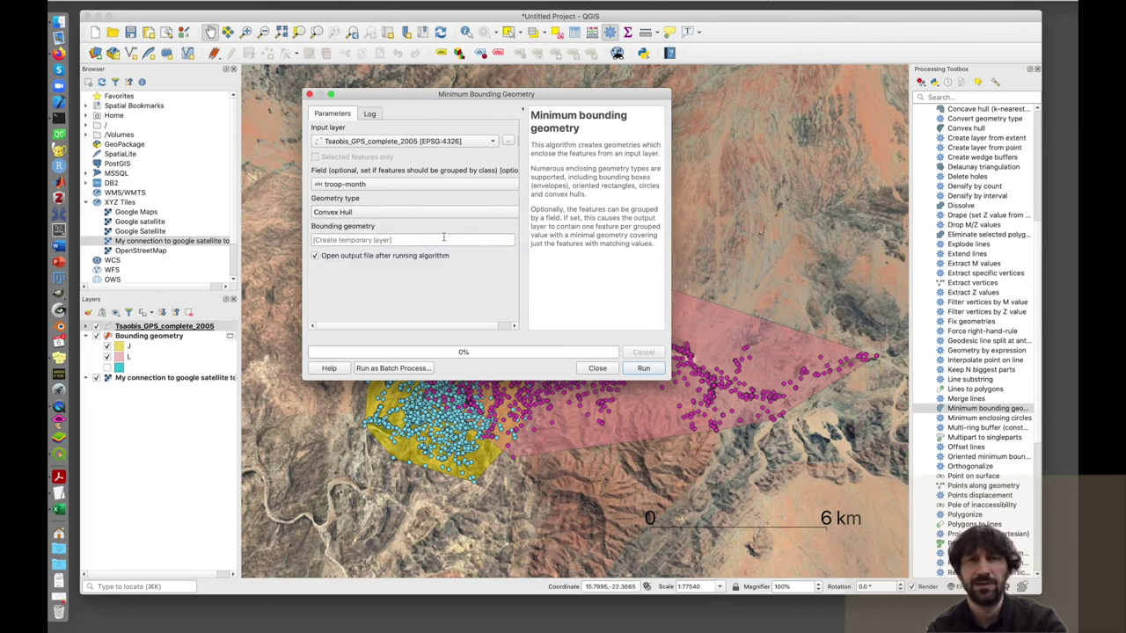
{"action": "left_click", "coordinate": [644, 369]}
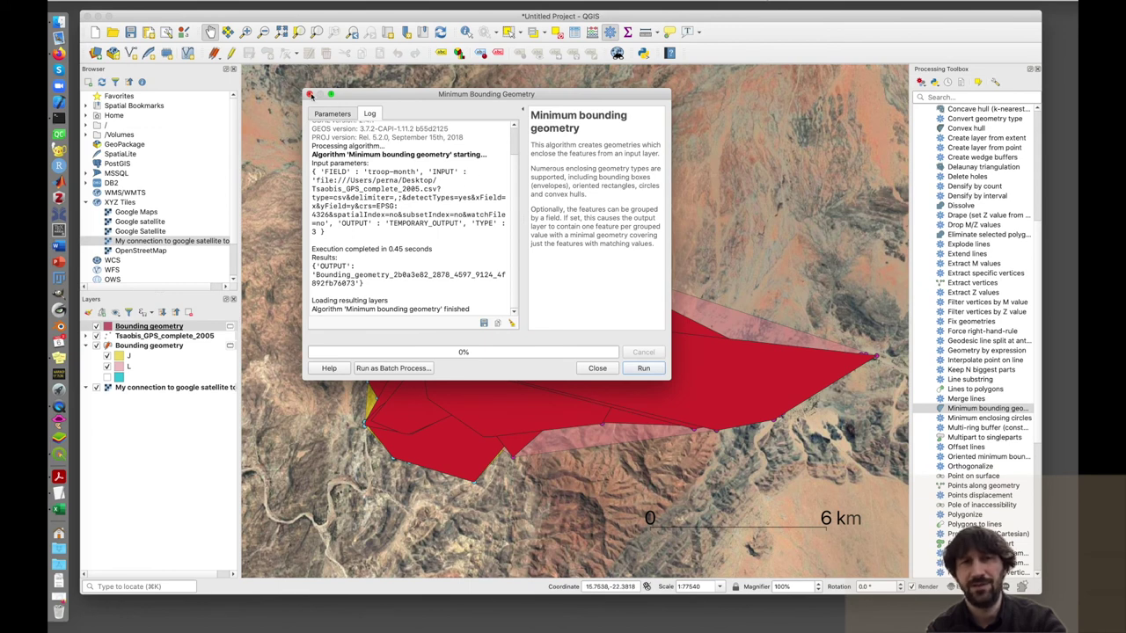
{"action": "left_click", "coordinate": [308, 94]}
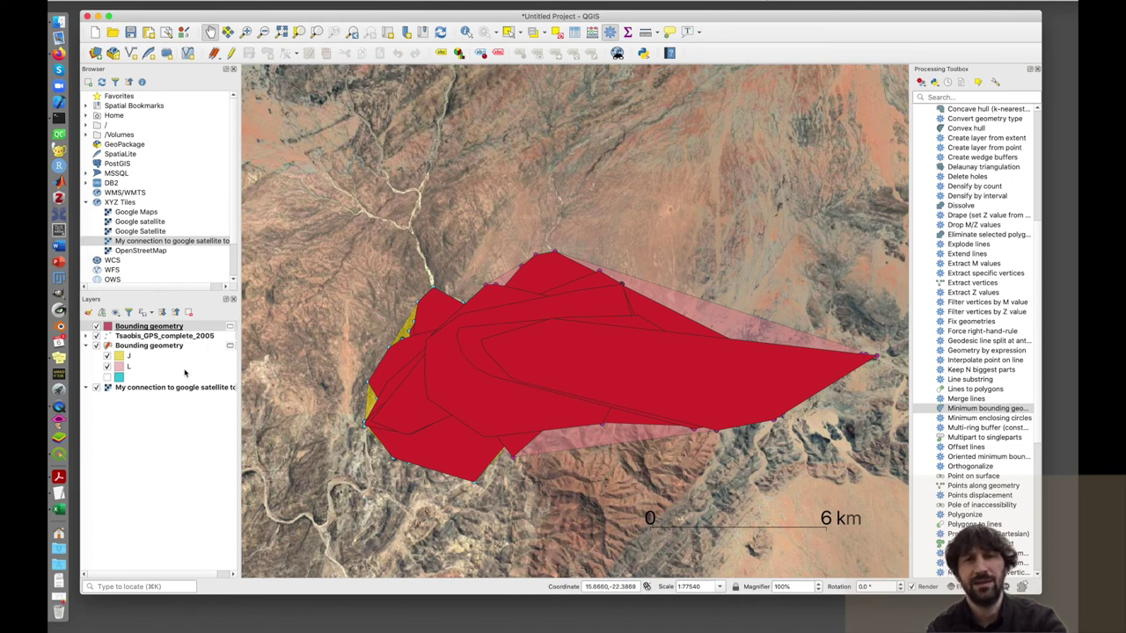
- Style the new Bounding geometry layer as Categorized by troop-month with random colors and apply it
{"action": "right_click", "coordinate": [157, 329]}
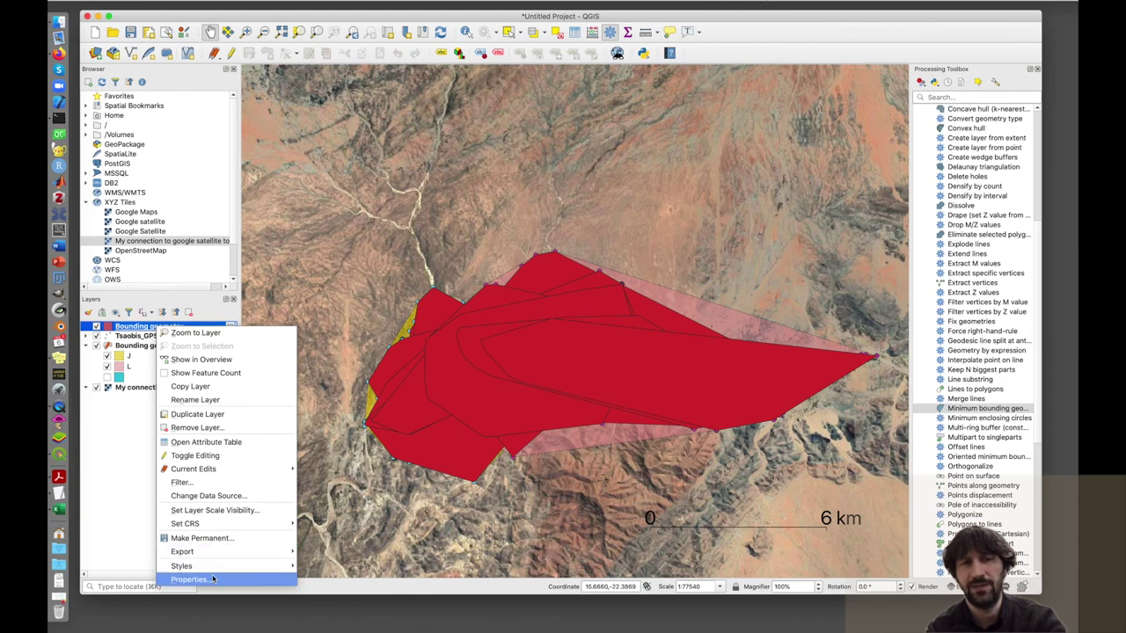
{"action": "left_click", "coordinate": [212, 579]}
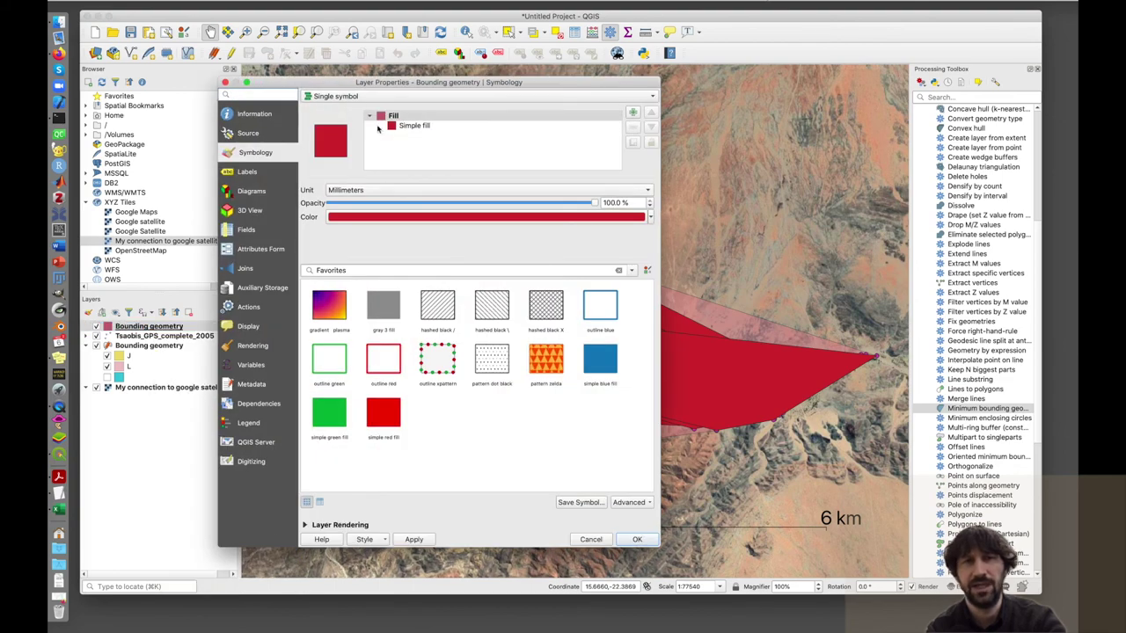
{"action": "left_click", "coordinate": [353, 100]}
{"action": "left_click", "coordinate": [346, 111]}
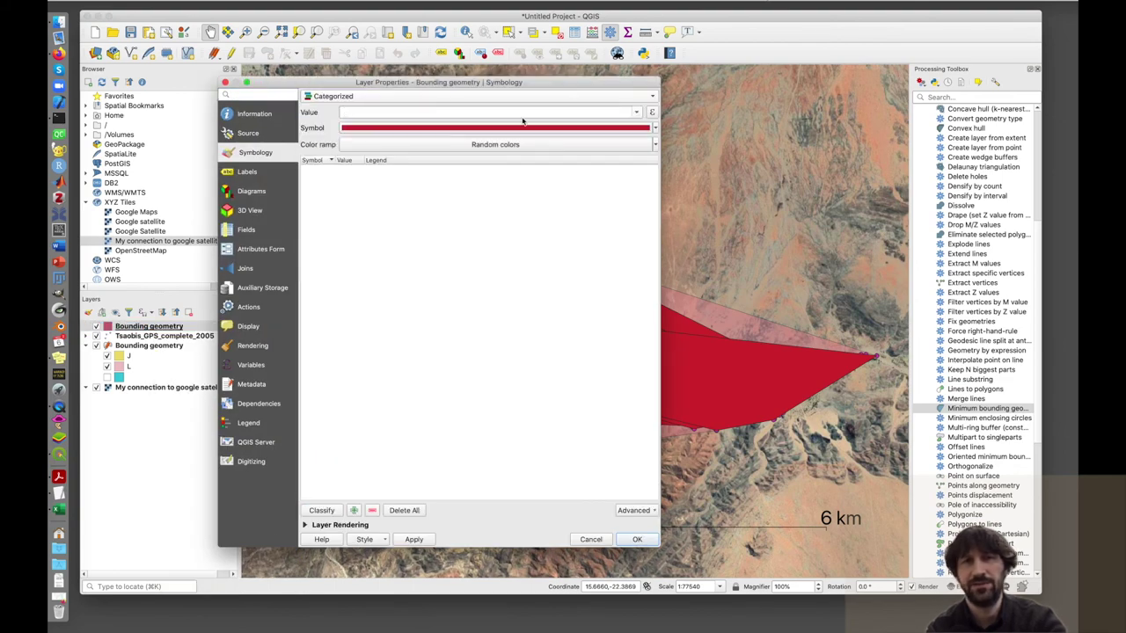
{"action": "left_click", "coordinate": [635, 112]}
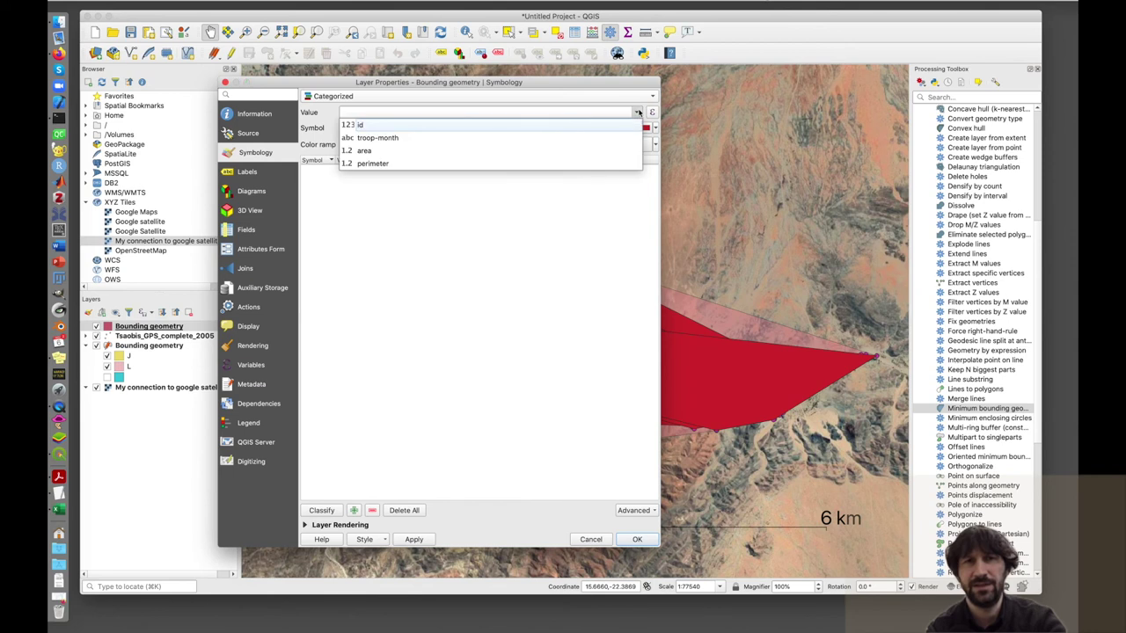
{"action": "left_click", "coordinate": [579, 139]}
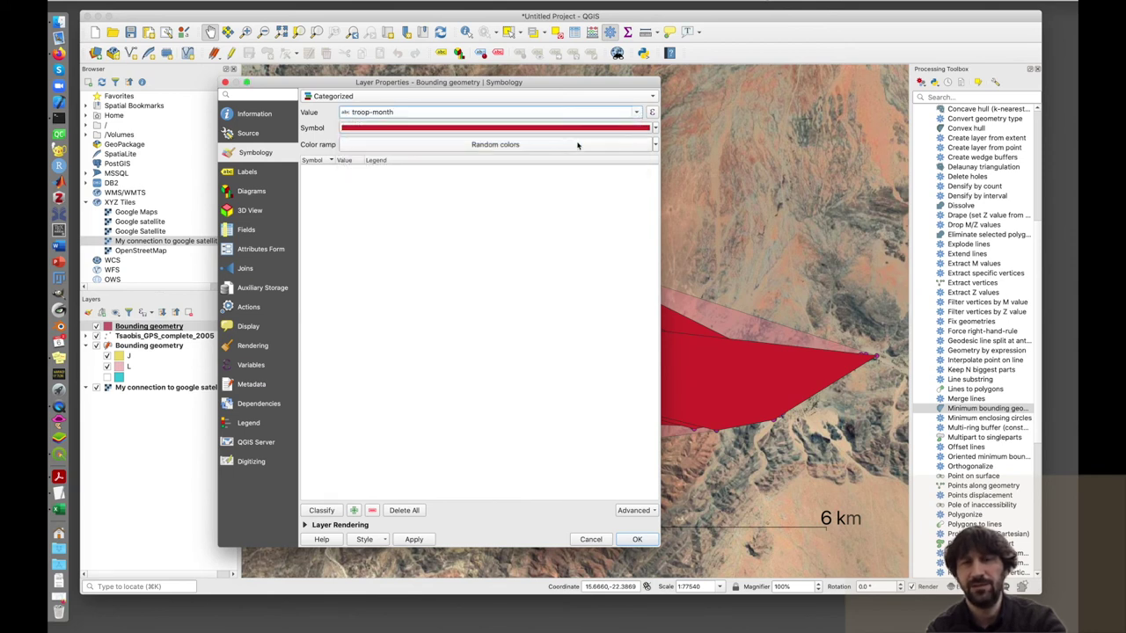
{"action": "left_click", "coordinate": [323, 513]}
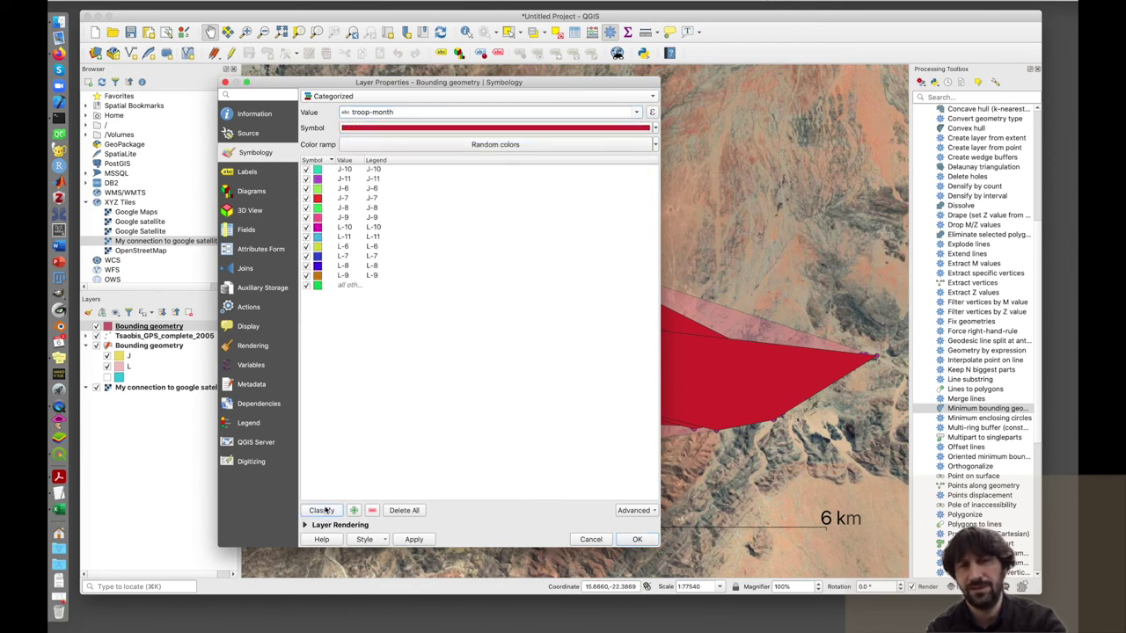
{"action": "left_click", "coordinate": [413, 540]}
{"action": "left_click", "coordinate": [637, 539]}
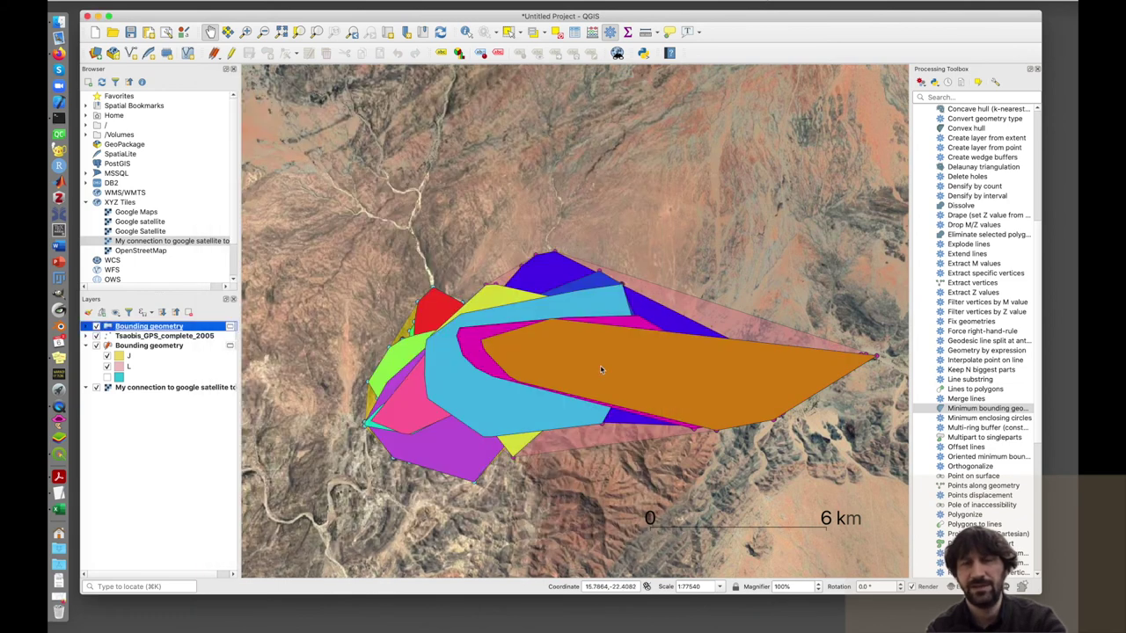
- Place the troop-month hull layer below the troop hull layer, and hide the troop hull layer
{"action": "left_click", "coordinate": [137, 325]}
{"action": "left_click_drag", "start_coordinate": [137, 325], "coordinate": [137, 352]}
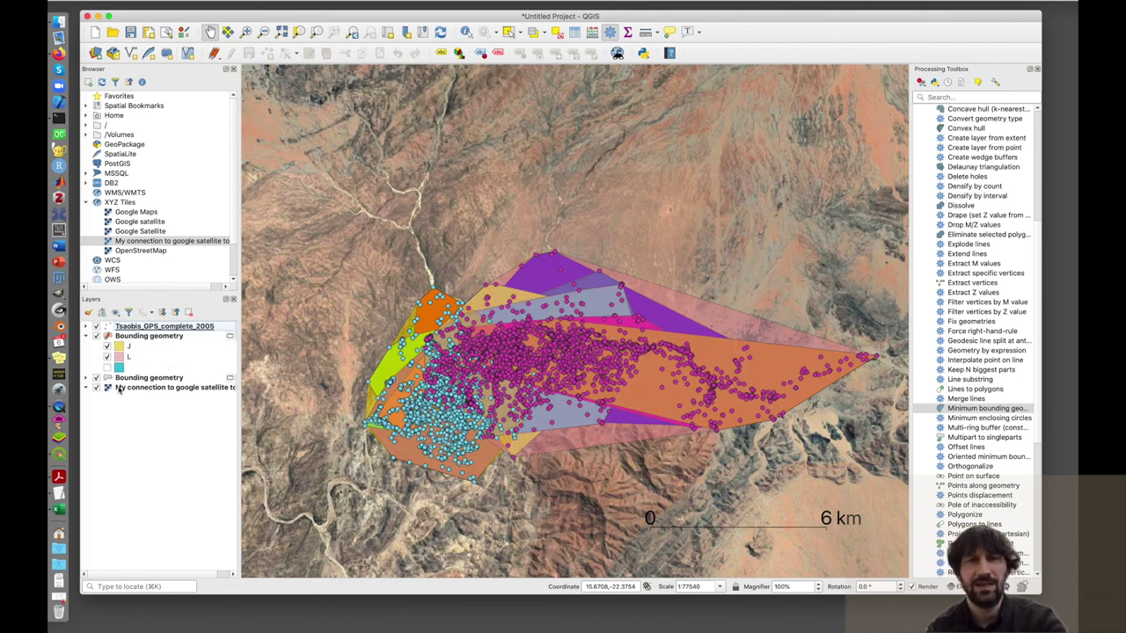
{"action": "left_click", "coordinate": [86, 326]}
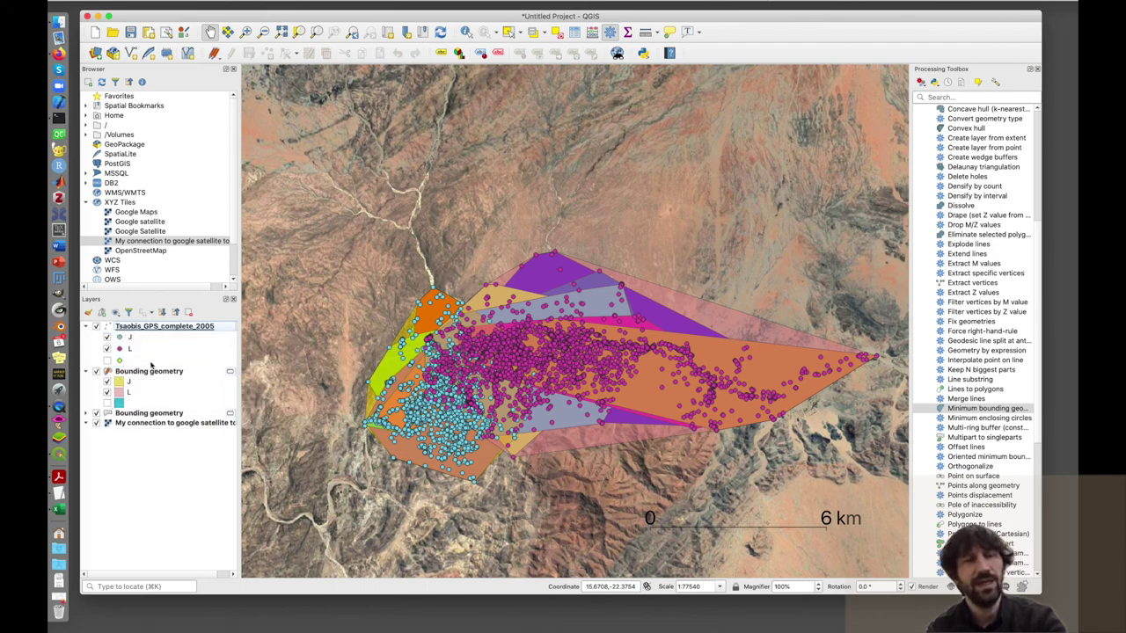
{"action": "left_click", "coordinate": [96, 371]}
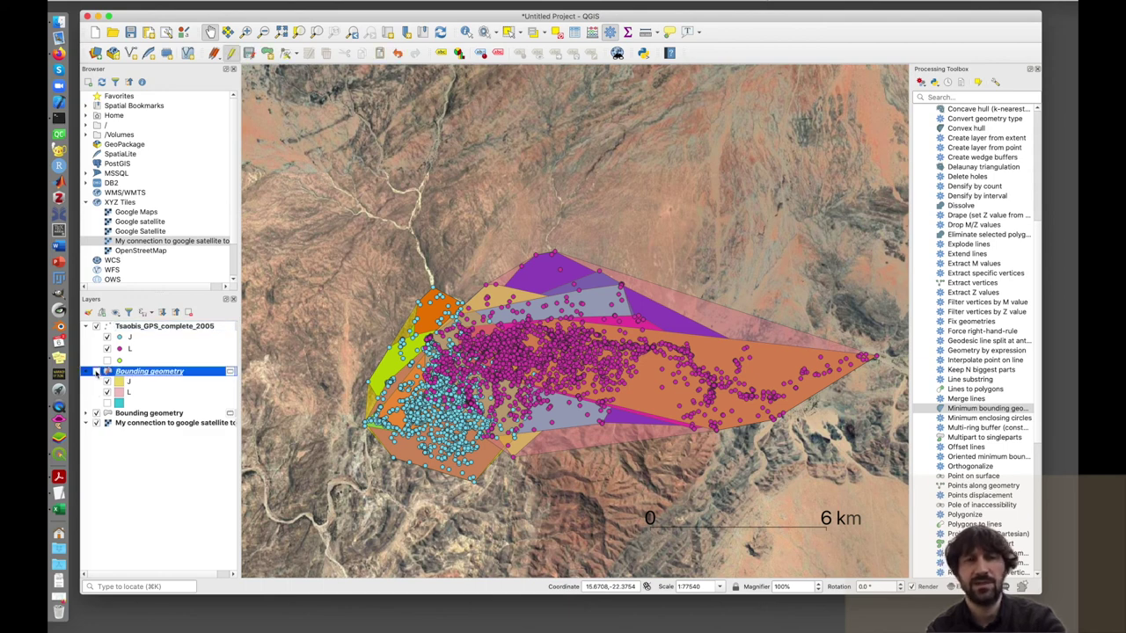
- Expand the troop-month hull layer's legend and hide every hull category except J-10 and L-10
{"action": "left_click", "coordinate": [86, 414]}
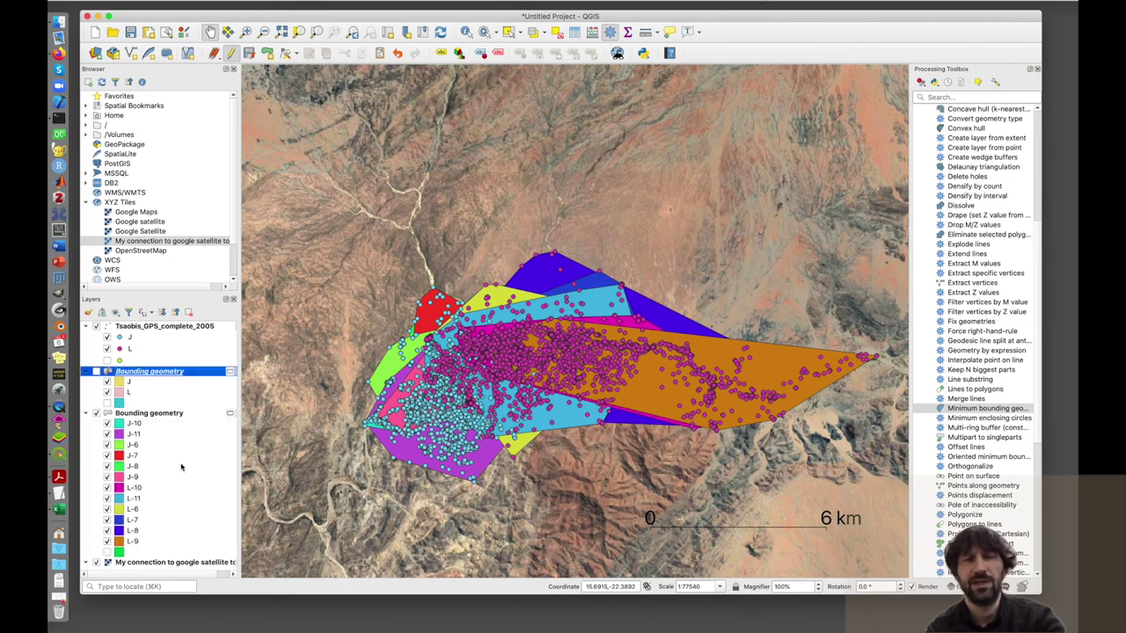
{"action": "left_click", "coordinate": [107, 434]}
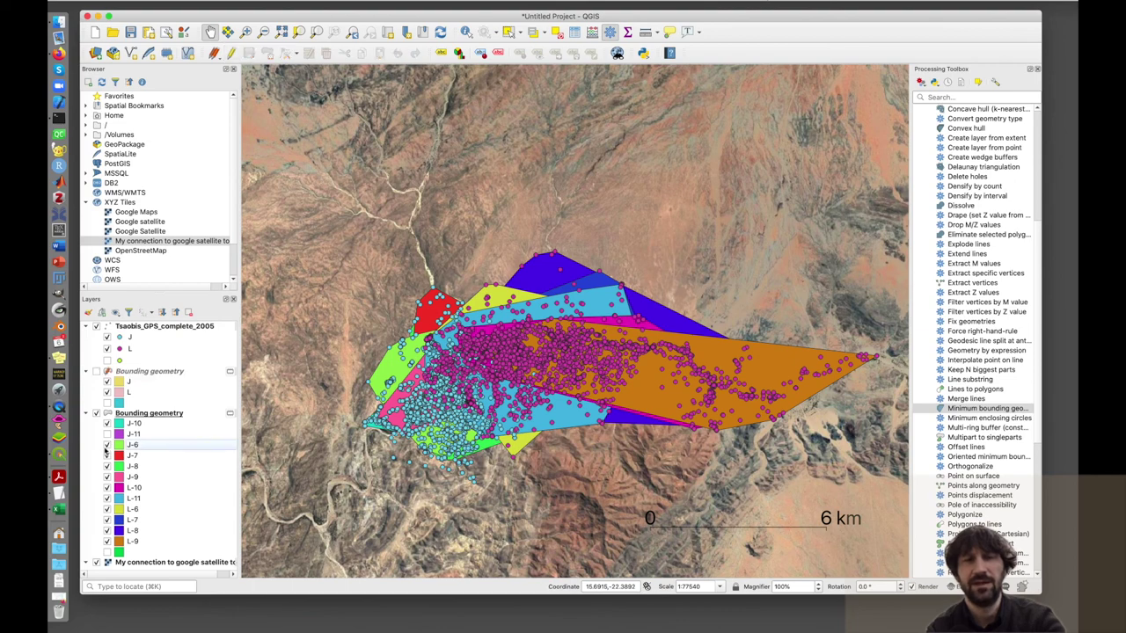
{"action": "left_click", "coordinate": [106, 445]}
{"action": "left_click", "coordinate": [107, 456]}
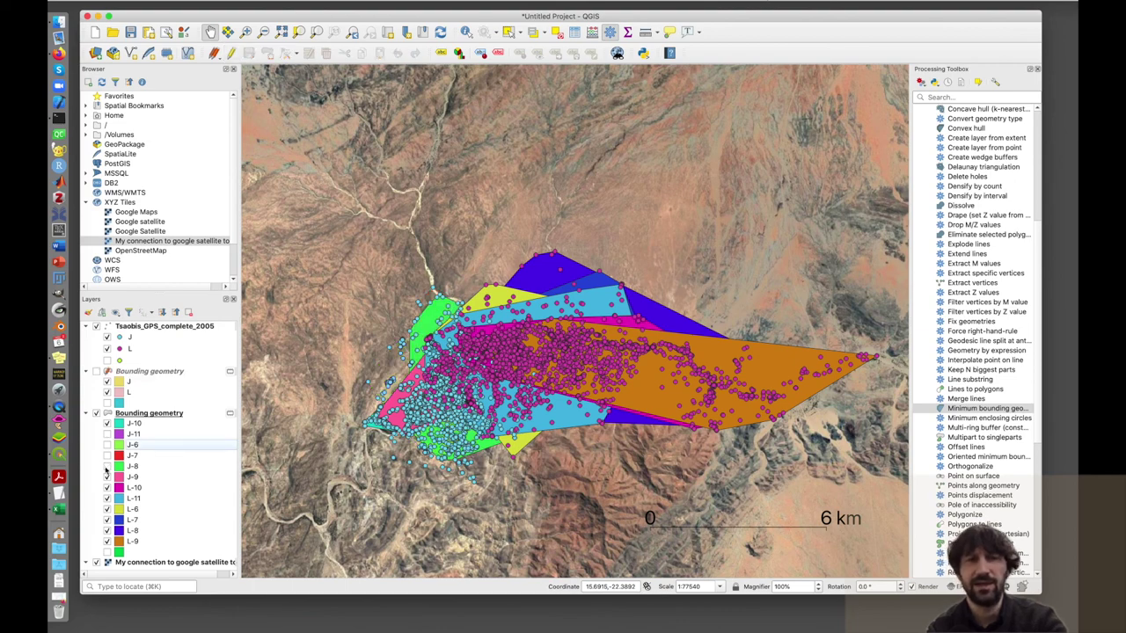
{"action": "left_click", "coordinate": [107, 466]}
{"action": "left_click", "coordinate": [107, 477]}
{"action": "left_click", "coordinate": [107, 498]}
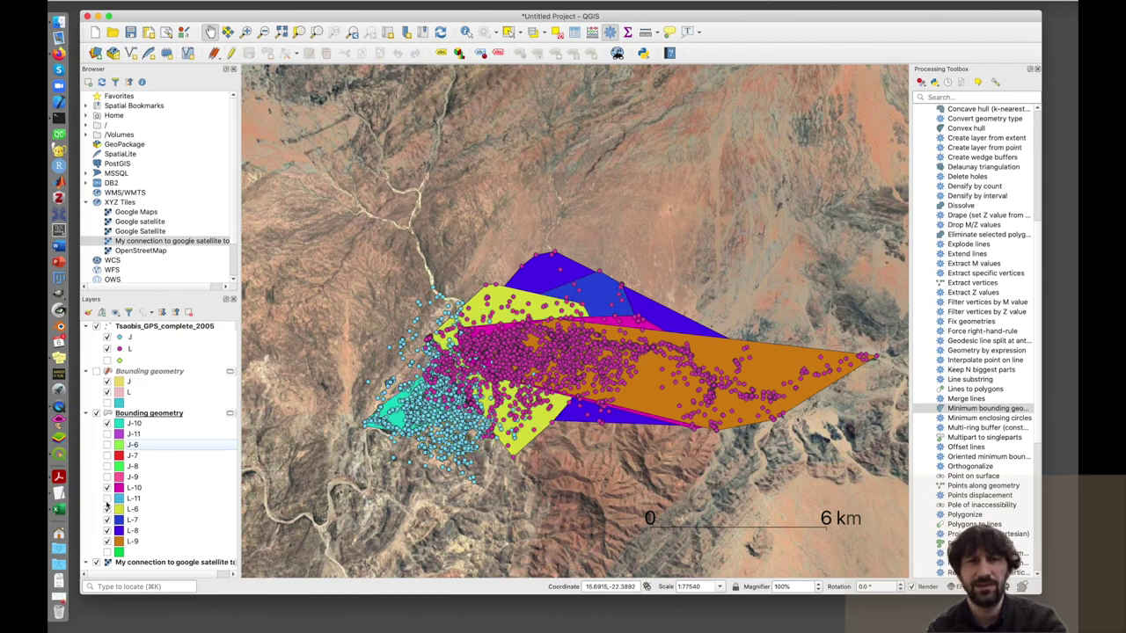
{"action": "left_click", "coordinate": [107, 510]}
{"action": "left_click", "coordinate": [107, 520]}
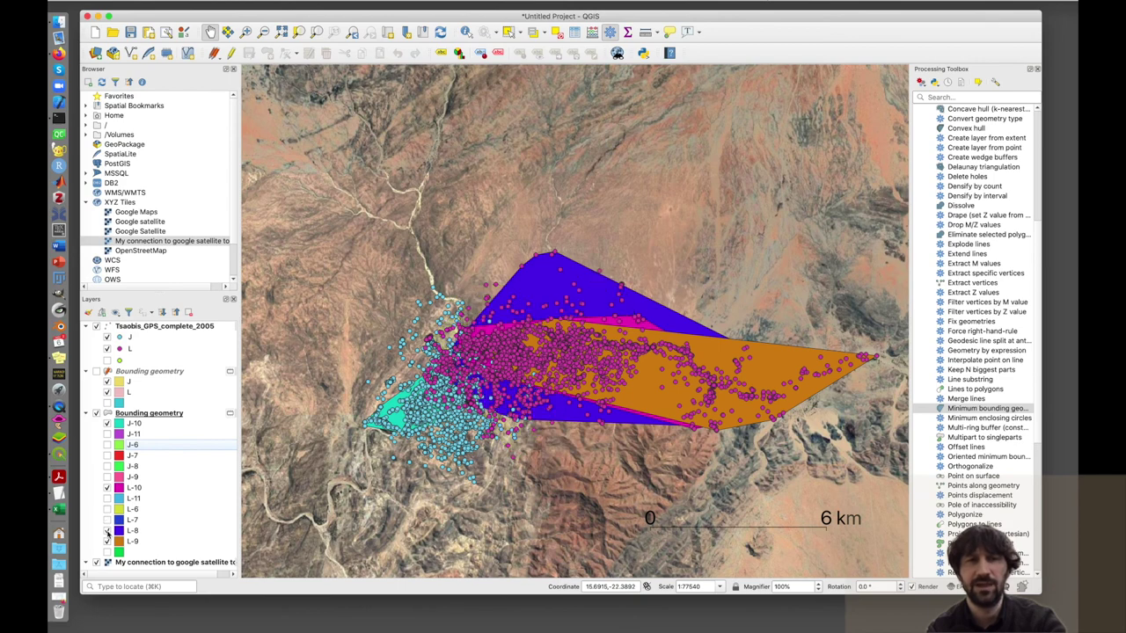
{"action": "left_click", "coordinate": [107, 530]}
{"action": "left_click", "coordinate": [106, 541]}
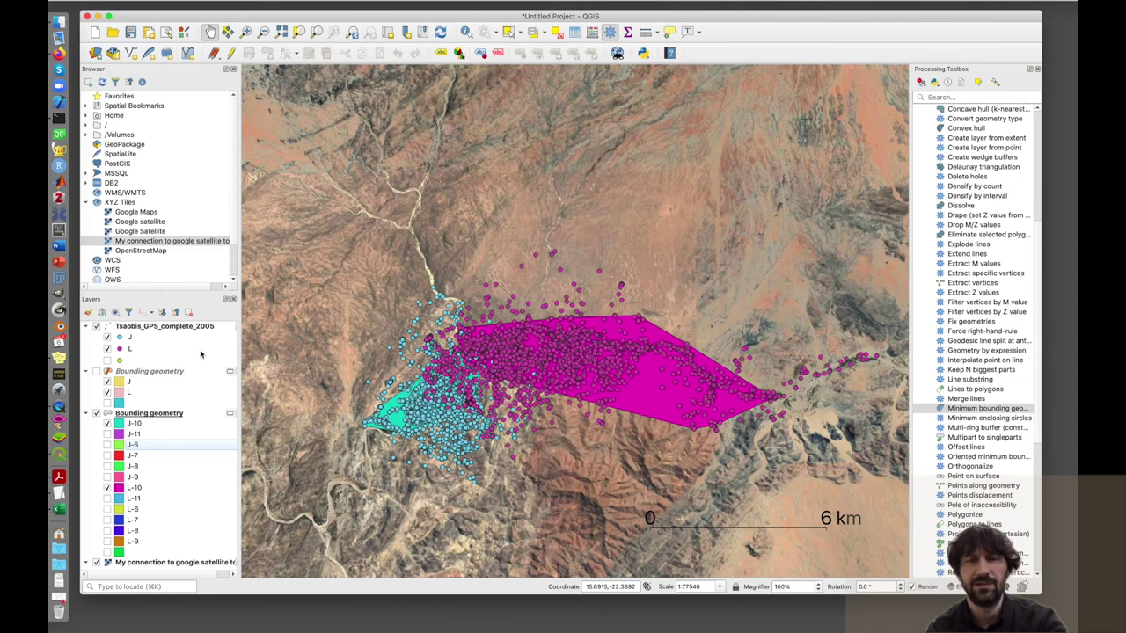
- Reclassify the Tsaobis_GPS_complete_2005 points by the troop-month field, deleting the existing classes, and apply the new symbology
{"action": "left_click", "coordinate": [169, 327]}
{"action": "right_click", "coordinate": [169, 326]}
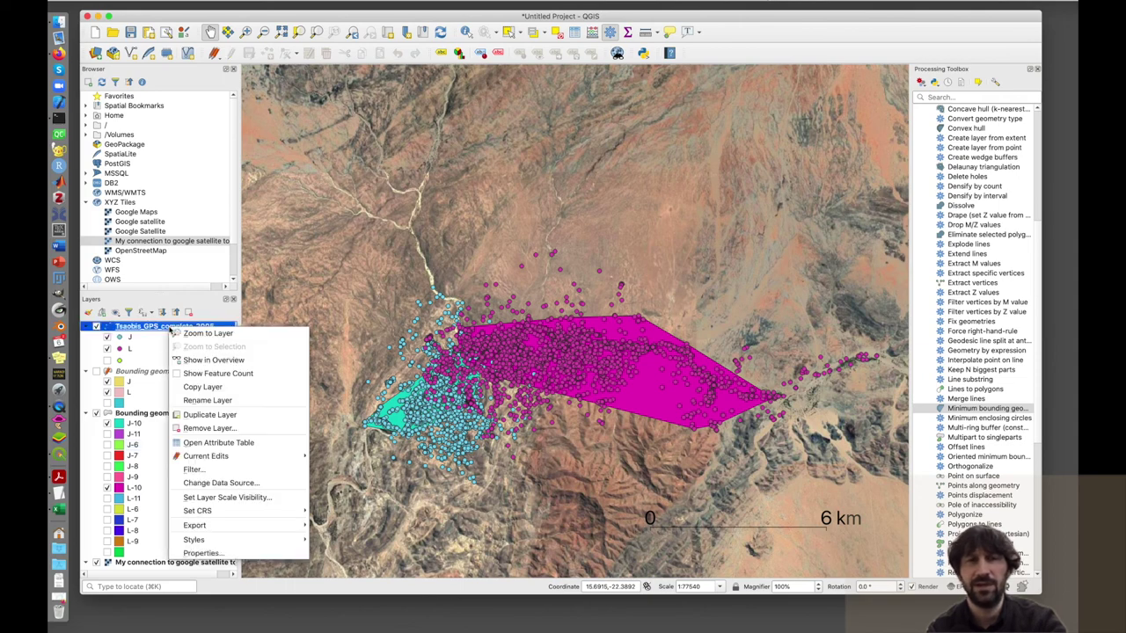
{"action": "left_click", "coordinate": [222, 552]}
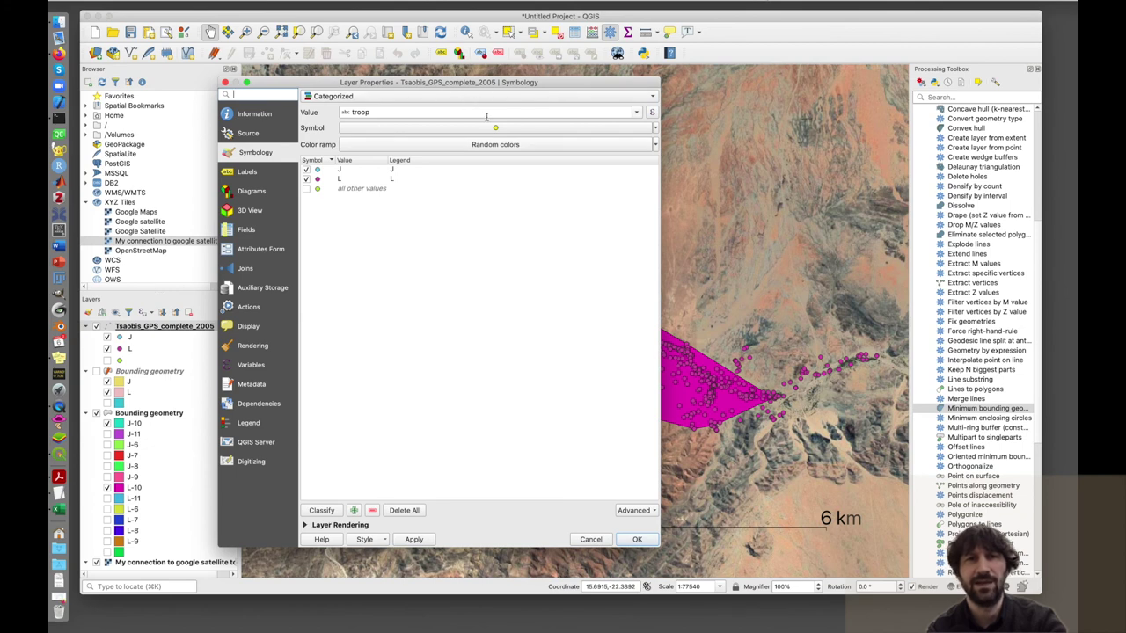
{"action": "left_click", "coordinate": [623, 109]}
{"action": "left_click", "coordinate": [526, 229]}
{"action": "left_click", "coordinate": [330, 512]}
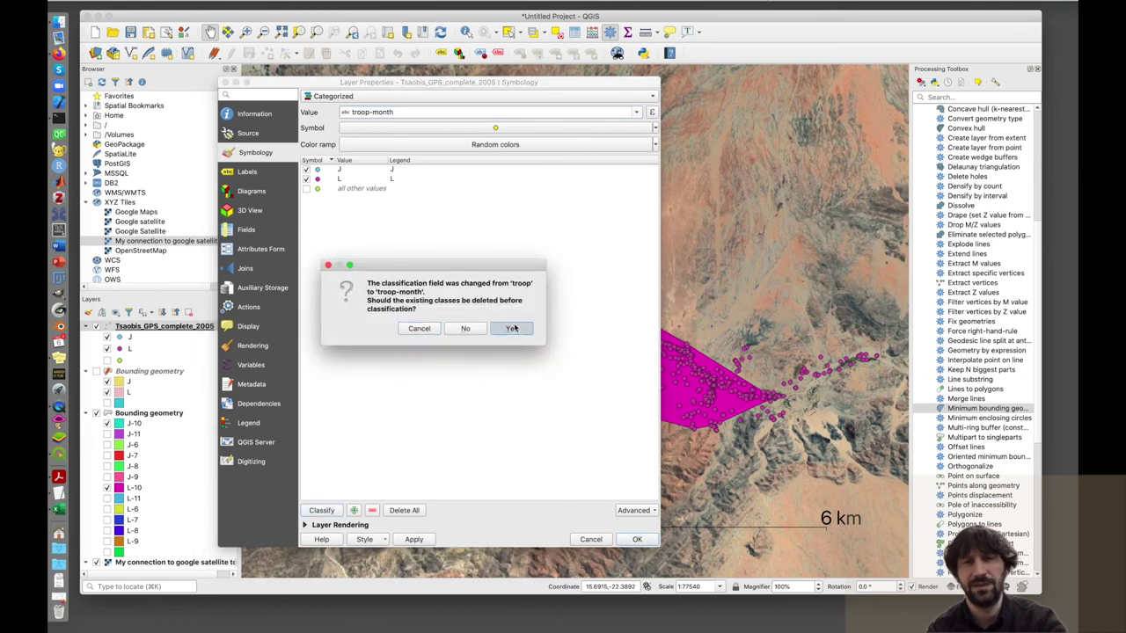
{"action": "left_click", "coordinate": [510, 329]}
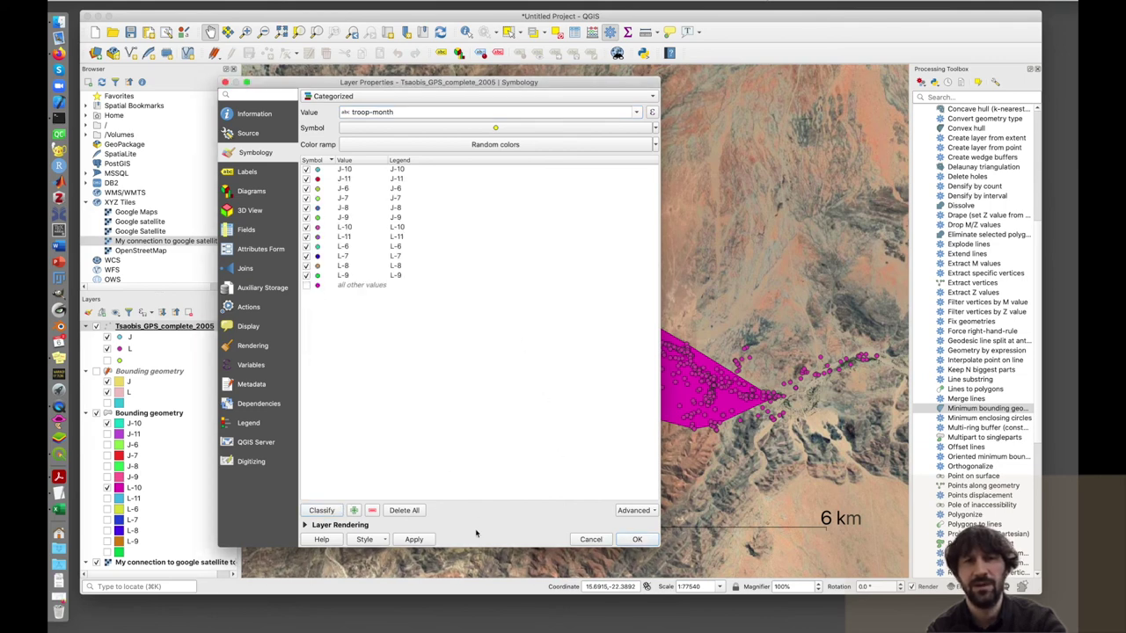
{"action": "left_click", "coordinate": [413, 539]}
{"action": "left_click", "coordinate": [635, 539]}
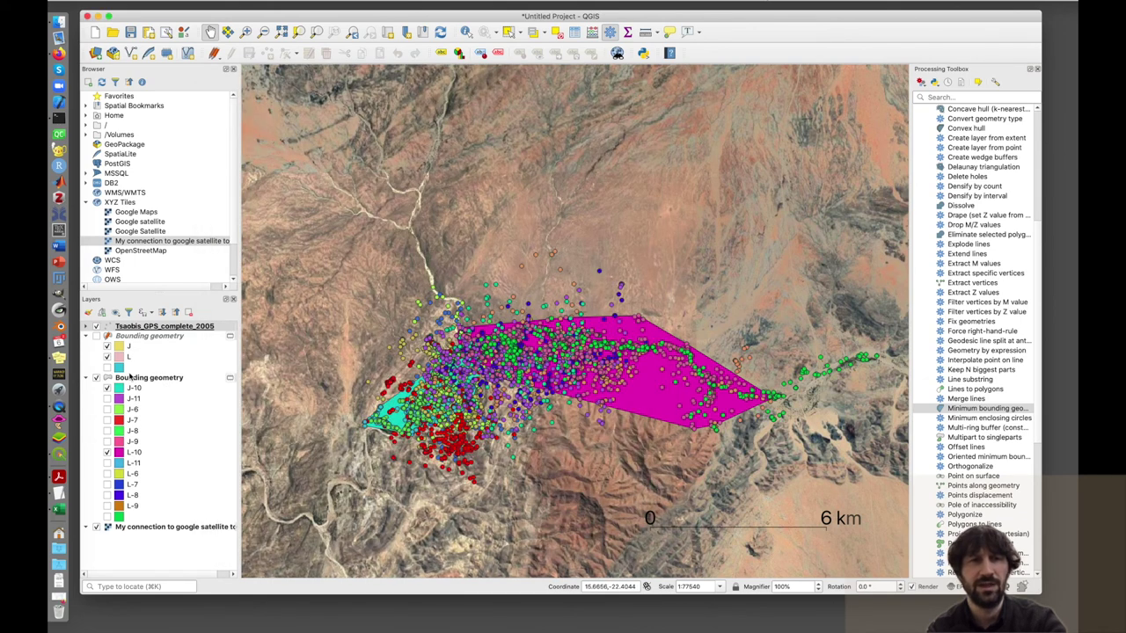
- Expand the Tsaobis_GPS_complete_2005 legend and hide every point category except J-10 and L-10
{"action": "left_click", "coordinate": [88, 327]}
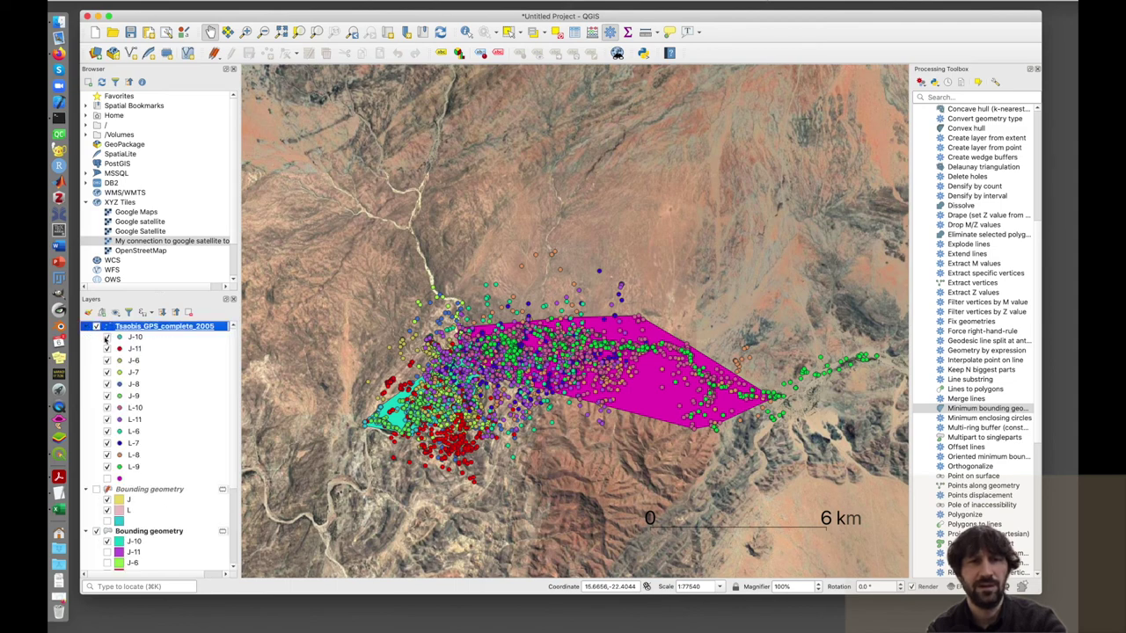
{"action": "left_click", "coordinate": [108, 348]}
{"action": "left_click", "coordinate": [108, 360]}
{"action": "left_click", "coordinate": [108, 373]}
{"action": "left_click", "coordinate": [107, 396]}
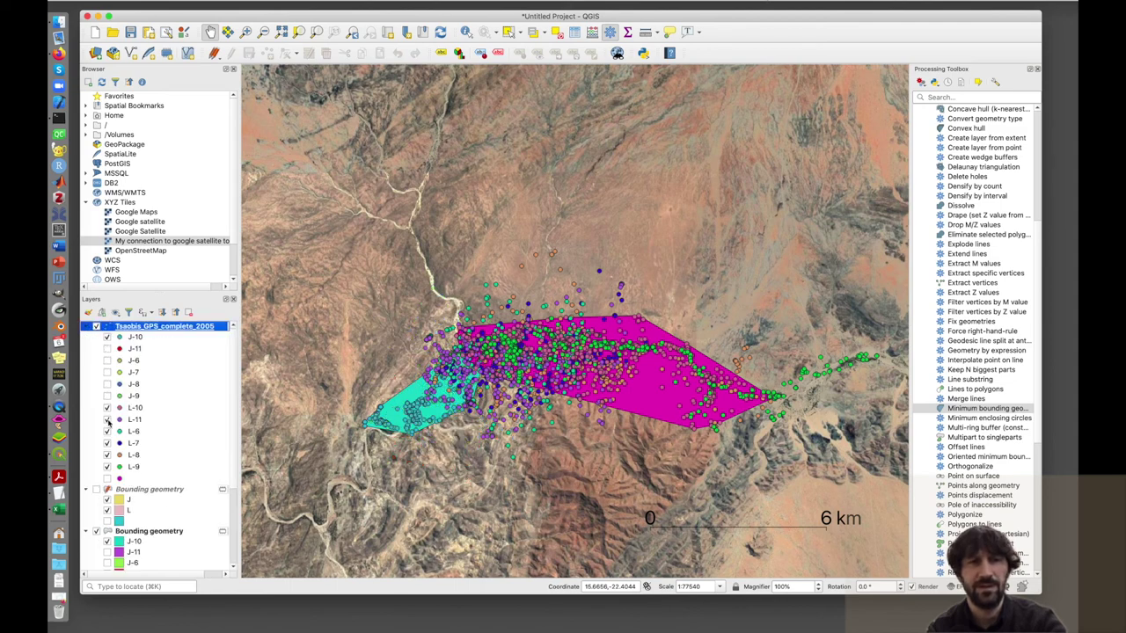
{"action": "left_click", "coordinate": [107, 421]}
{"action": "left_click", "coordinate": [107, 438]}
{"action": "left_click", "coordinate": [108, 431]}
{"action": "left_click", "coordinate": [107, 444]}
{"action": "left_click", "coordinate": [107, 455]}
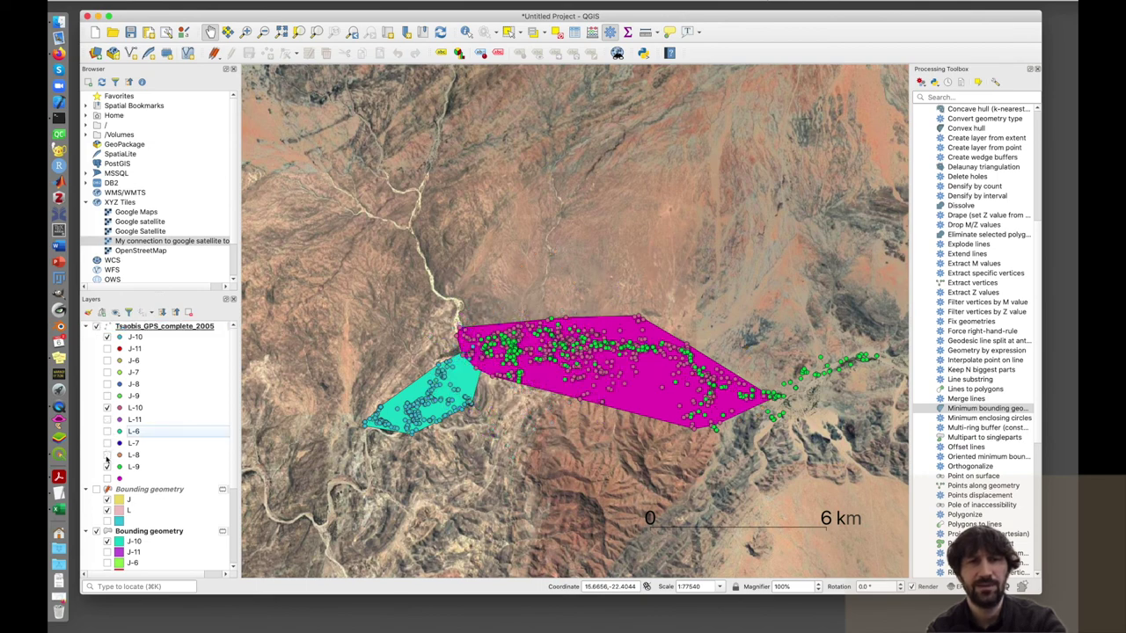
{"action": "left_click", "coordinate": [107, 467]}
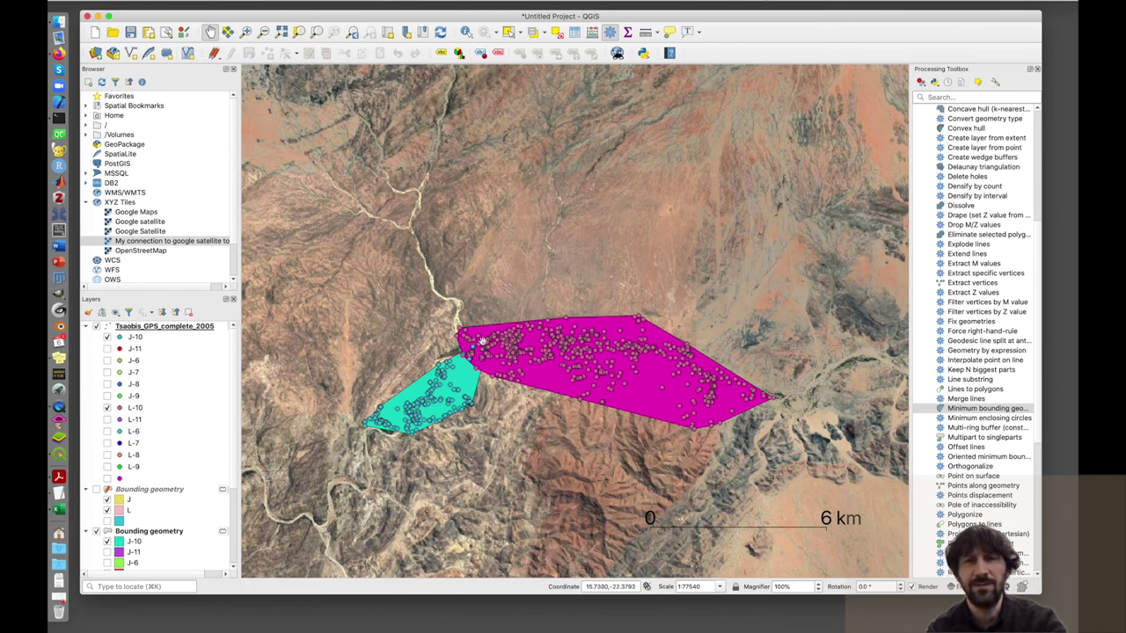
{"action": "scroll", "coordinate": [461, 418], "scroll_direction": "up", "scroll_amount": 1}
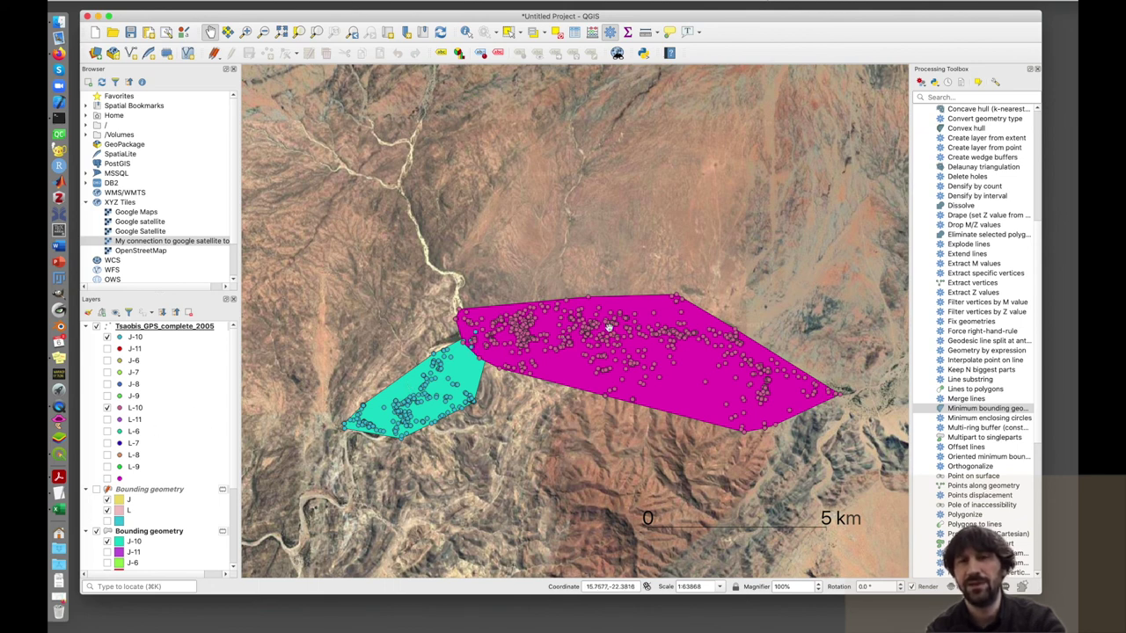
- Switch the visible GPS points from the J-10 and L-10 categories to J-11 and L-11
{"action": "left_click", "coordinate": [108, 338]}
{"action": "left_click", "coordinate": [108, 408]}
{"action": "left_click", "coordinate": [107, 348]}
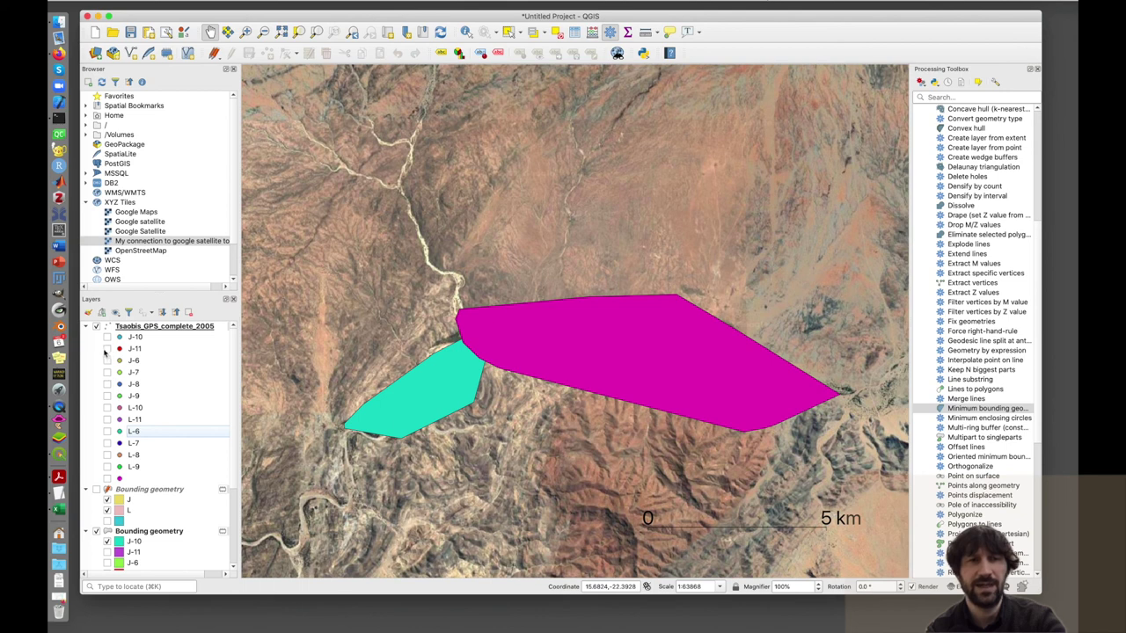
{"action": "left_click", "coordinate": [107, 348]}
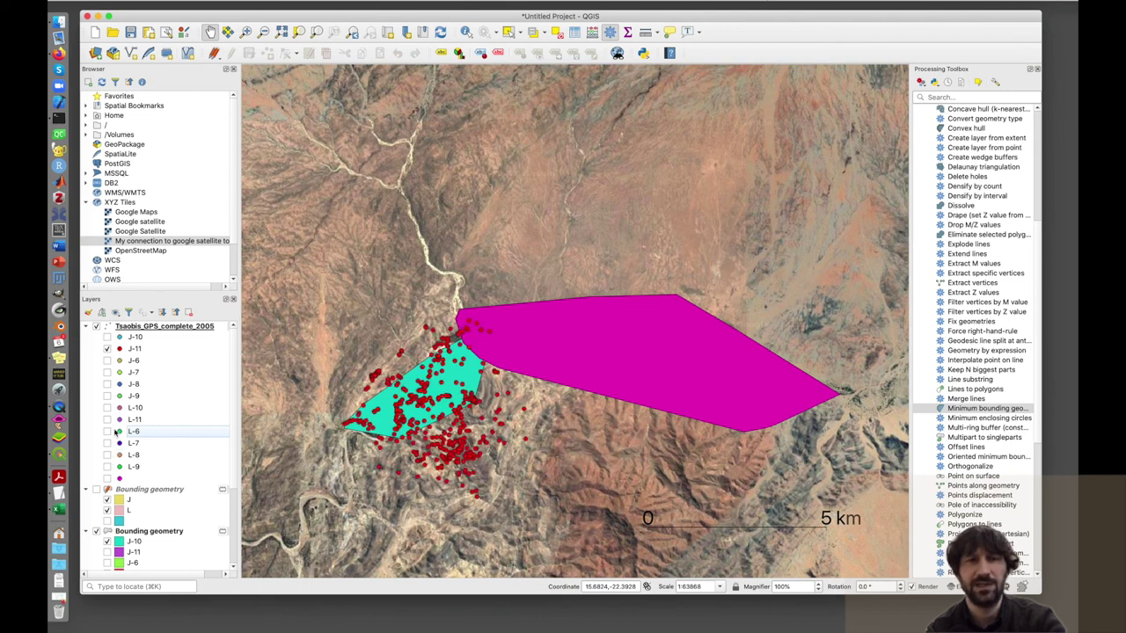
{"action": "left_click", "coordinate": [107, 420]}
- Switch the visible troop-month hulls from J-10 and L-10 to J-11 and L-11
{"action": "scroll", "coordinate": [137, 464], "scroll_direction": "down", "scroll_amount": 3}
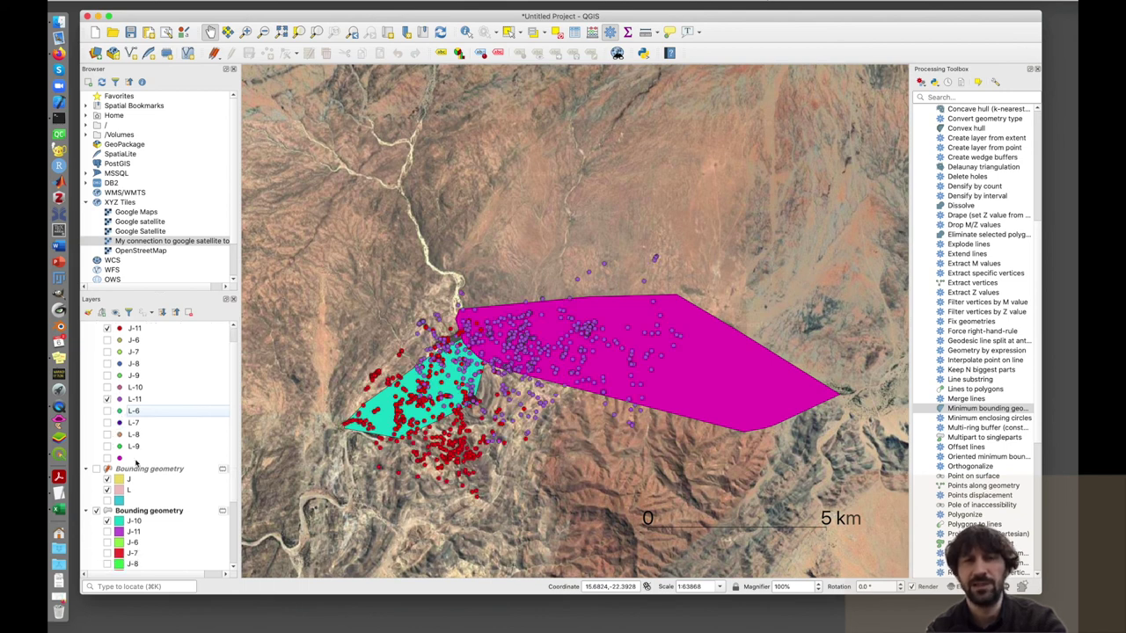
{"action": "left_click", "coordinate": [107, 467]}
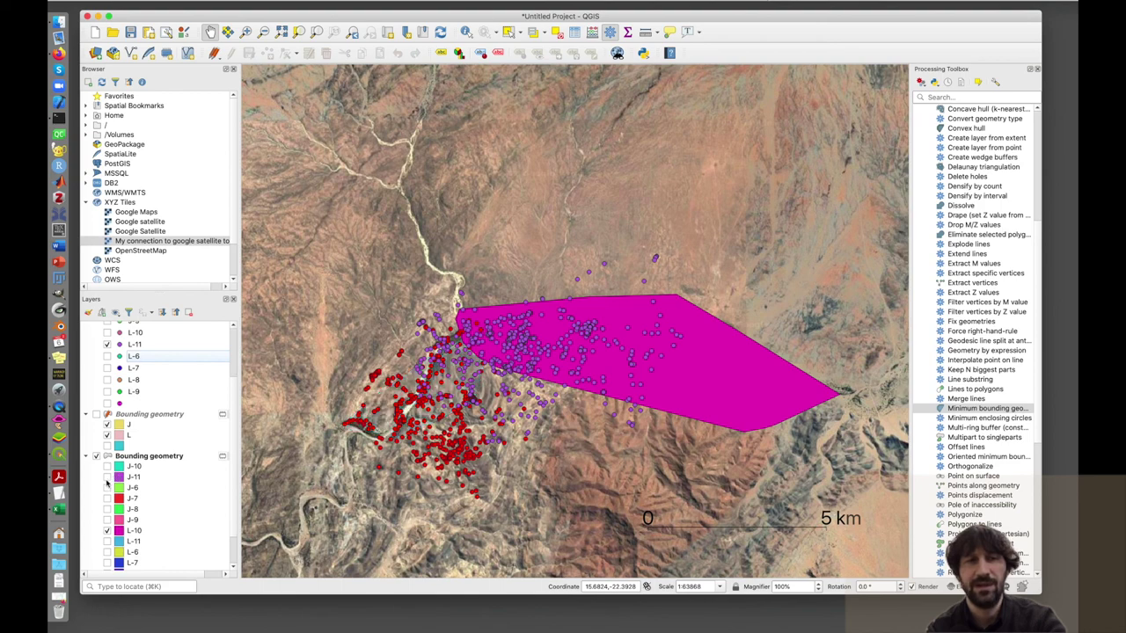
{"action": "left_click", "coordinate": [108, 477]}
{"action": "left_click", "coordinate": [107, 530]}
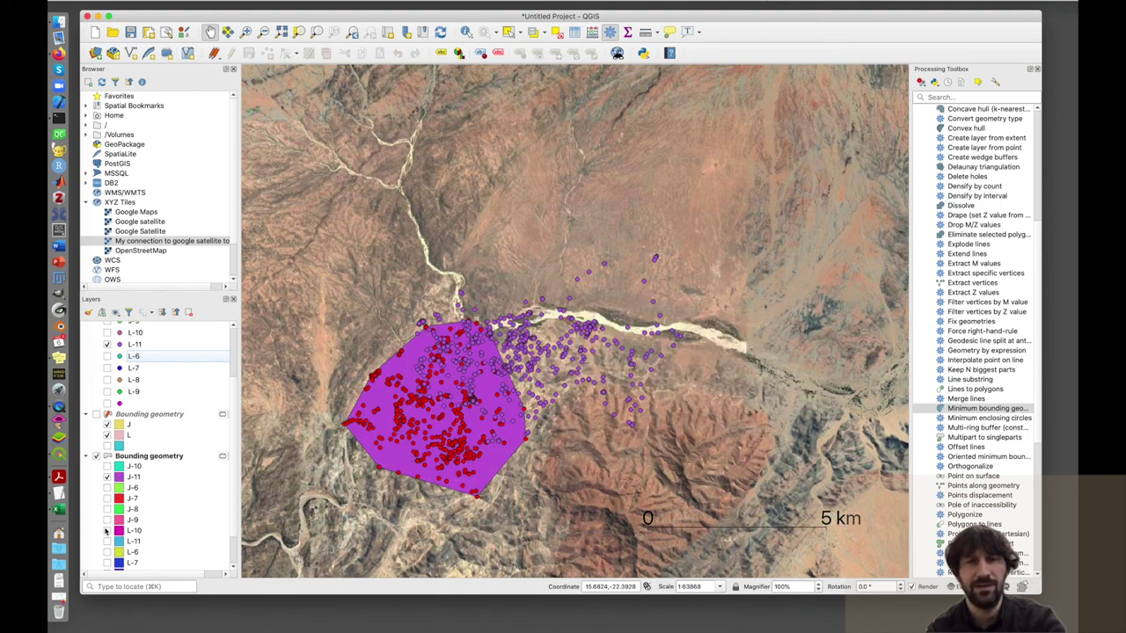
{"action": "left_click", "coordinate": [107, 541]}
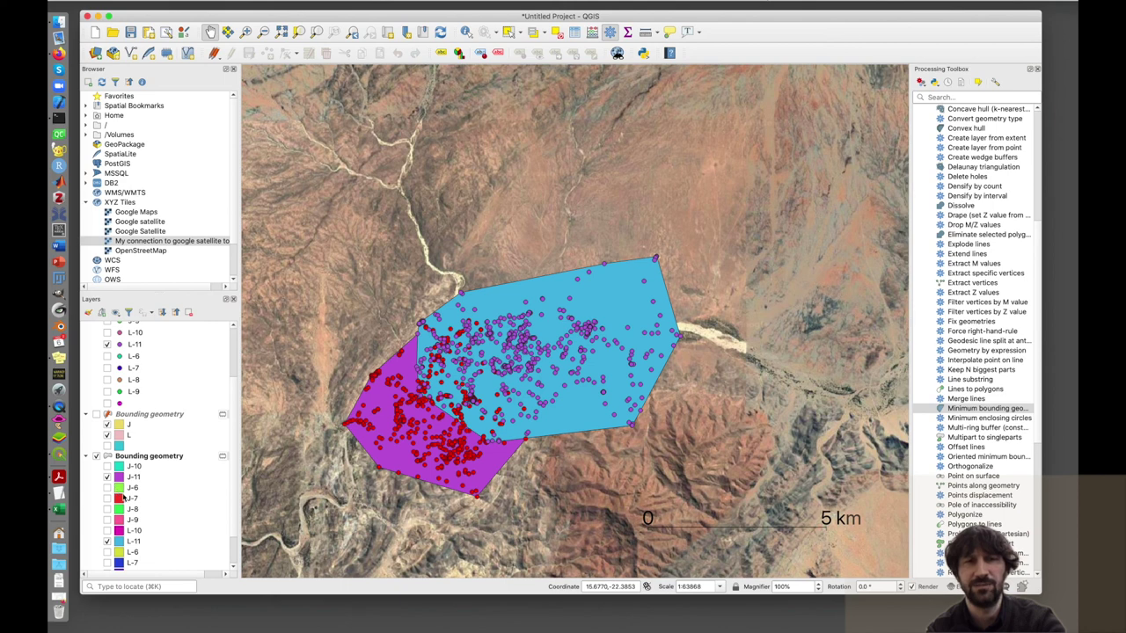
- Hide the J-11 and L-11 hulls, leaving only the GPS points over the satellite map
{"action": "scroll", "coordinate": [123, 489], "scroll_direction": "down", "scroll_amount": 2}
{"action": "left_click", "coordinate": [106, 456]}
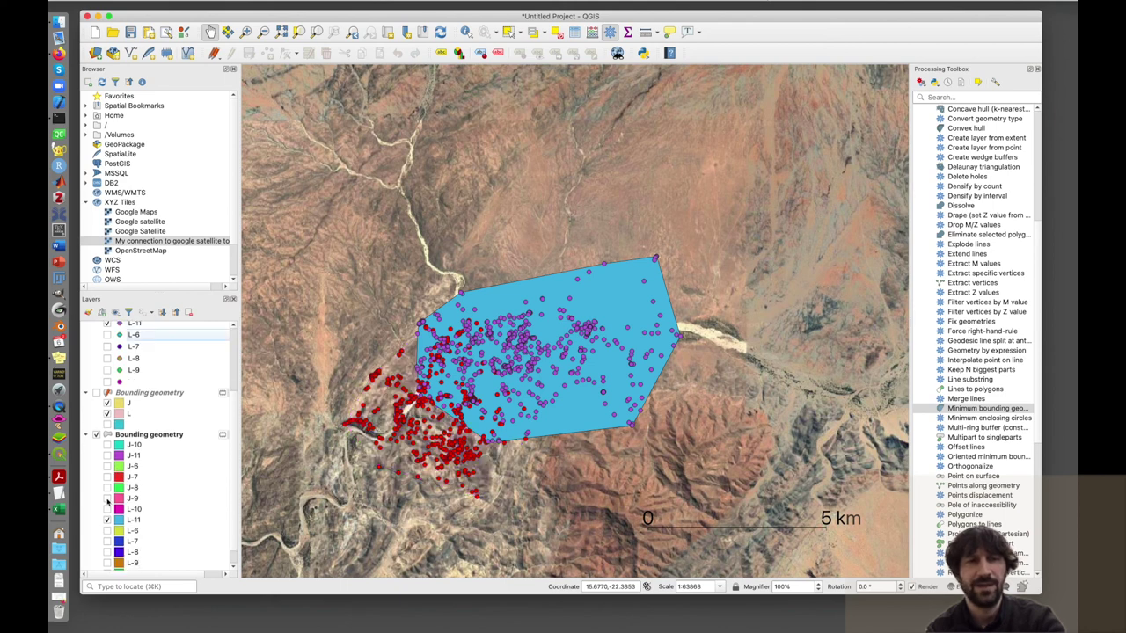
{"action": "left_click", "coordinate": [108, 519]}
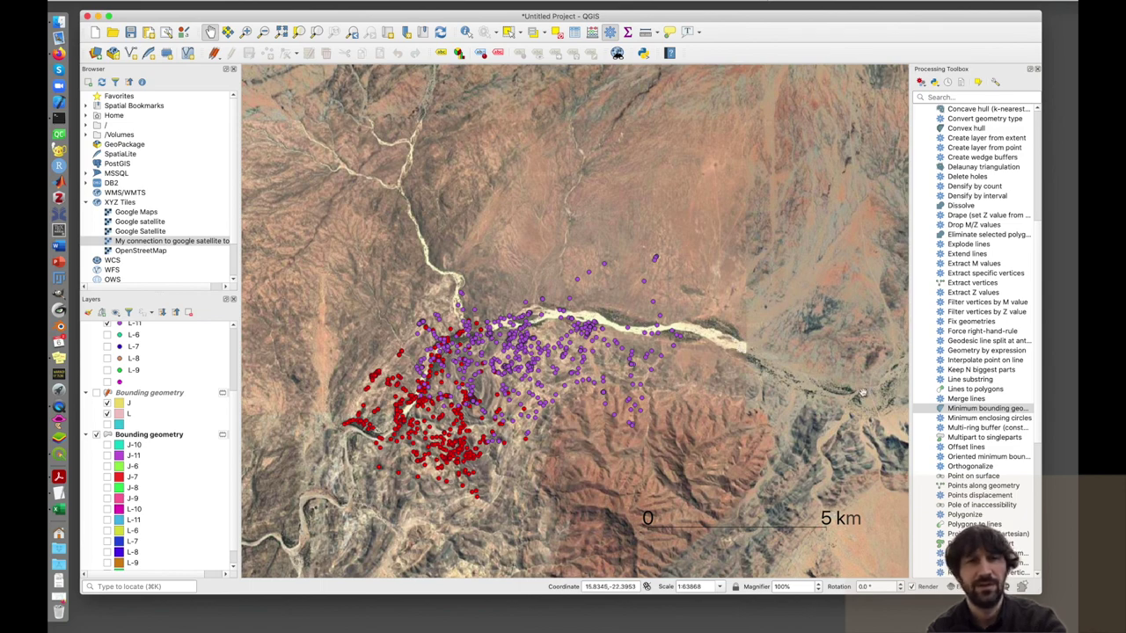
{"action": "scroll", "coordinate": [108, 540], "scroll_direction": "down", "scroll_amount": 1}
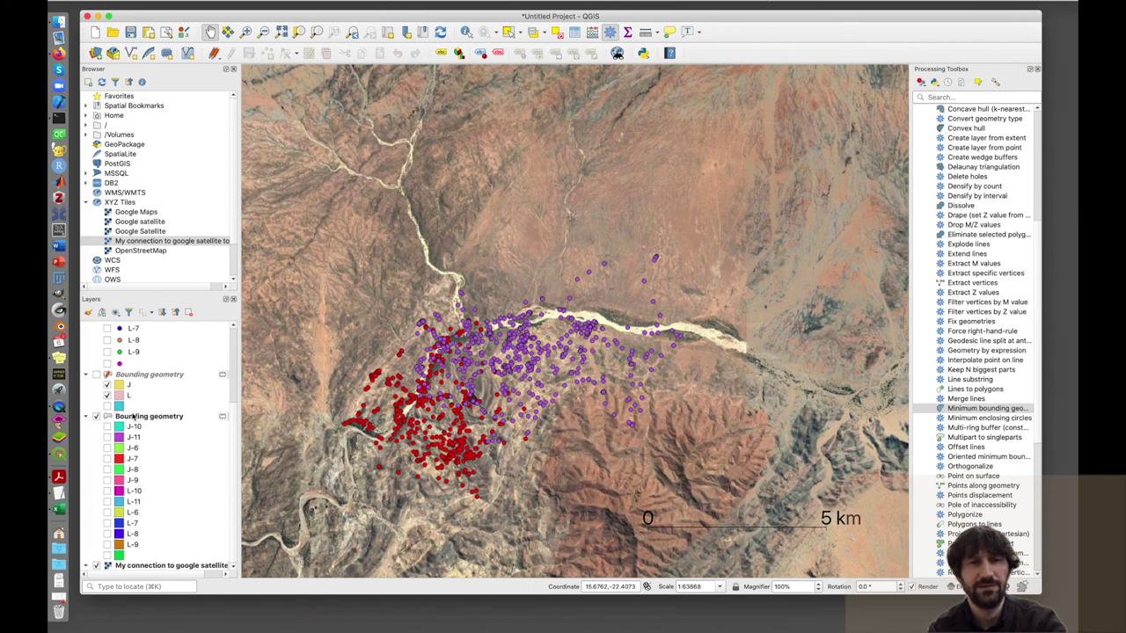
- Display only the June GPS points, showing J-6 and L-6 in place of J-11 and L-11
{"action": "scroll", "coordinate": [108, 510], "scroll_direction": "up", "scroll_amount": 6}
{"action": "left_click", "coordinate": [106, 361]}
{"action": "left_click", "coordinate": [107, 349]}
{"action": "left_click", "coordinate": [107, 431]}
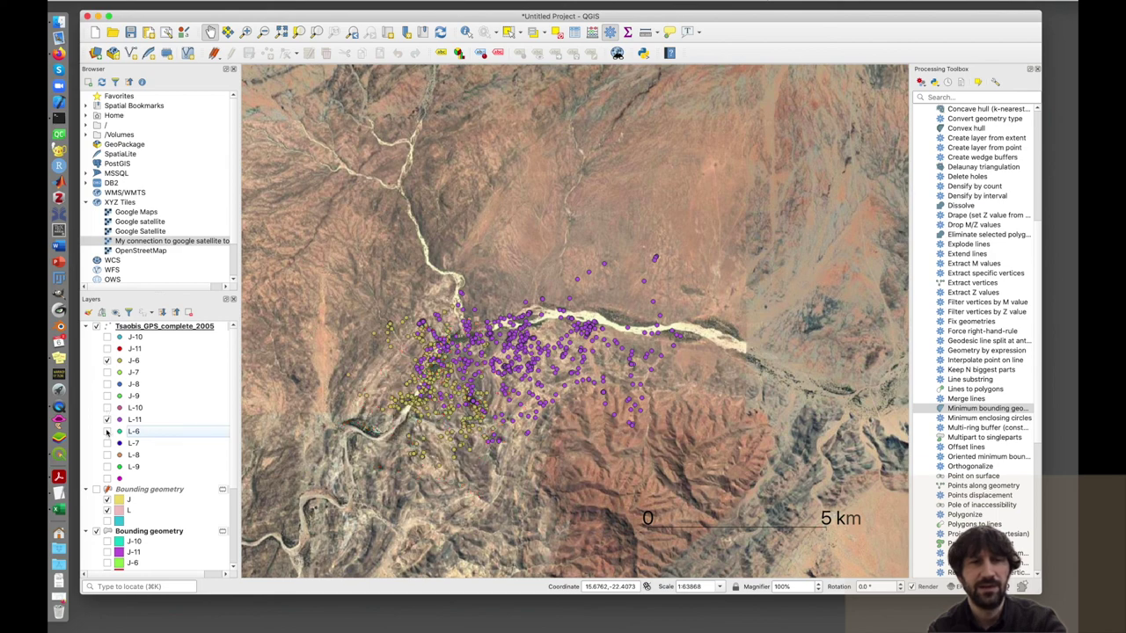
{"action": "left_click", "coordinate": [108, 419]}
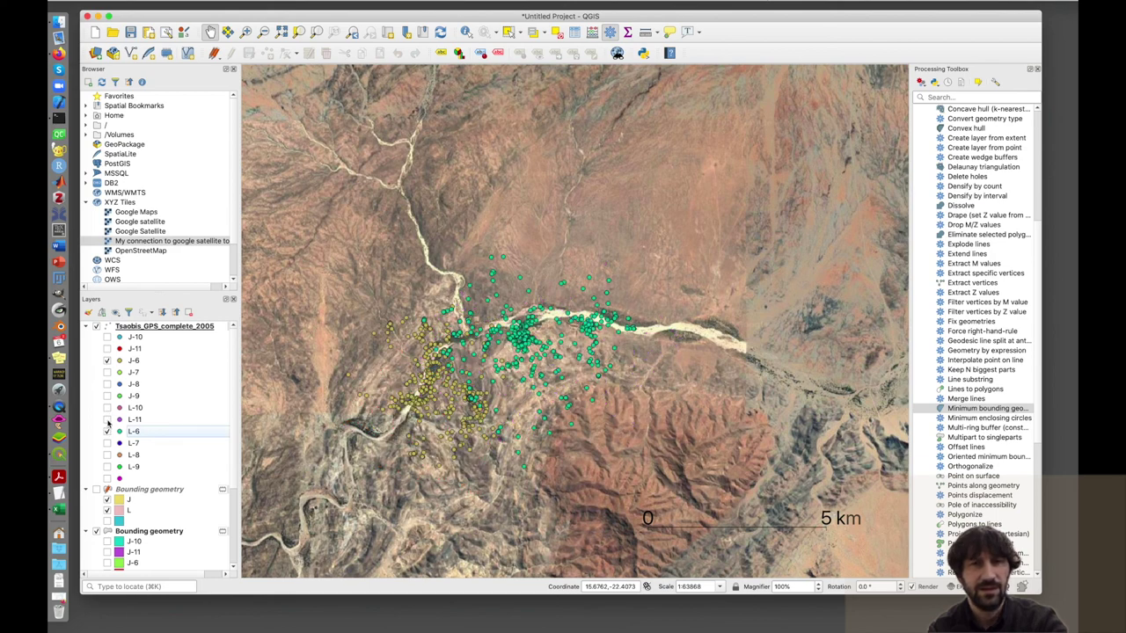
- Display only the July GPS points, showing J-7 and L-7 in place of J-6 and L-6
{"action": "left_click", "coordinate": [107, 443]}
{"action": "left_click", "coordinate": [106, 372]}
{"action": "left_click", "coordinate": [106, 361]}
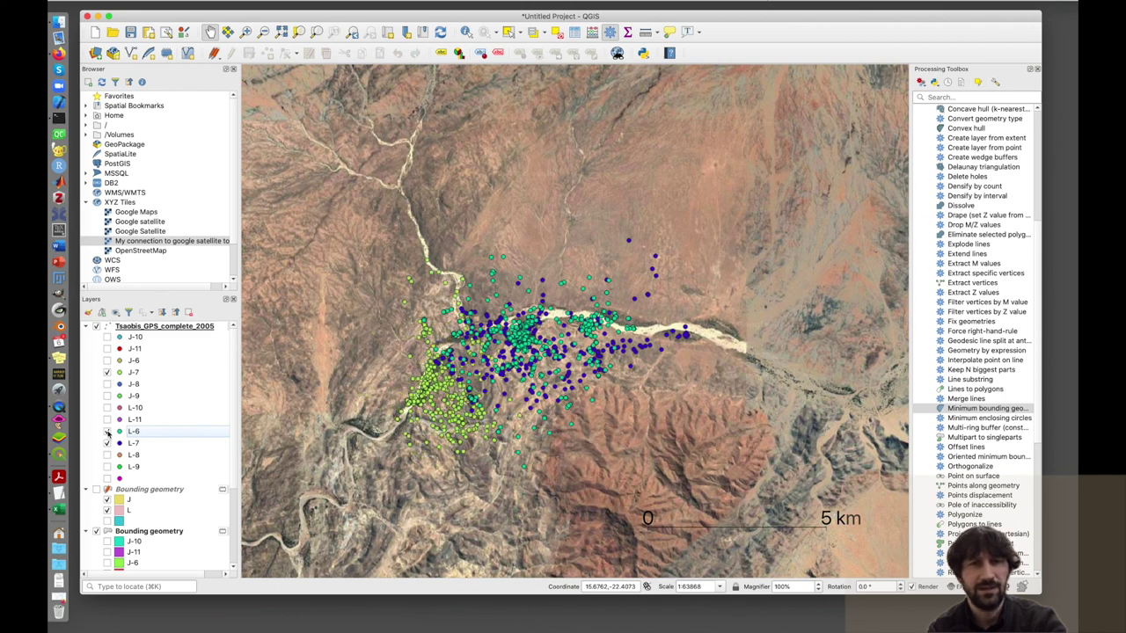
{"action": "left_click", "coordinate": [107, 430]}
- Display only the August GPS points, showing J-8 and L-8 in place of J-7 and L-7
{"action": "left_click", "coordinate": [109, 456]}
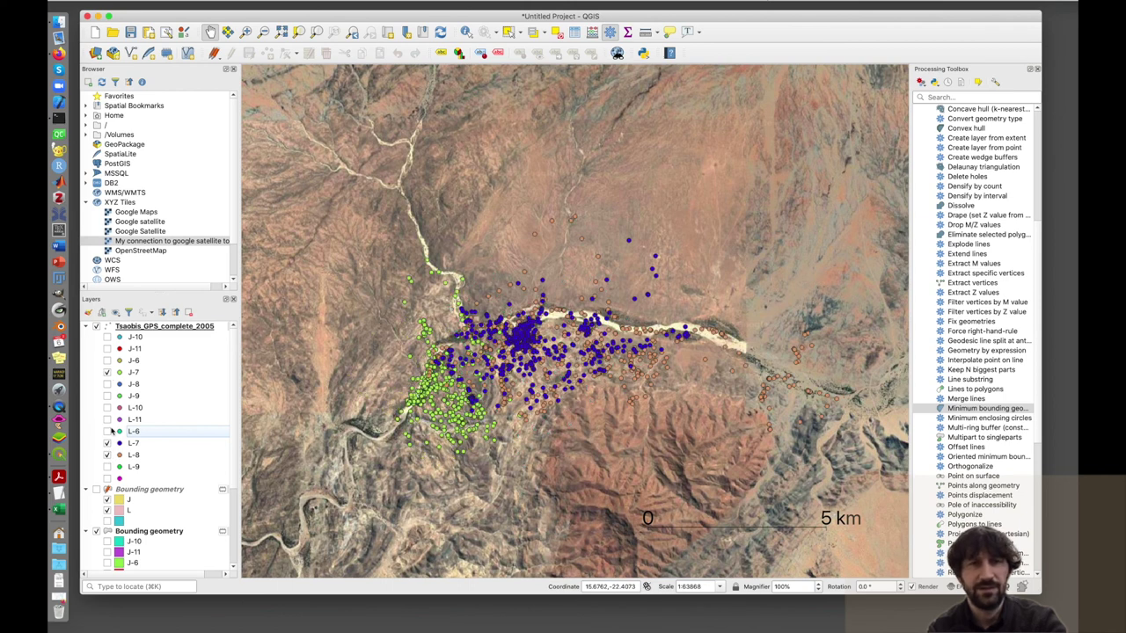
{"action": "left_click", "coordinate": [108, 384]}
{"action": "left_click", "coordinate": [107, 372]}
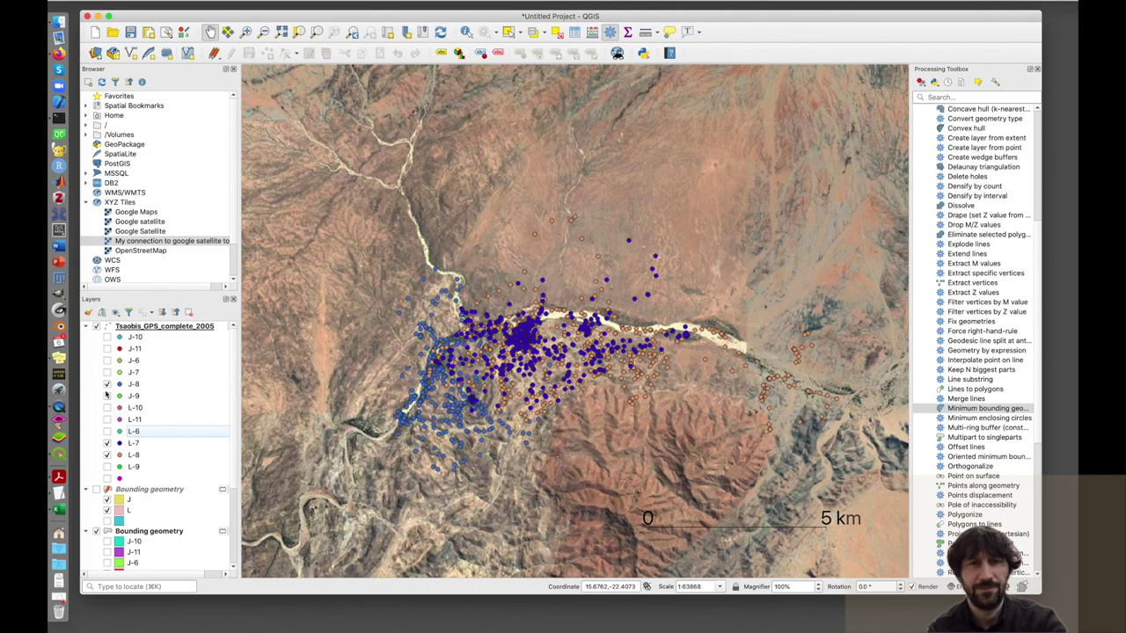
{"action": "left_click", "coordinate": [107, 442]}
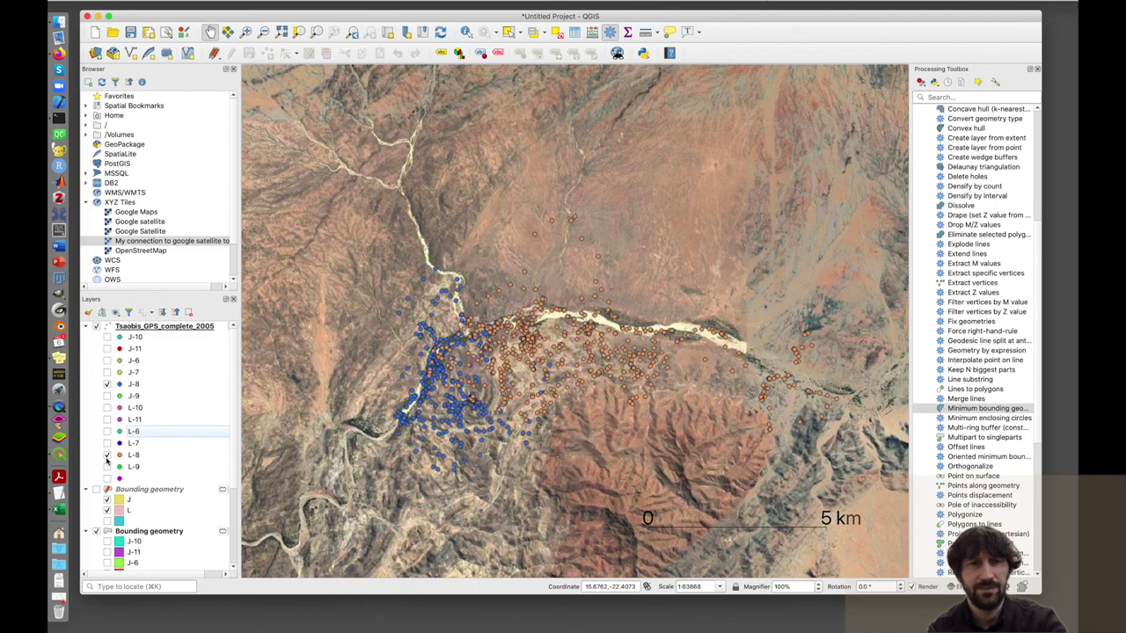
- Display only the September GPS points, showing J-9 and L-9 in place of J-8 and L-8
{"action": "left_click", "coordinate": [107, 466]}
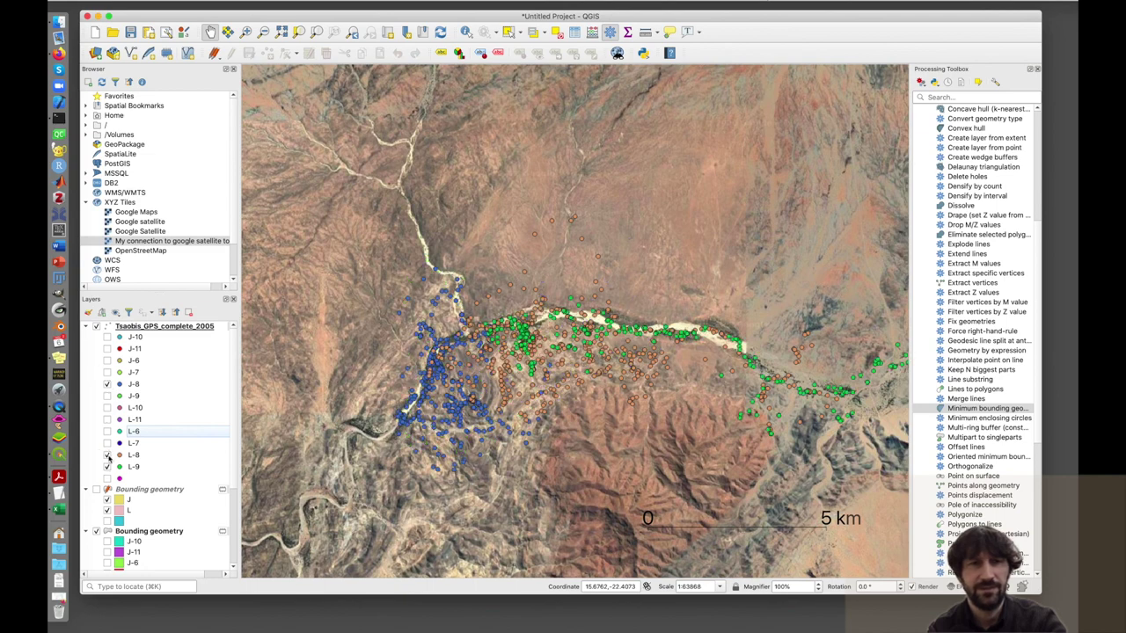
{"action": "left_click", "coordinate": [108, 384]}
{"action": "left_click", "coordinate": [107, 396]}
{"action": "left_click", "coordinate": [108, 455]}
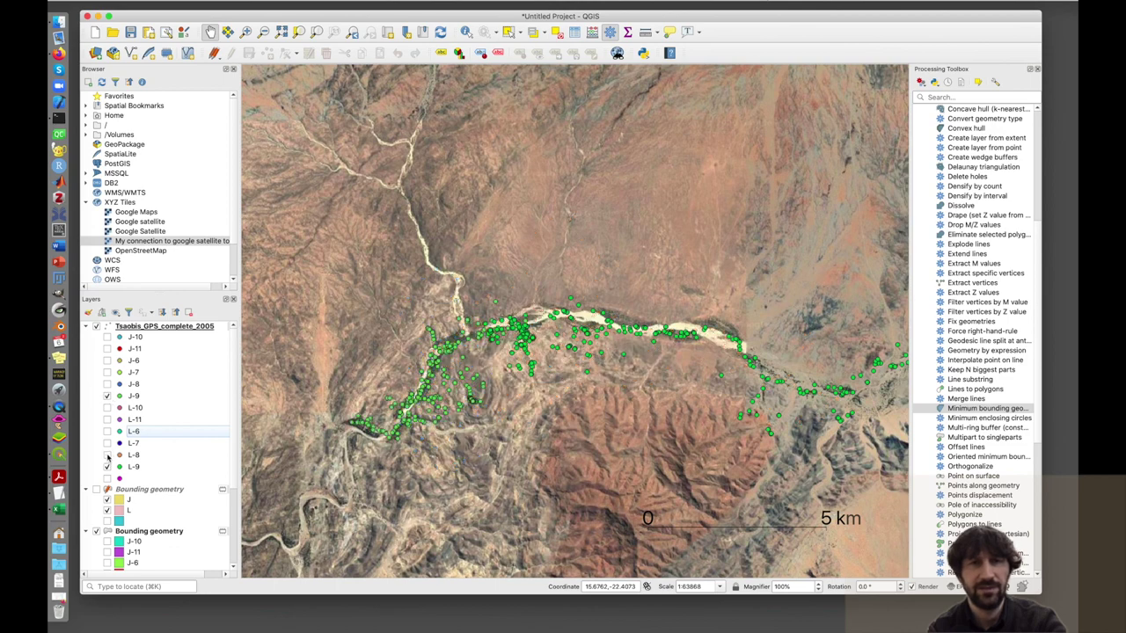
- Display only the October GPS points, showing J-10 and L-10 in place of J-9 and L-9
{"action": "left_click", "coordinate": [108, 338]}
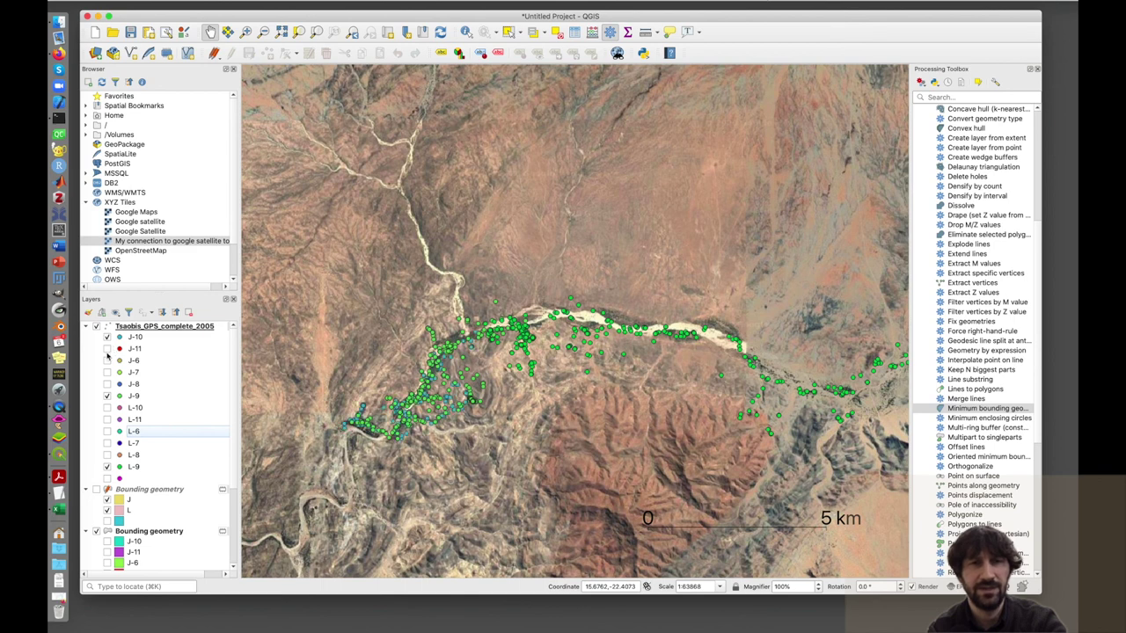
{"action": "left_click", "coordinate": [107, 408]}
{"action": "left_click", "coordinate": [108, 466]}
{"action": "left_click", "coordinate": [107, 395]}
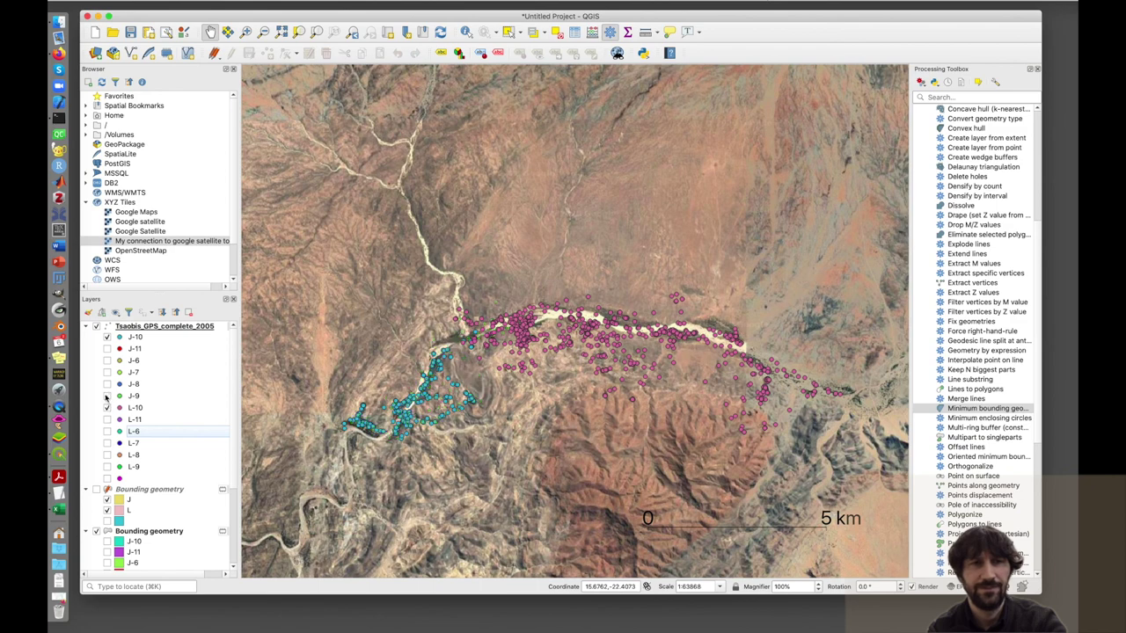
- Display only the November GPS points, showing J-11 and L-11 in place of J-10 and L-10
{"action": "left_click", "coordinate": [107, 349]}
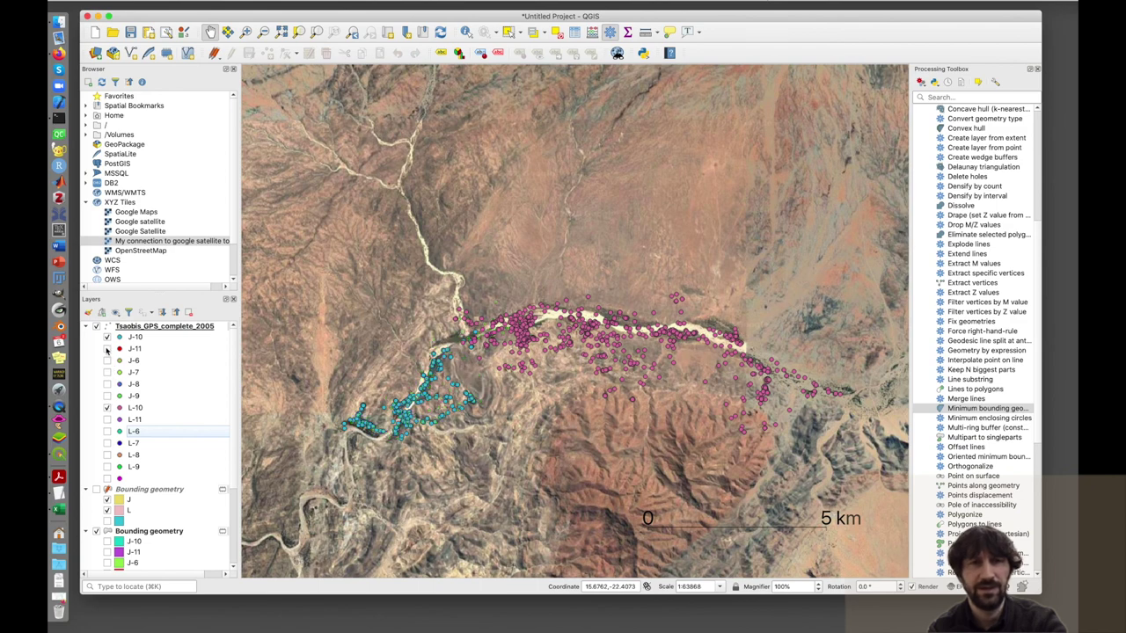
{"action": "left_click", "coordinate": [108, 420]}
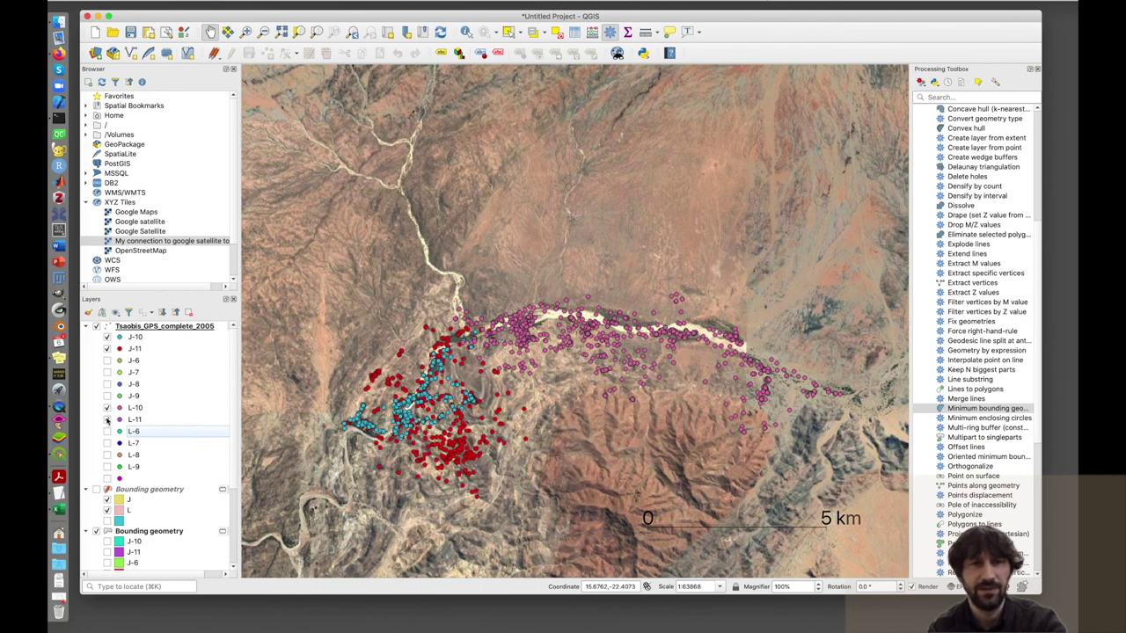
{"action": "left_click", "coordinate": [107, 337]}
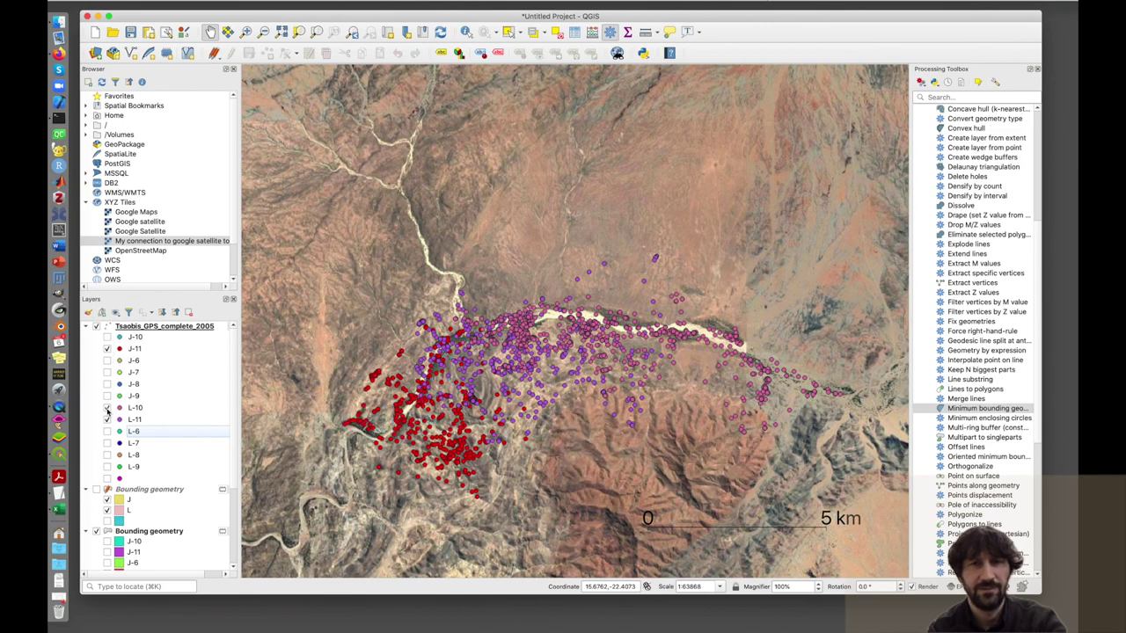
{"action": "left_click", "coordinate": [108, 408]}
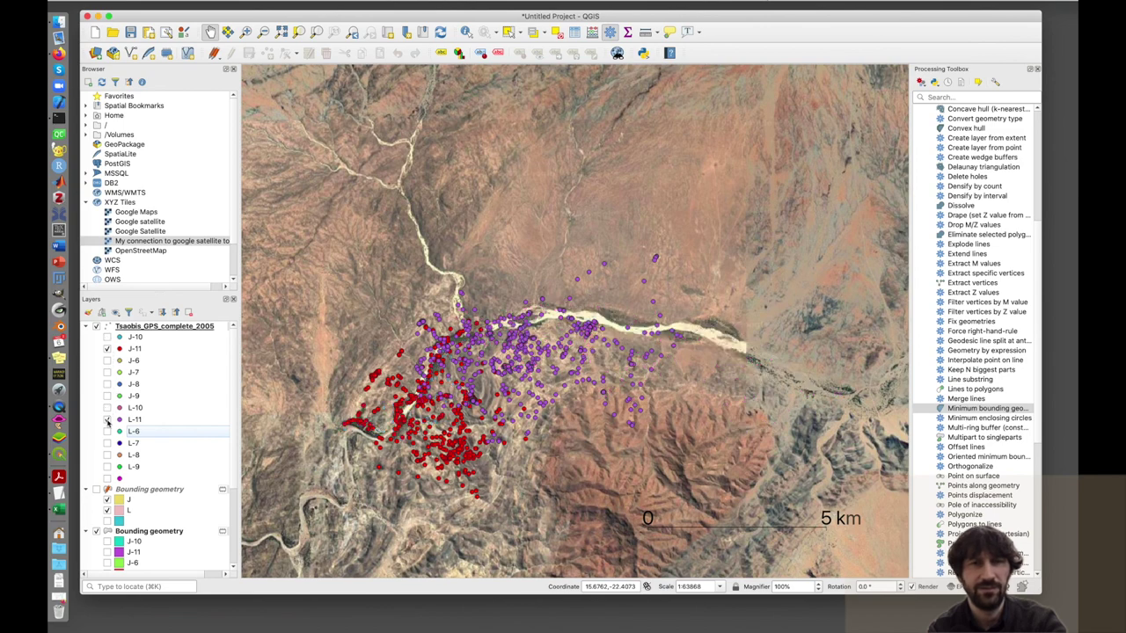